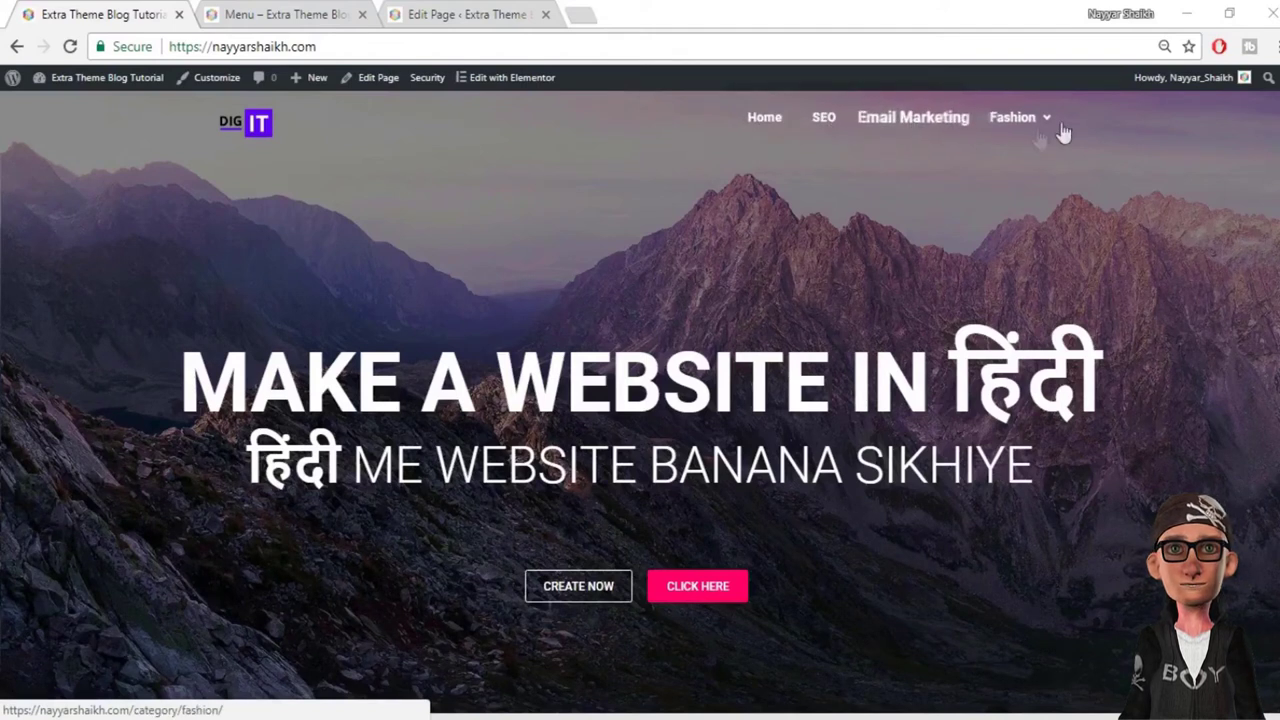
Step: Examine the finished navigation menus on the home page and the Menu page, including the Menu page's mobile view
mouse_move(1023, 137)
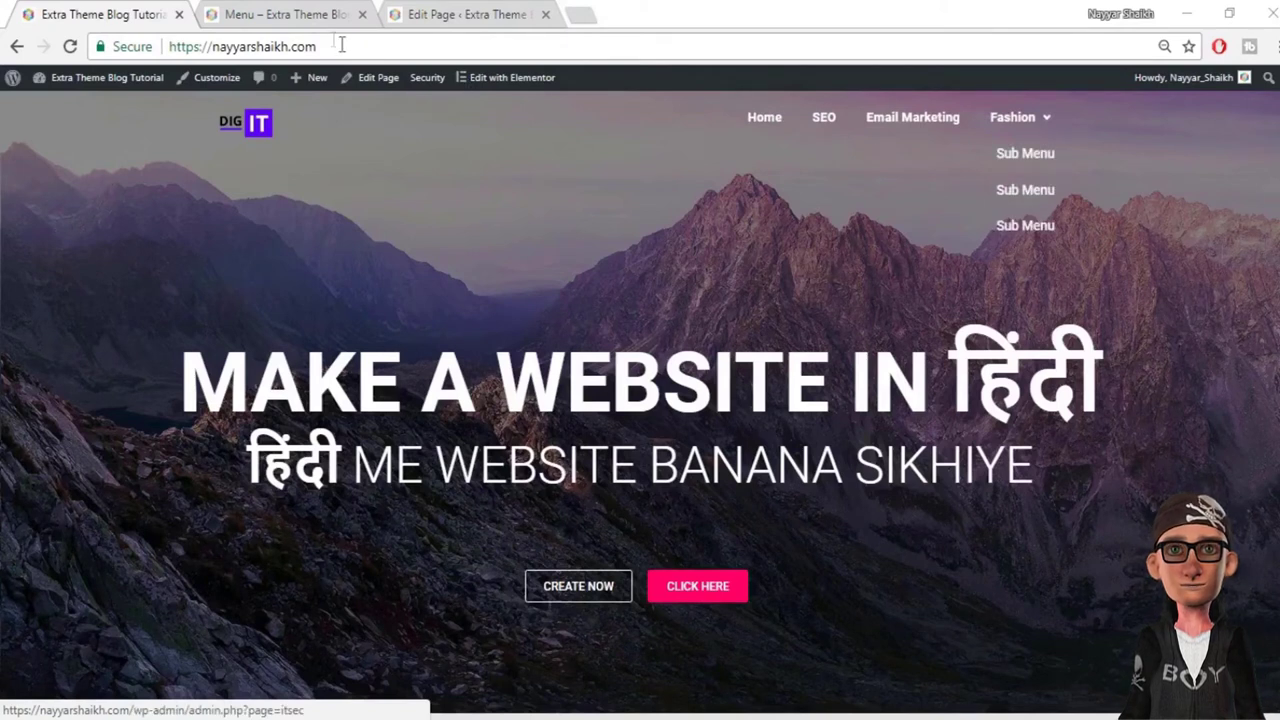
click(316, 16)
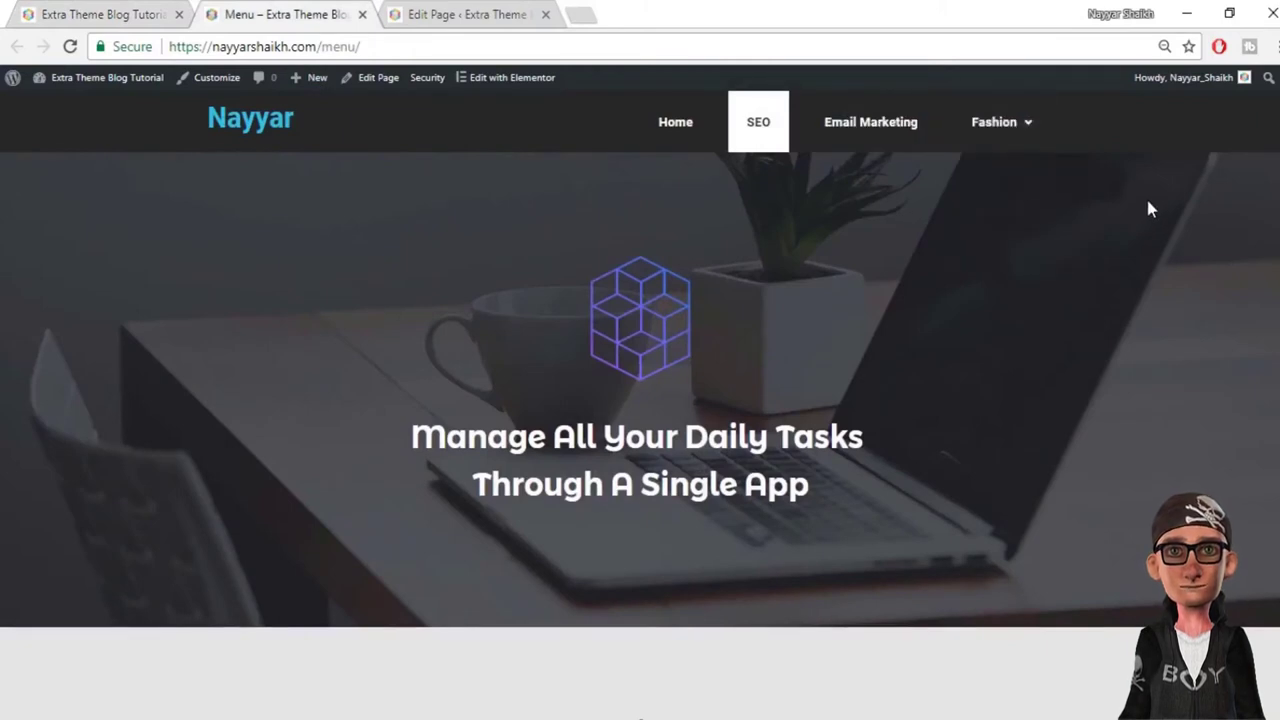
key(ctrl+shift+i)
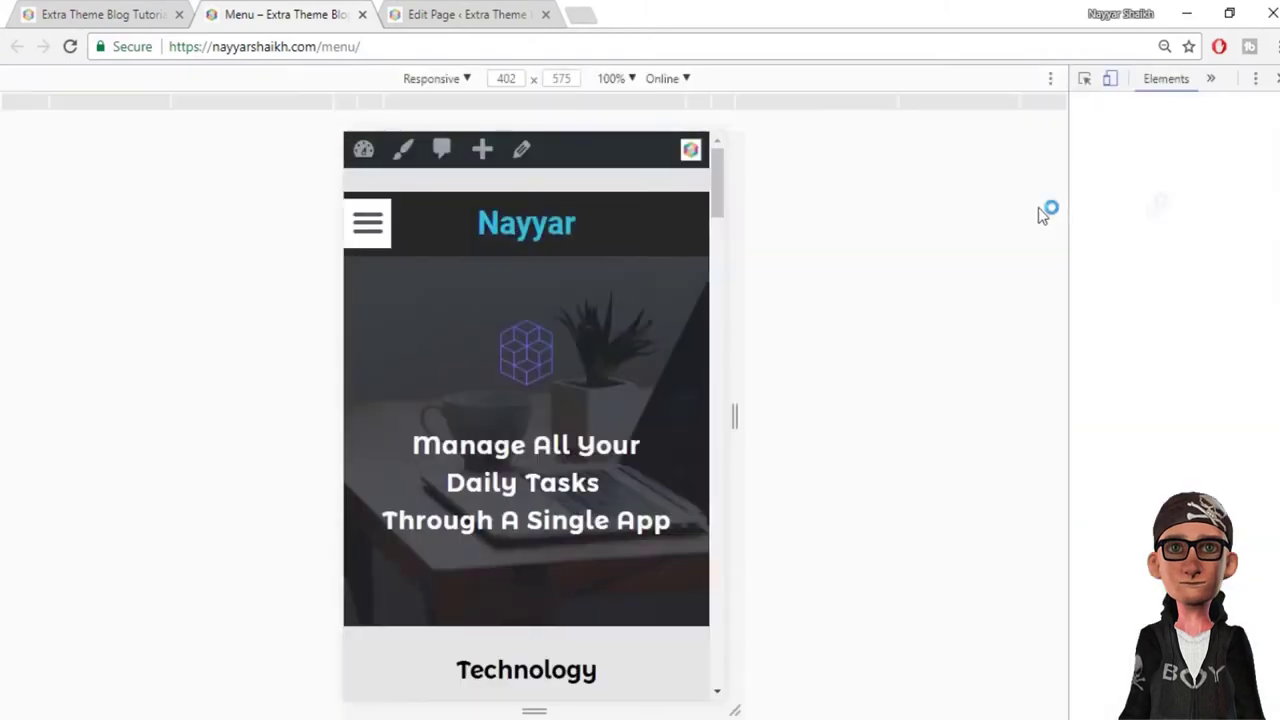
click(386, 224)
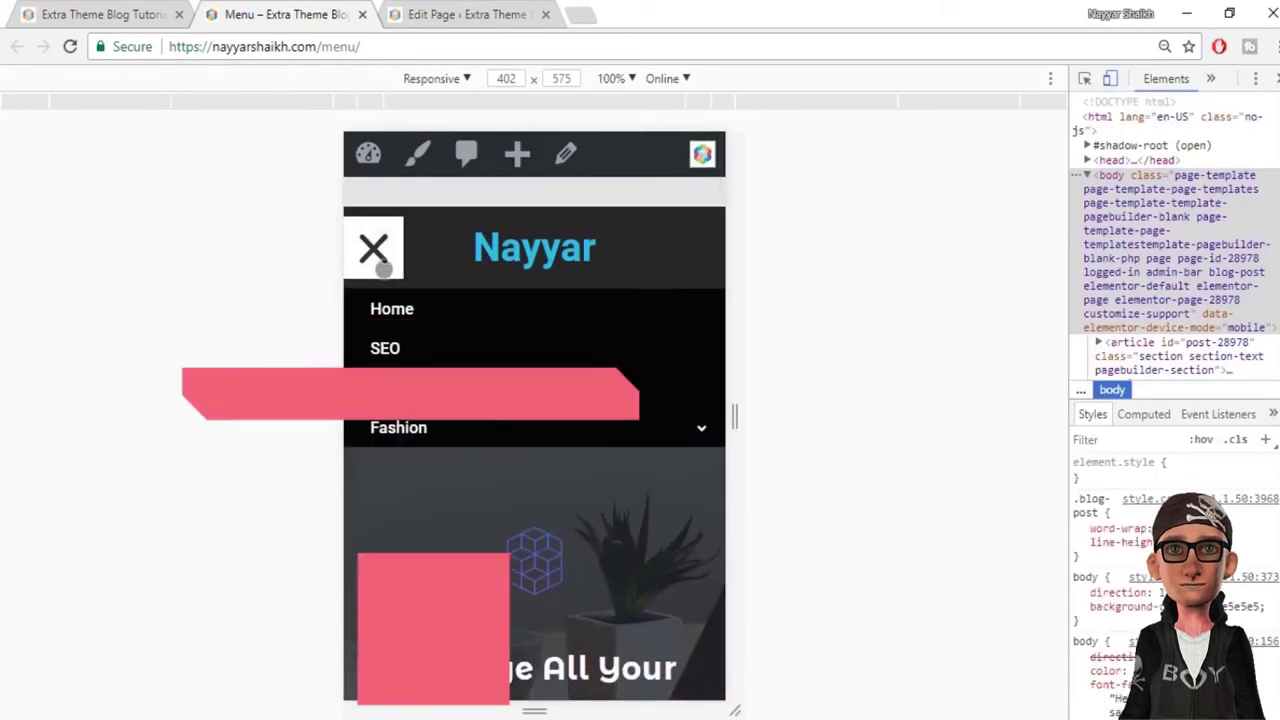
click(386, 250)
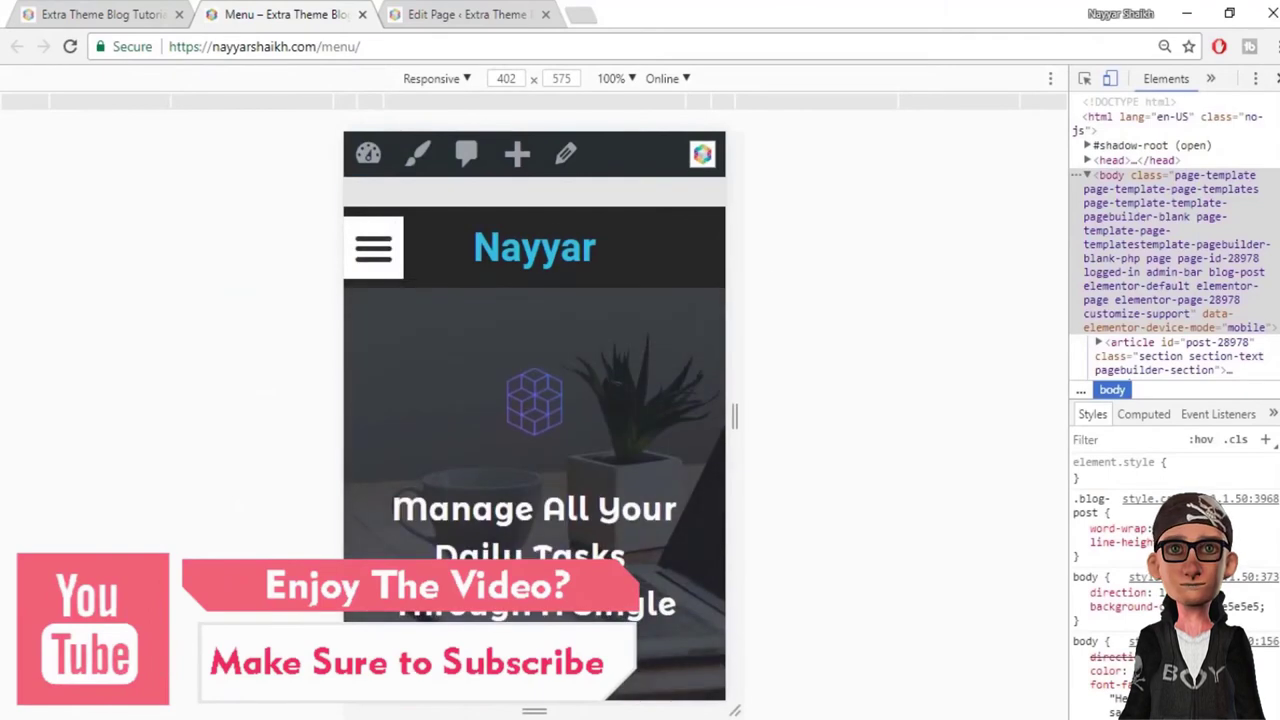
key(ctrl+shift+i)
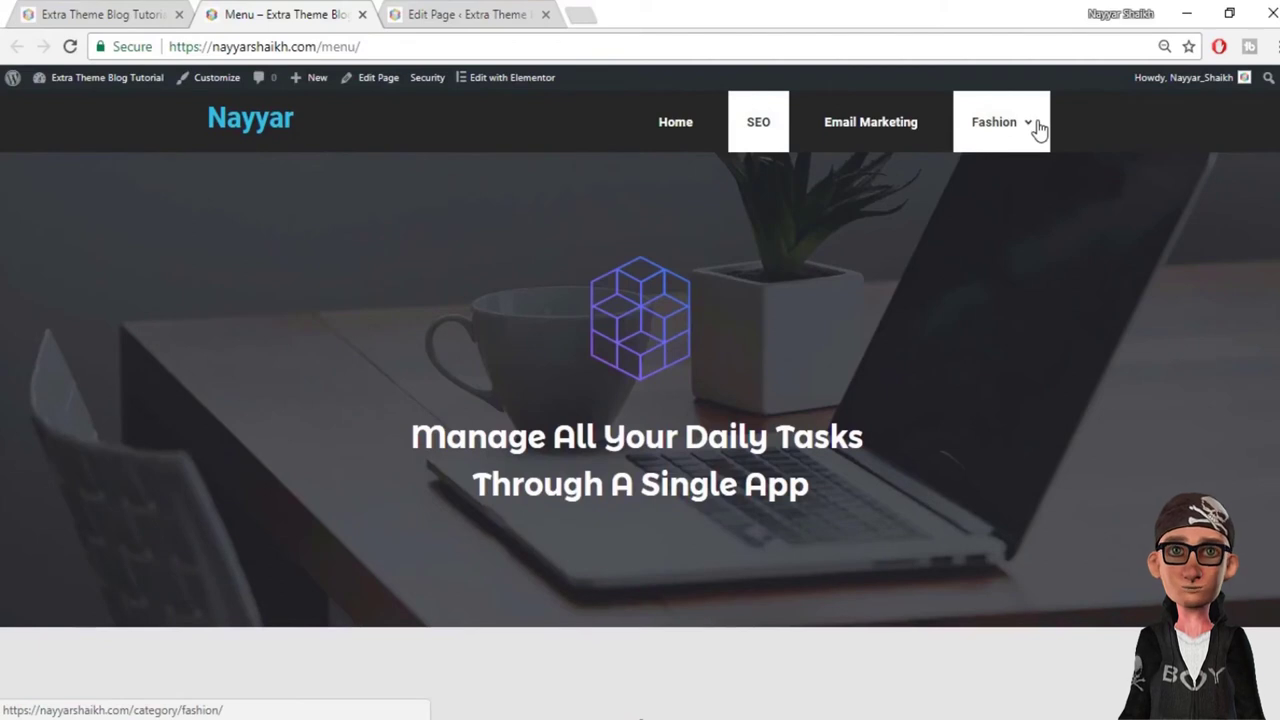
click(92, 10)
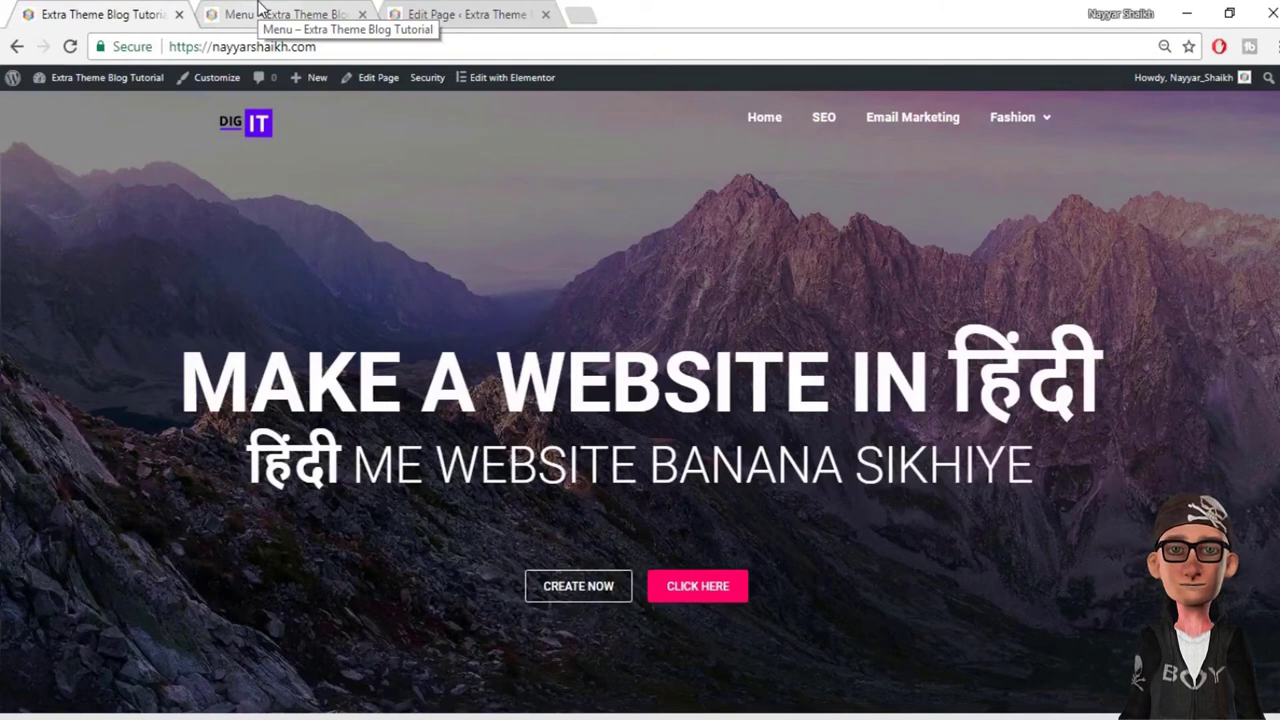
Step: Choose the Page Builder Blank template for the Tutorial page and open the page for editing with Elementor
key(ctrl+Tab)
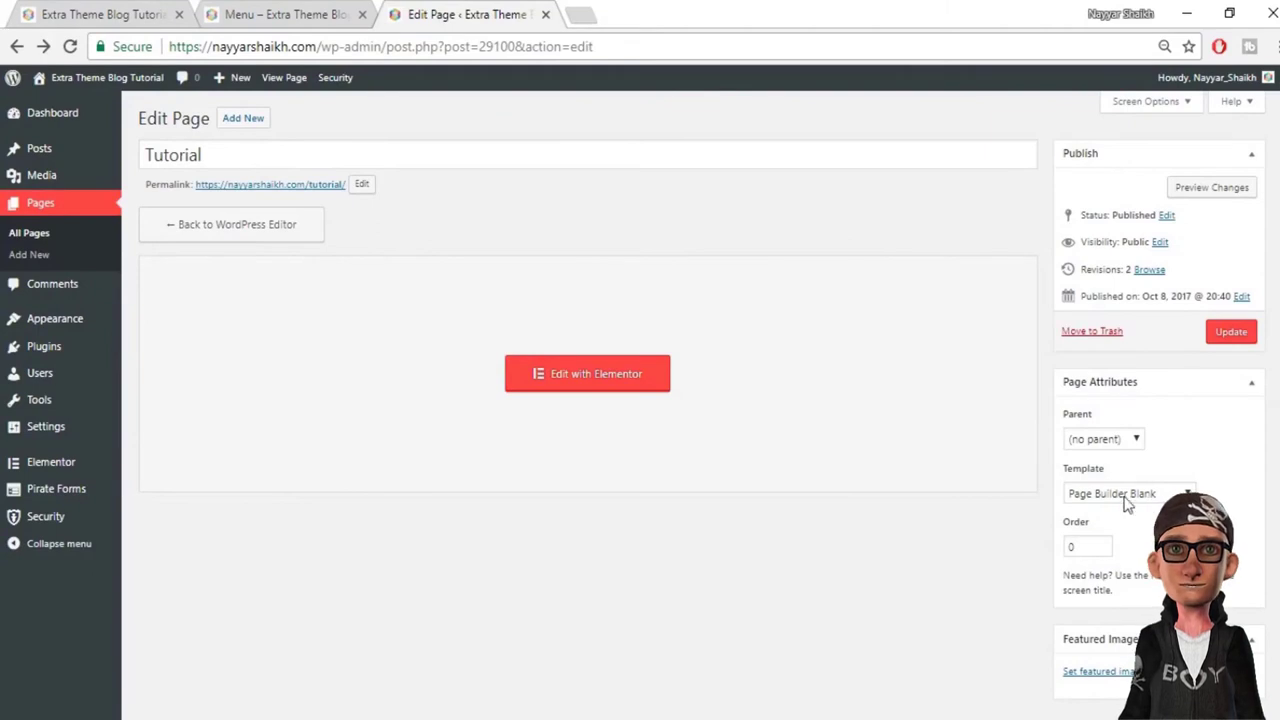
click(1166, 494)
click(1108, 503)
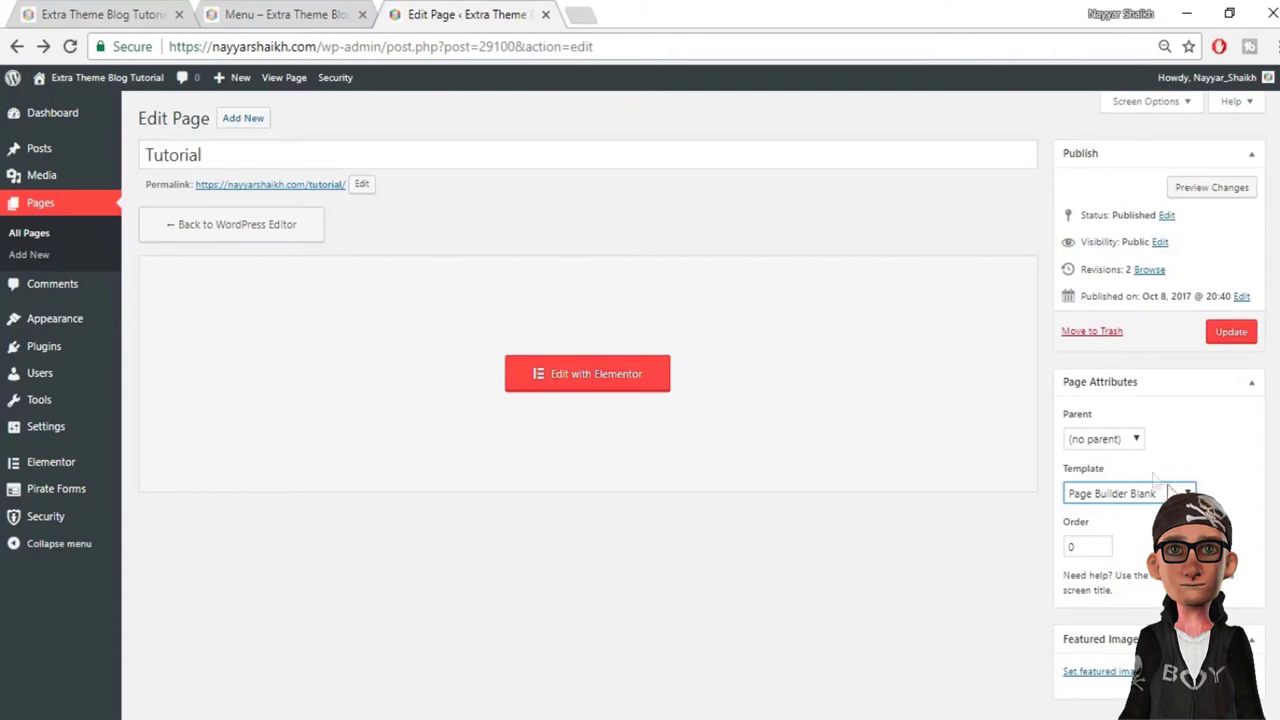
click(624, 385)
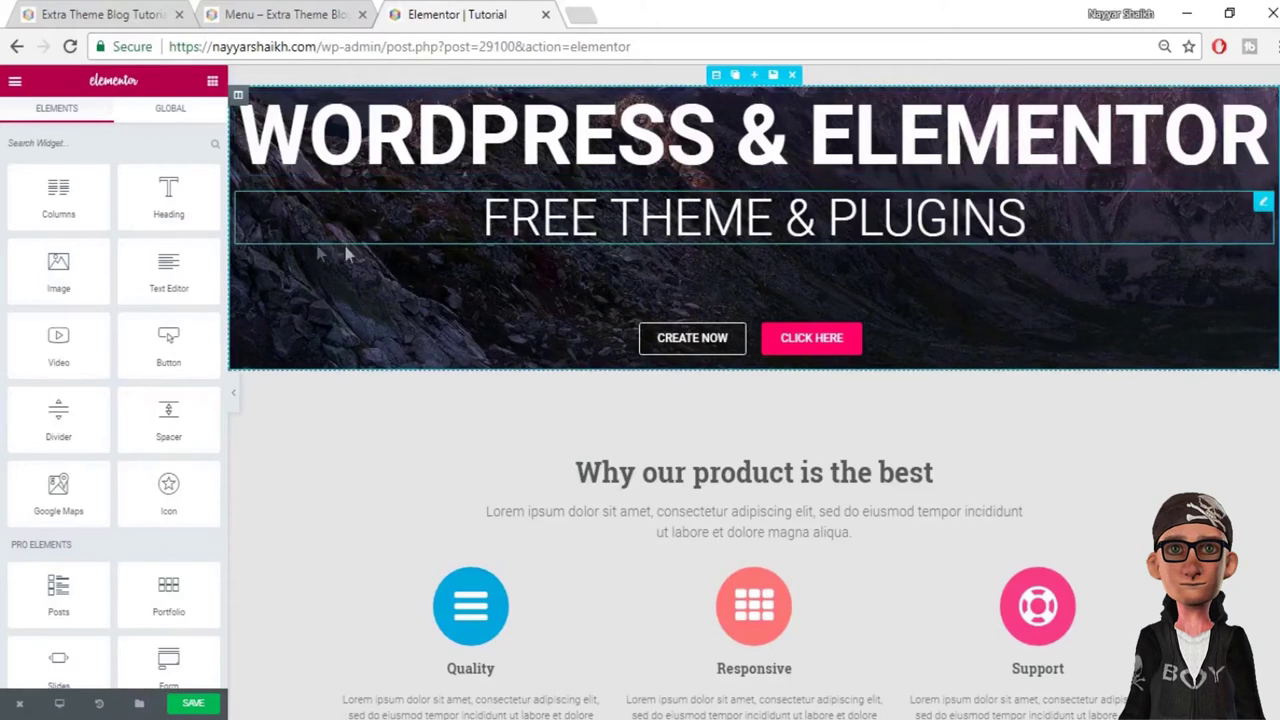
Step: Add a Nav Menu widget above the hero heading and assign the Main menu to it
scroll(182, 488, down, 1)
scroll(182, 488, down, 1)
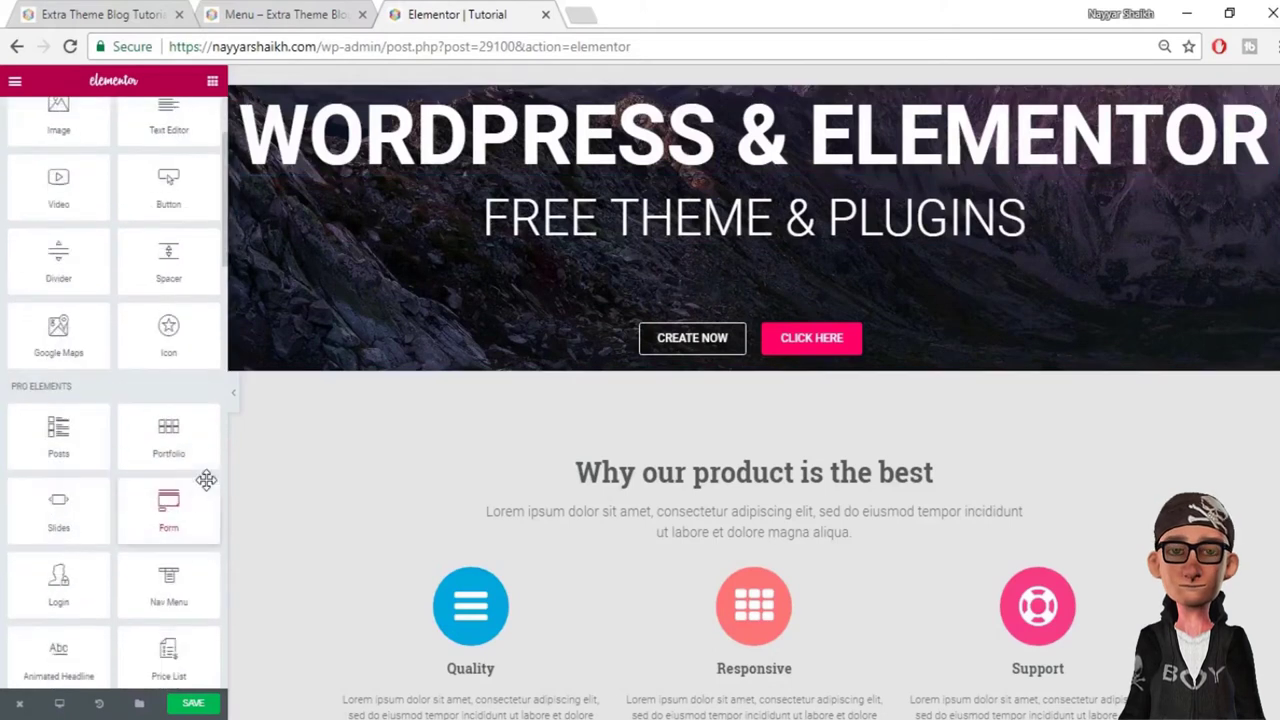
drag(166, 588, 684, 128)
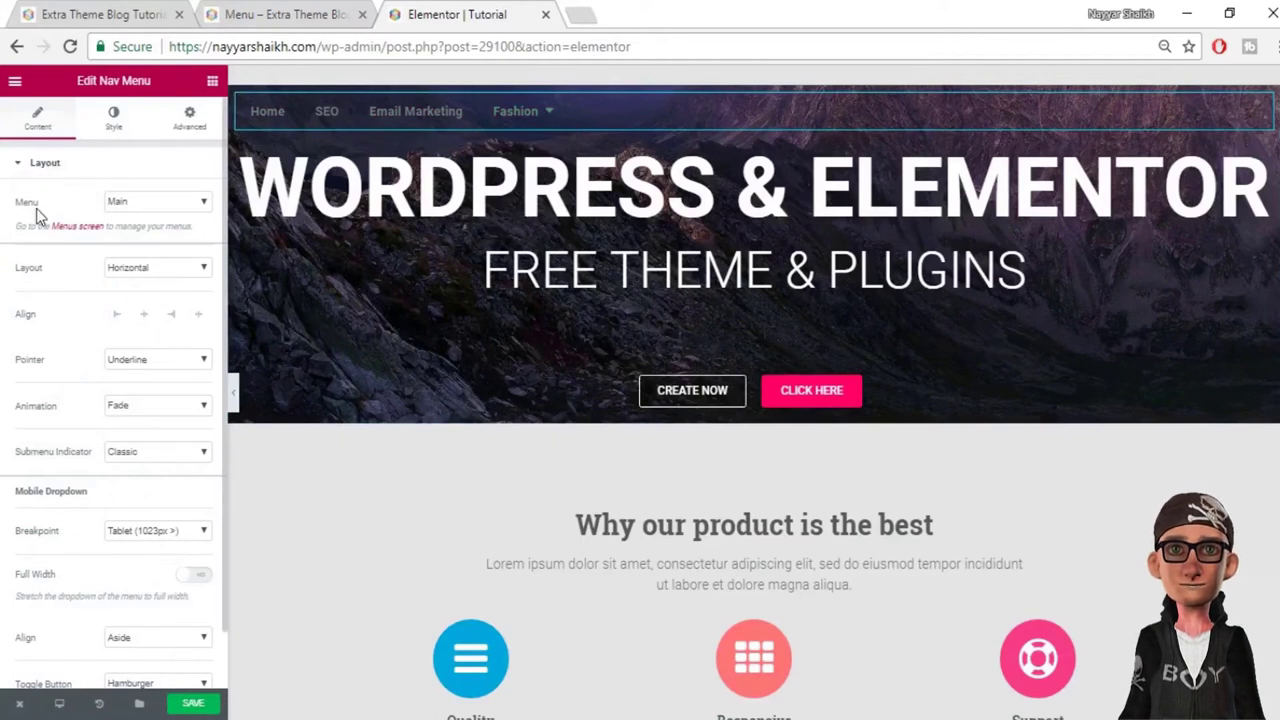
click(147, 204)
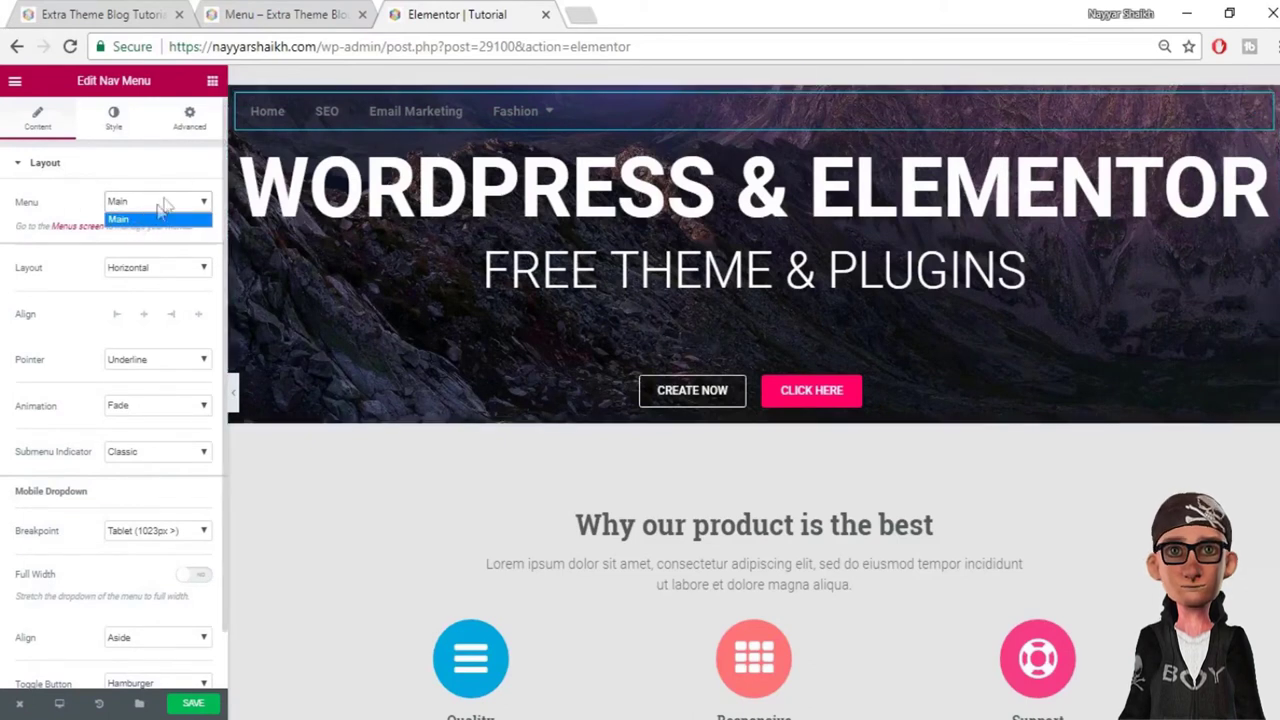
click(143, 220)
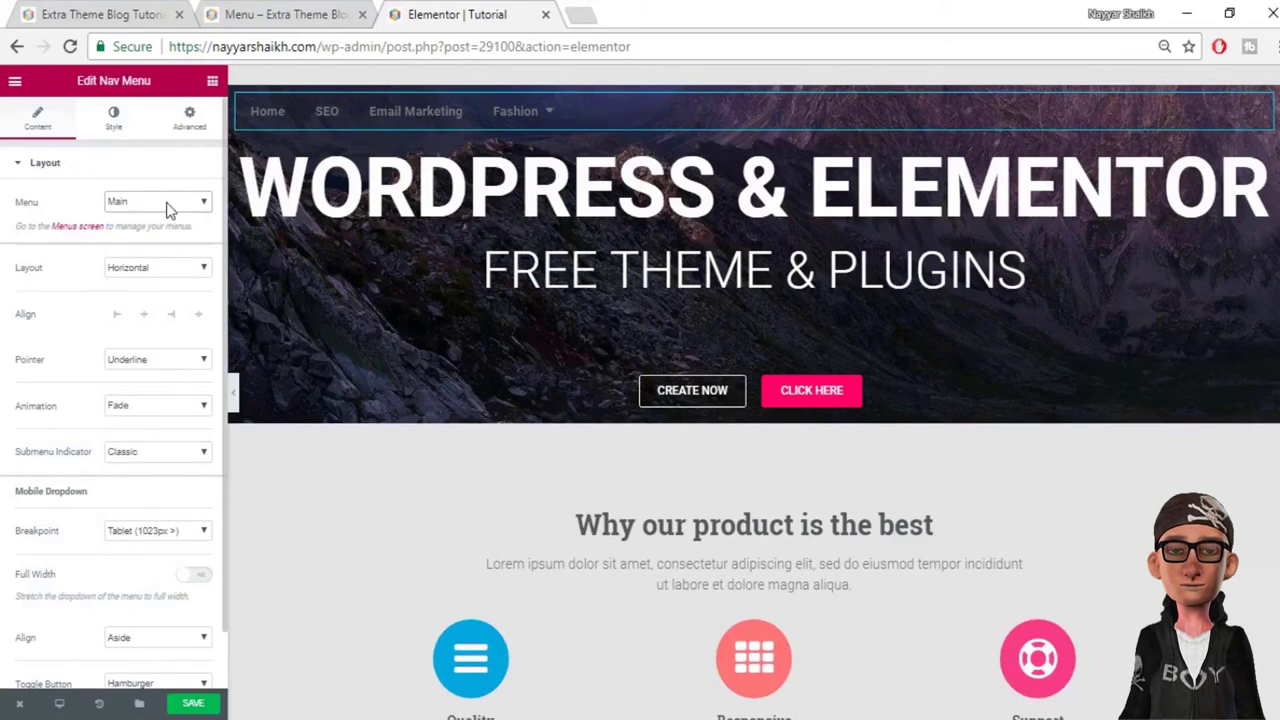
Step: Try the Vertical and Dropdown layouts on the nav menu and return it to Horizontal
click(173, 277)
click(160, 293)
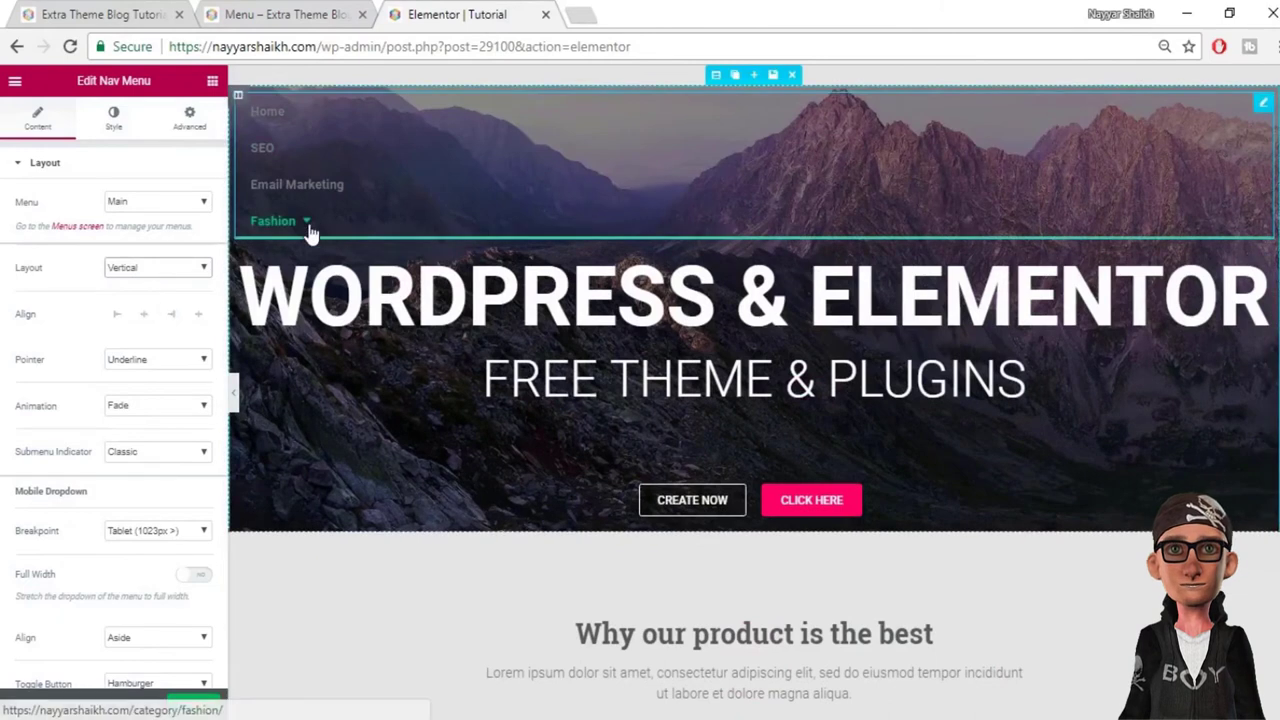
click(134, 267)
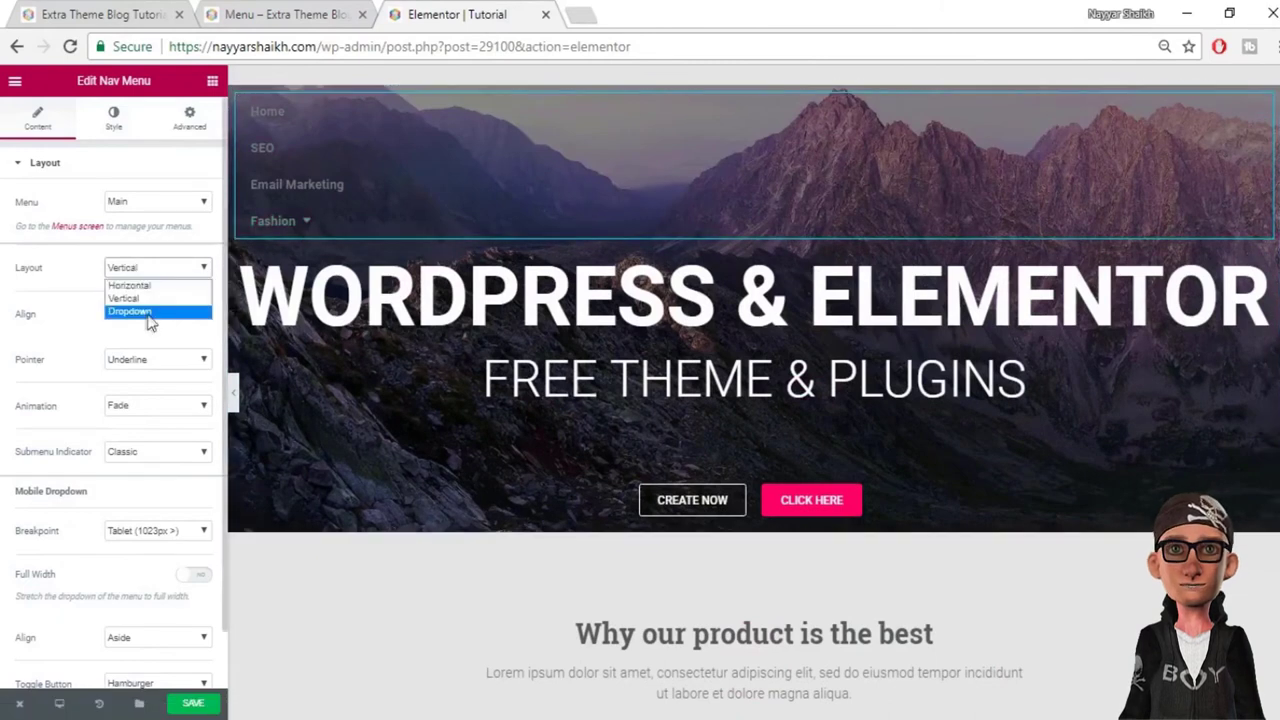
click(148, 312)
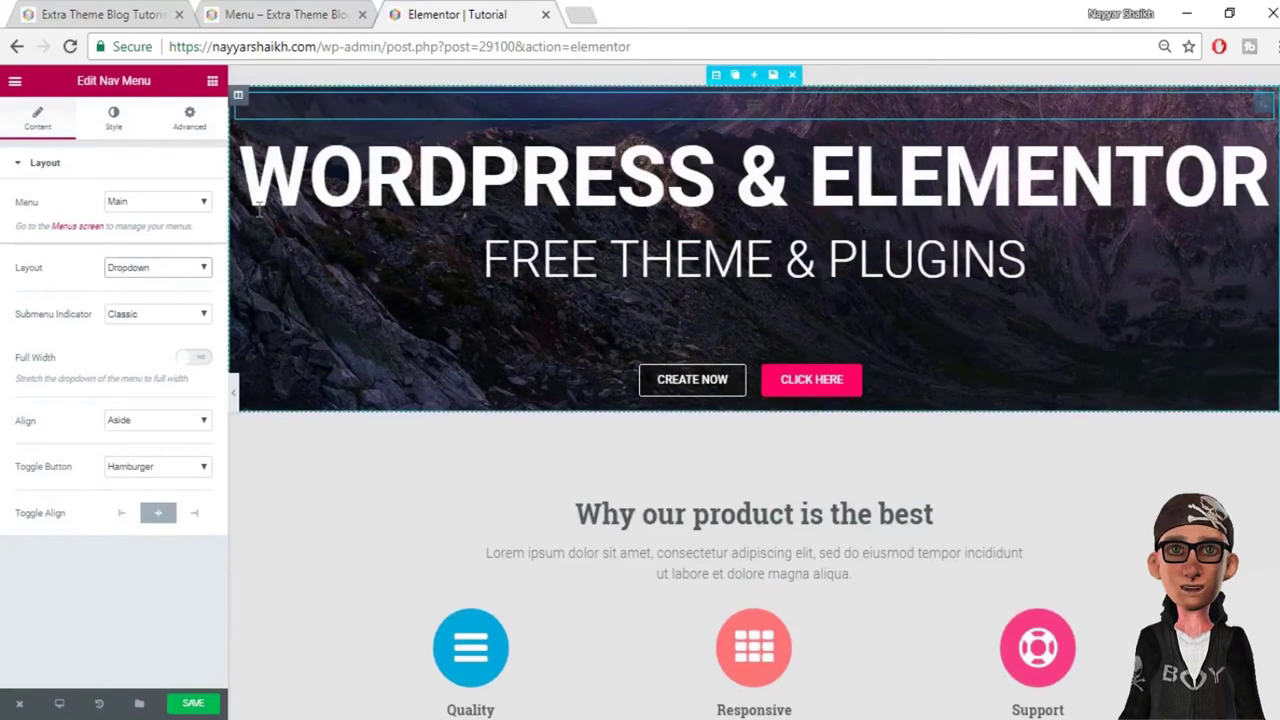
click(180, 280)
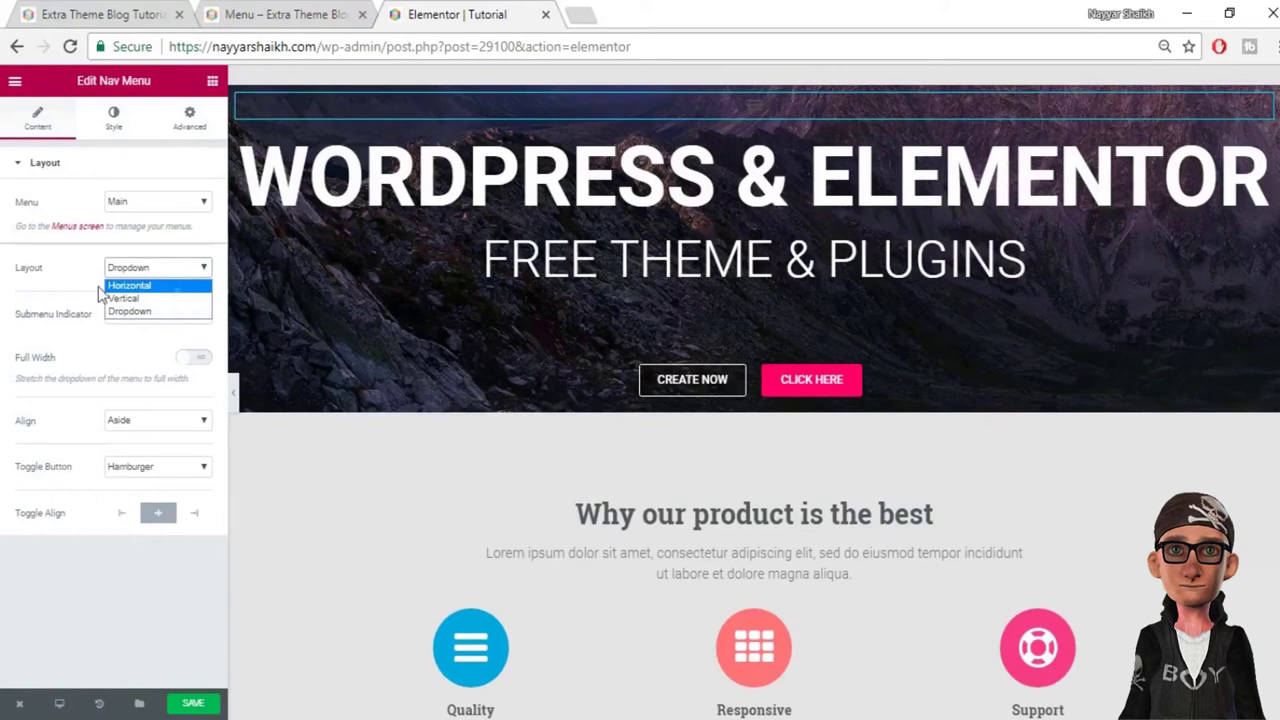
click(151, 287)
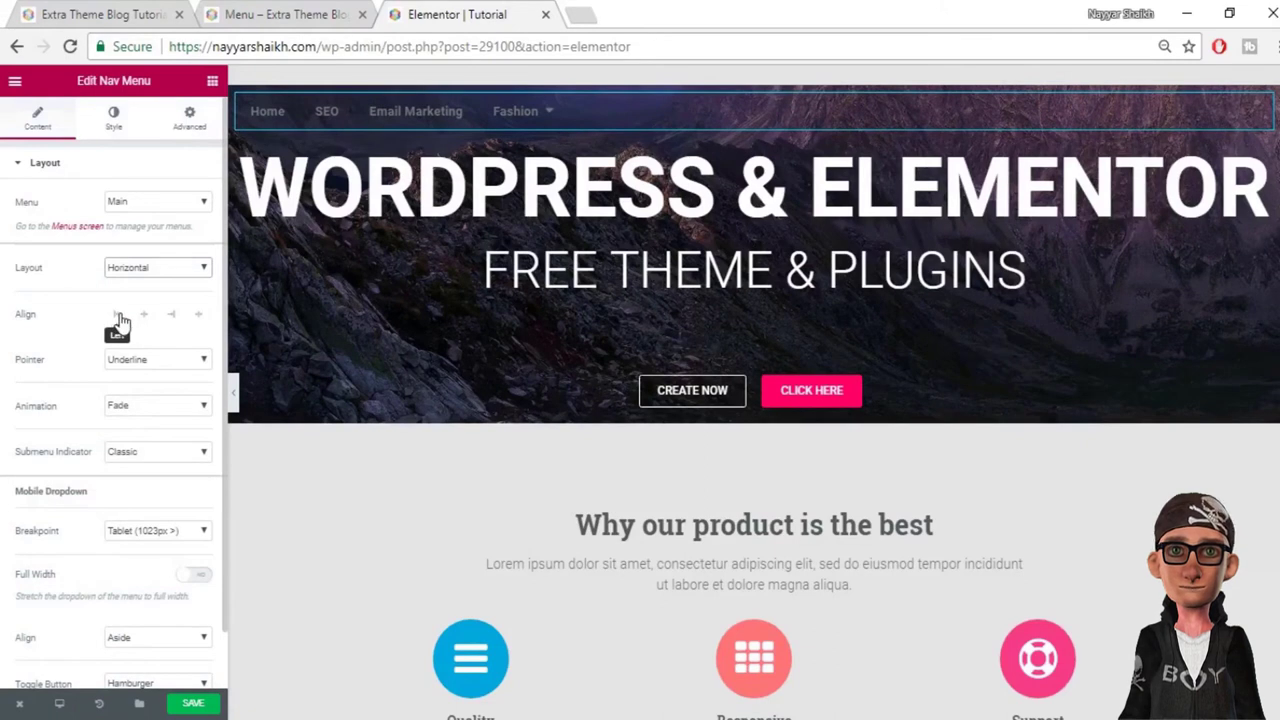
Step: Try the center, left and stretched alignments for the nav menu and settle on right alignment
click(144, 316)
click(172, 317)
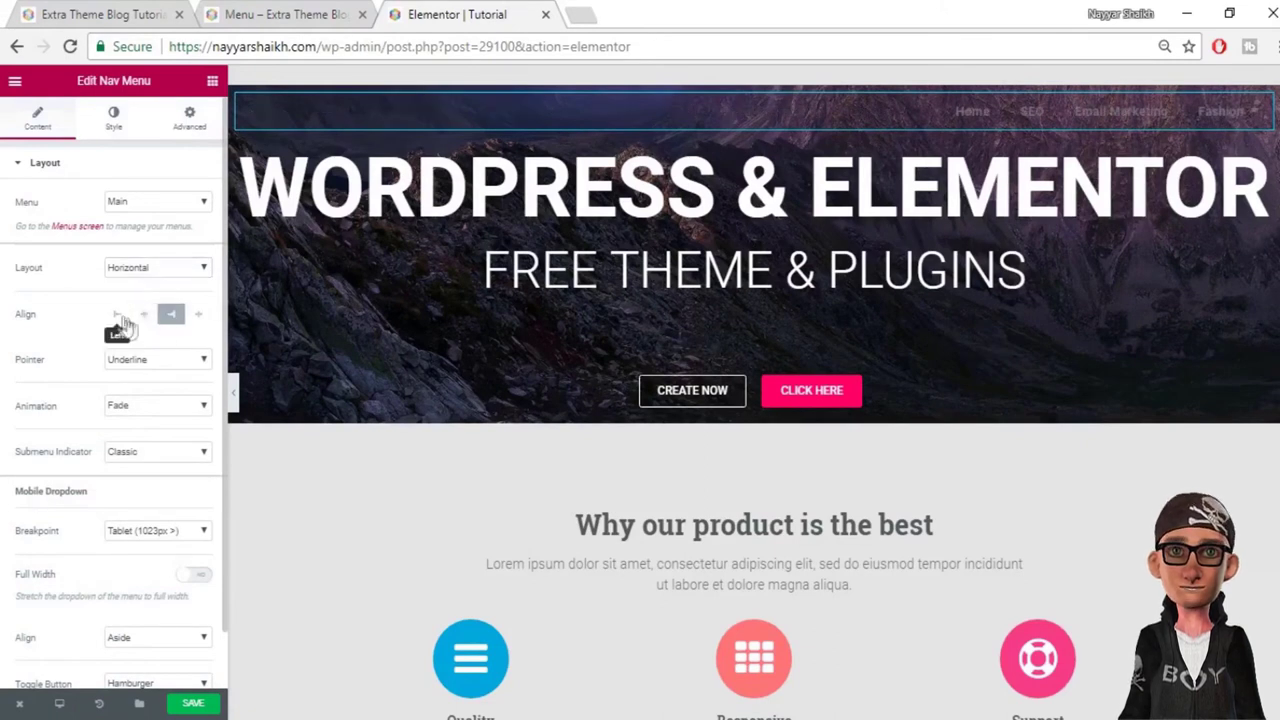
click(118, 317)
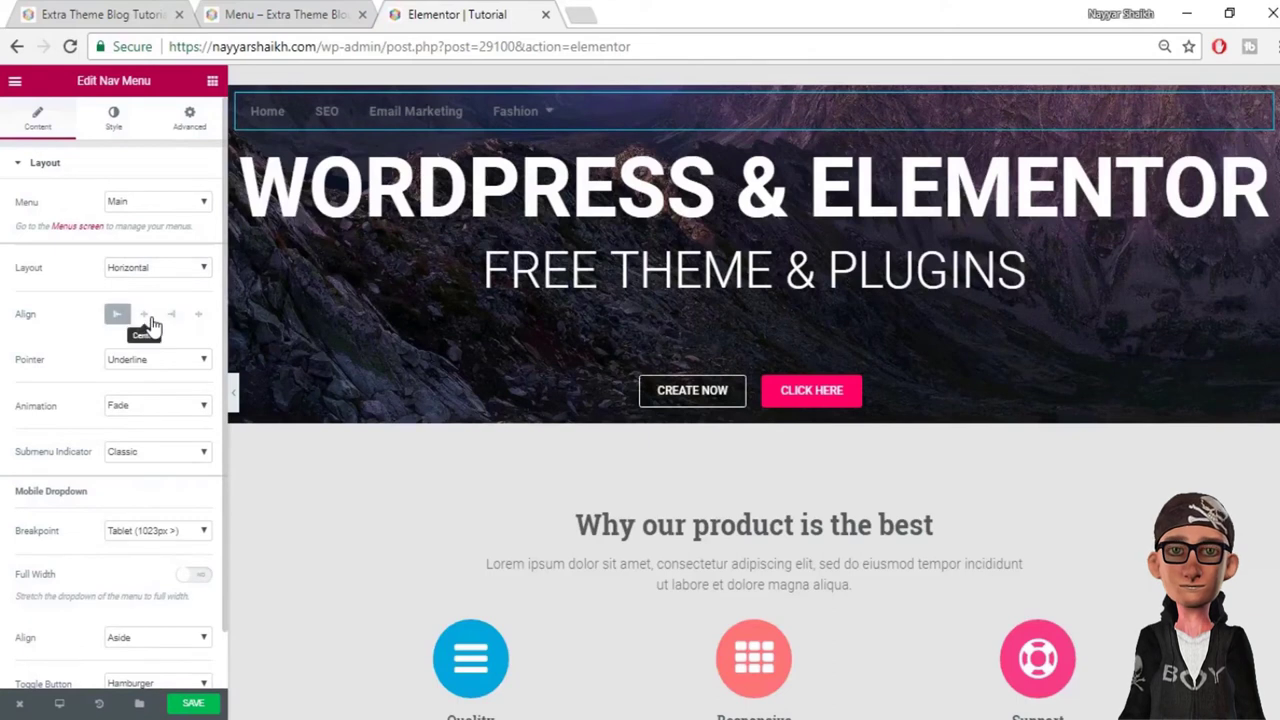
click(146, 317)
click(172, 317)
click(197, 317)
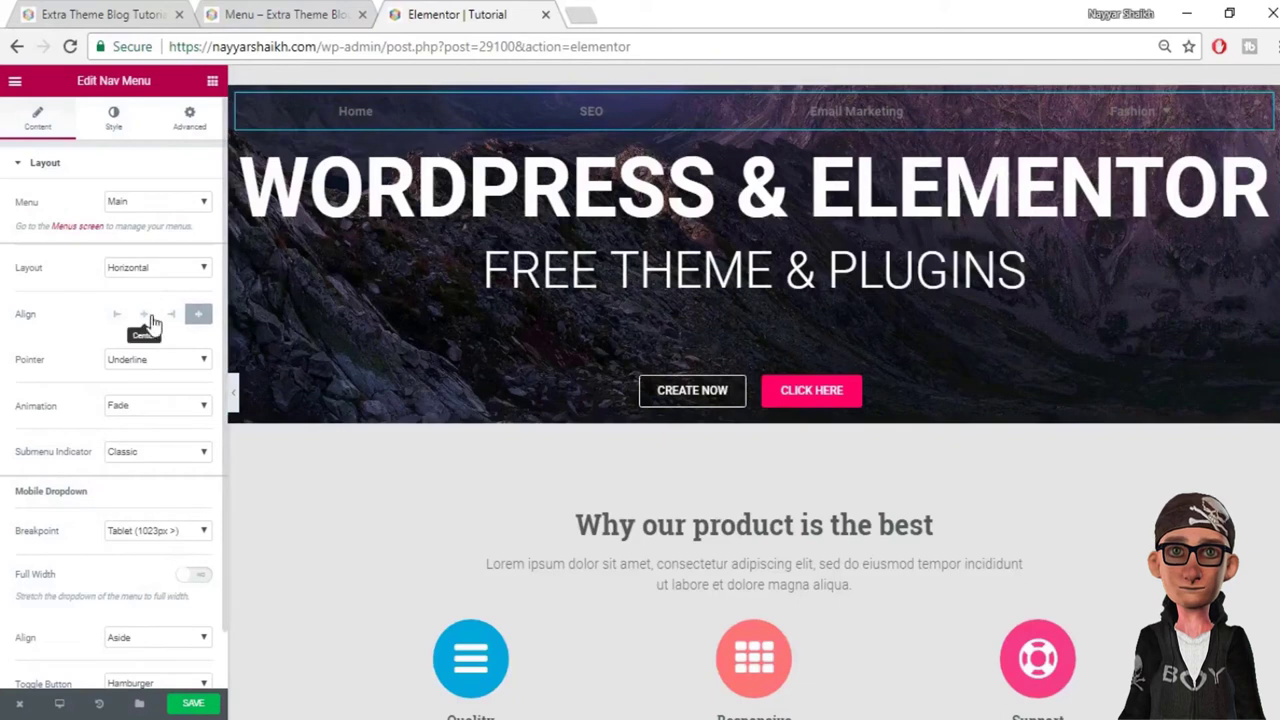
click(172, 317)
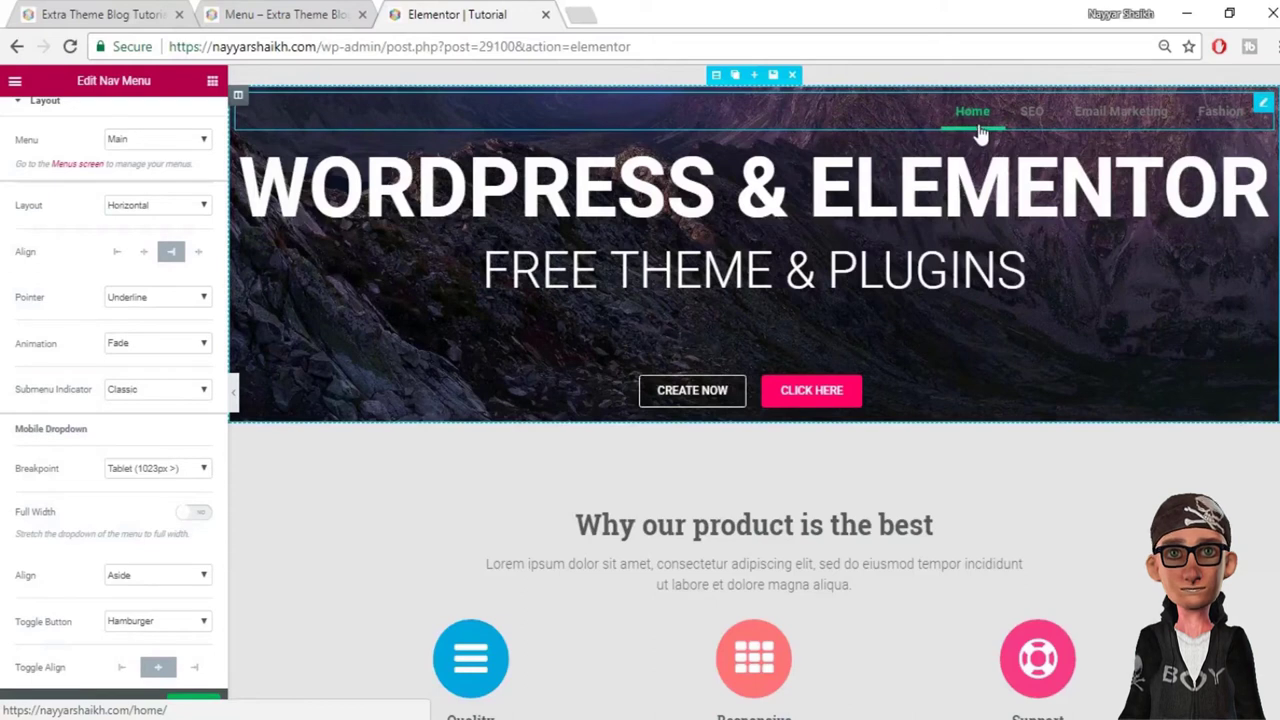
Step: Try the Overline and Framed pointer styles and set the nav menu's pointer to Background
click(152, 300)
click(145, 343)
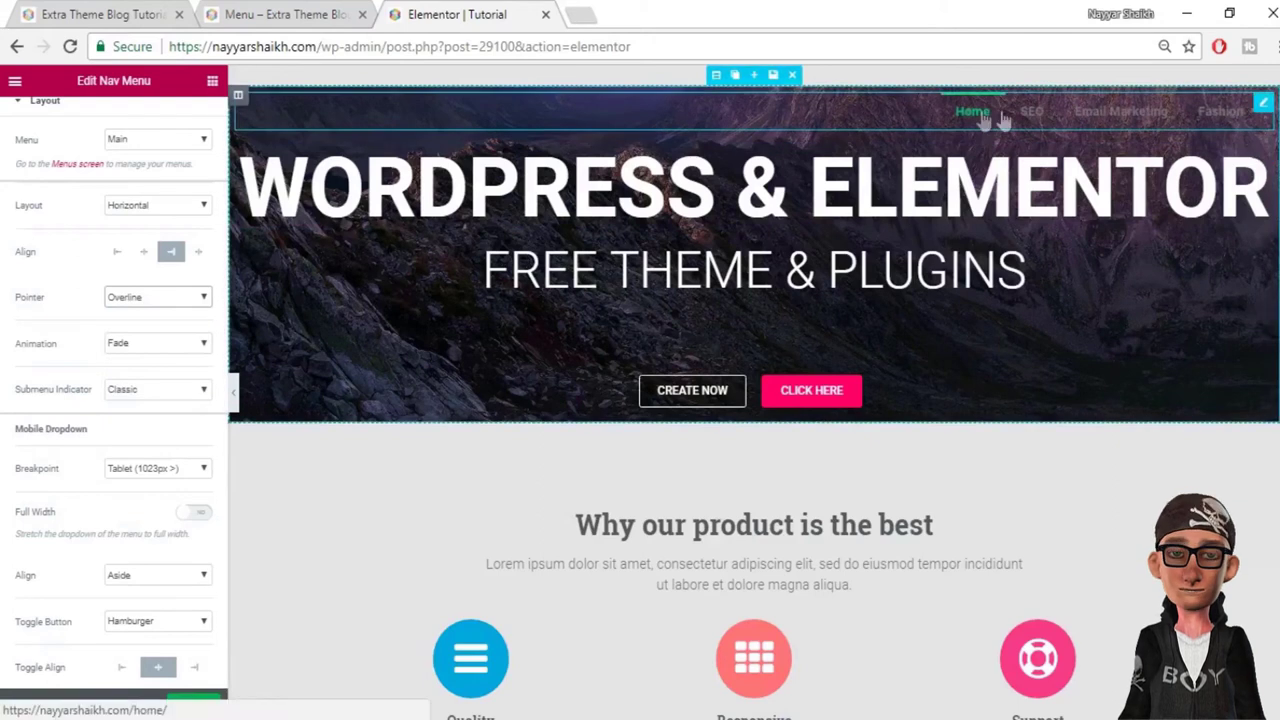
click(188, 297)
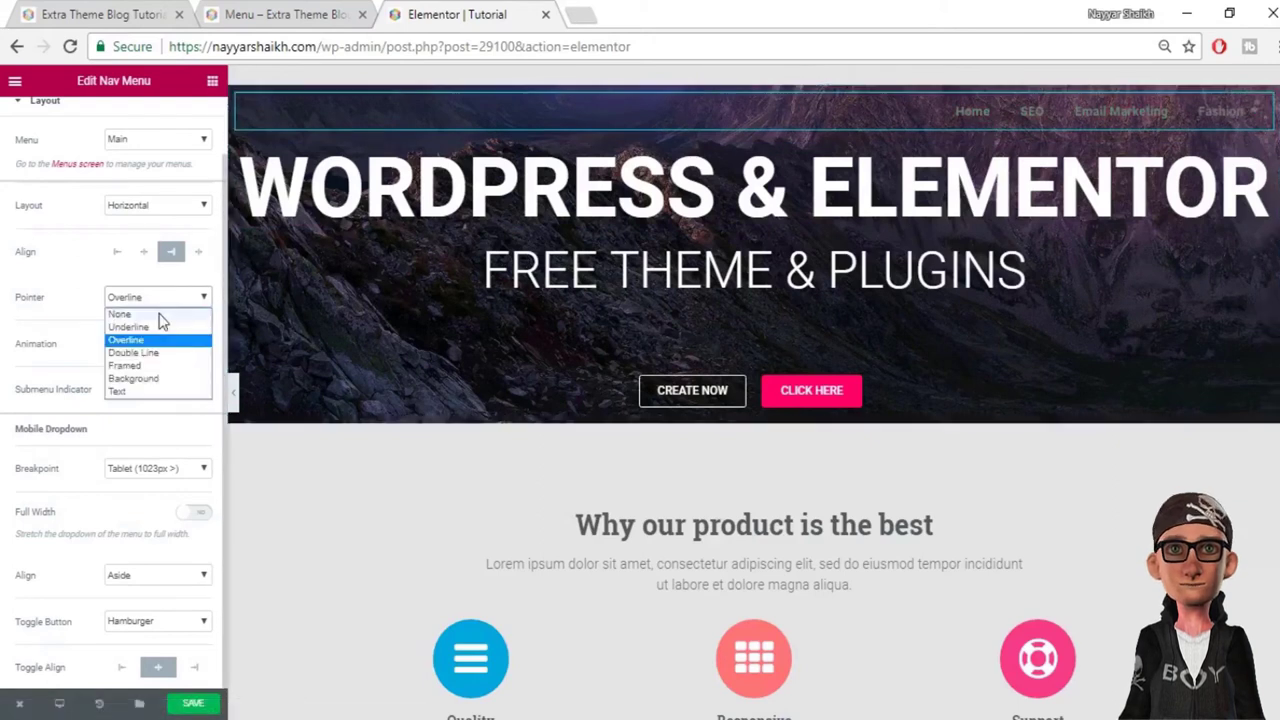
click(155, 366)
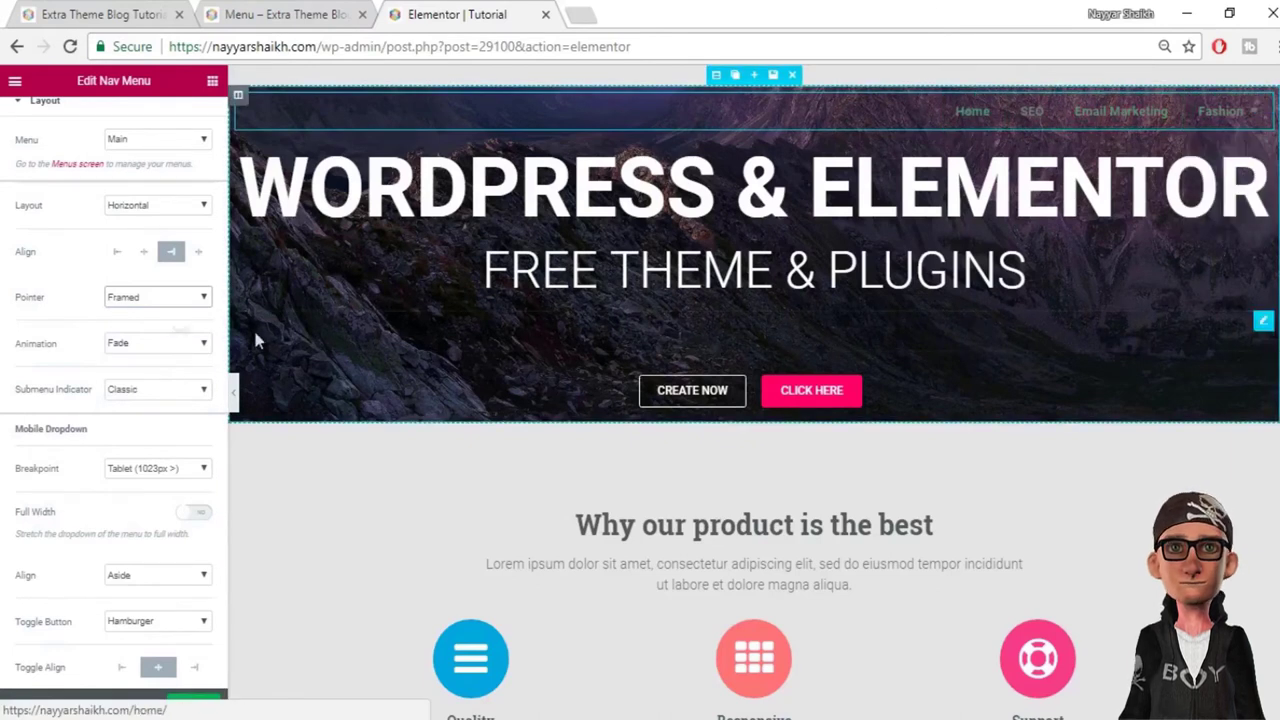
click(158, 344)
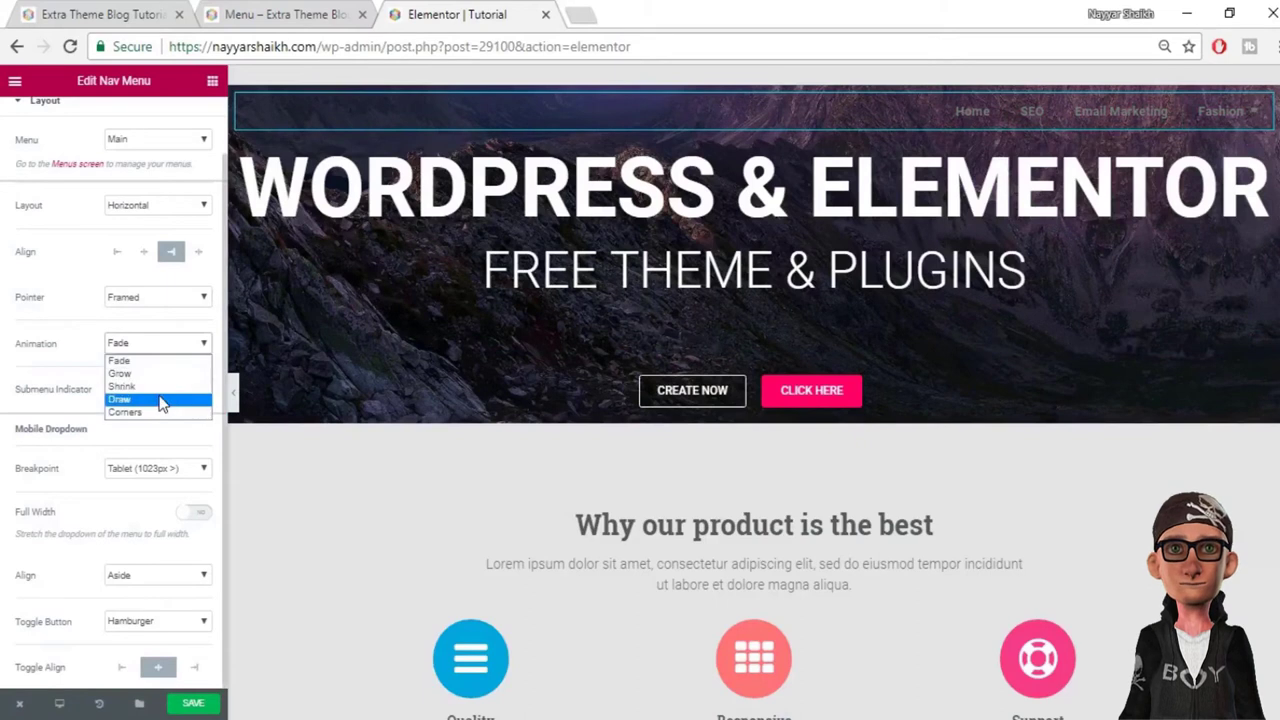
click(182, 299)
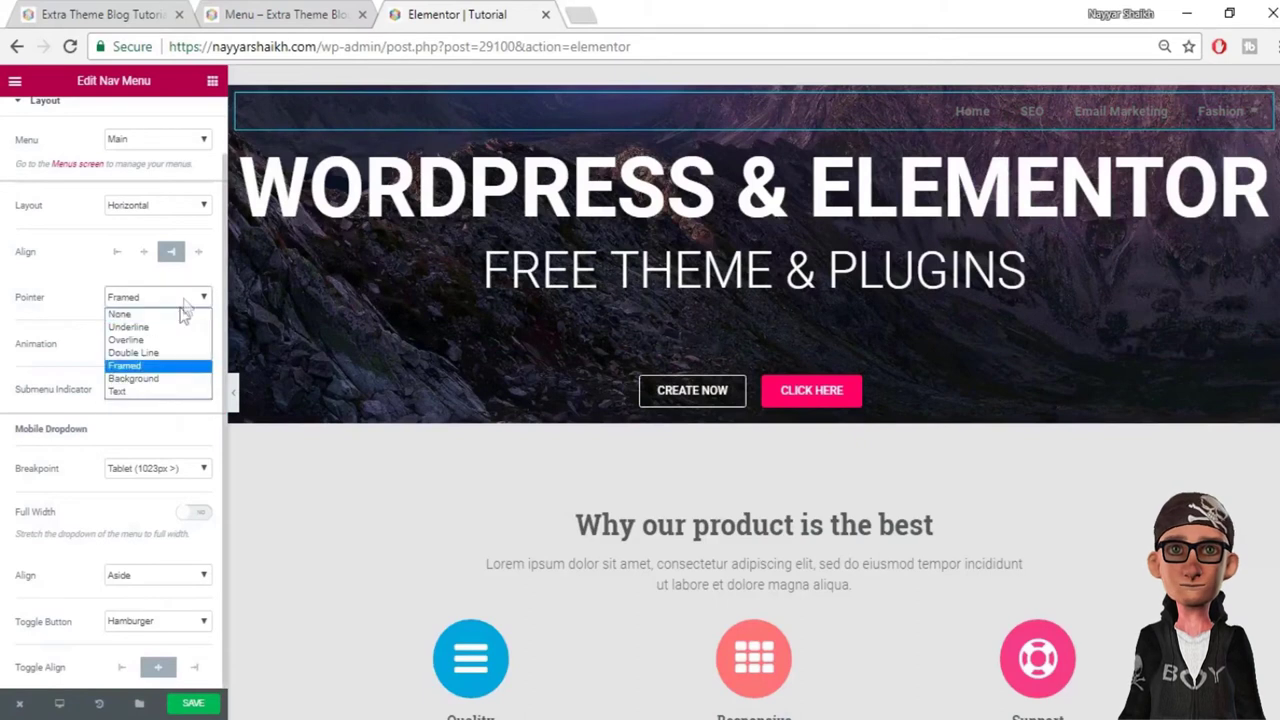
click(167, 380)
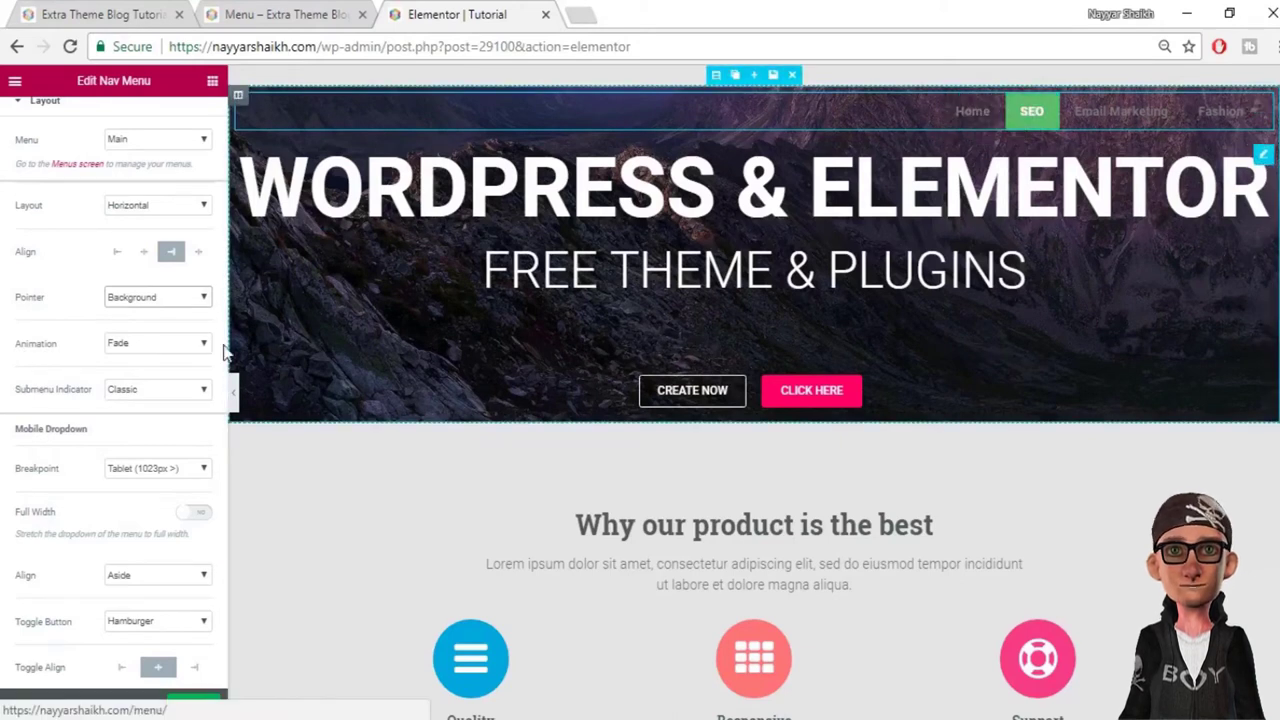
Step: Try the Grow and Sweep Right pointer animations and set the nav menu's animation to Shutter Out Horizontal
click(148, 345)
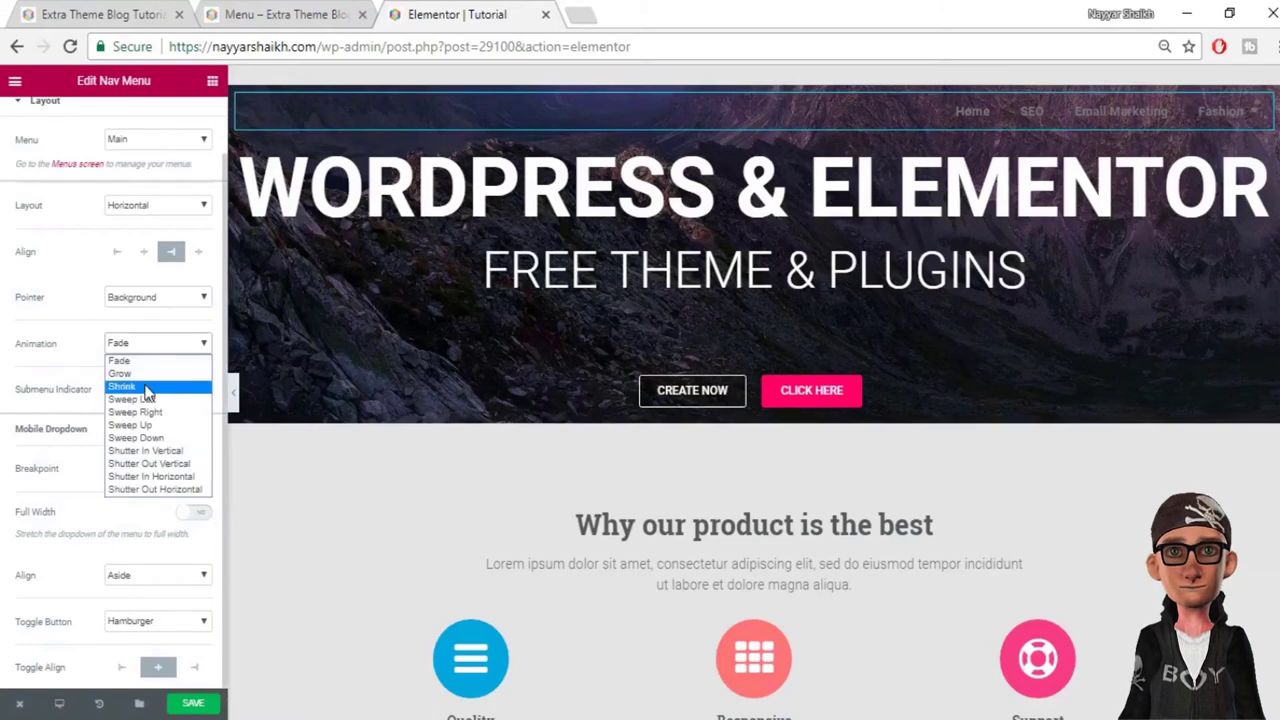
click(149, 373)
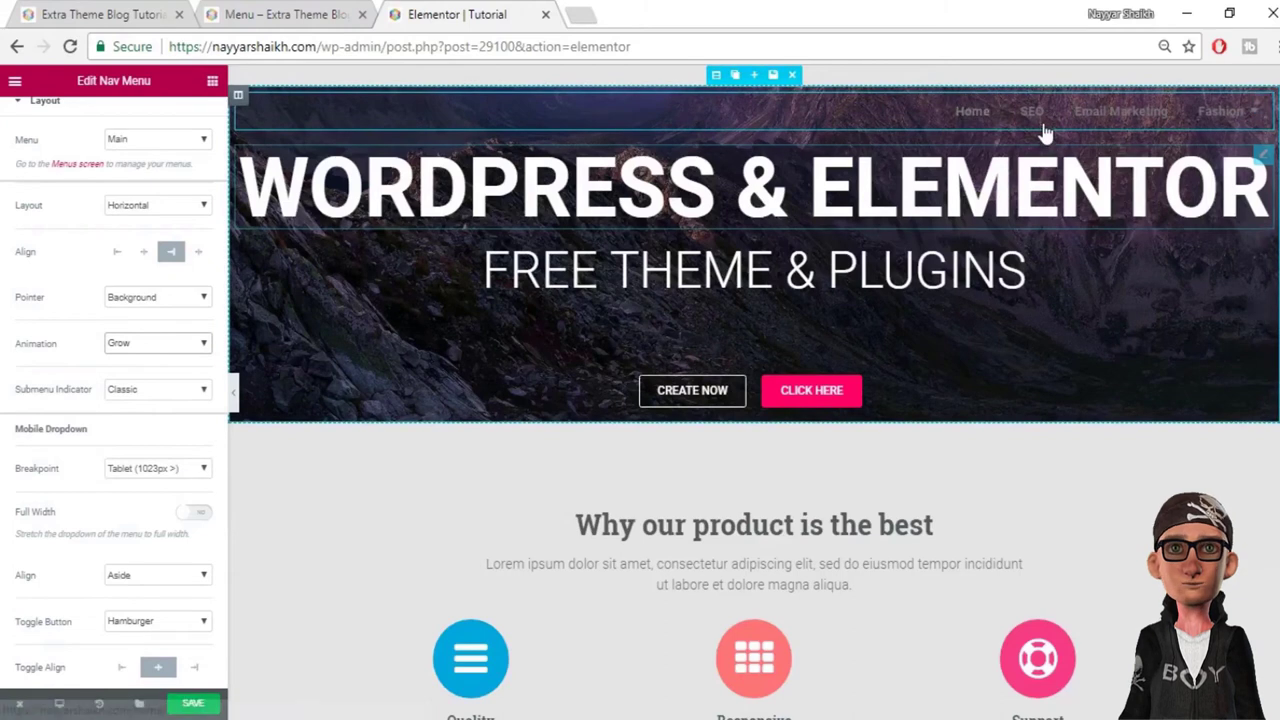
click(153, 390)
click(153, 349)
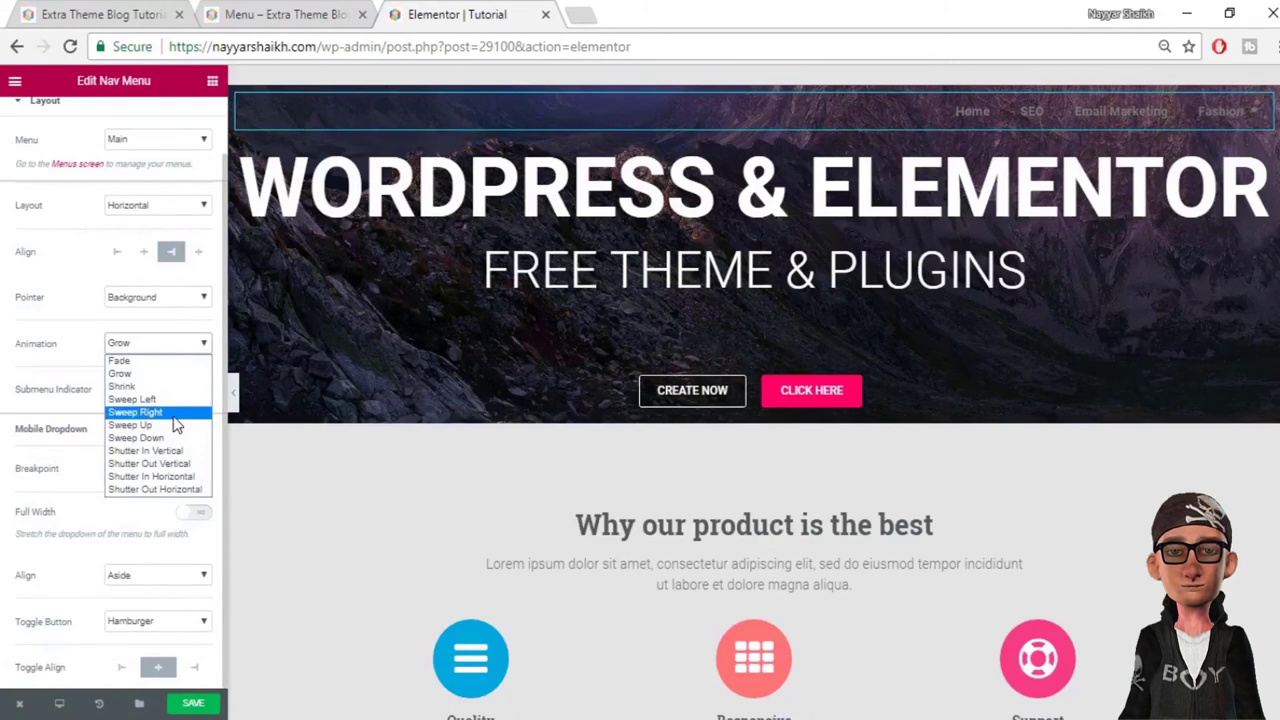
click(172, 418)
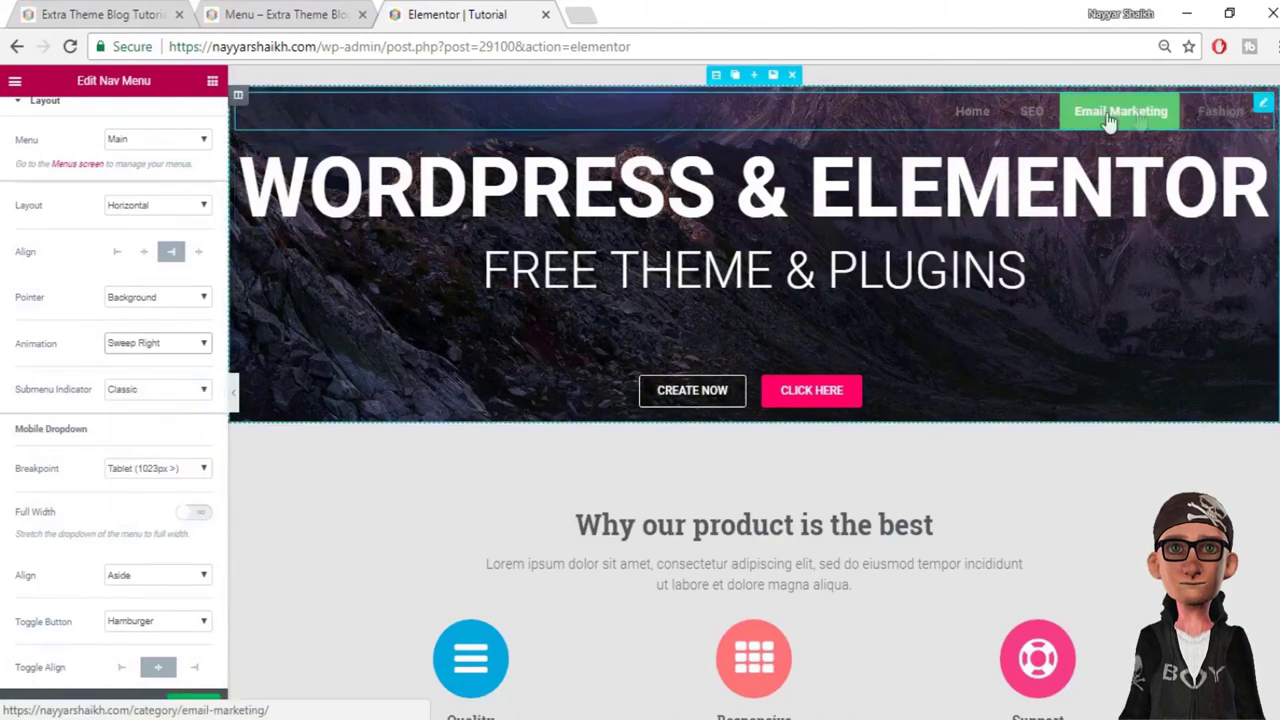
click(157, 343)
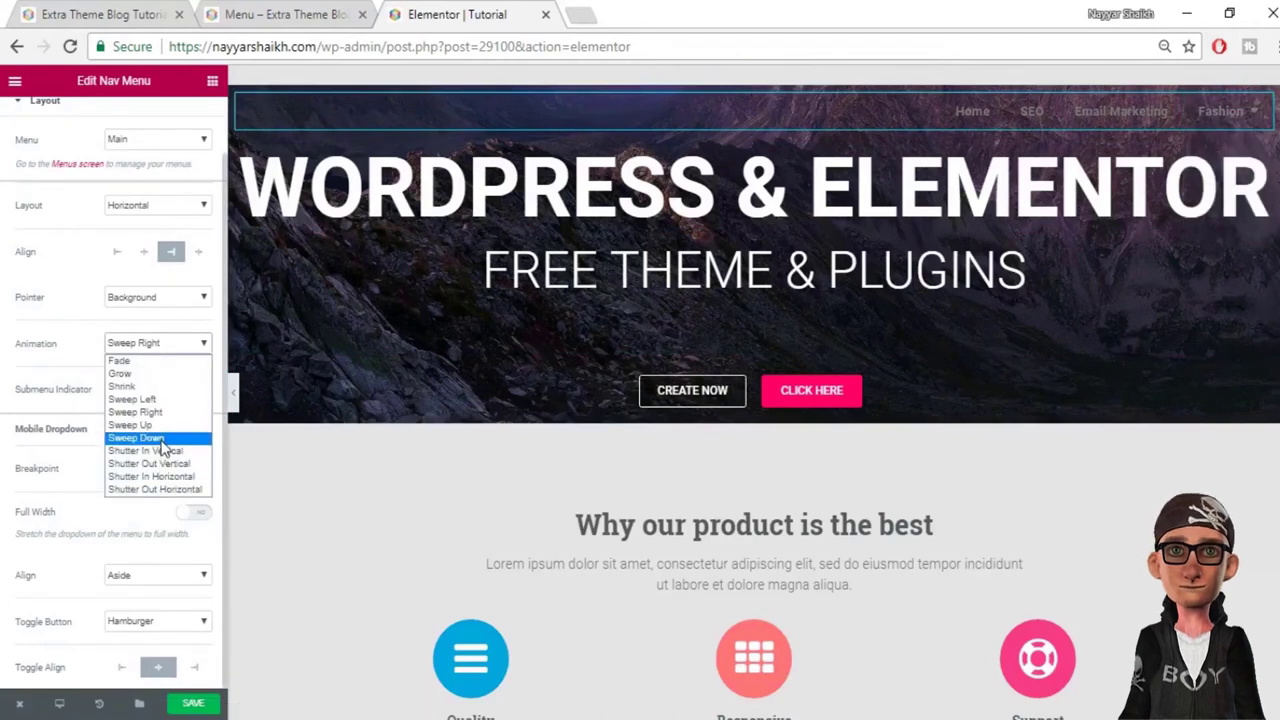
click(160, 489)
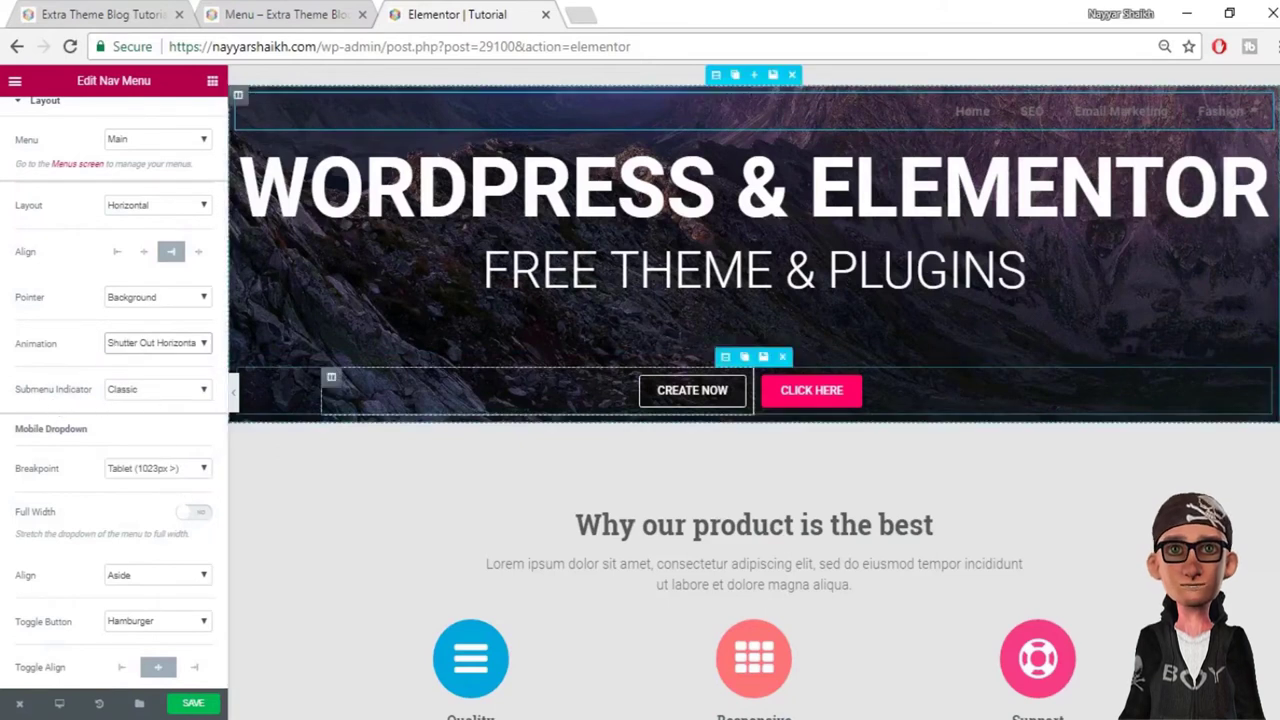
Step: Check the submenu arrow on the live menu page, then set the nav menu's submenu indicator to None in the Elementor editor
key(ctrl+Page_Up)
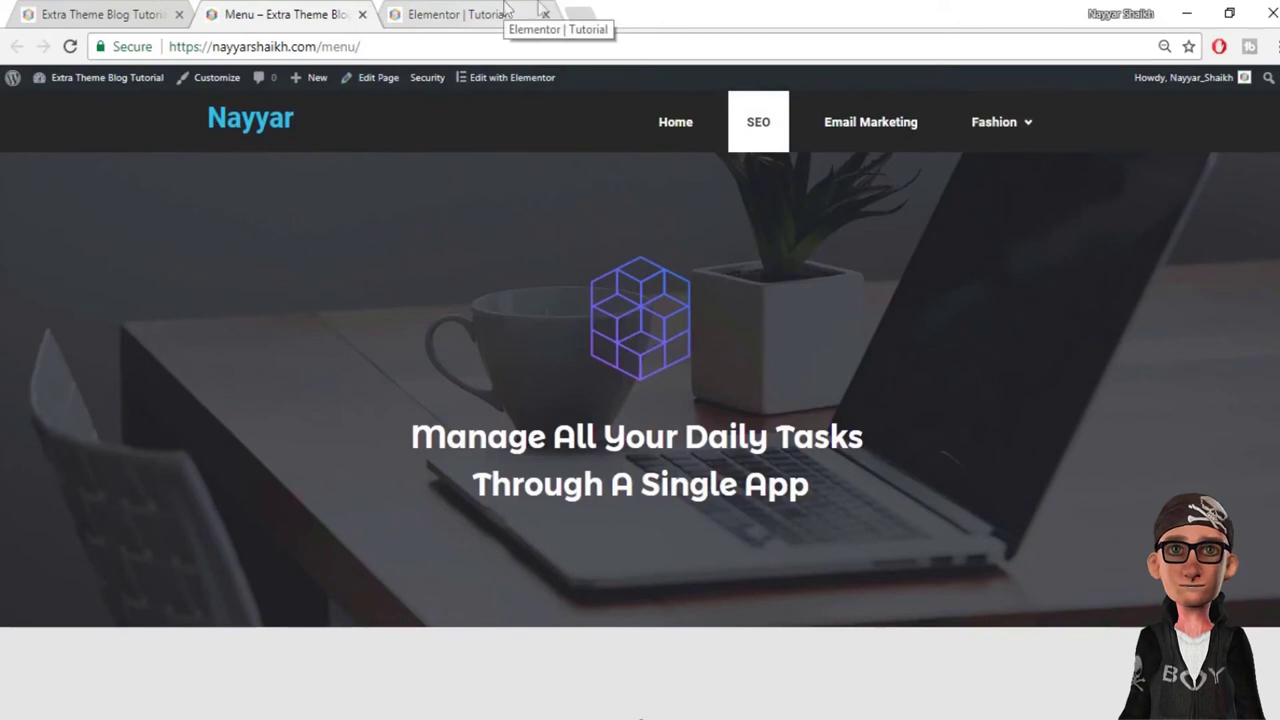
mouse_move(994, 137)
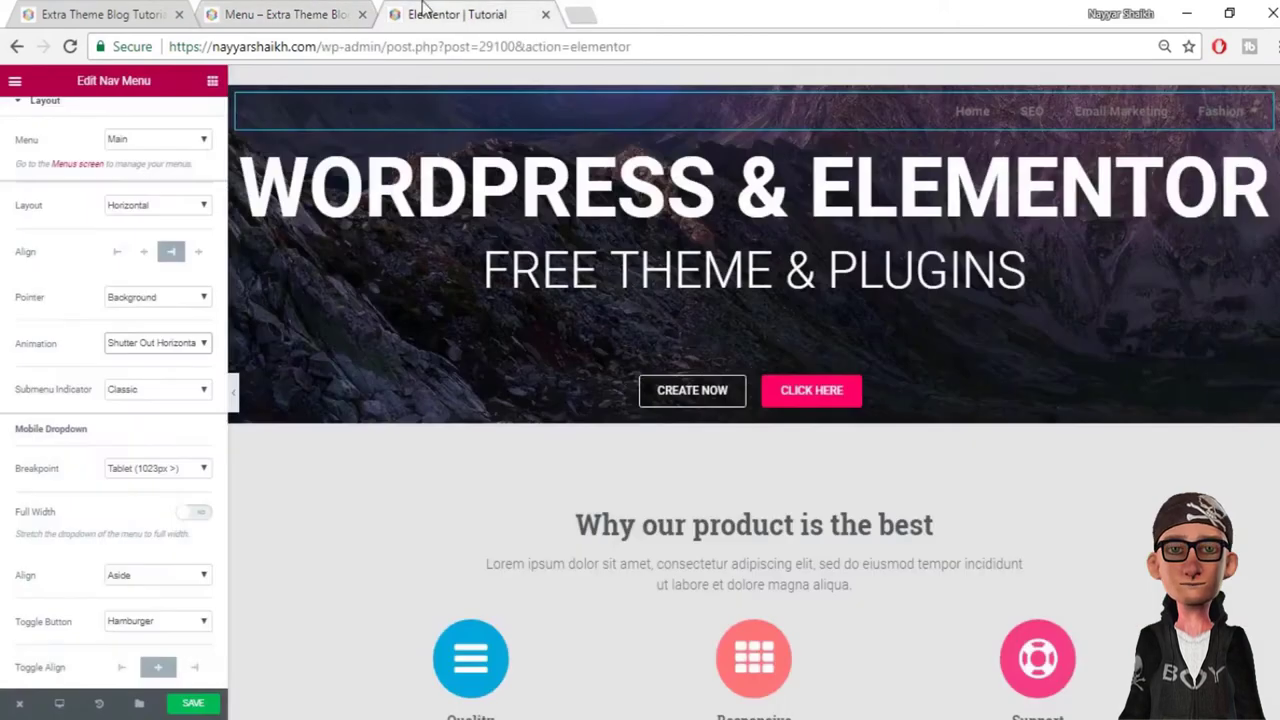
click(440, 14)
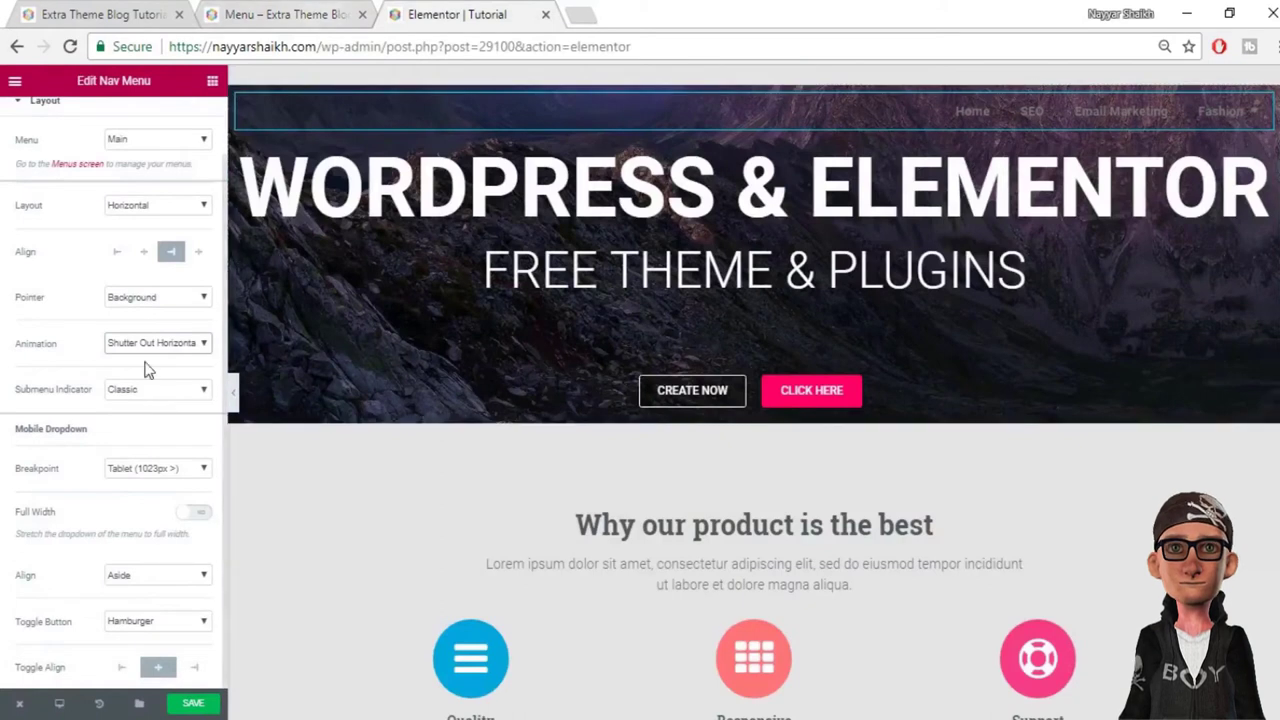
click(155, 389)
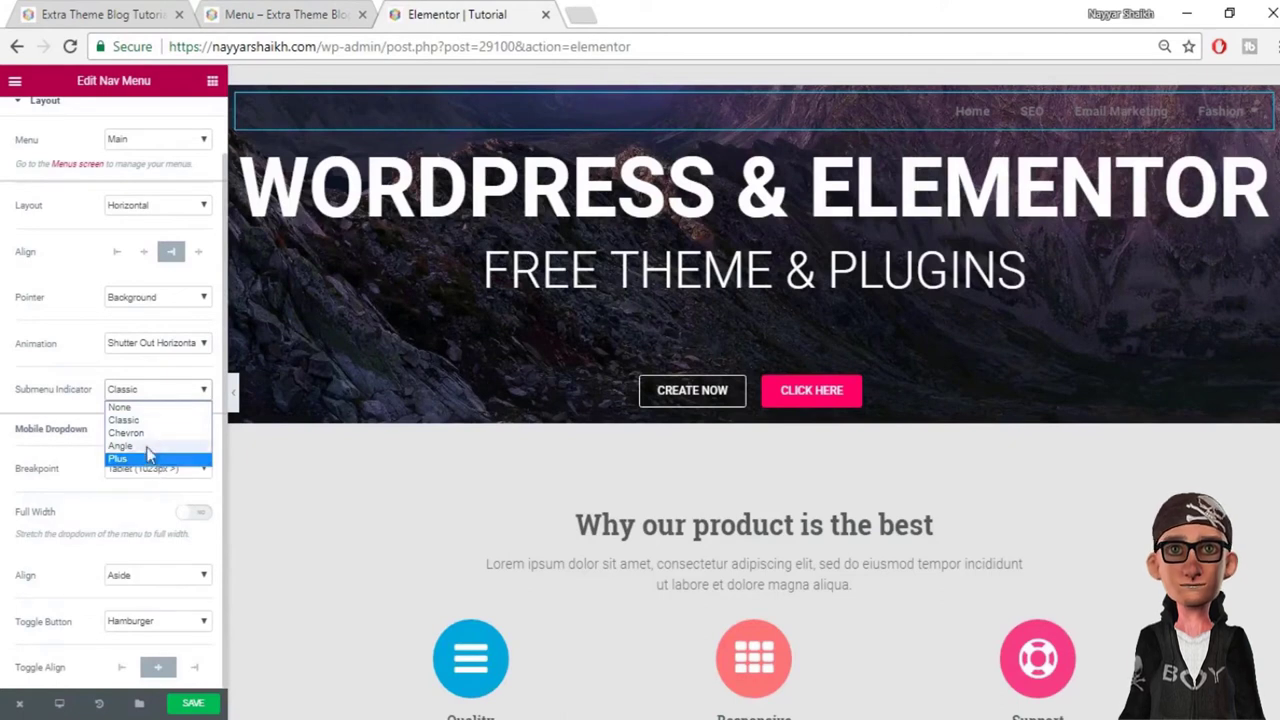
click(146, 408)
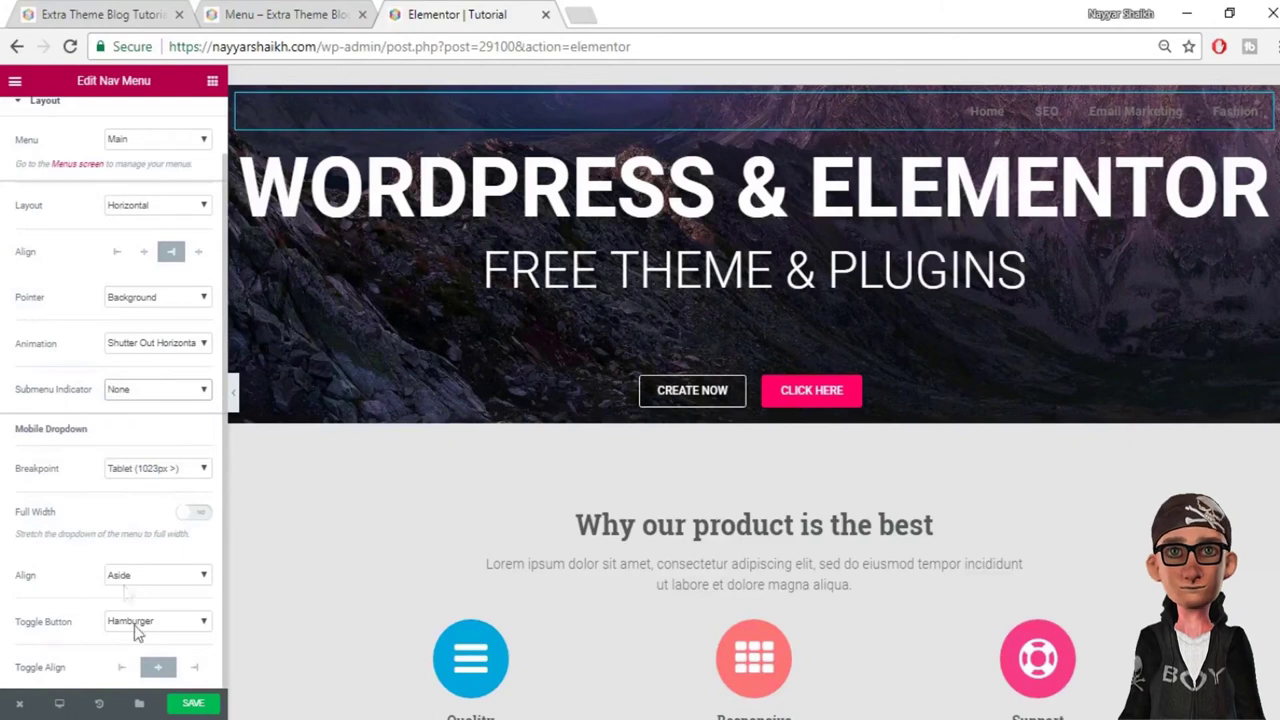
Step: Set the normal text color of the main menu items to white, #ffffff
scroll(112, 625, up, 1)
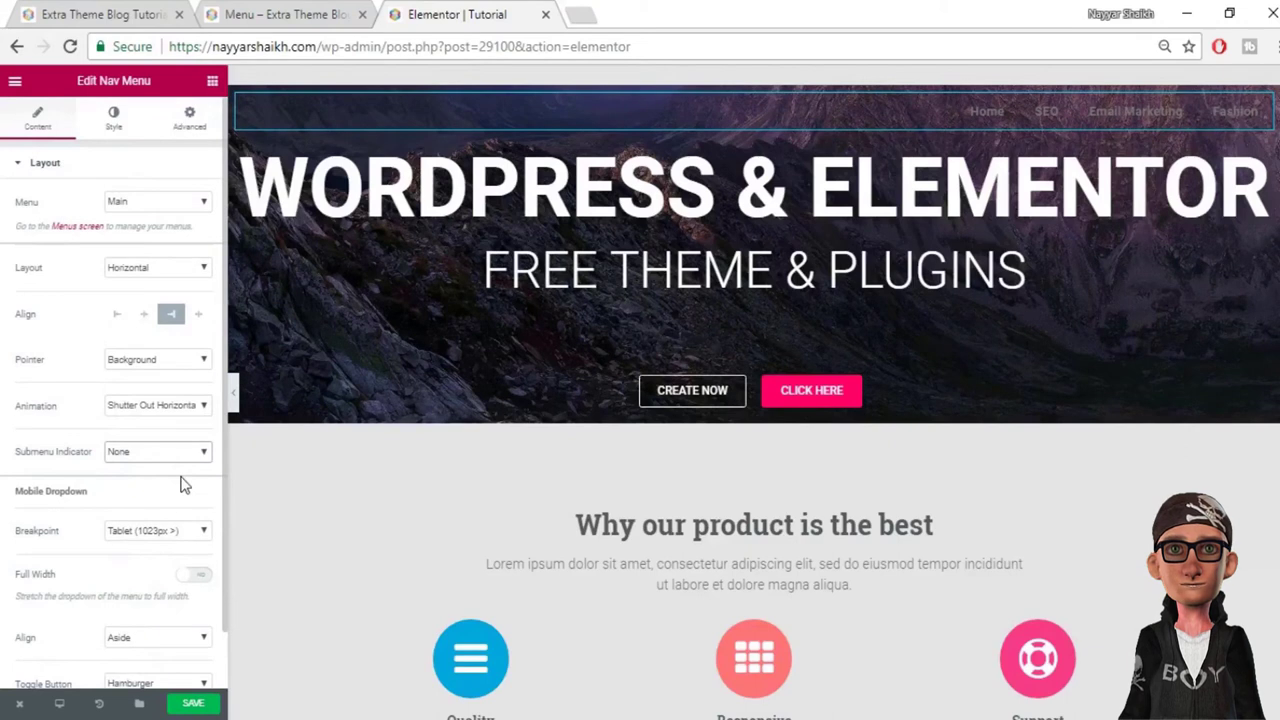
click(113, 138)
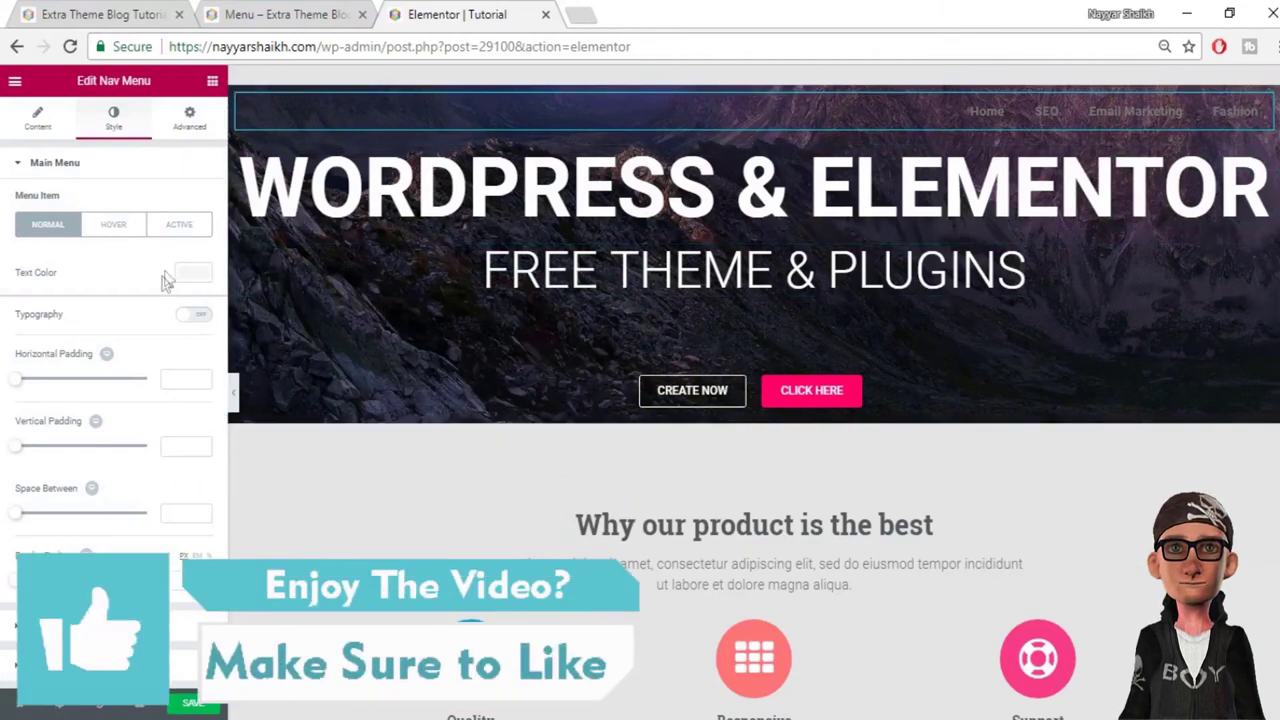
click(183, 277)
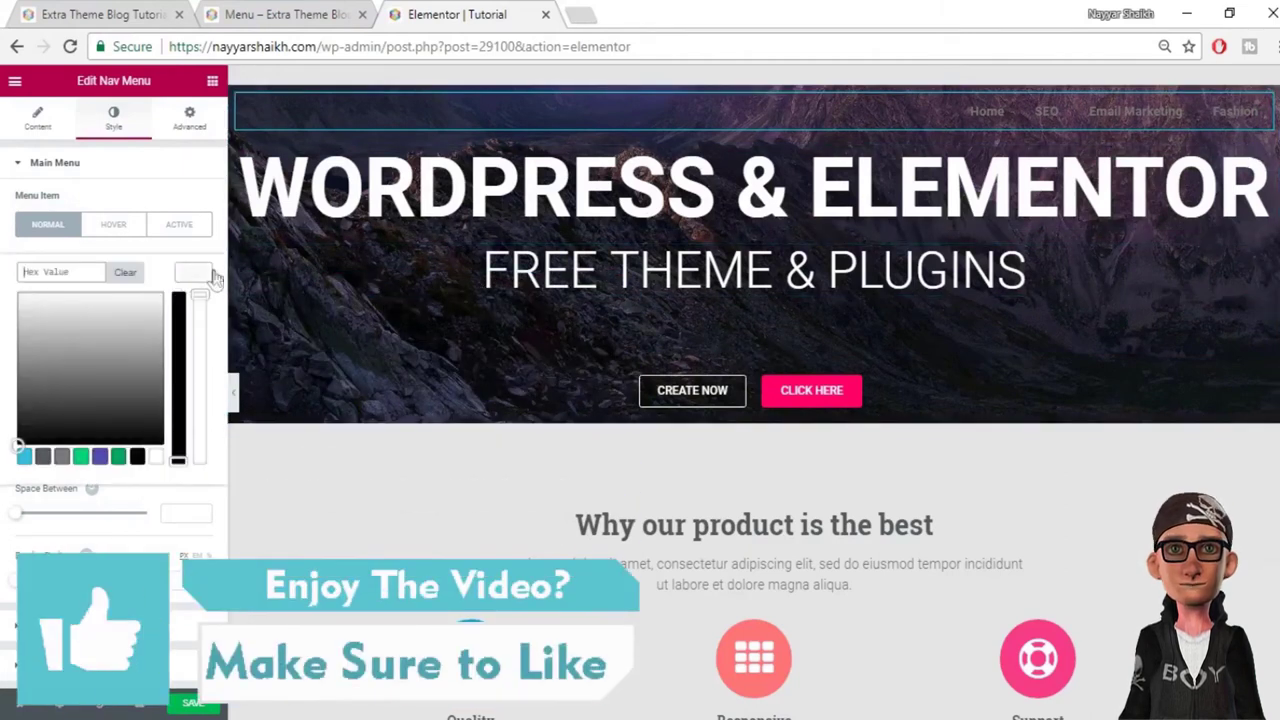
click(156, 457)
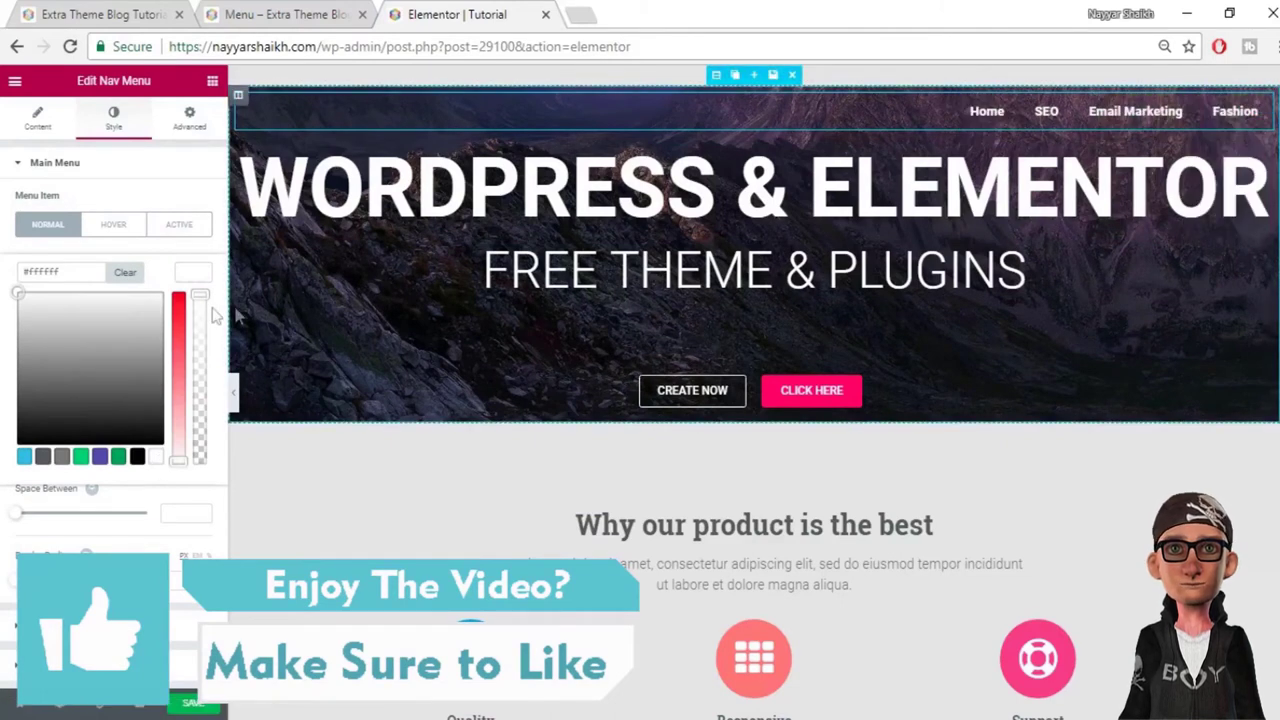
click(190, 282)
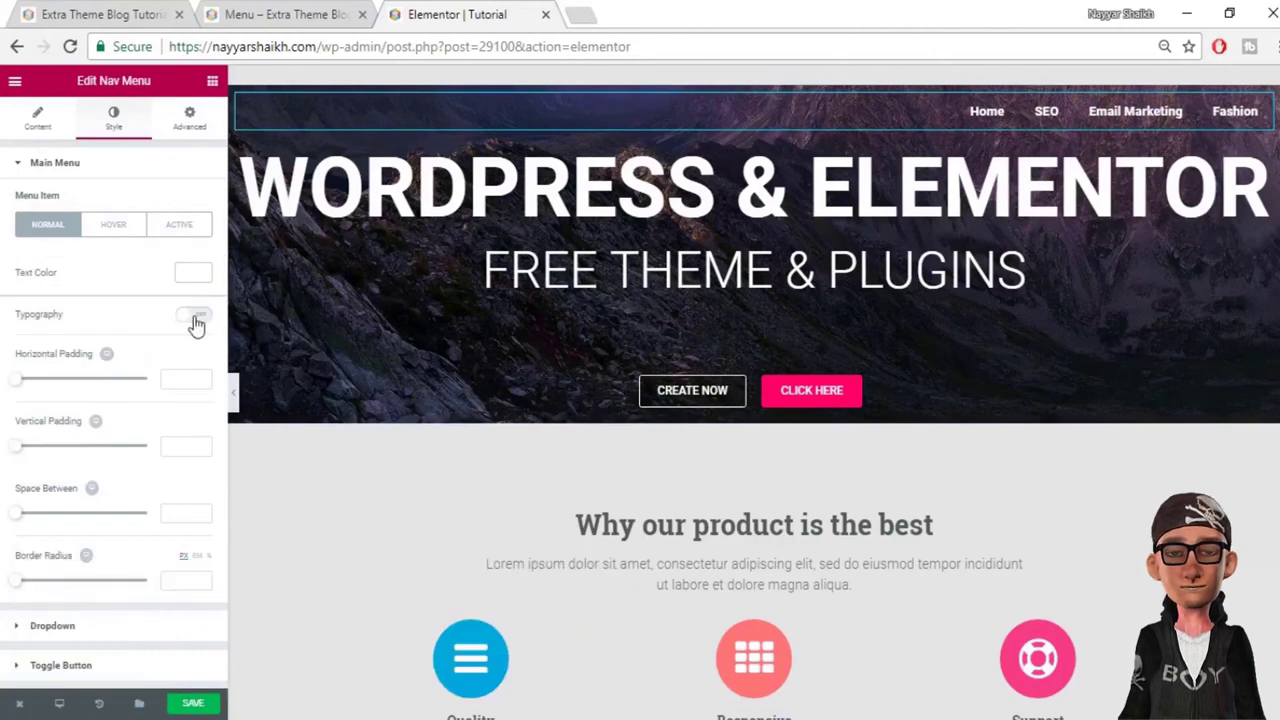
Step: Enable custom typography for the main menu items with size 26 px and the Roboto font family
click(195, 316)
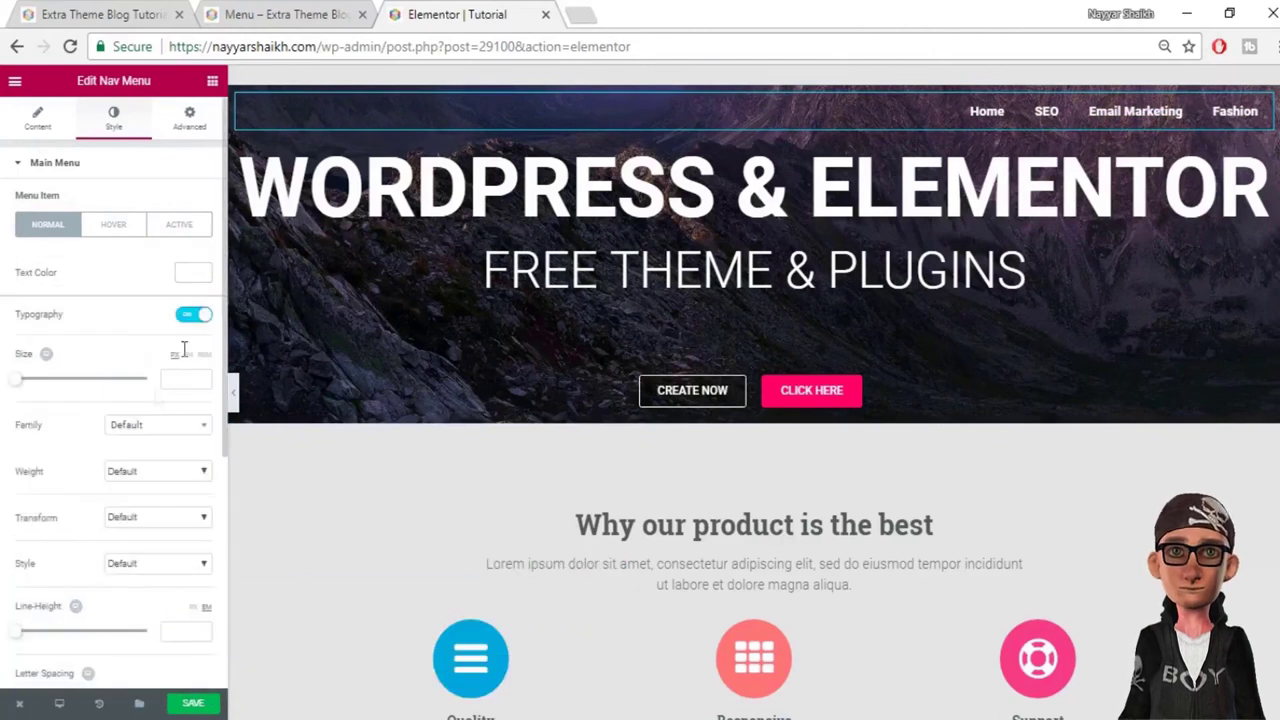
mouse_move(15, 390)
mouse_down()
mouse_move(46, 389)
mouse_move(31, 391)
mouse_up()
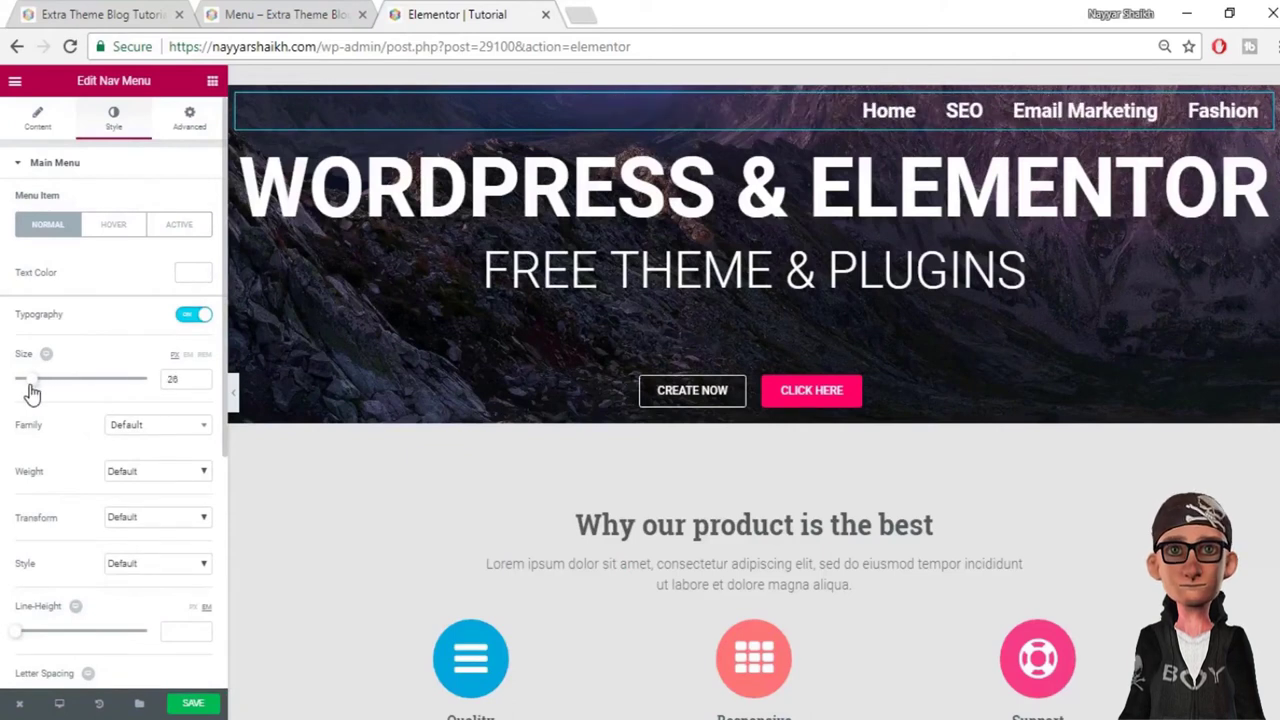
click(143, 433)
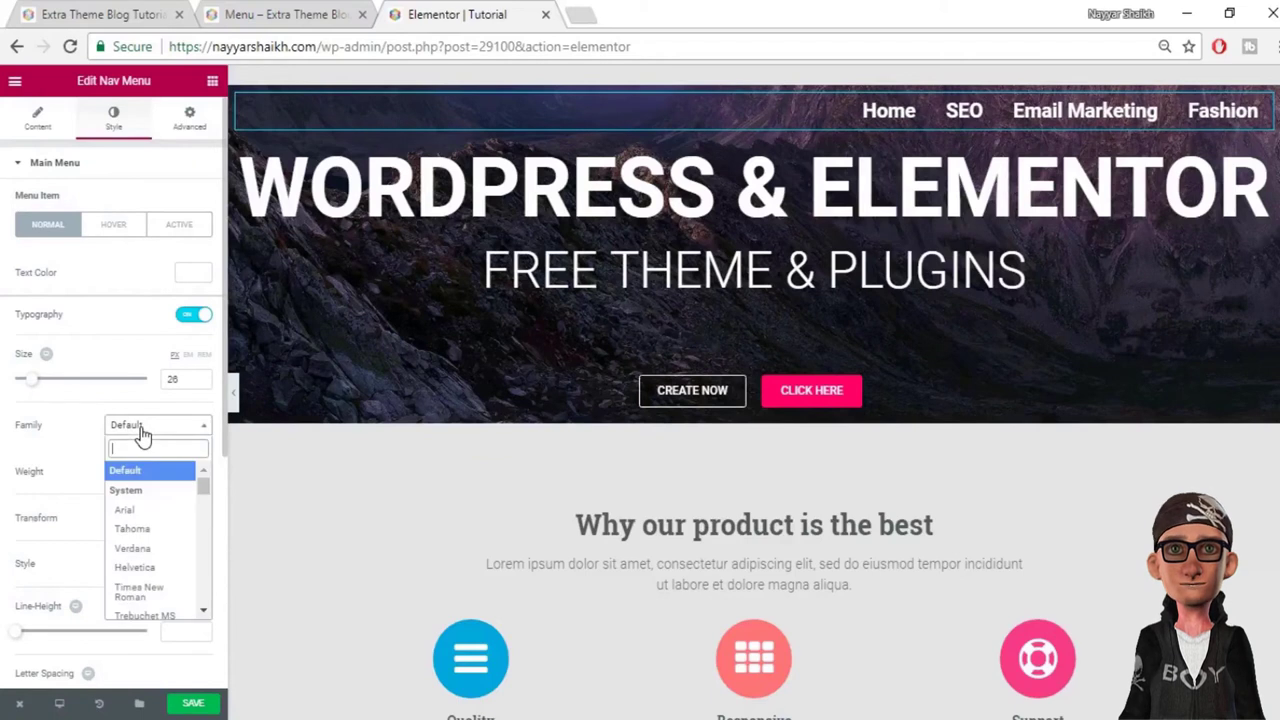
text(robo)
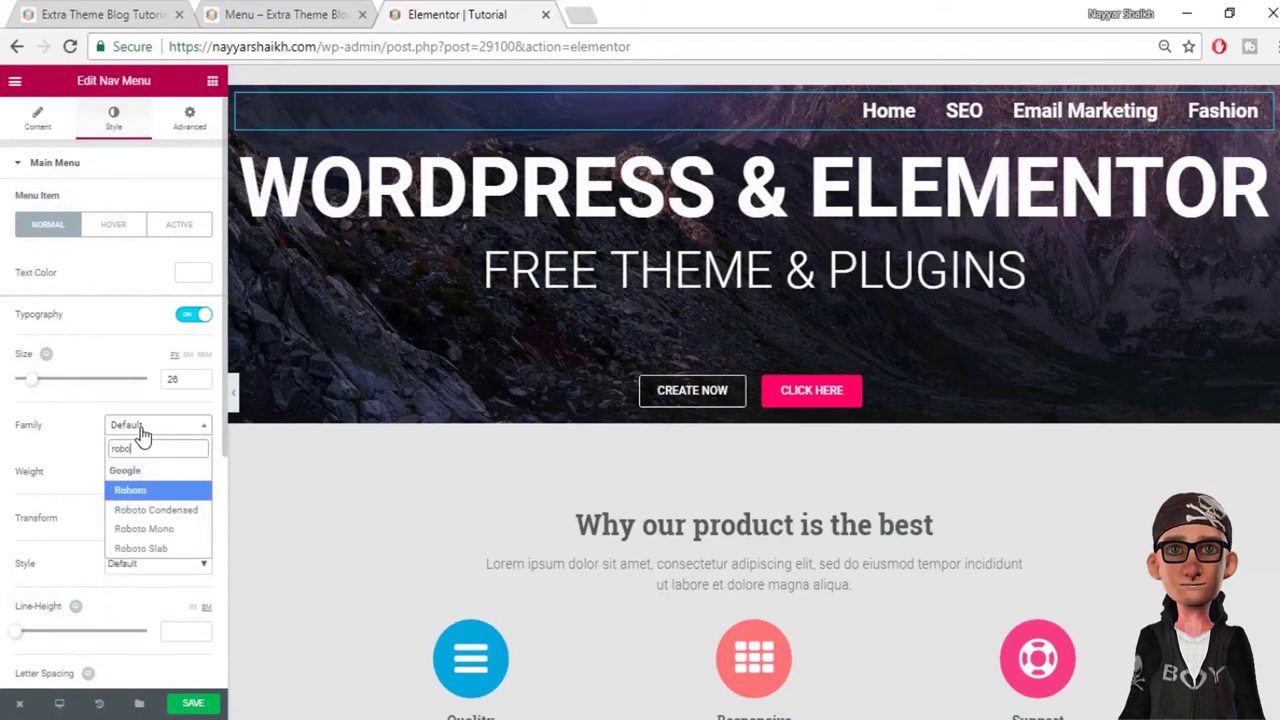
key(Return)
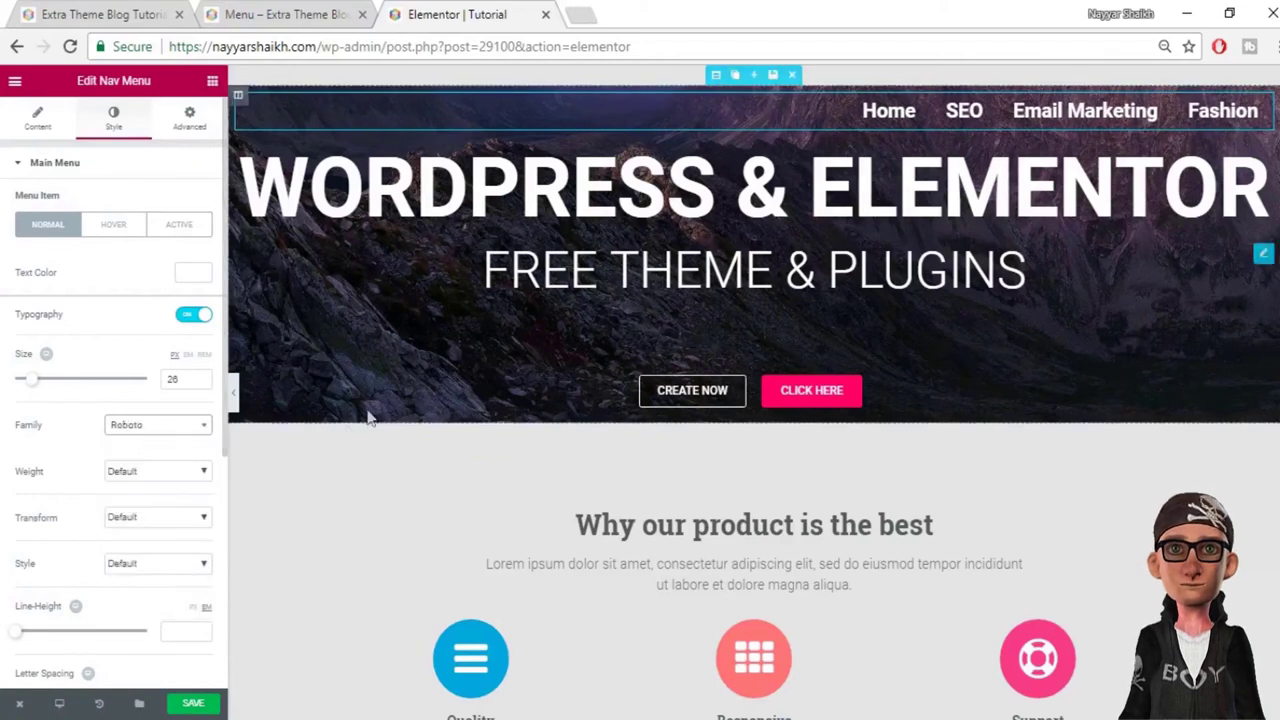
Step: Set the main menu items' font weight to 400 and their letter spacing to 2.2
click(153, 472)
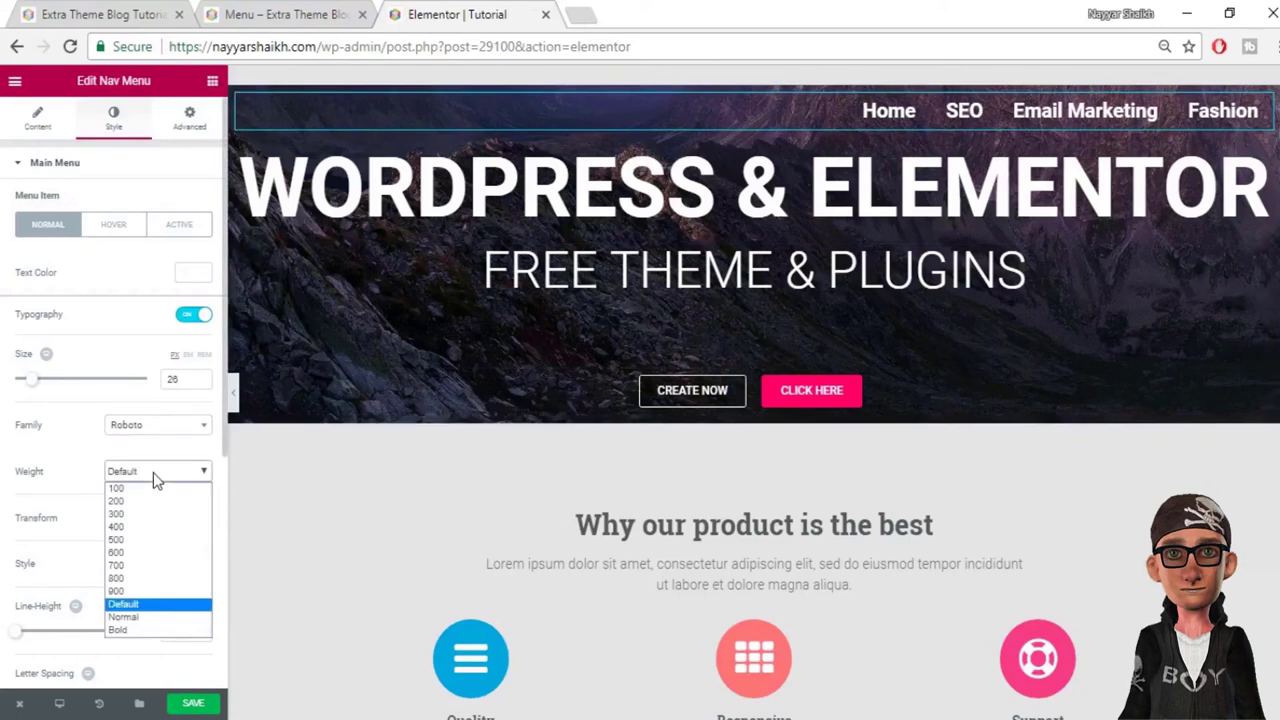
click(145, 530)
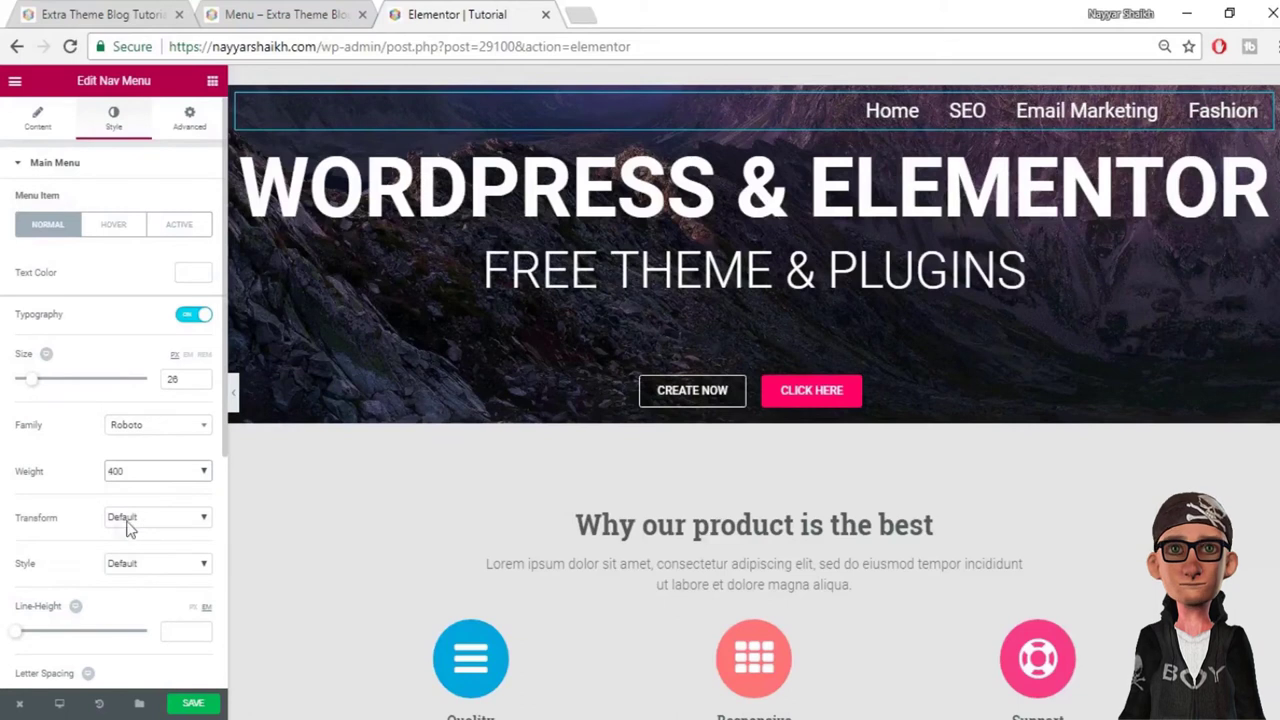
scroll(137, 524, down, 1)
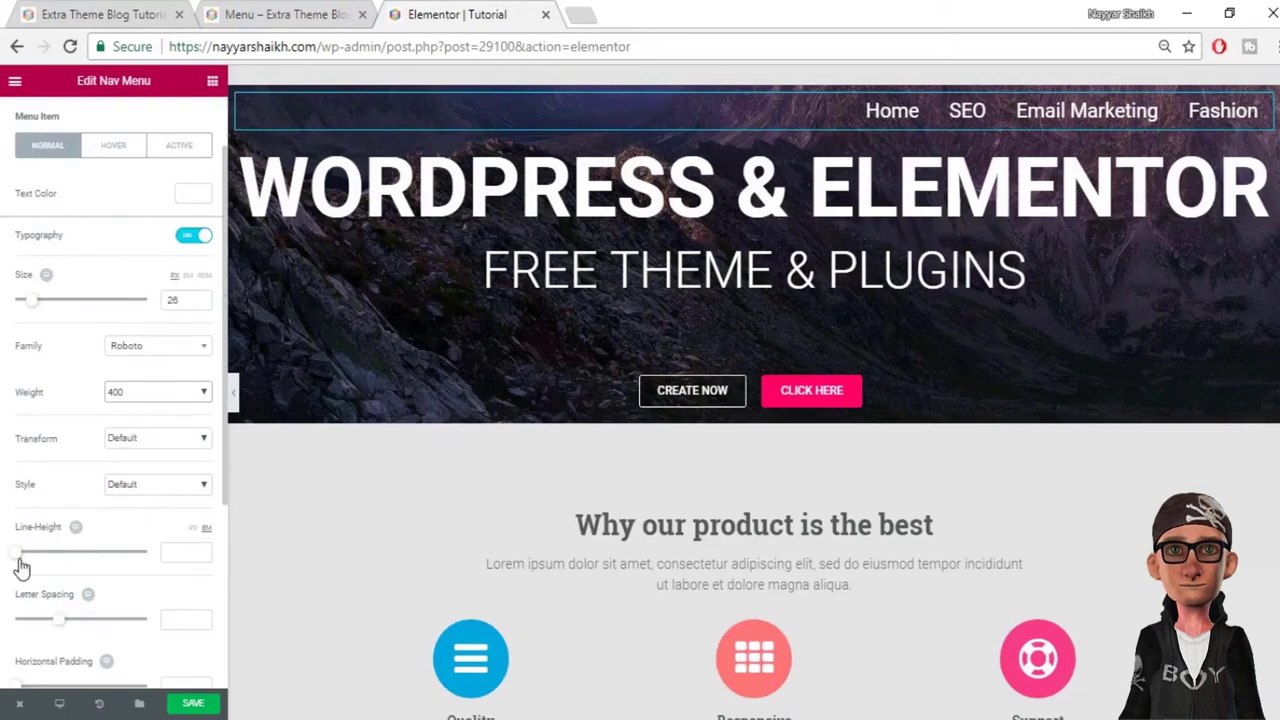
scroll(118, 610, down, 1)
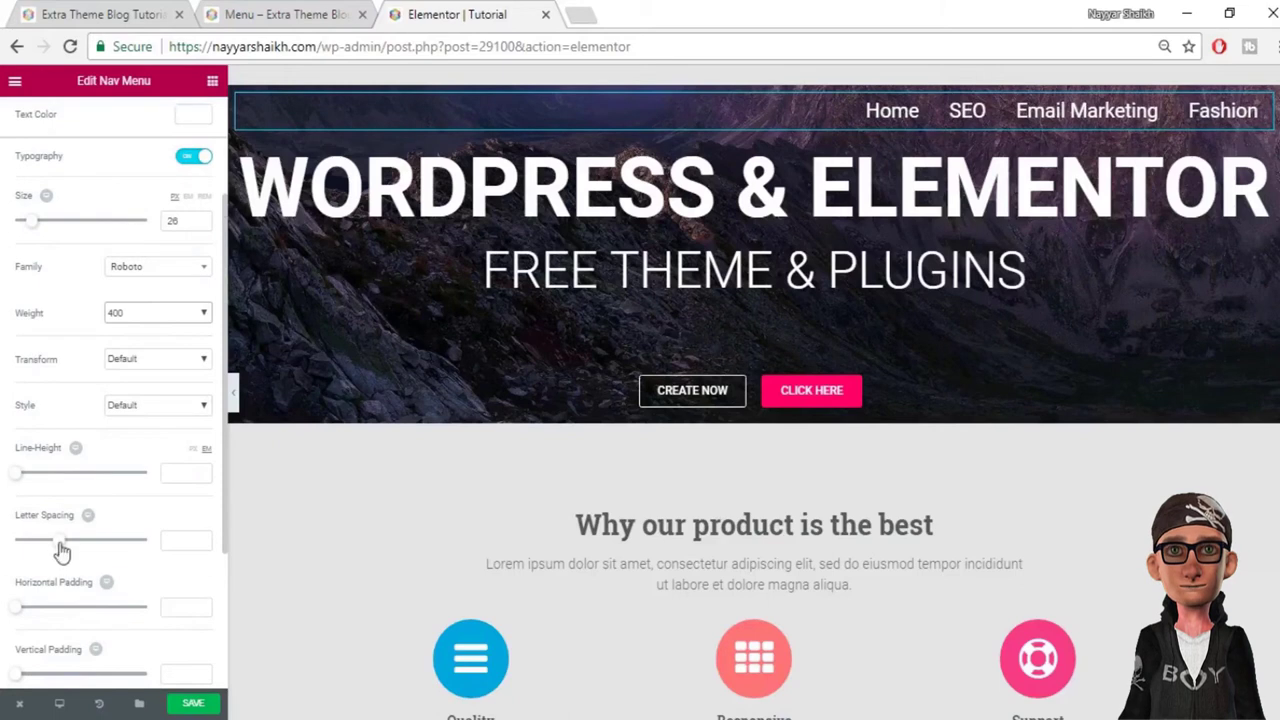
drag(61, 548, 104, 535)
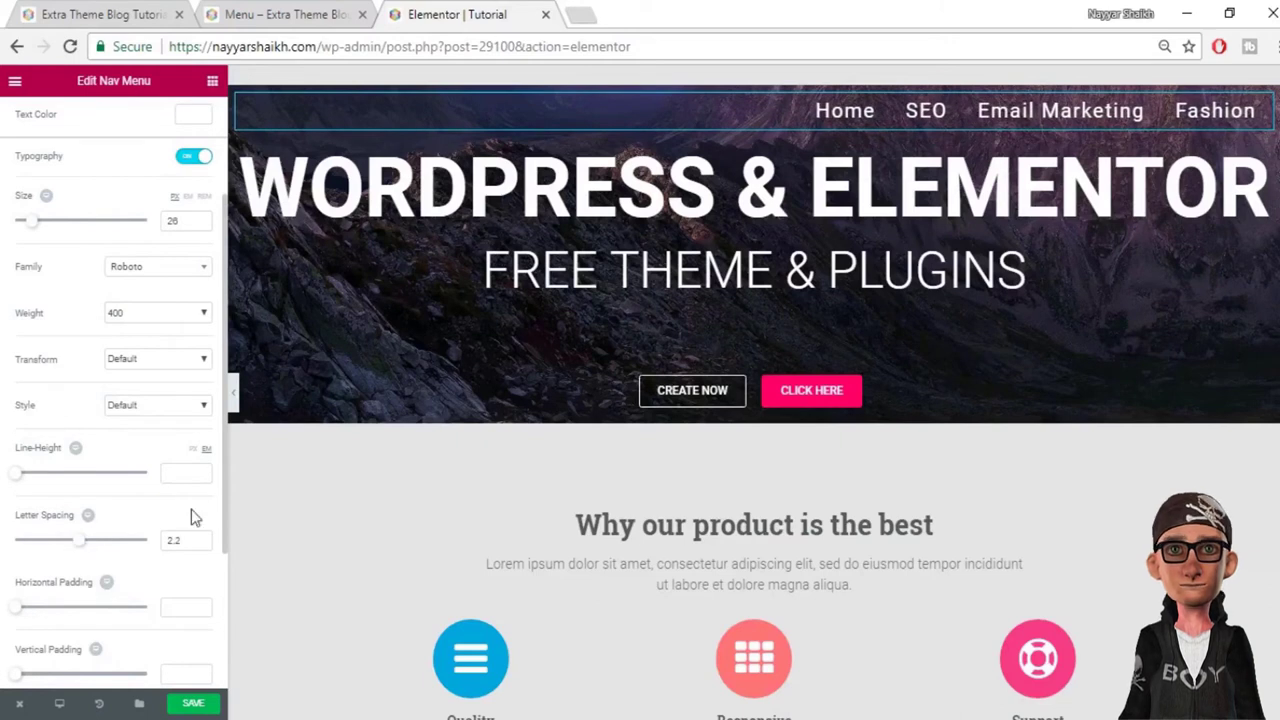
Step: Try 0 for the menu items' horizontal and vertical padding, and set them to 30 and 19 respectively
scroll(140, 560, down, 3)
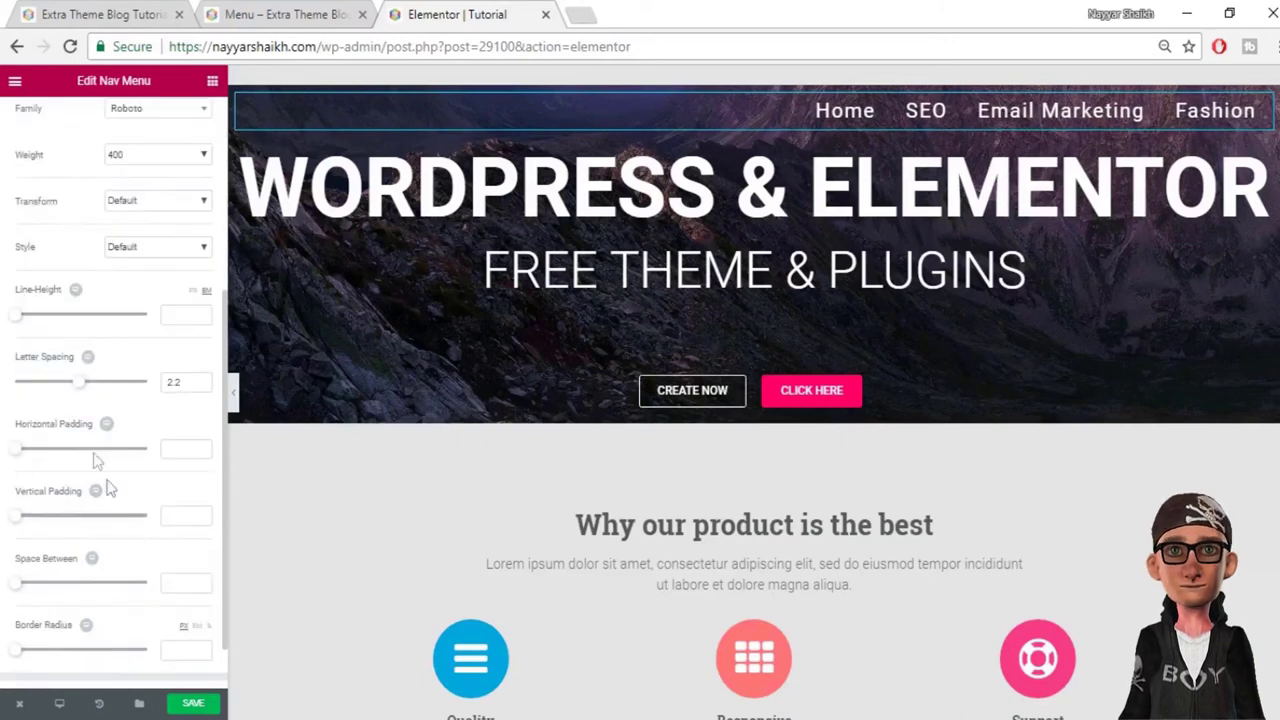
mouse_move(24, 458)
mouse_down()
mouse_move(71, 463)
mouse_move(4, 470)
mouse_up()
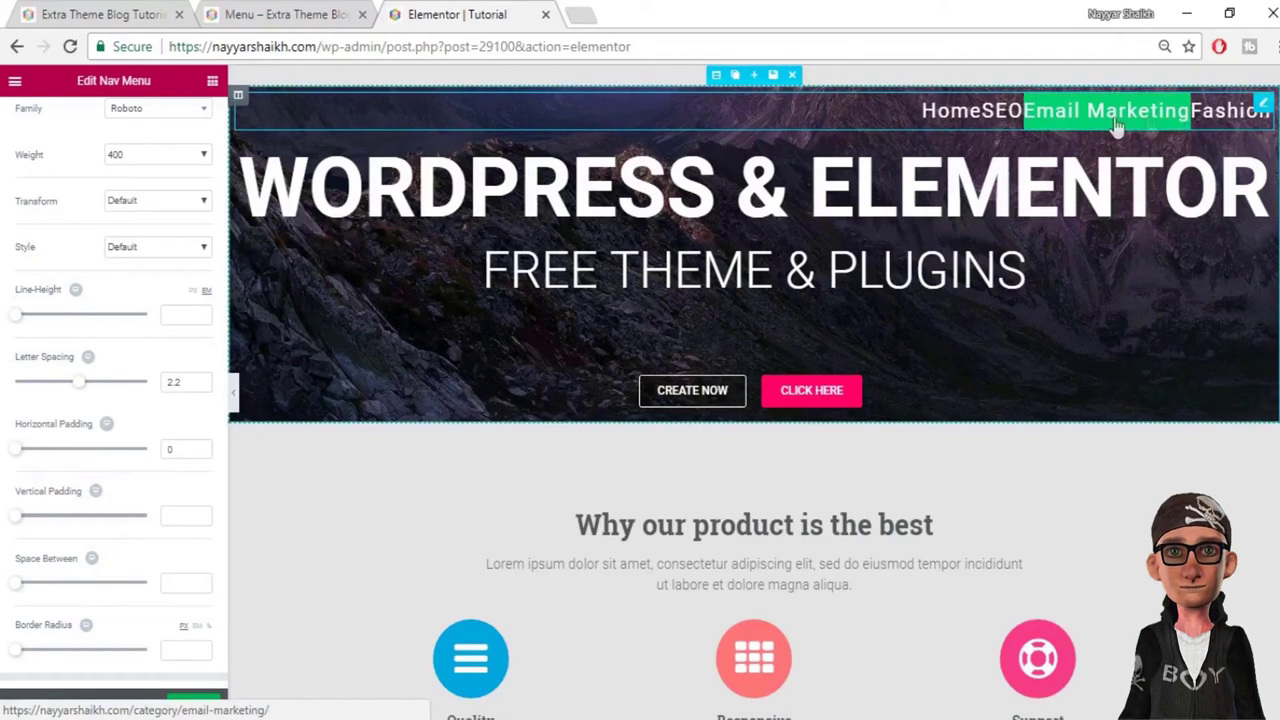
drag(14, 458, 94, 458)
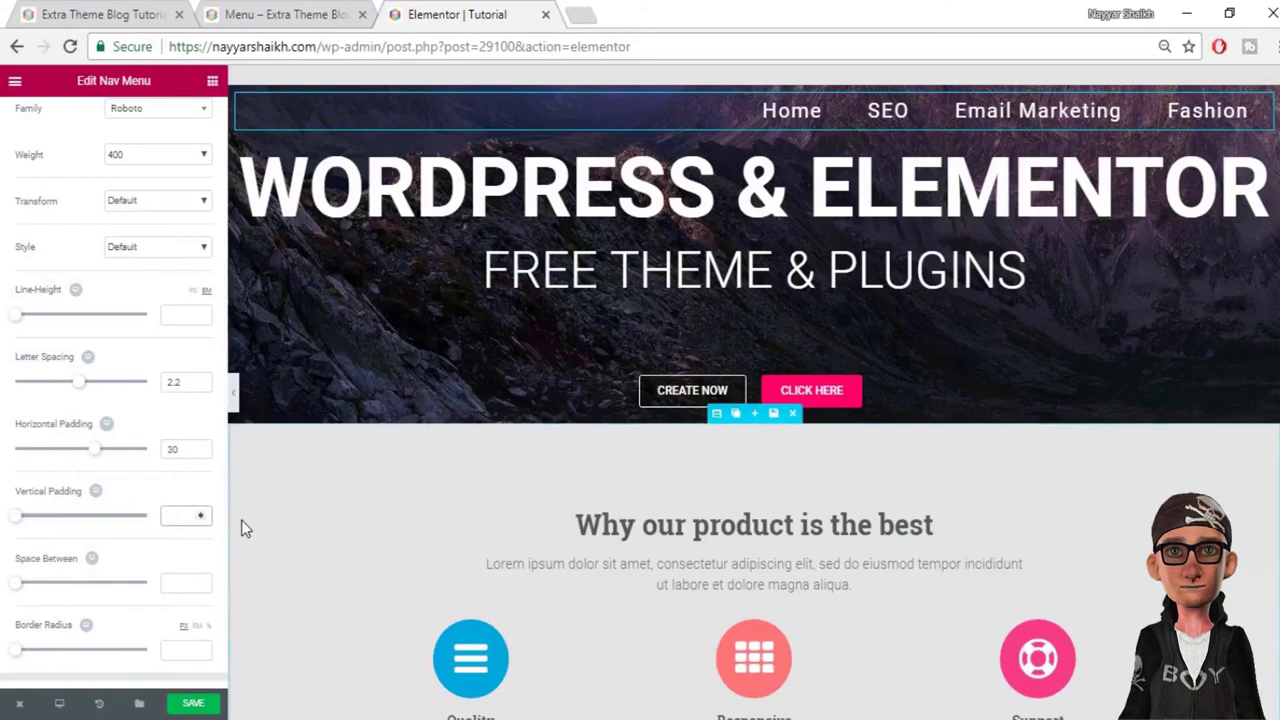
text(0)
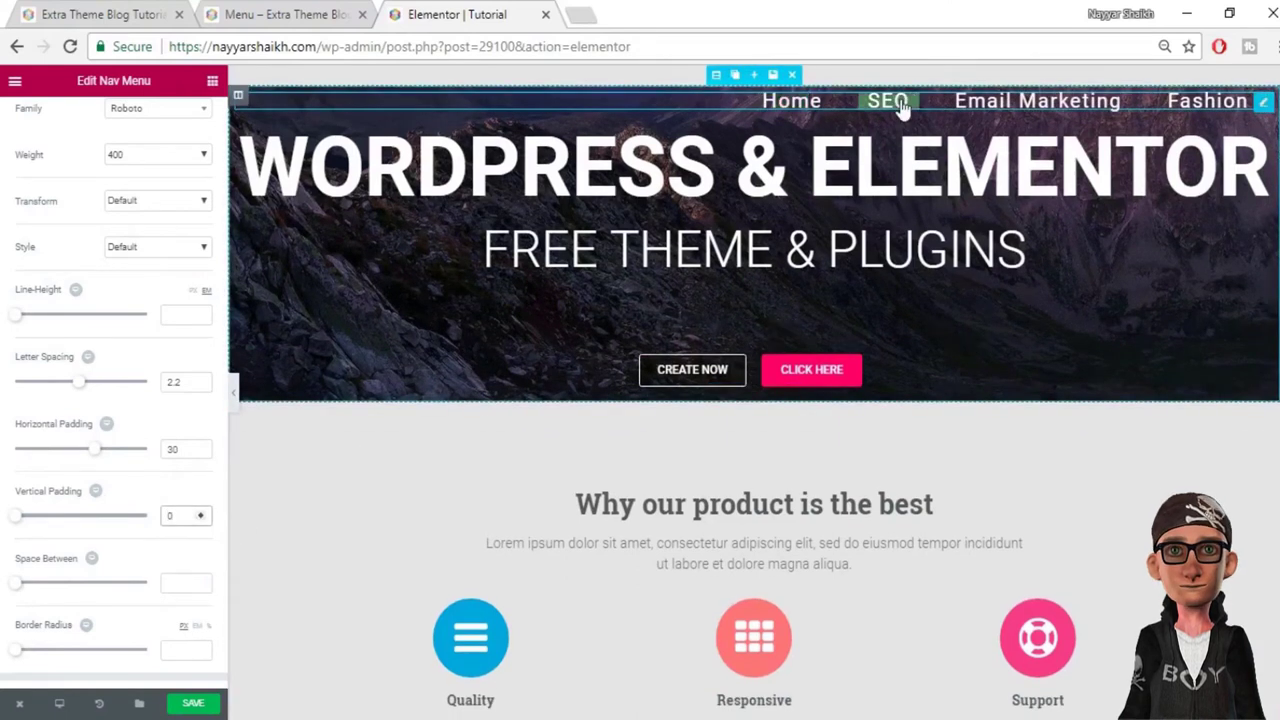
mouse_move(1198, 110)
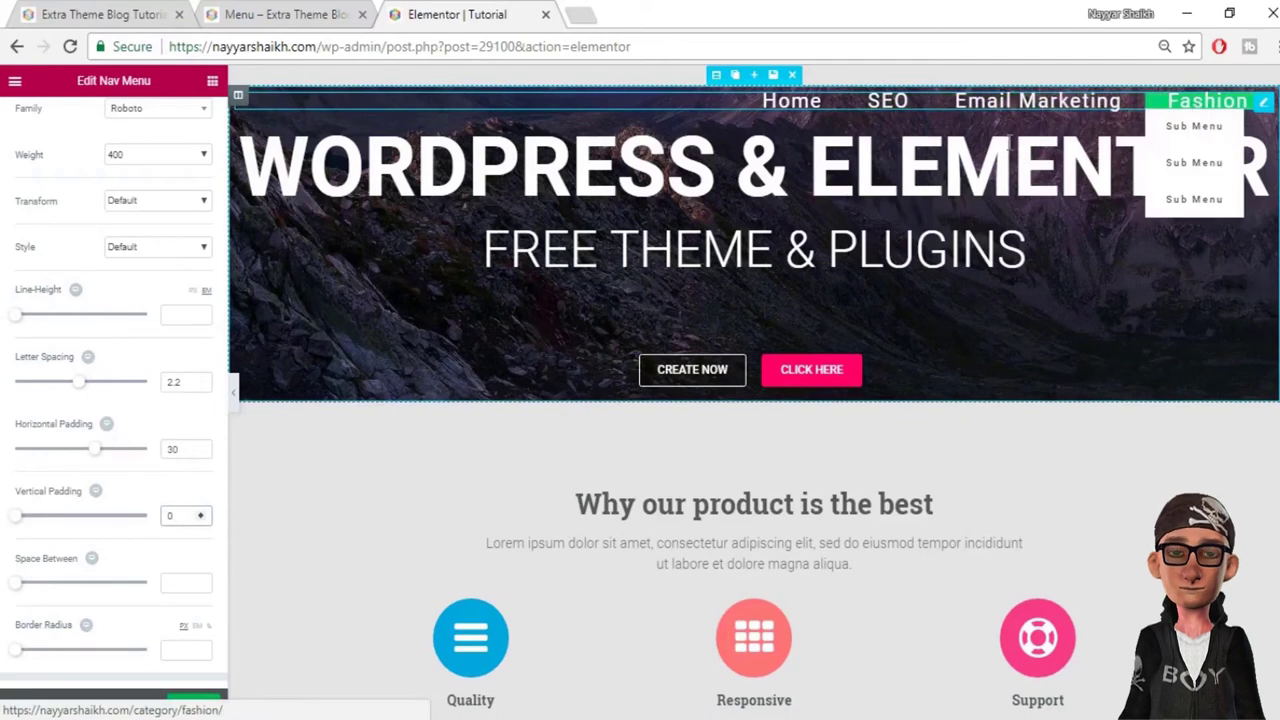
drag(14, 530, 68, 522)
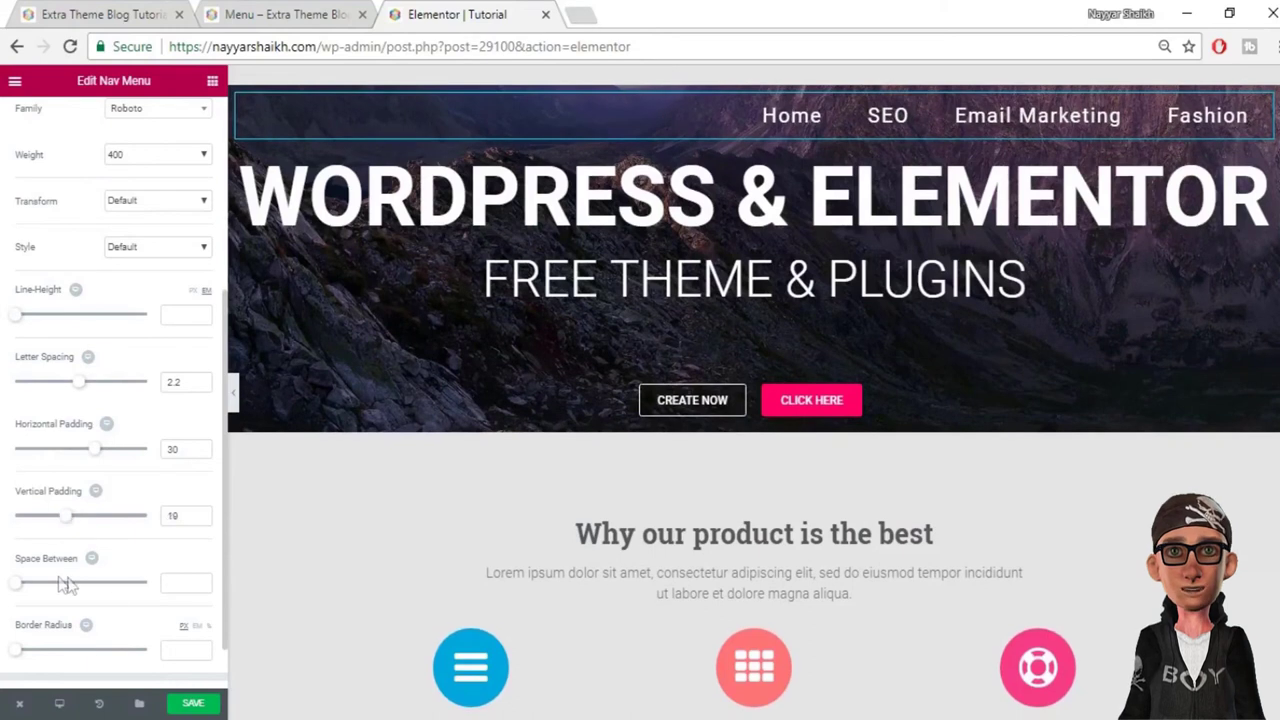
Step: Set the space between the main menu items to 5
drag(20, 595, 38, 592)
drag(35, 594, 26, 594)
scroll(110, 612, down, 1)
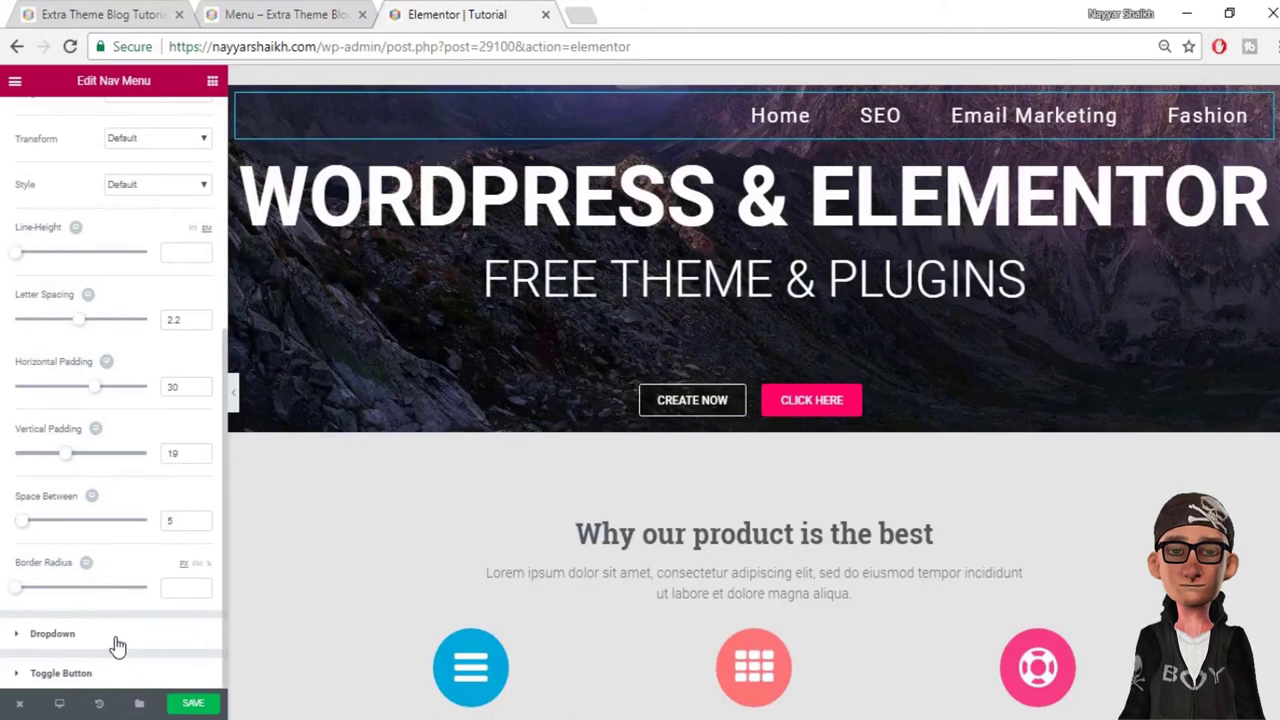
Step: Check the hover text color of the main menu items
scroll(45, 230, up, 5)
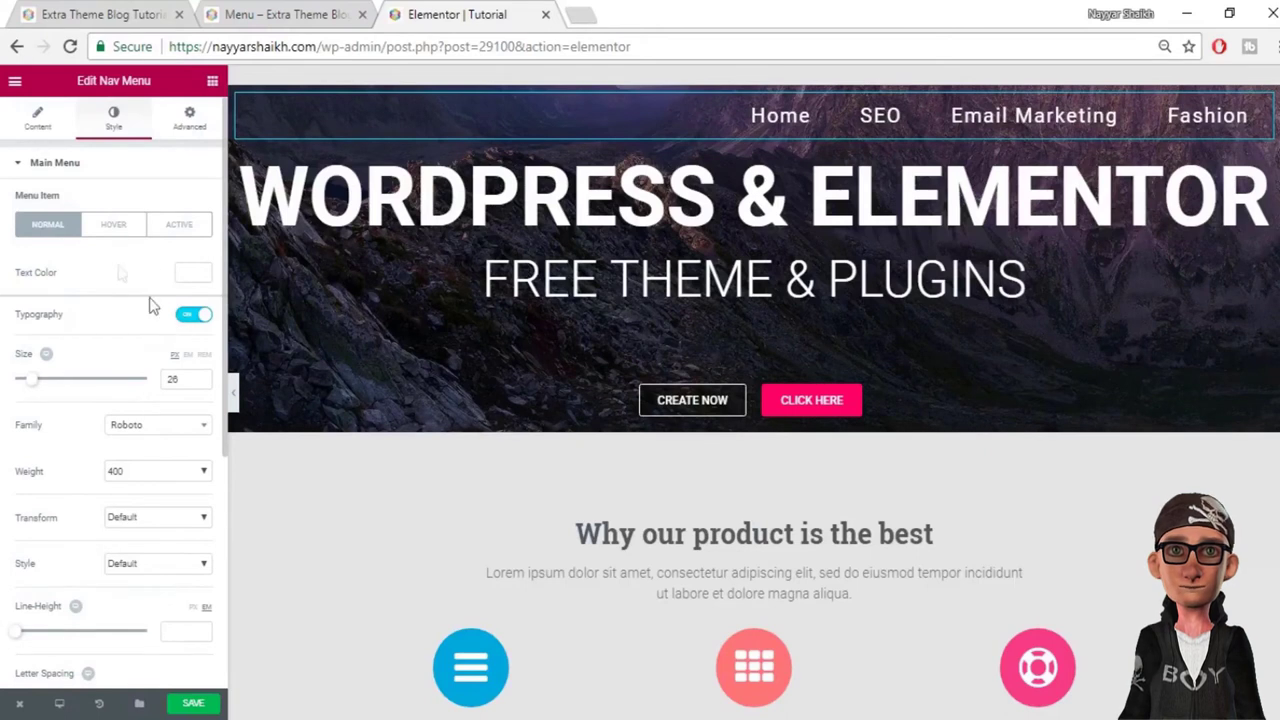
click(114, 226)
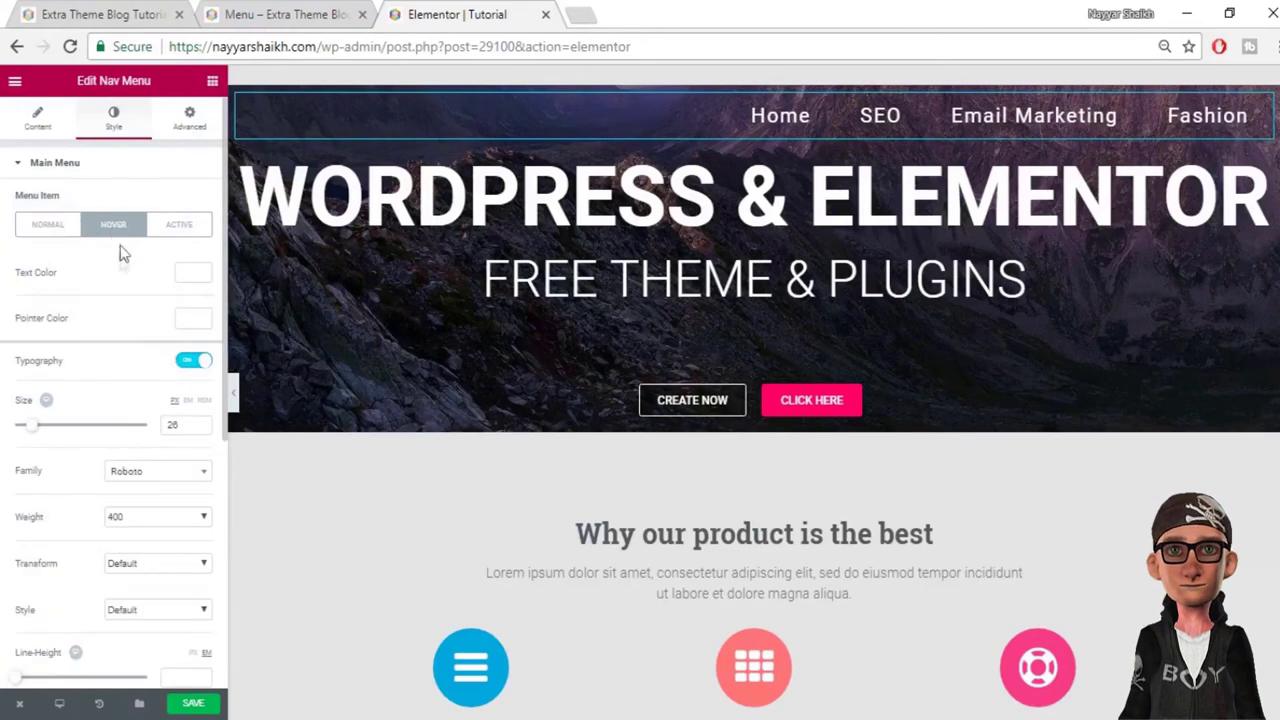
click(195, 278)
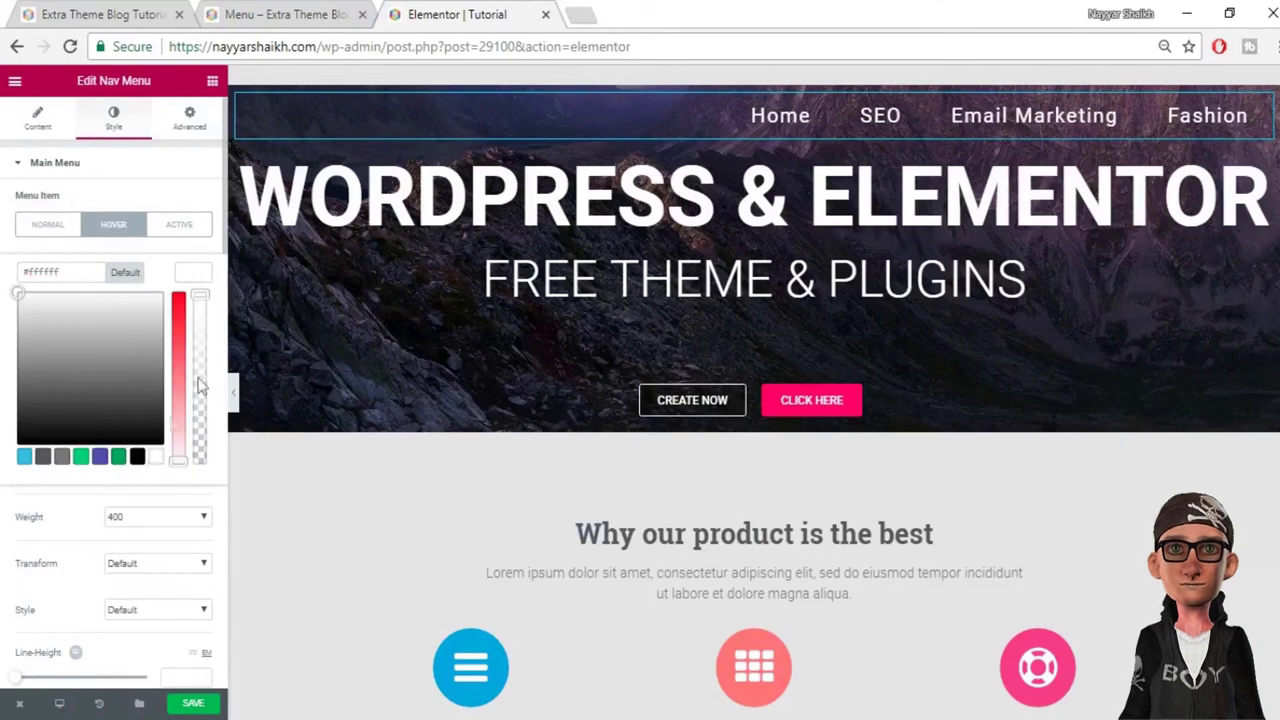
click(196, 280)
Step: Set the hover pointer color of the main menu items to a partly transparent red based on #ff2323
click(195, 321)
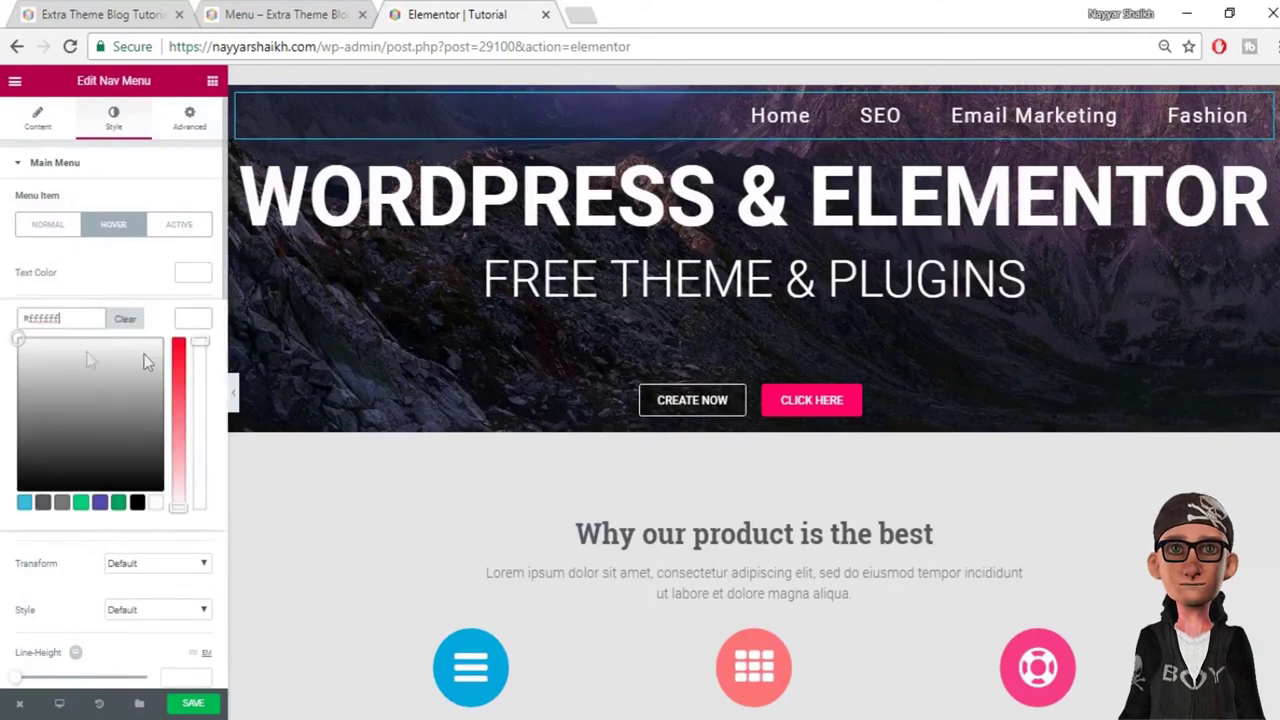
drag(74, 318, 10, 322)
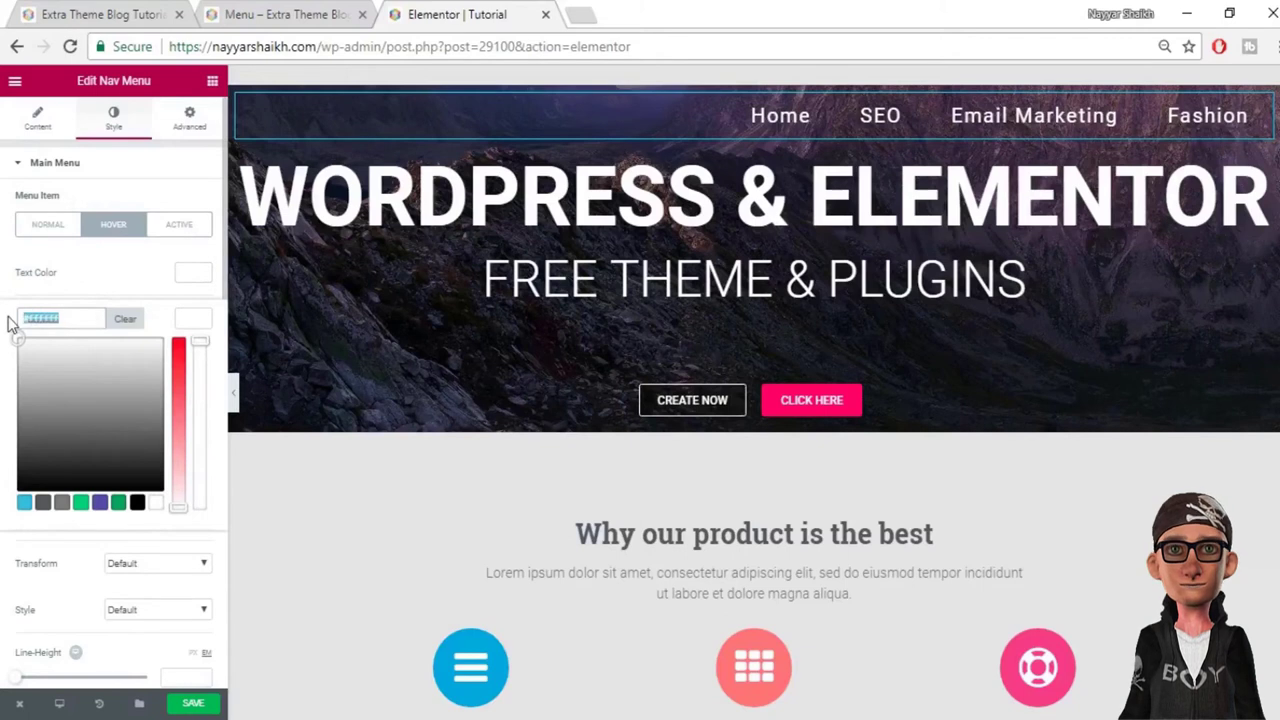
click(180, 362)
mouse_move(182, 373)
mouse_down()
mouse_move(176, 397)
mouse_move(178, 360)
mouse_up()
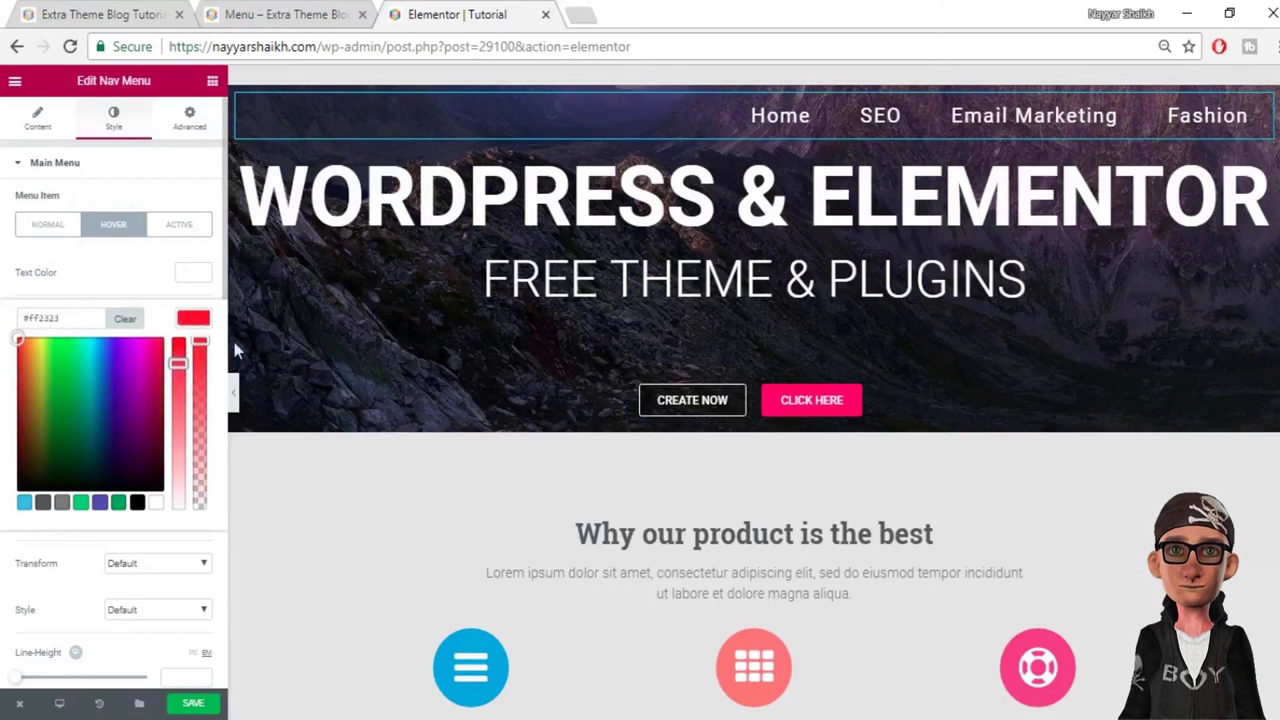
click(201, 347)
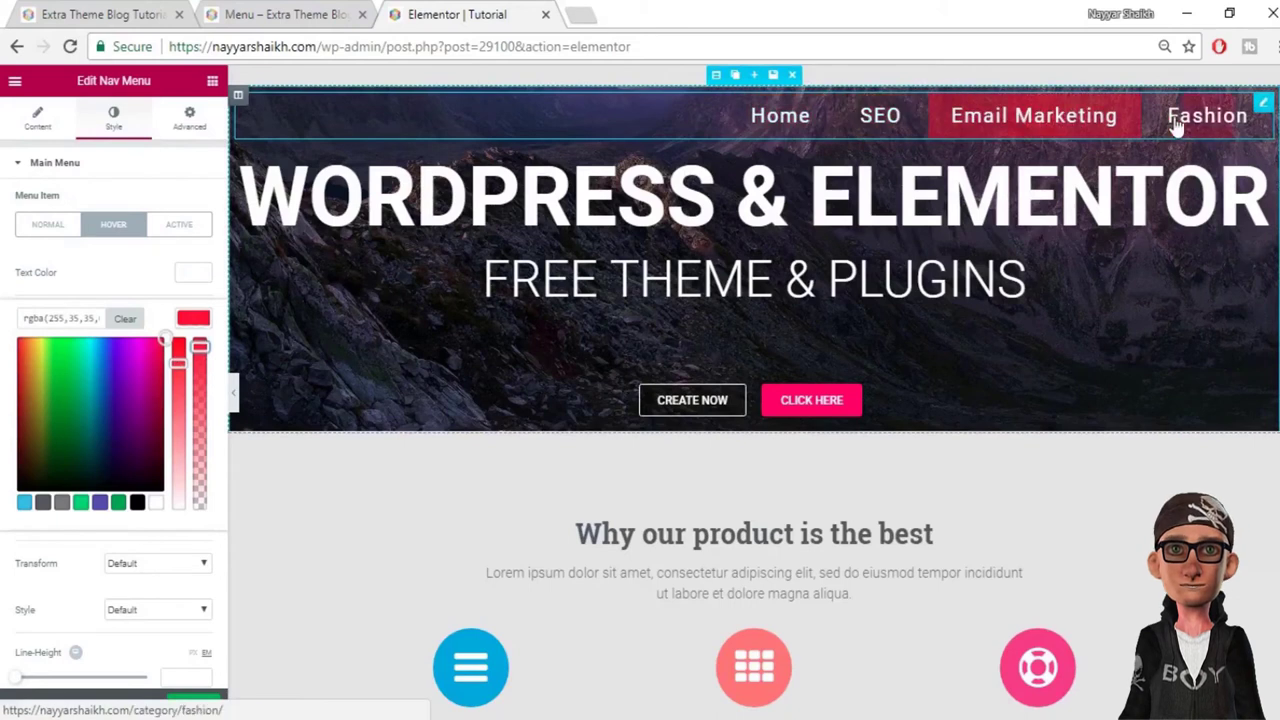
drag(200, 347, 198, 417)
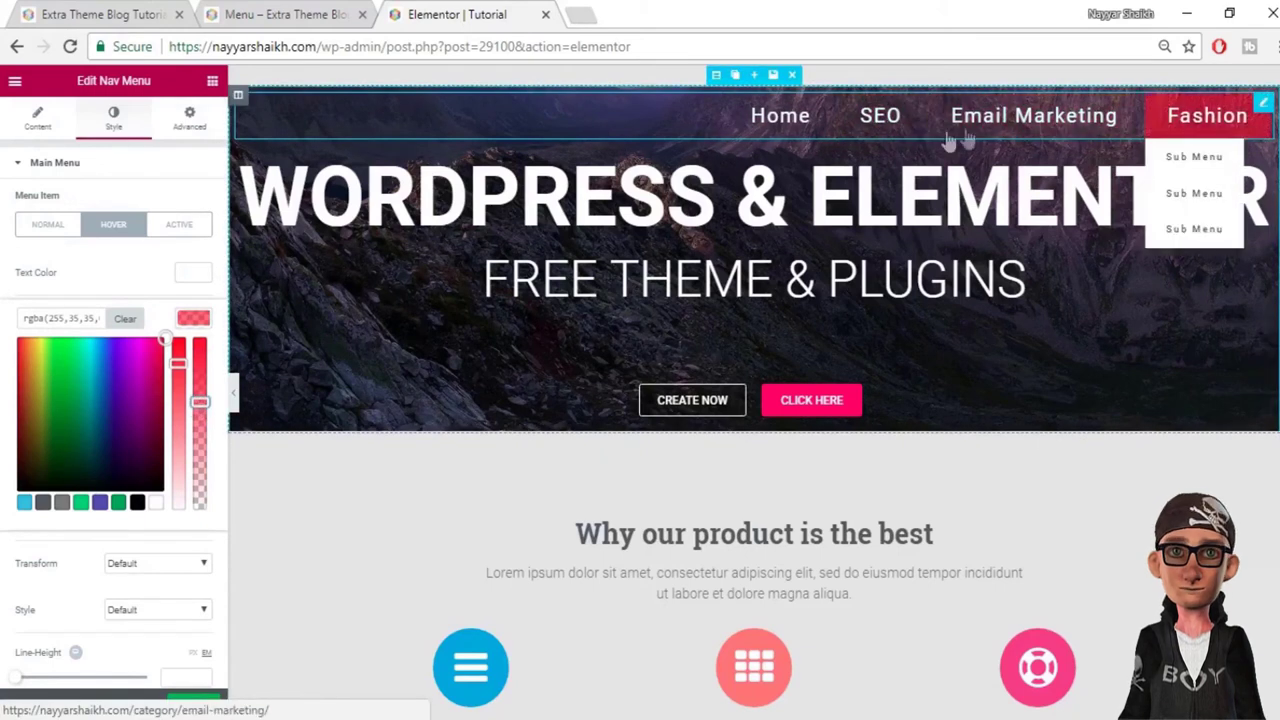
Step: Open the active-state colors of the main menu items and check how the menu on the published Menu page behaves
click(183, 334)
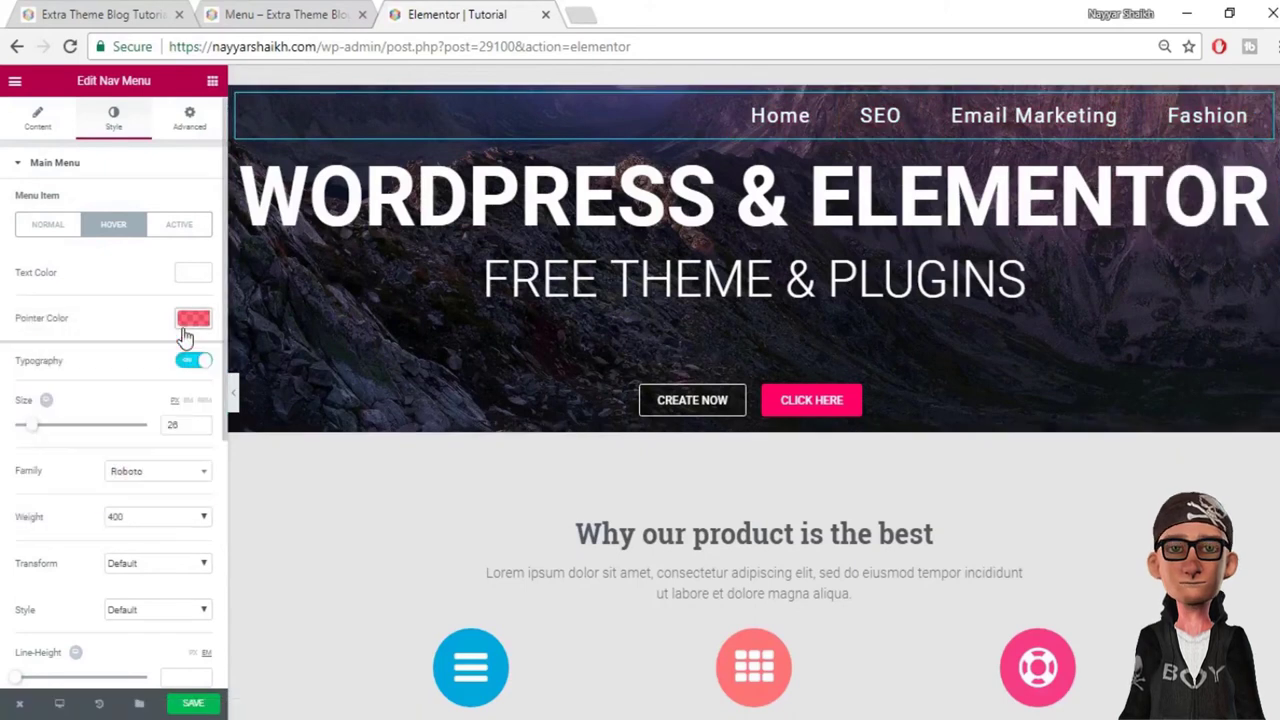
click(190, 232)
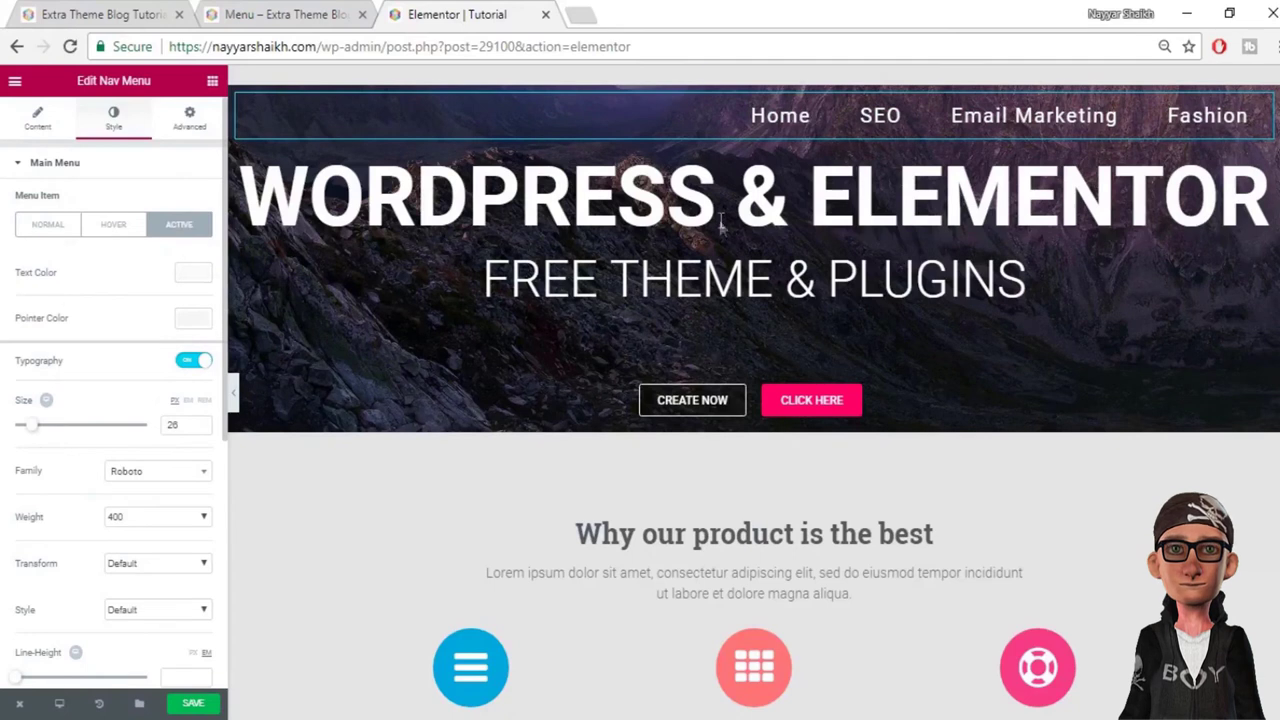
click(368, 24)
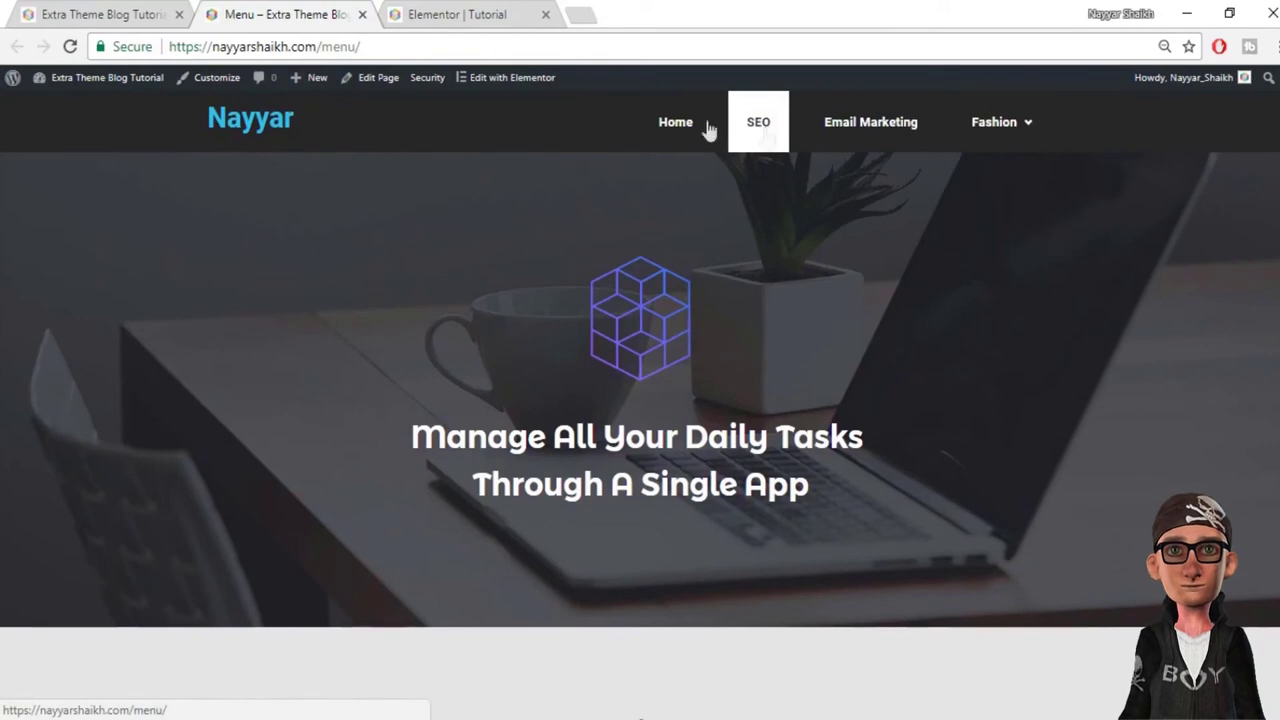
click(445, 14)
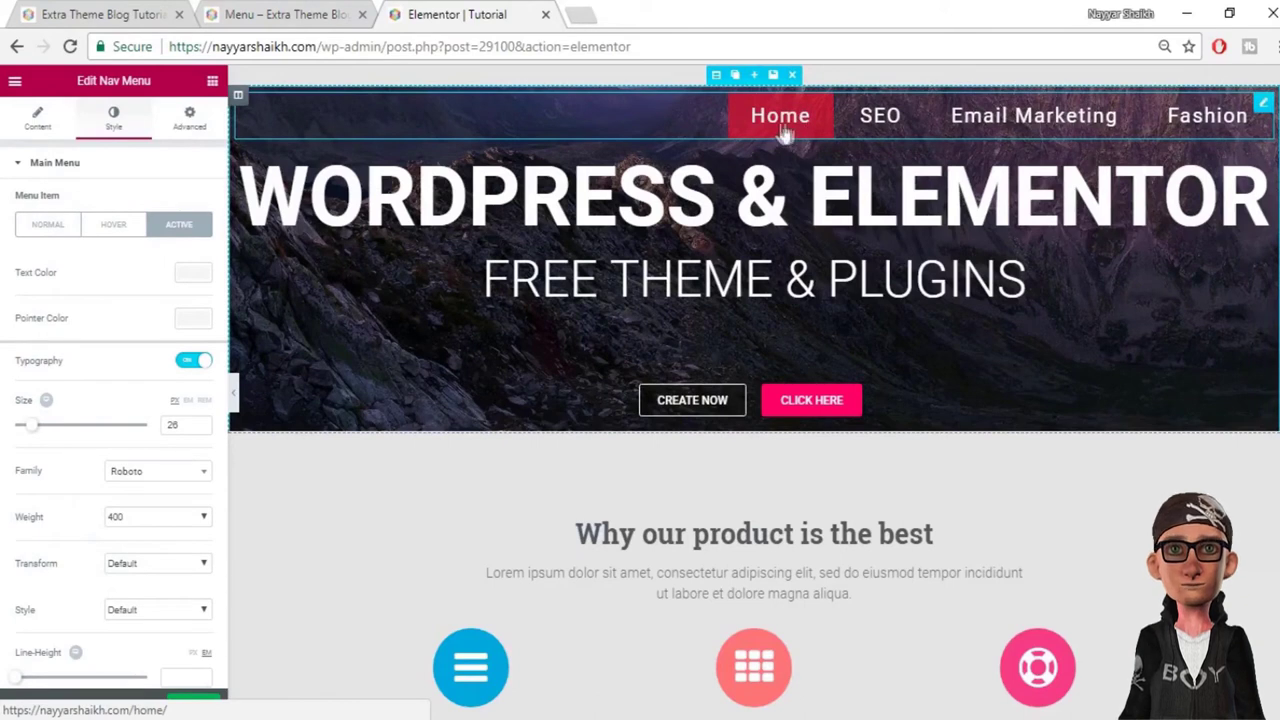
Step: Copy the main menu's hover pointer color value and set the active menu item's text color to #ffffff
click(114, 224)
click(194, 319)
double_click(93, 319)
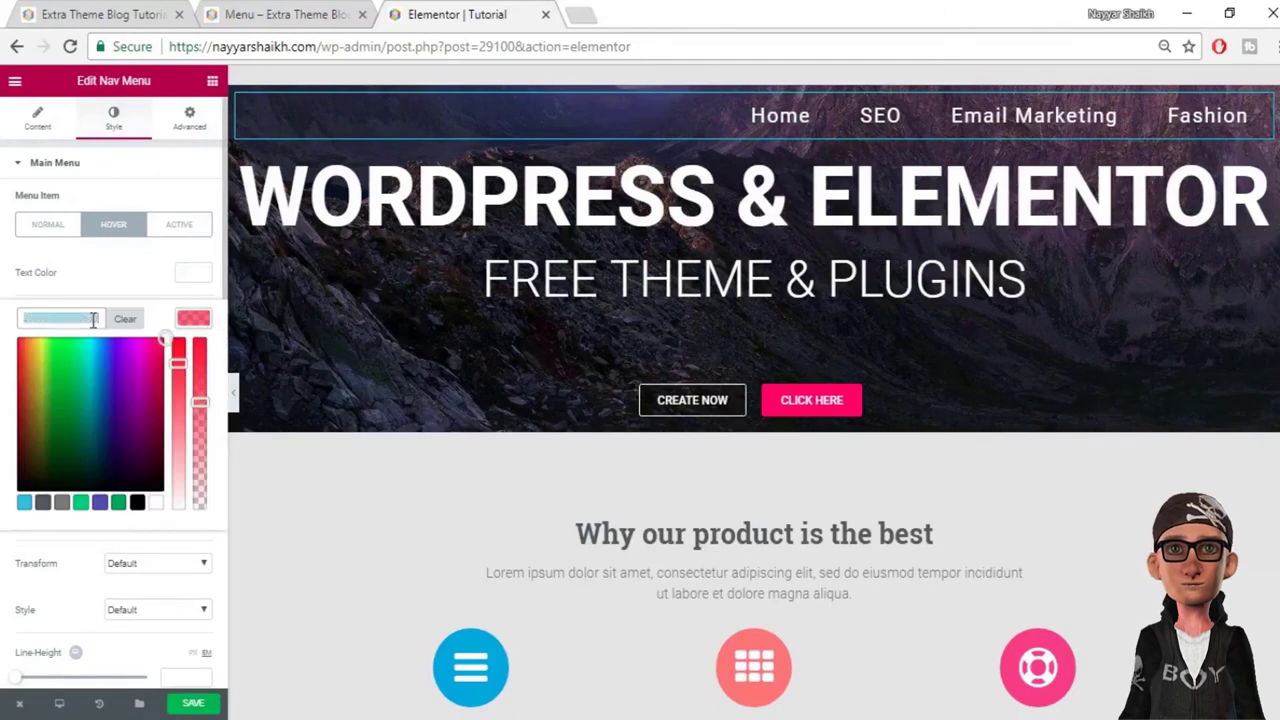
click(184, 226)
click(193, 273)
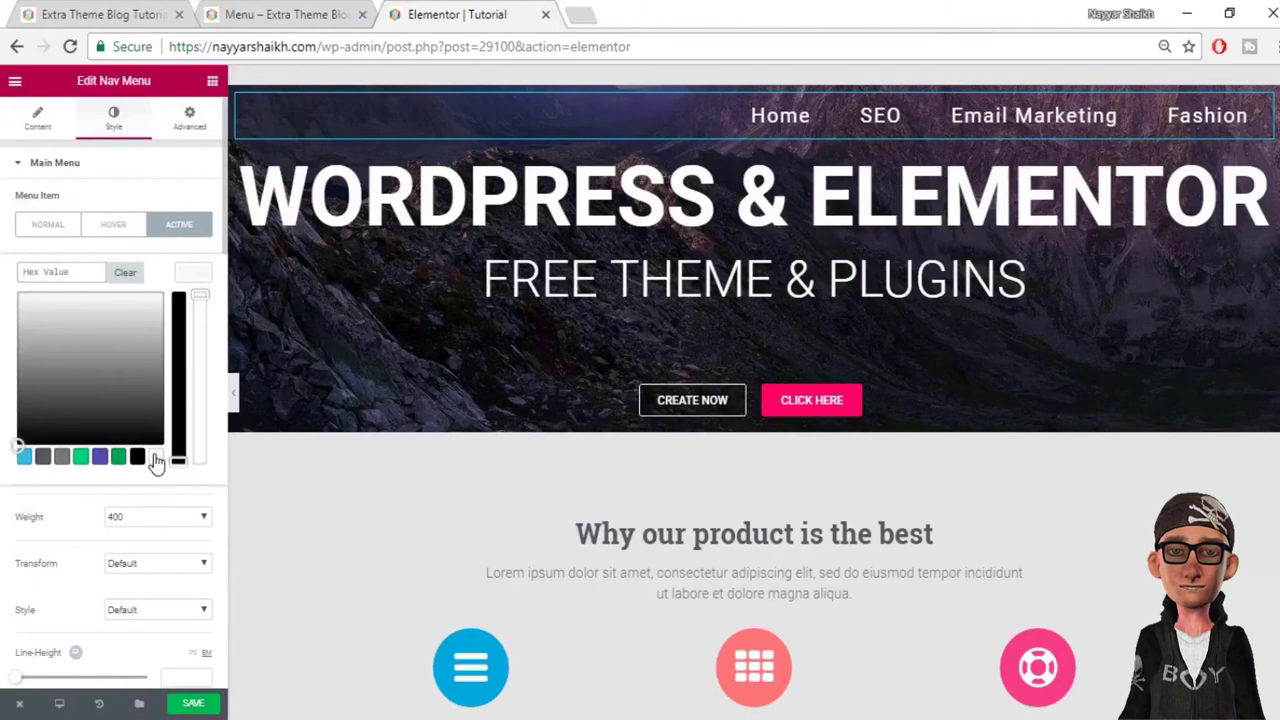
click(156, 458)
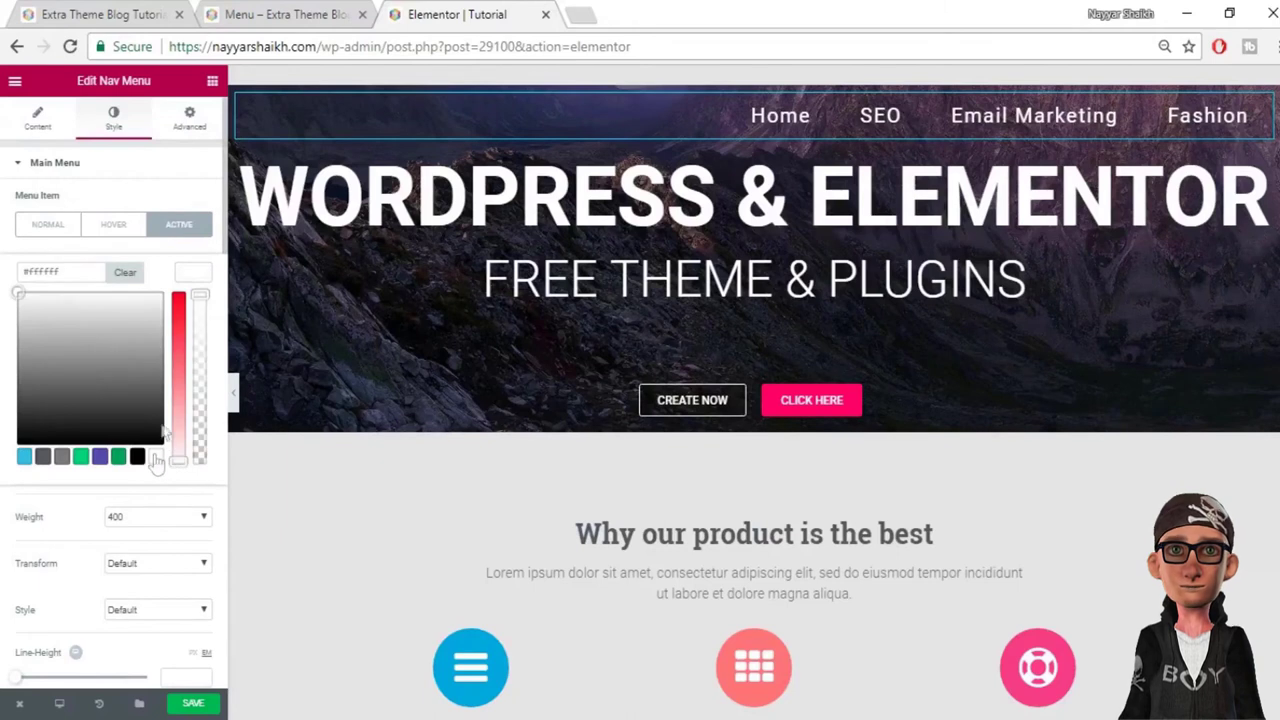
click(196, 284)
Step: Set the active menu item's pointer color to the copied partly transparent red, rgba(255,35,35,0.63)
click(199, 328)
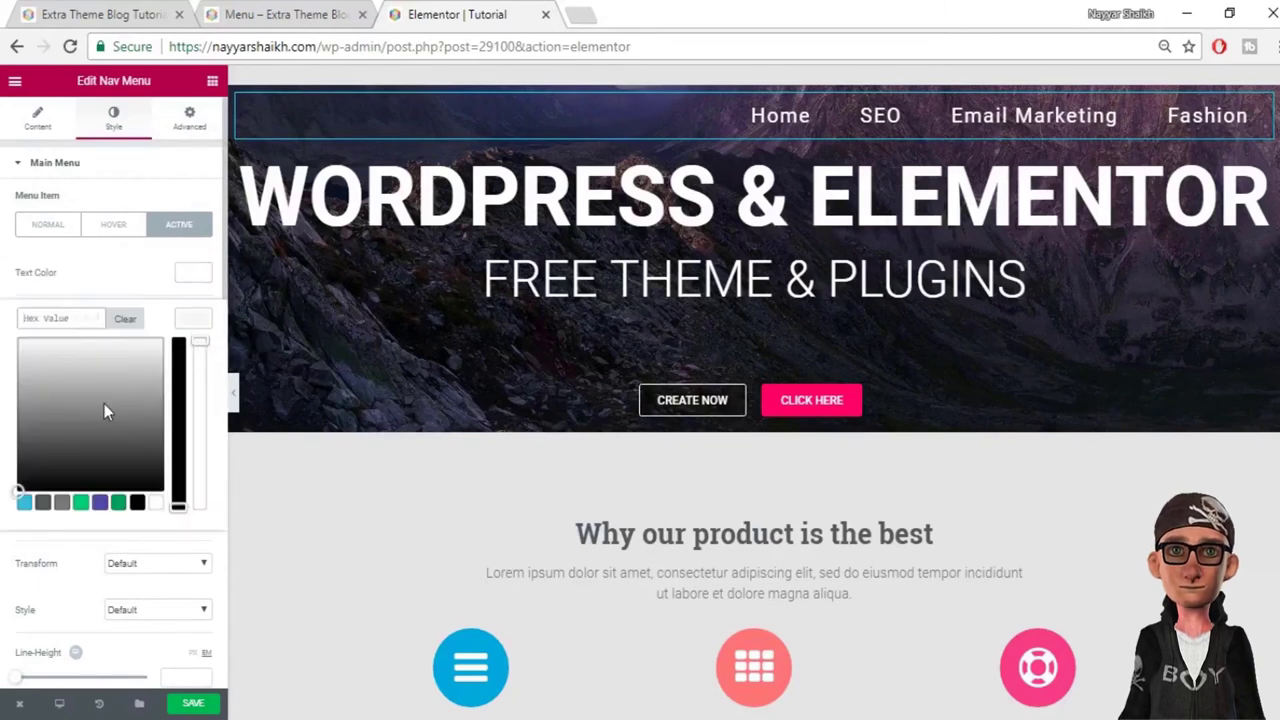
click(104, 403)
click(186, 320)
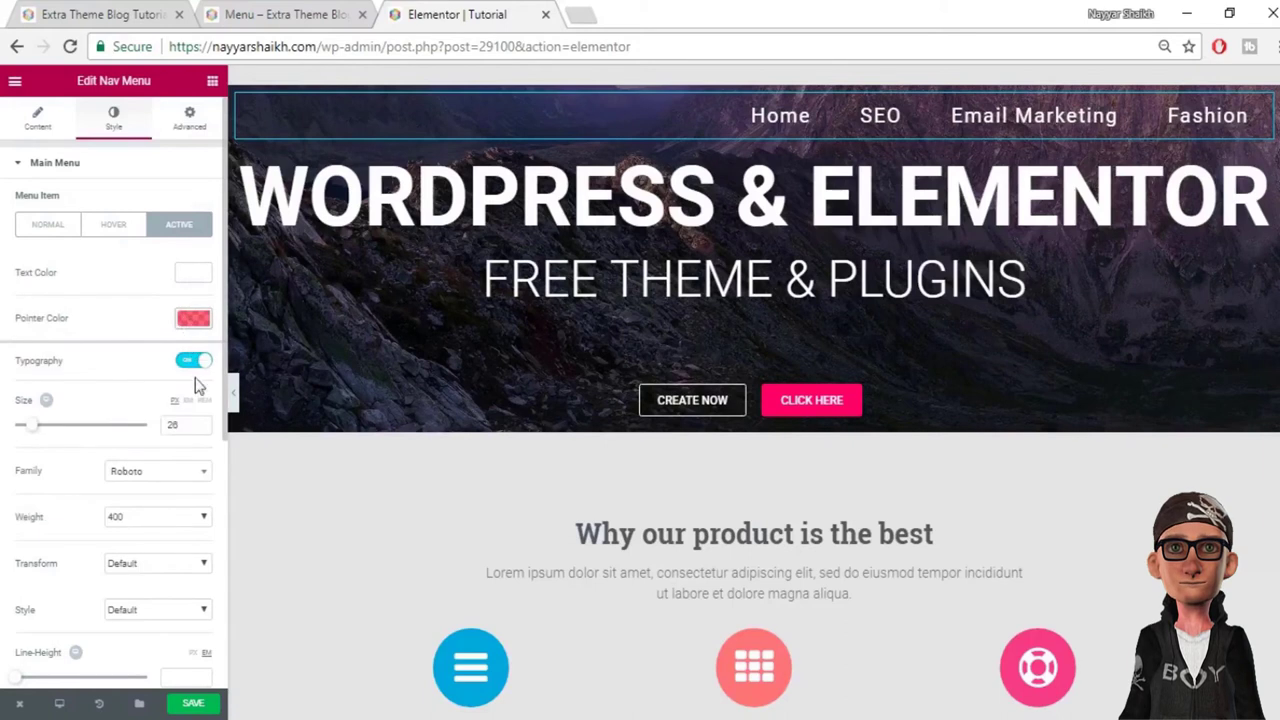
Step: Save the page, view the published Tutorial page and check the Fashion item's submenu there
click(205, 705)
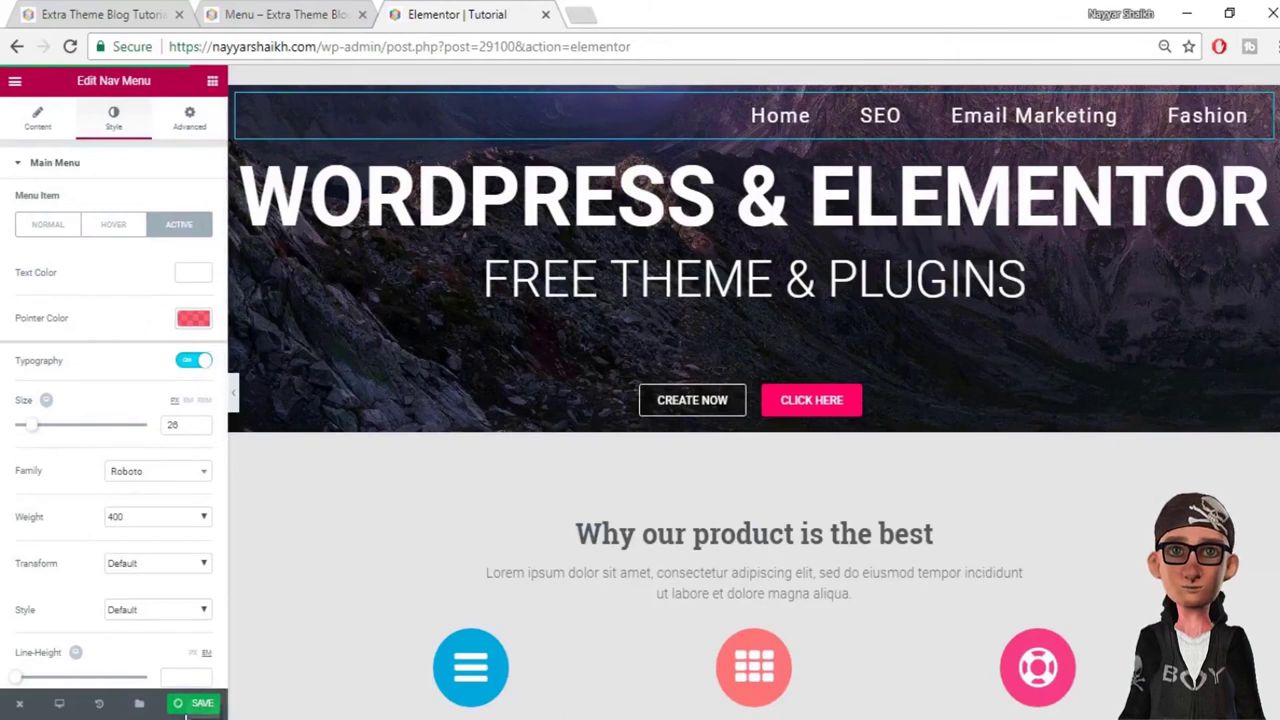
click(187, 712)
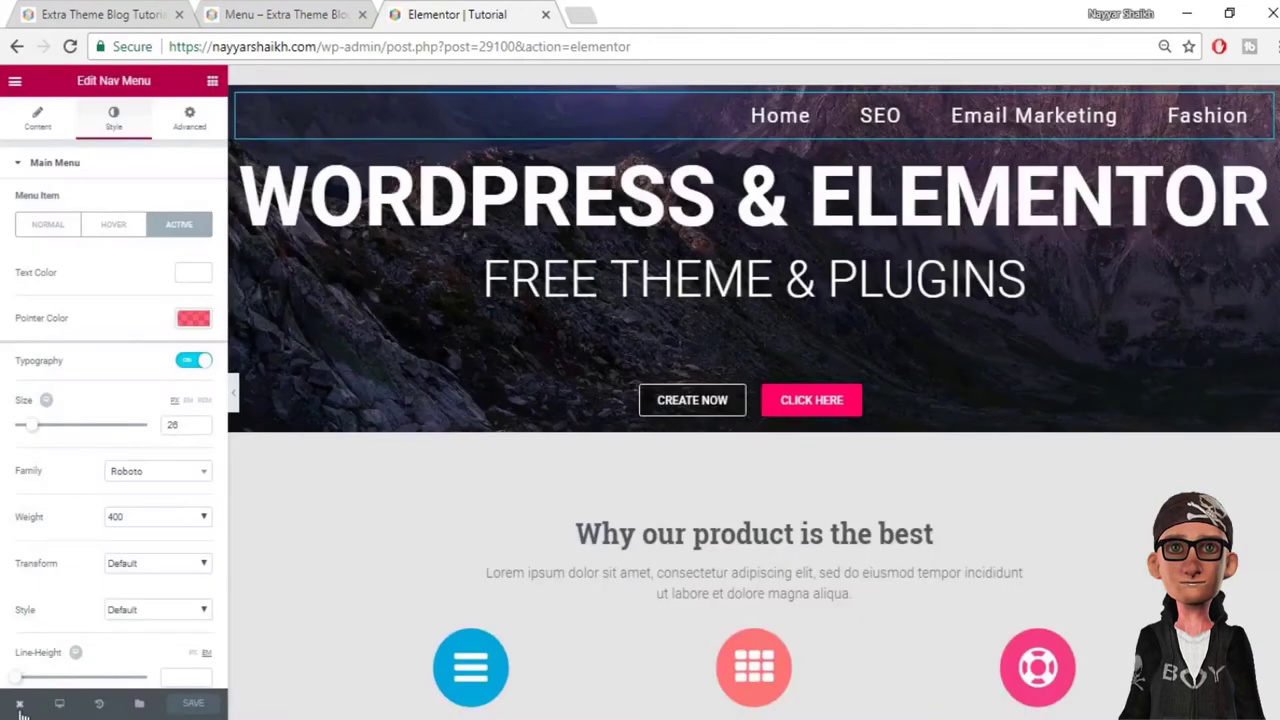
mouse_move(22, 710)
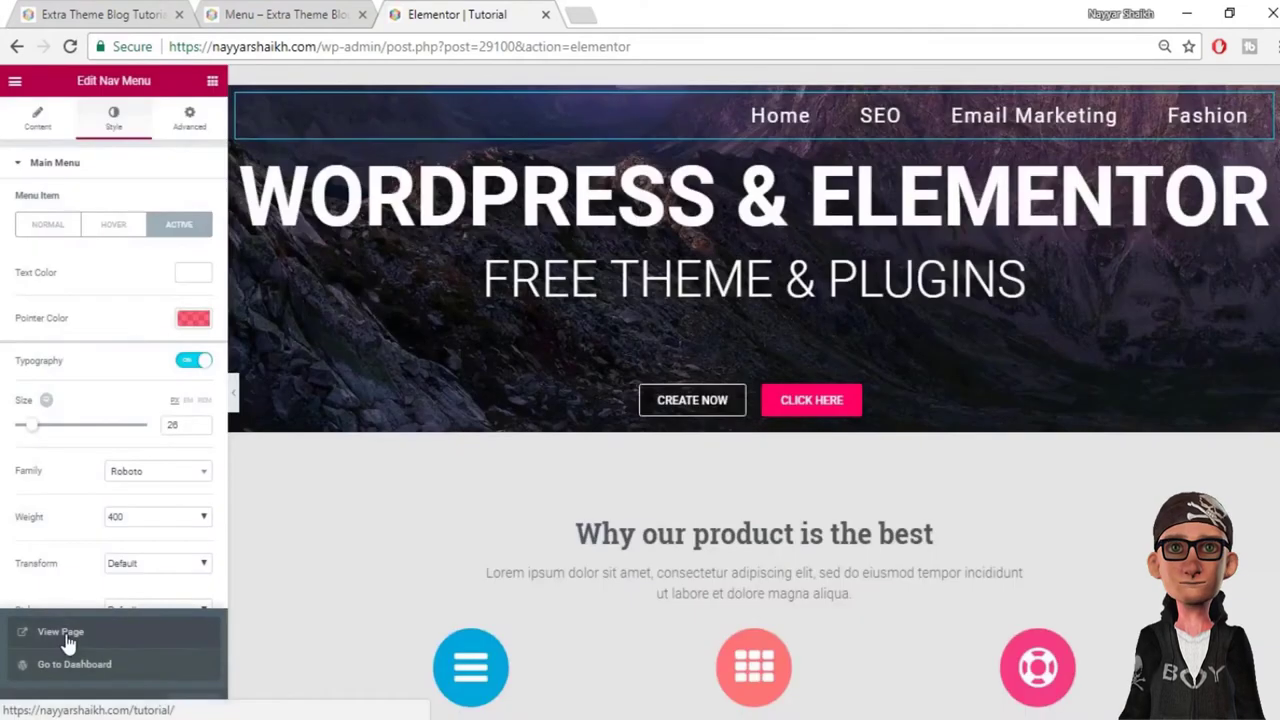
click(62, 632)
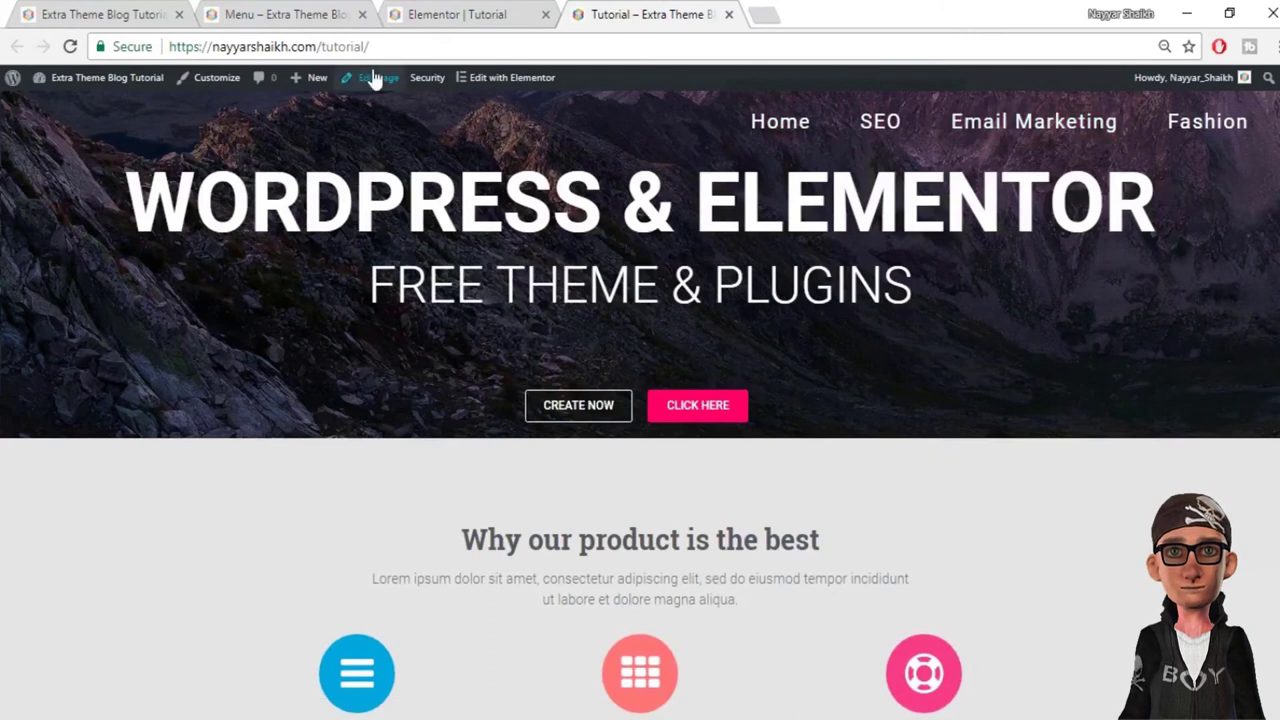
drag(408, 41, 317, 46)
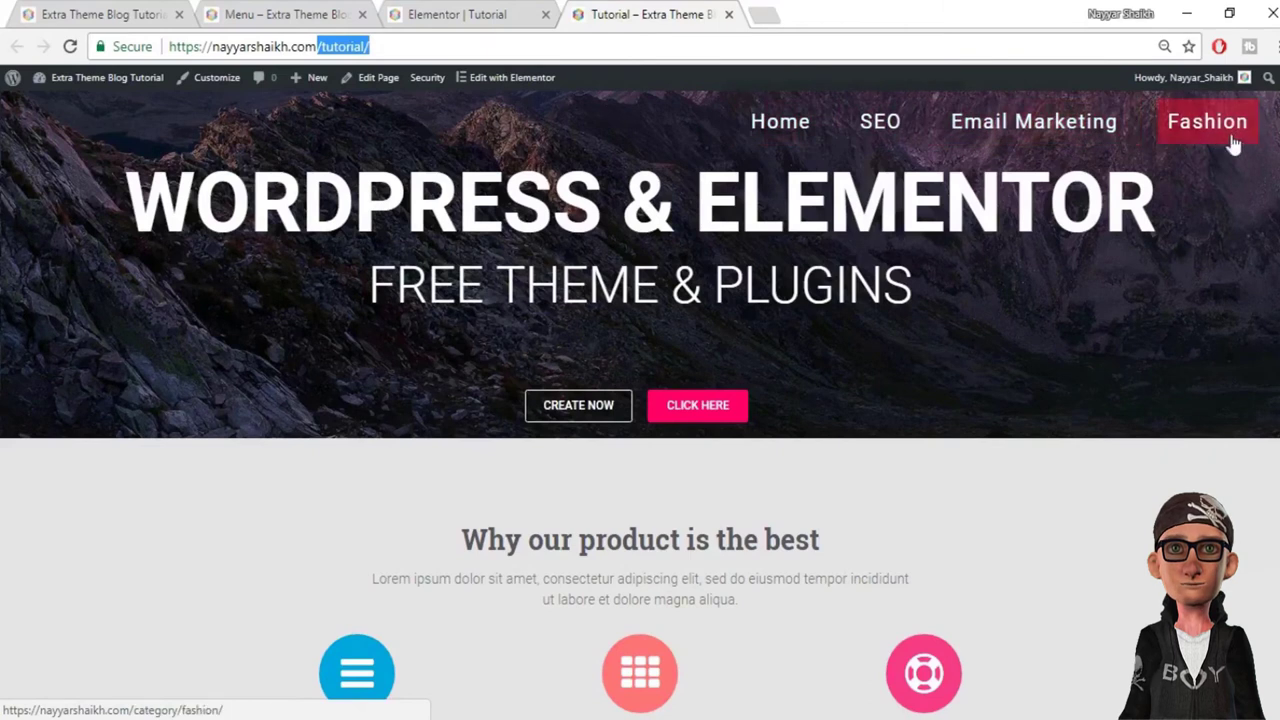
mouse_move(1232, 136)
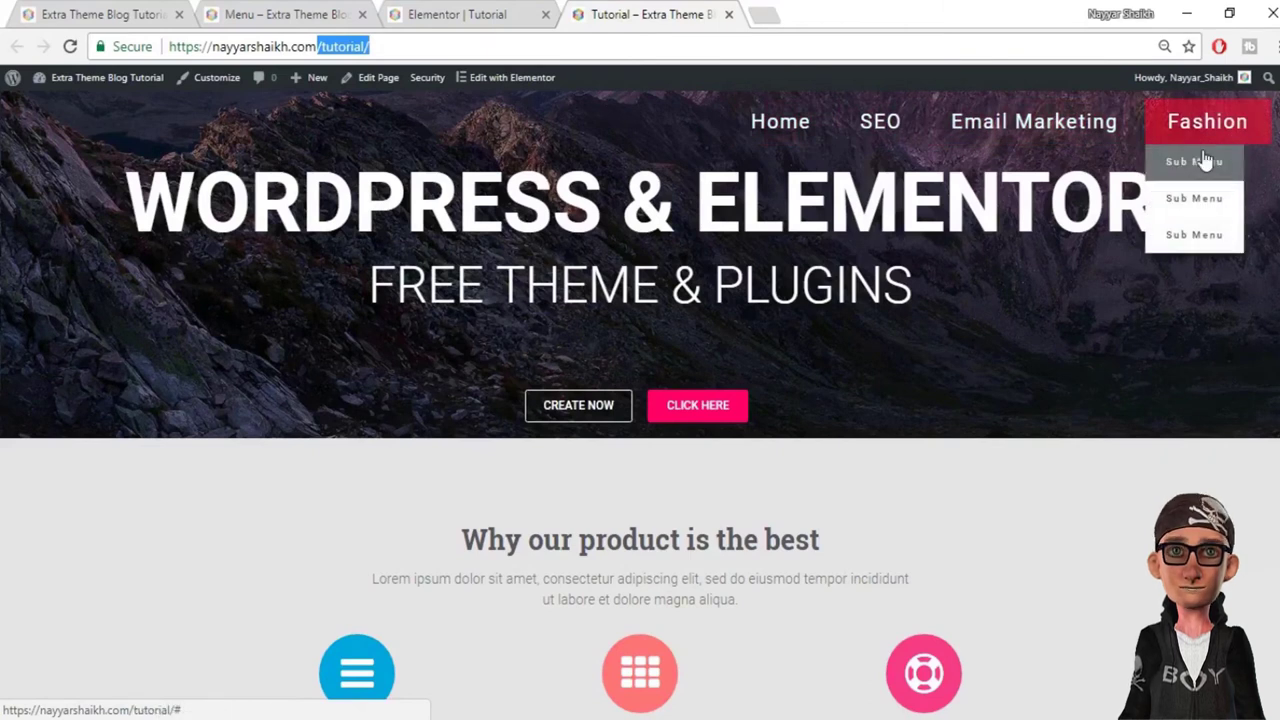
Step: Return to the Elementor editor, set the dropdown's normal text color to white and preview it on the Fashion submenu
click(430, 12)
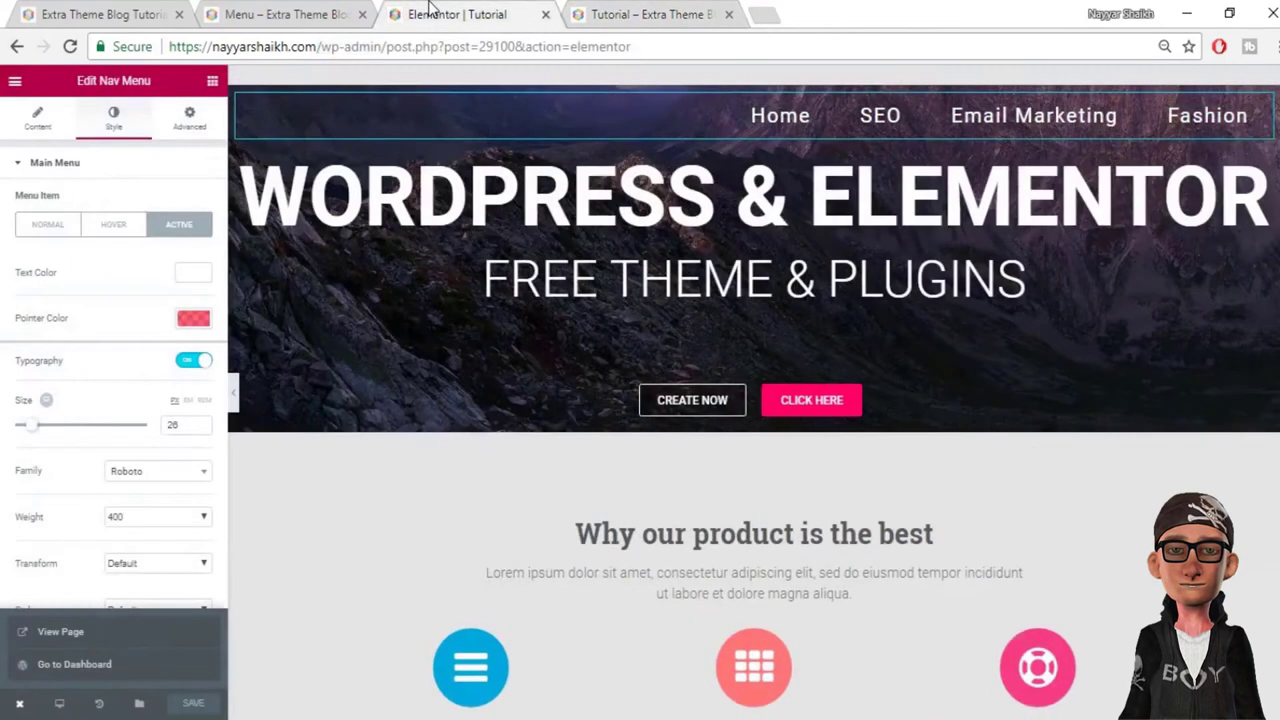
click(60, 165)
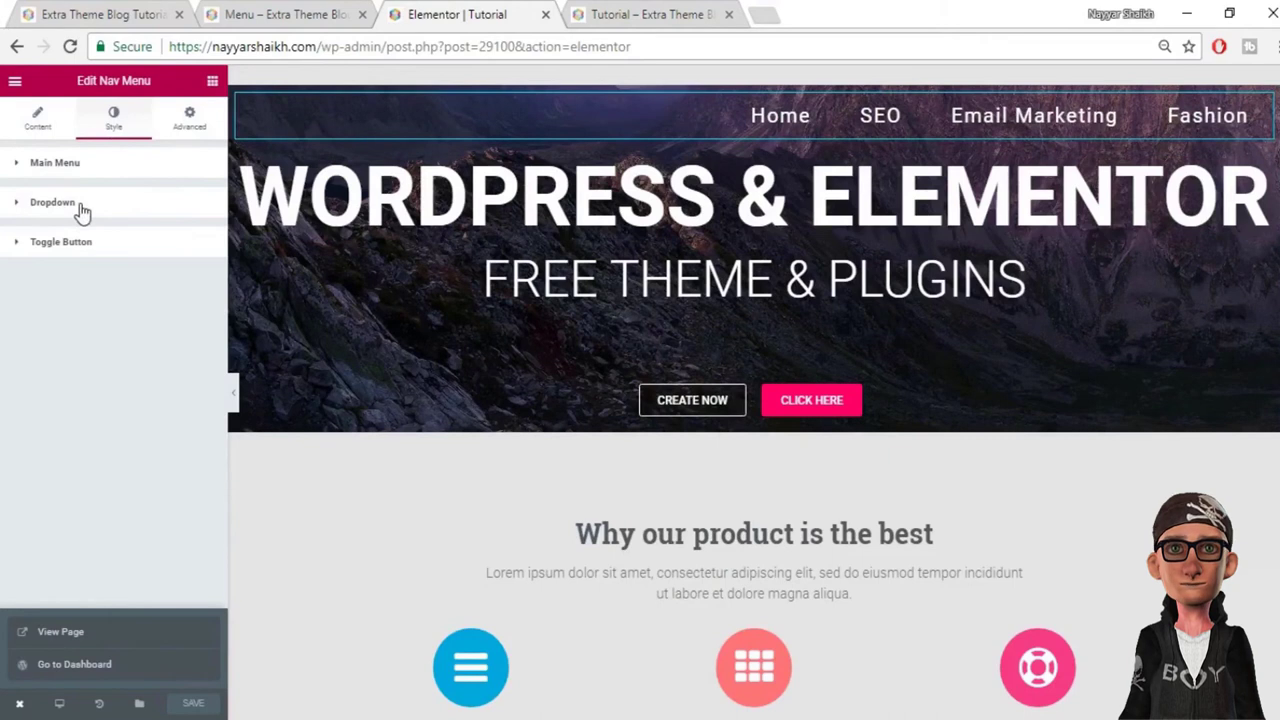
click(80, 206)
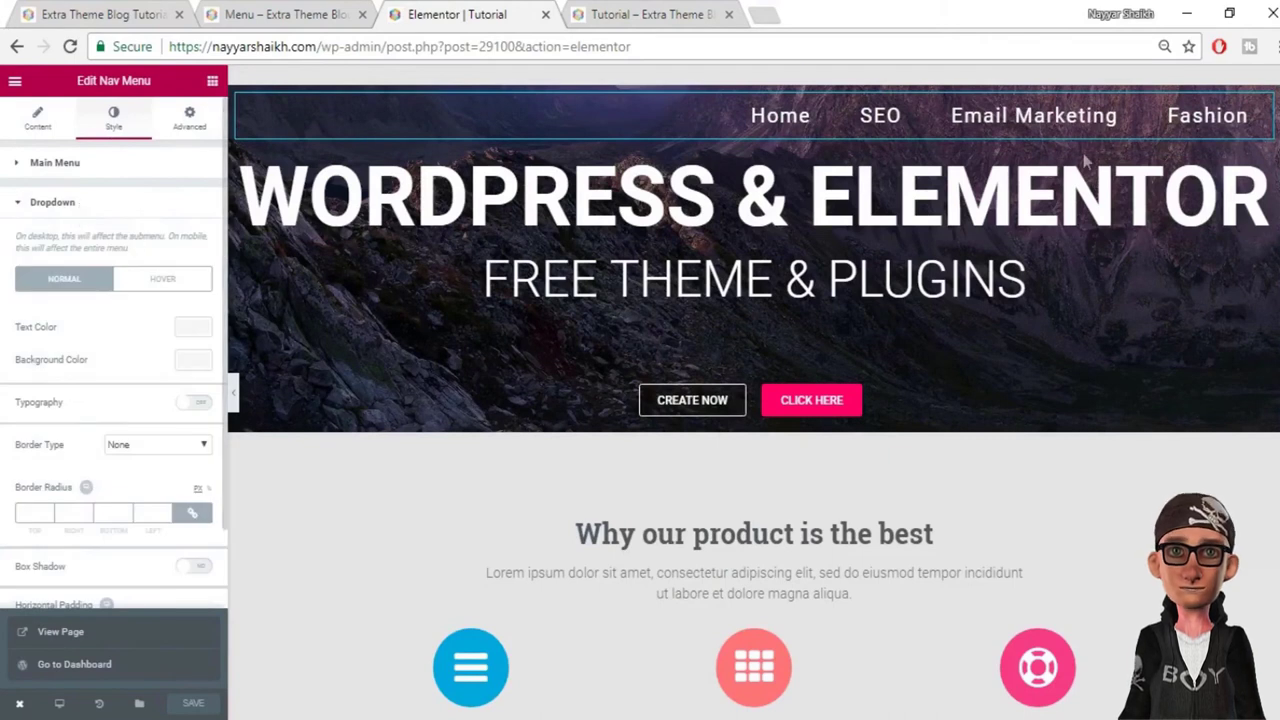
click(190, 328)
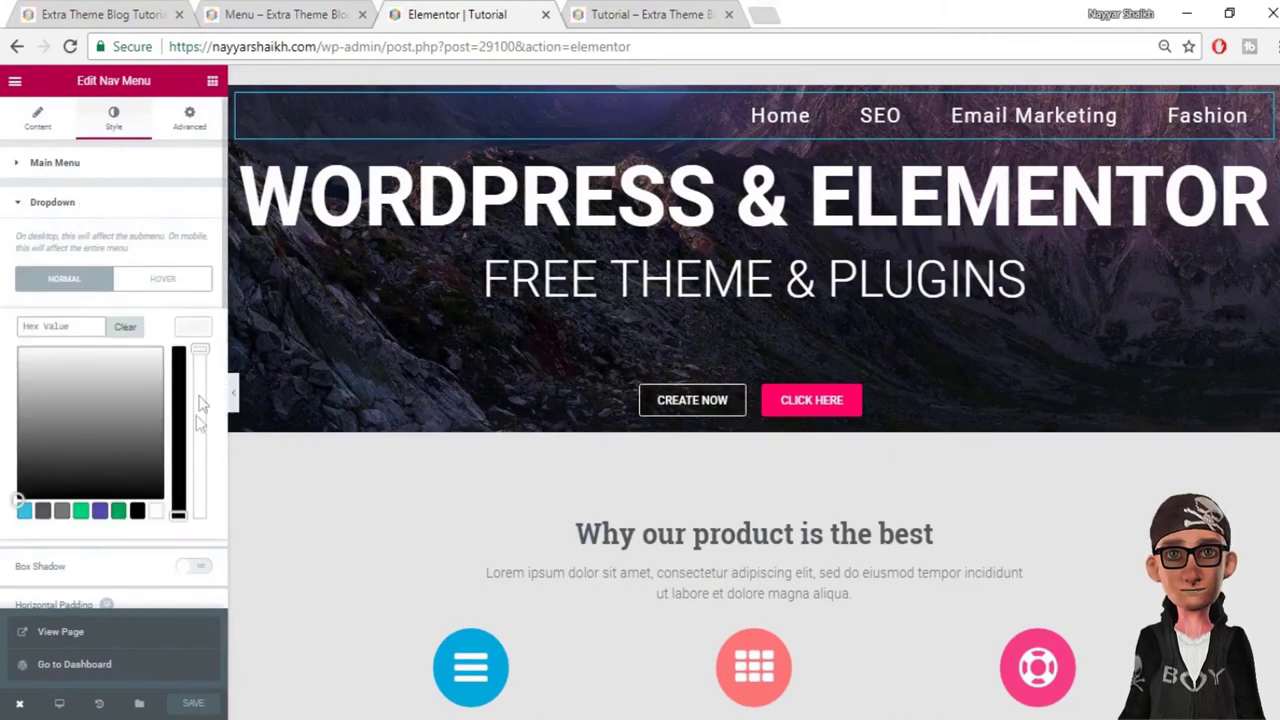
click(156, 513)
click(199, 336)
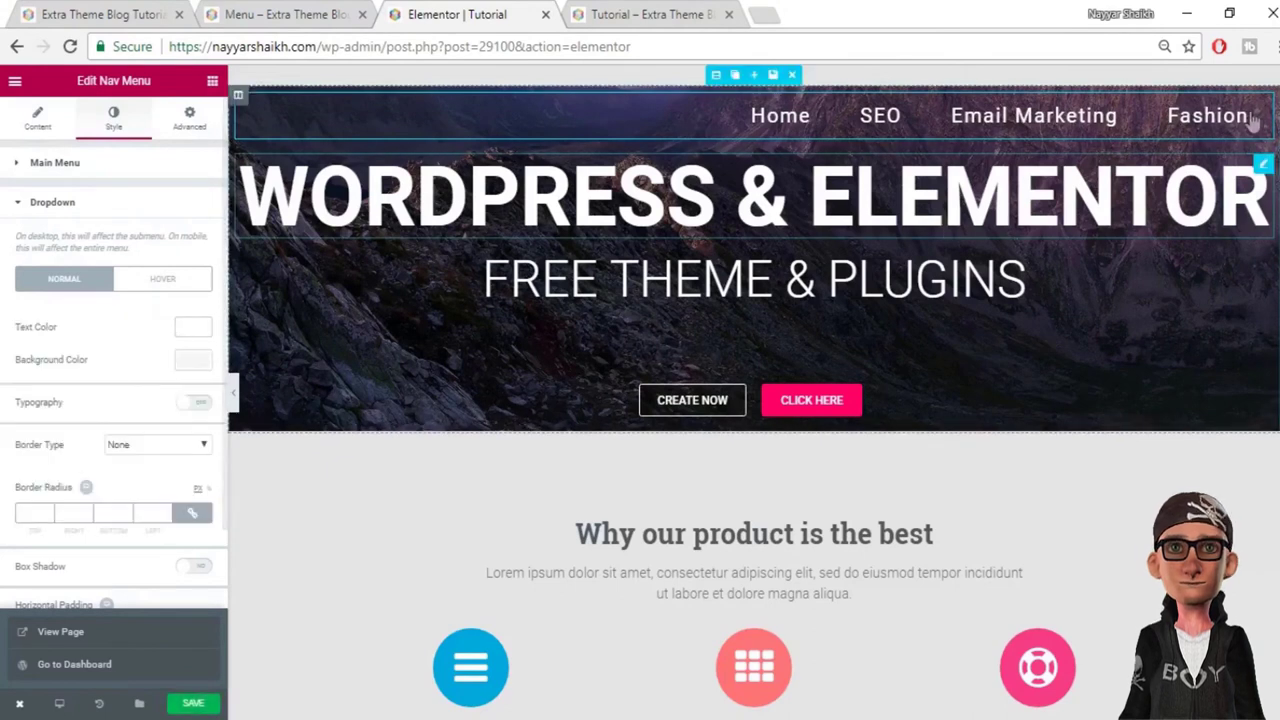
mouse_move(1210, 118)
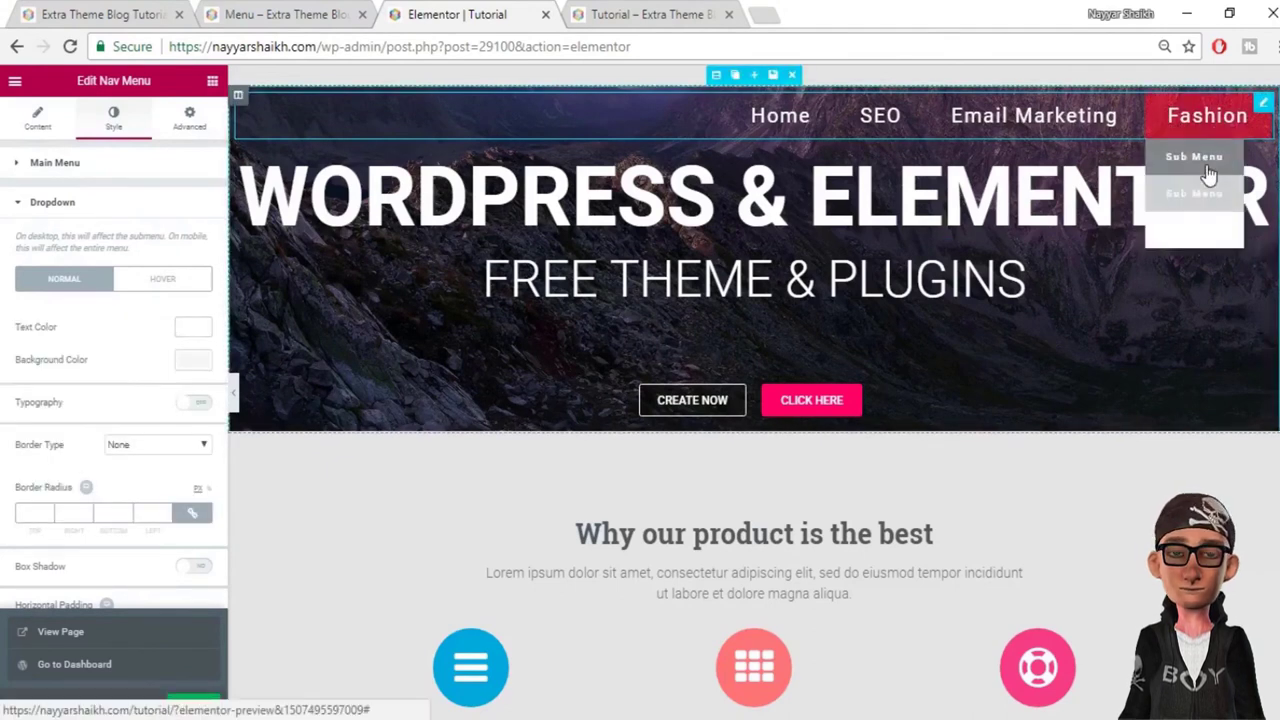
Step: Make the dropdown's normal background fully transparent with rgba(0,0,0,0) and preview the Fashion submenu
click(191, 362)
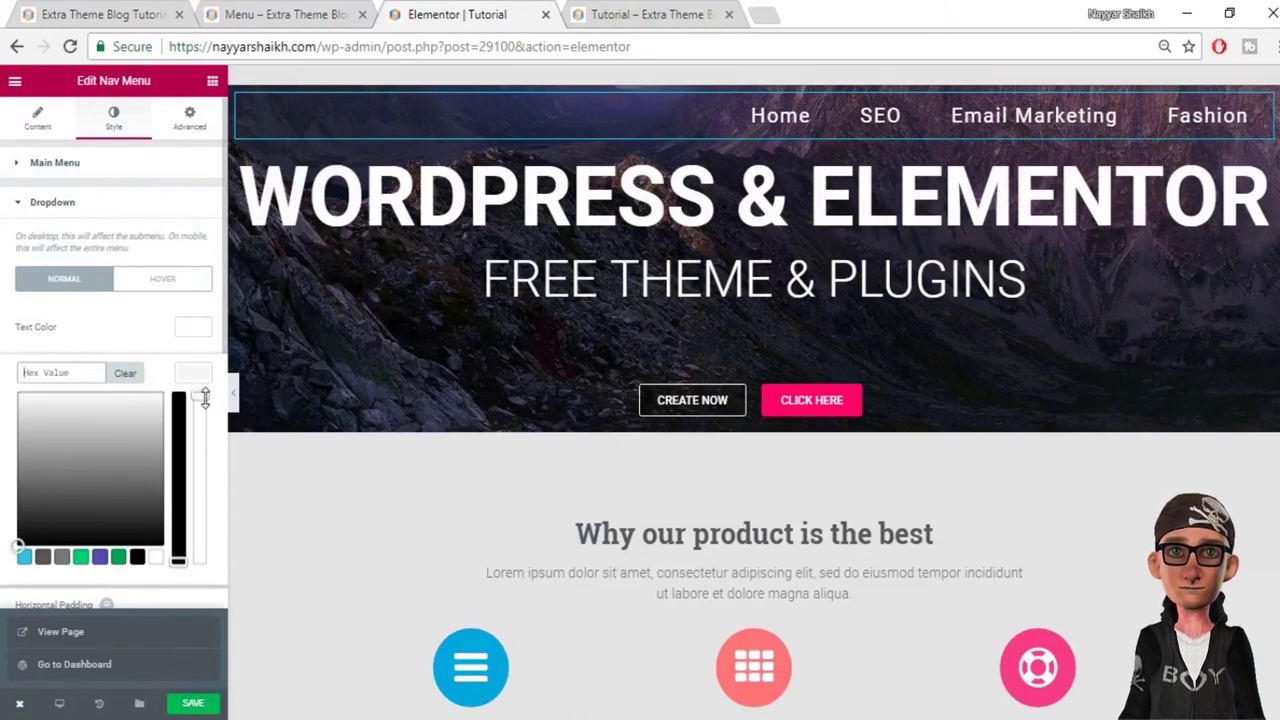
drag(207, 424, 203, 593)
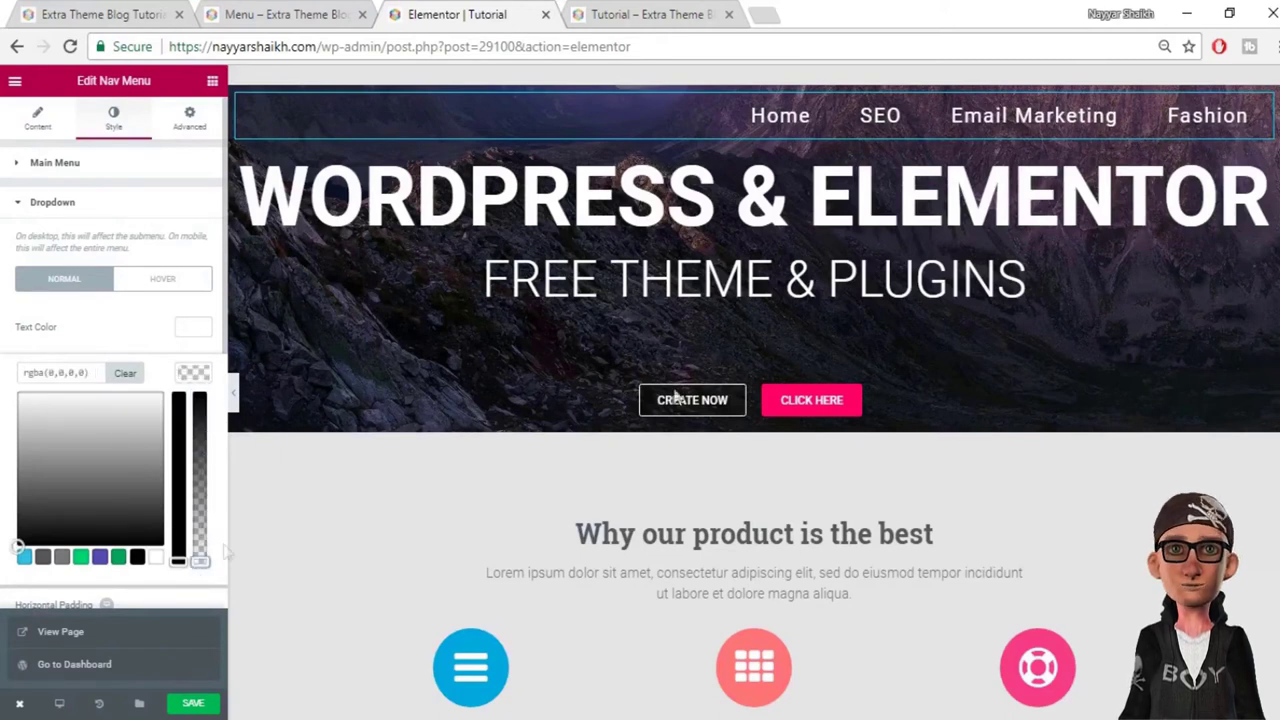
mouse_move(1205, 140)
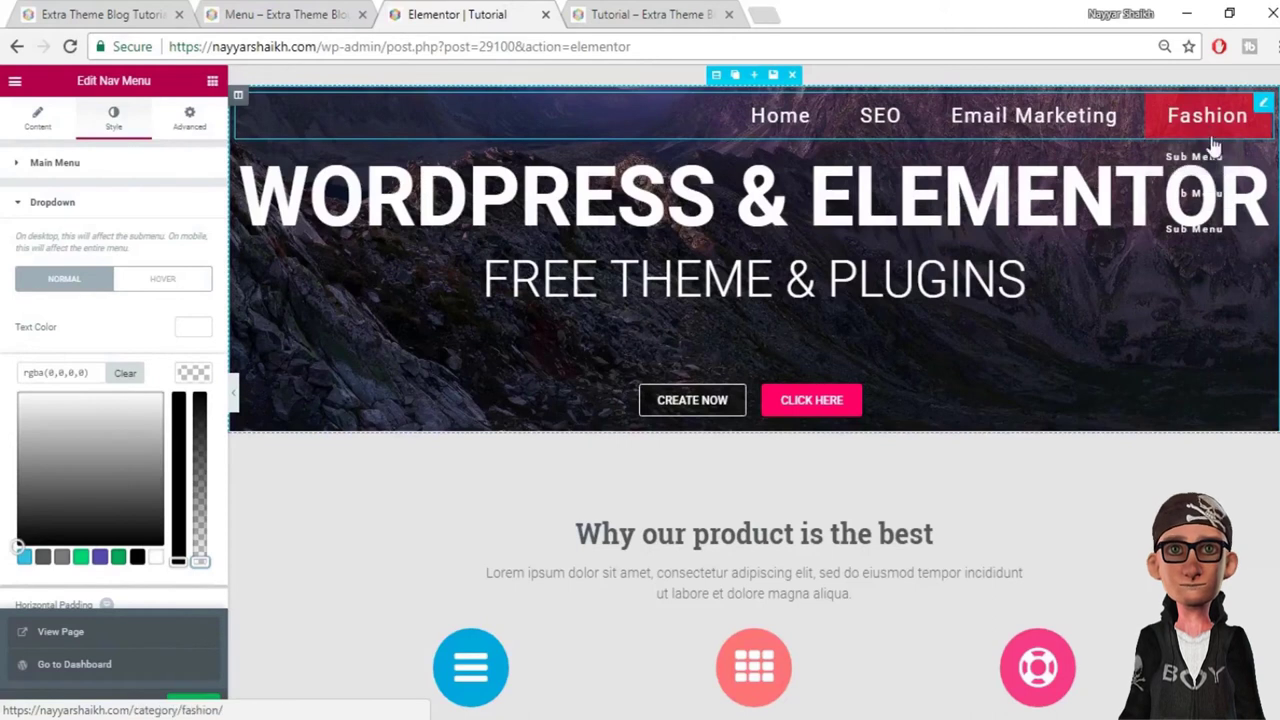
click(192, 329)
Step: Set the dropdown's hover text color to white
click(152, 288)
click(192, 330)
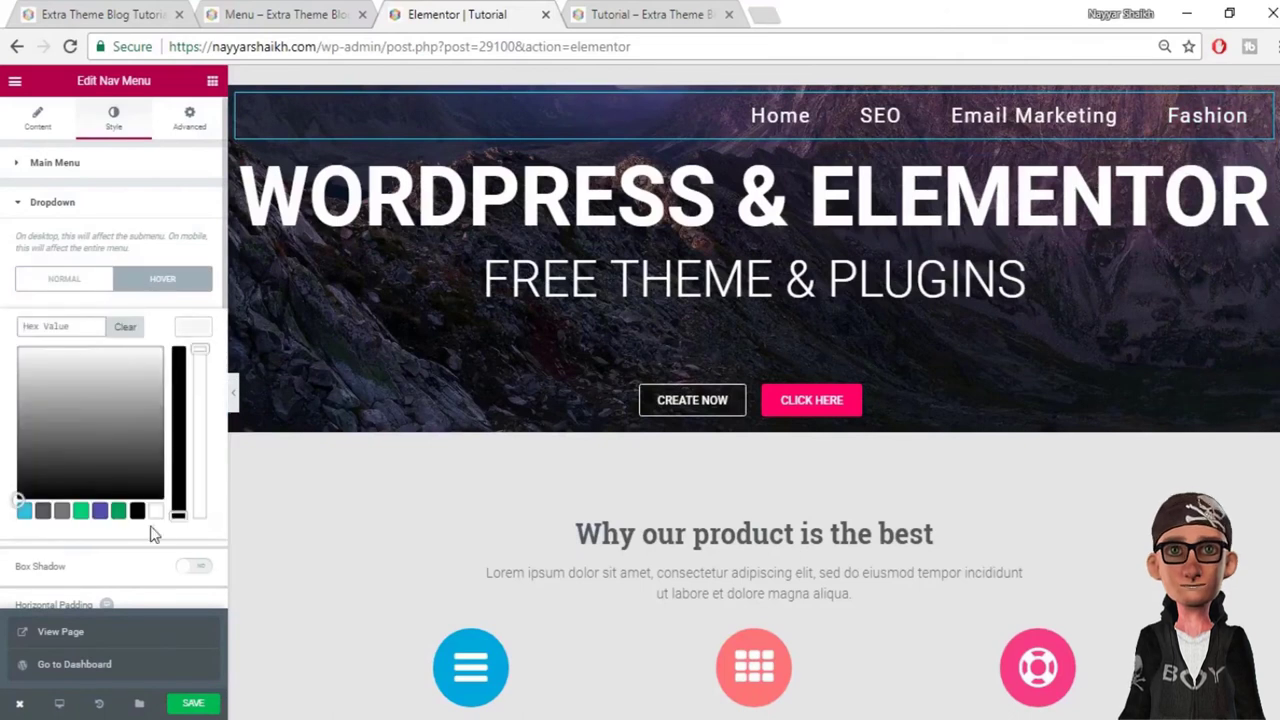
click(155, 512)
click(193, 330)
Step: Set the dropdown's hover background color to rgba(255,35,35,0.63) and preview it on the Fashion submenu items
click(195, 362)
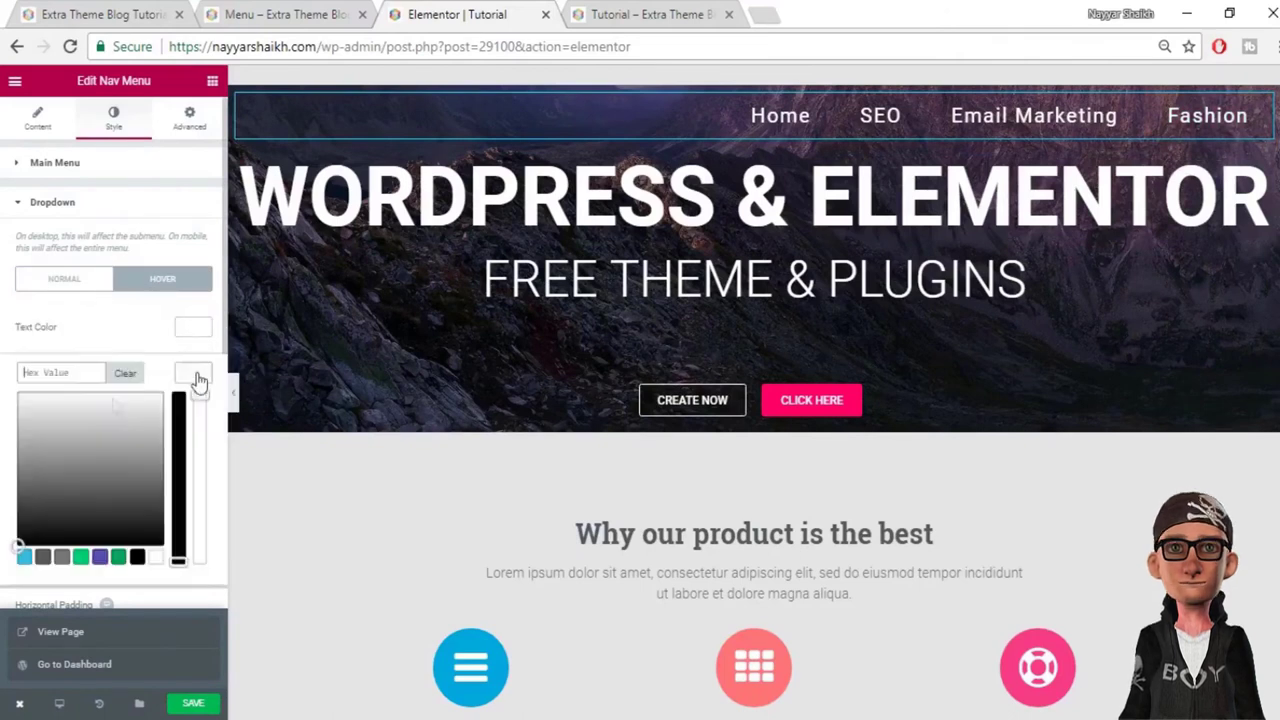
text(rgba(255,35,35,0.63))
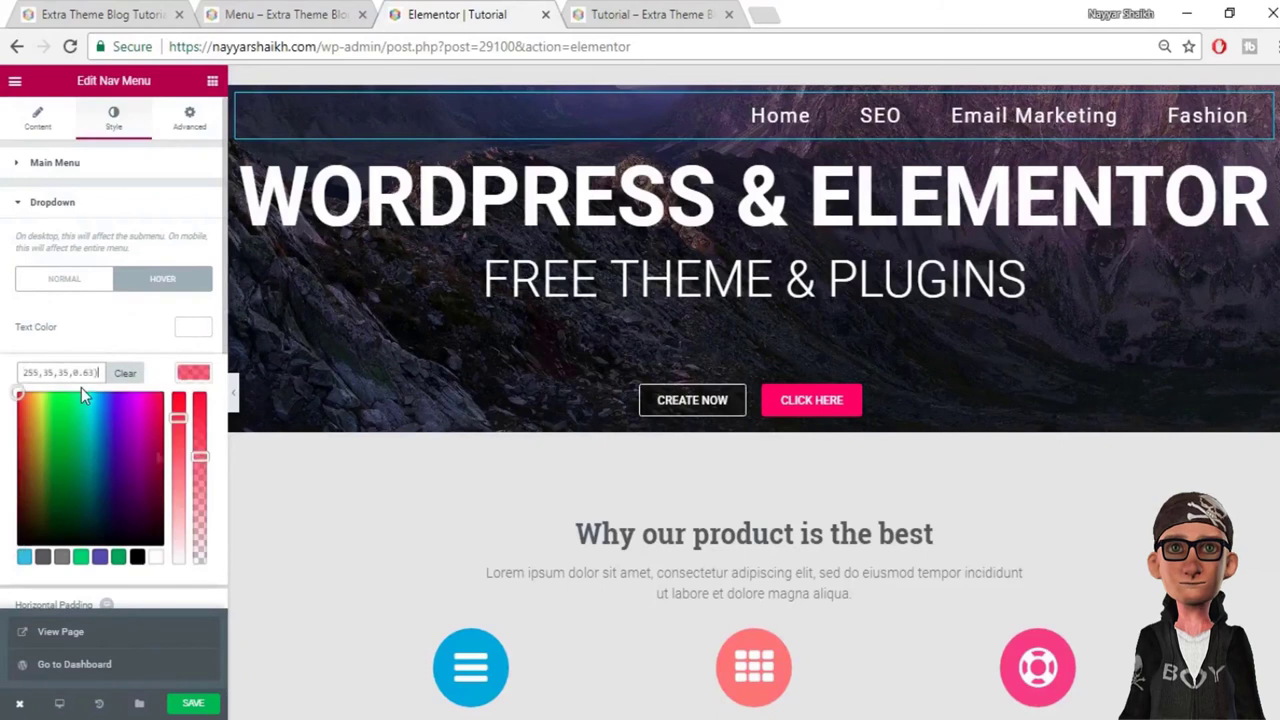
click(193, 372)
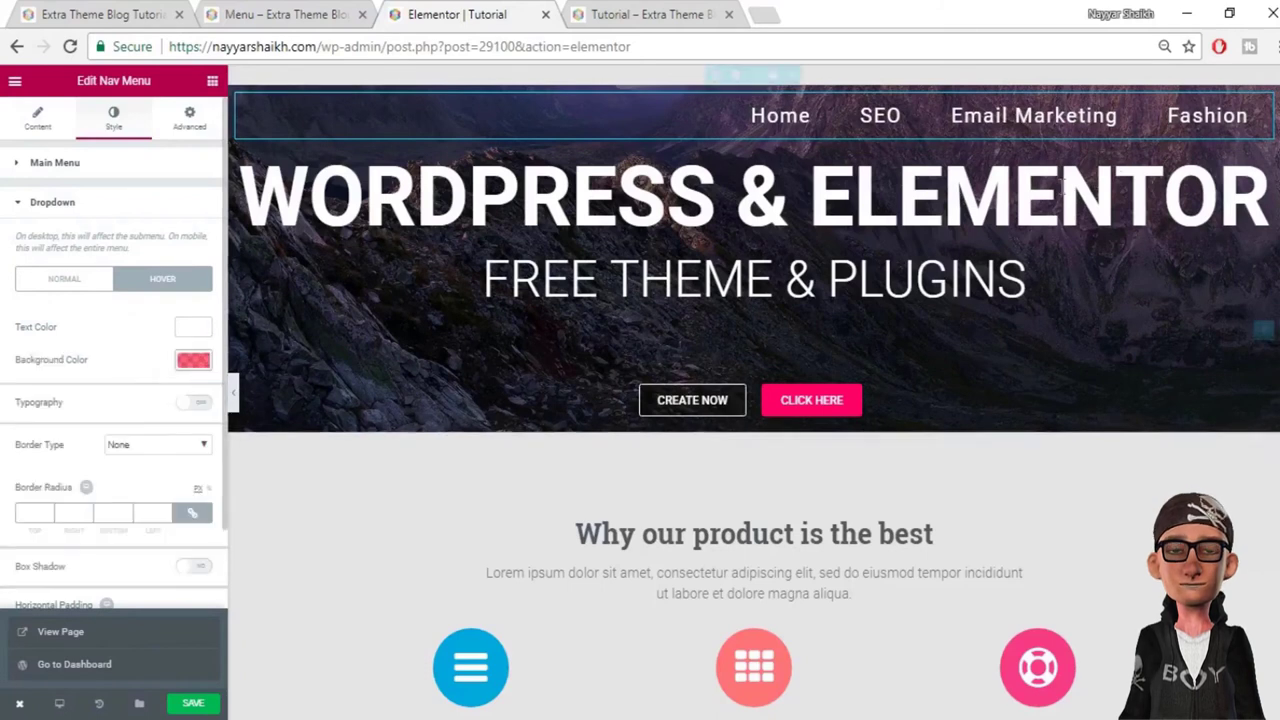
mouse_move(1235, 118)
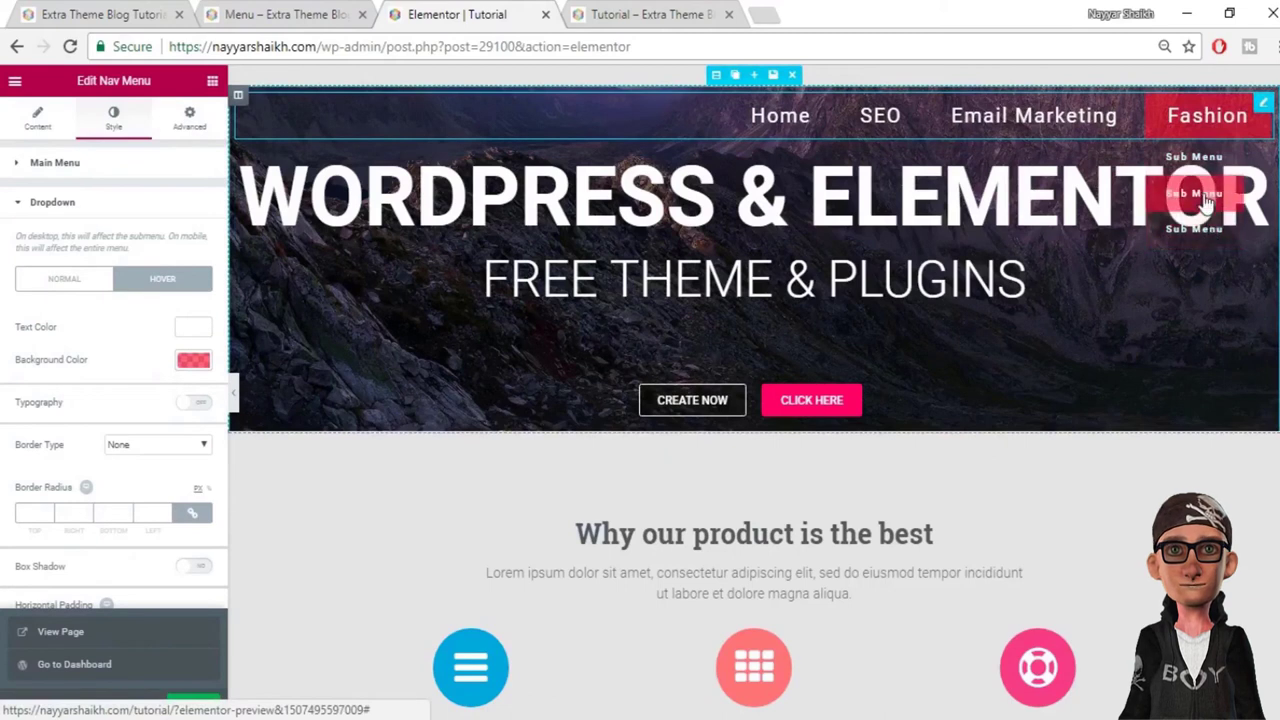
Step: Enable the box shadow for the dropdown and preview the Fashion submenu
scroll(92, 450, down, 3)
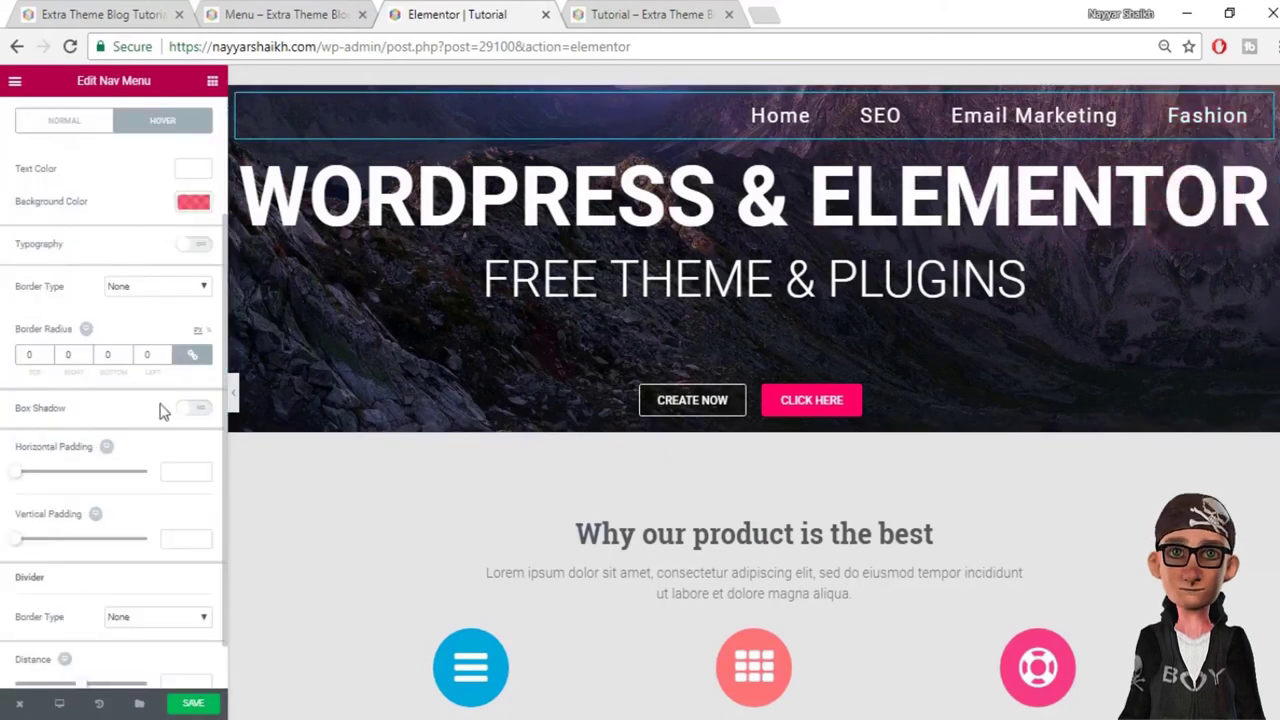
click(199, 410)
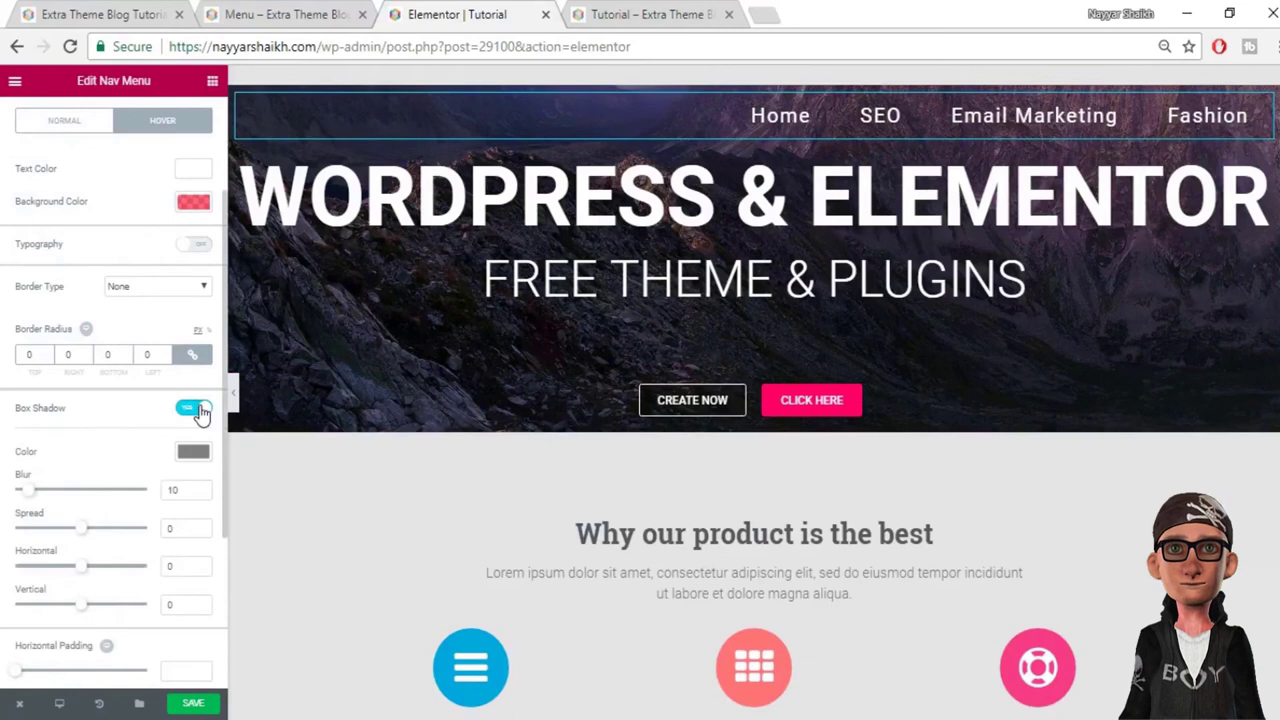
mouse_move(1186, 118)
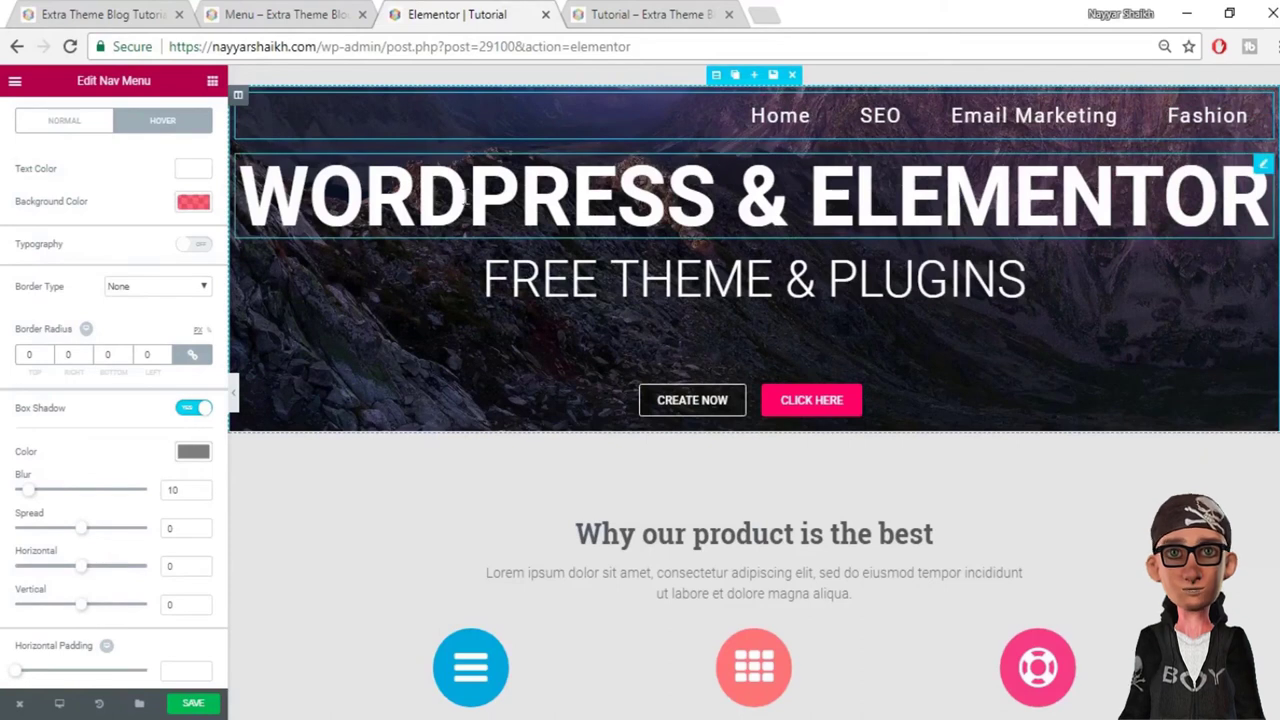
Step: Unlink the padding of the WORDPRESS & ELEMENTOR heading, set its top padding to 250 px, and save the page
click(606, 194)
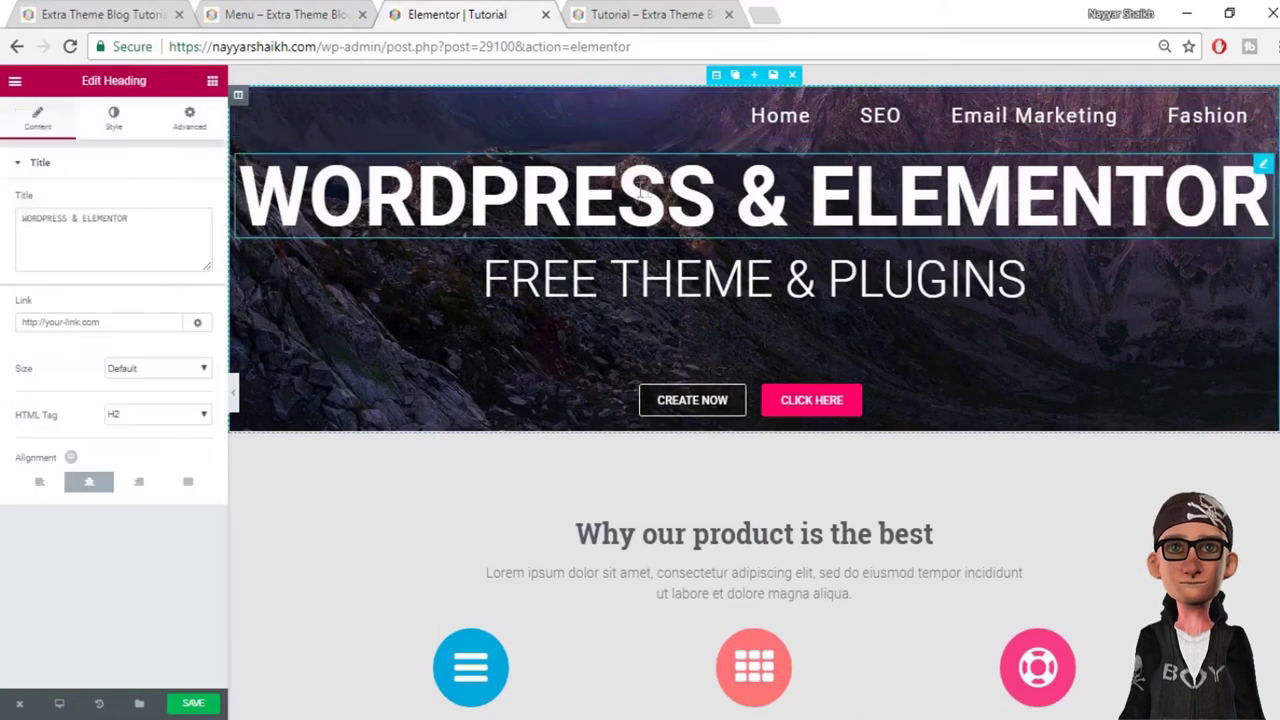
click(190, 118)
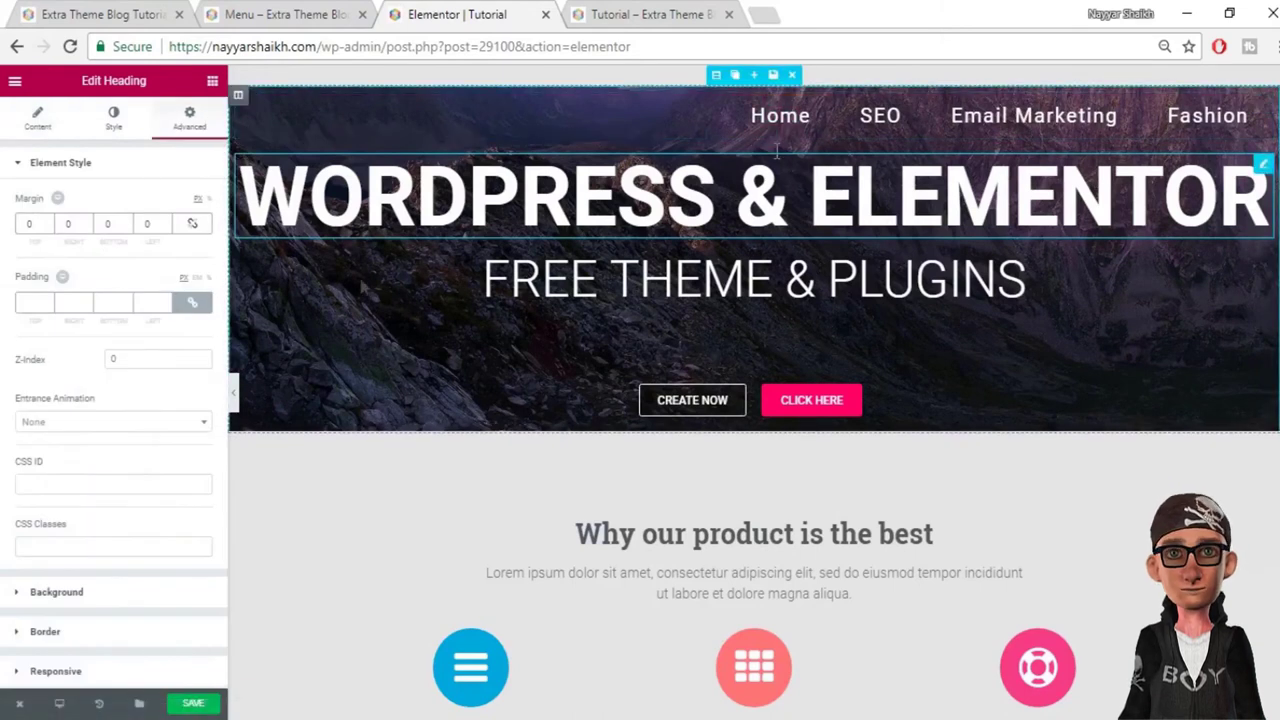
click(191, 303)
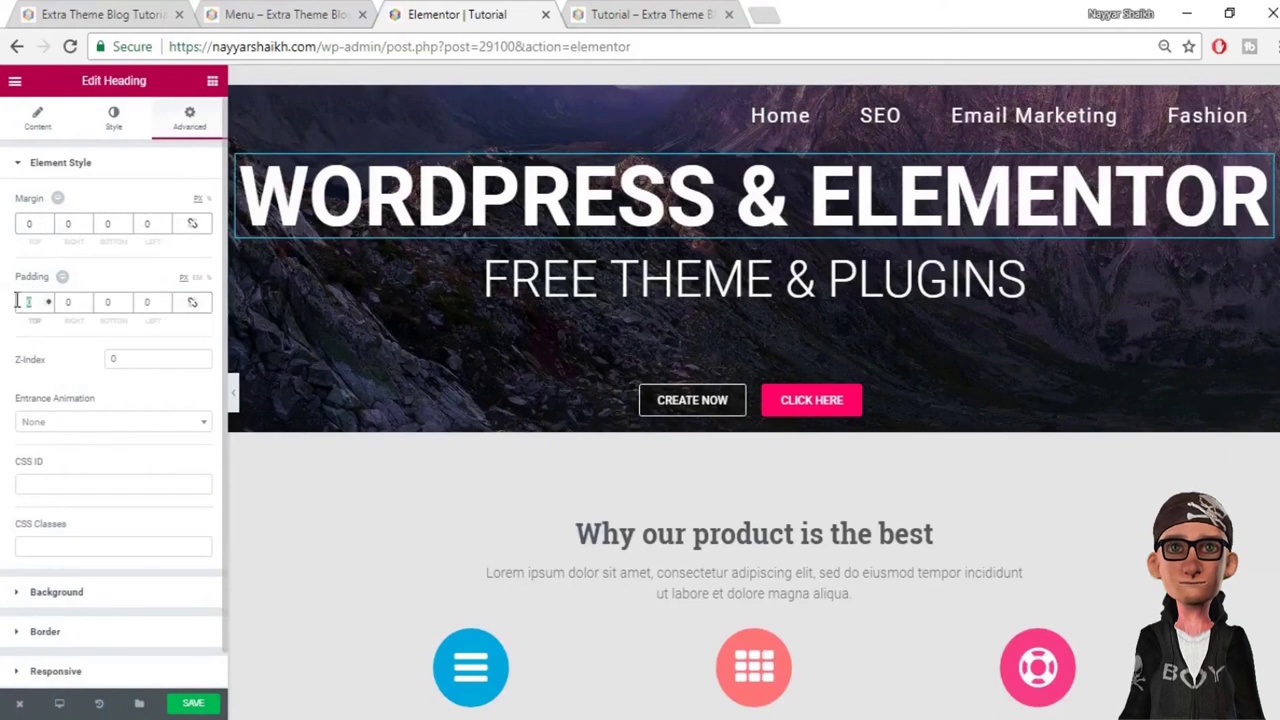
text(250)
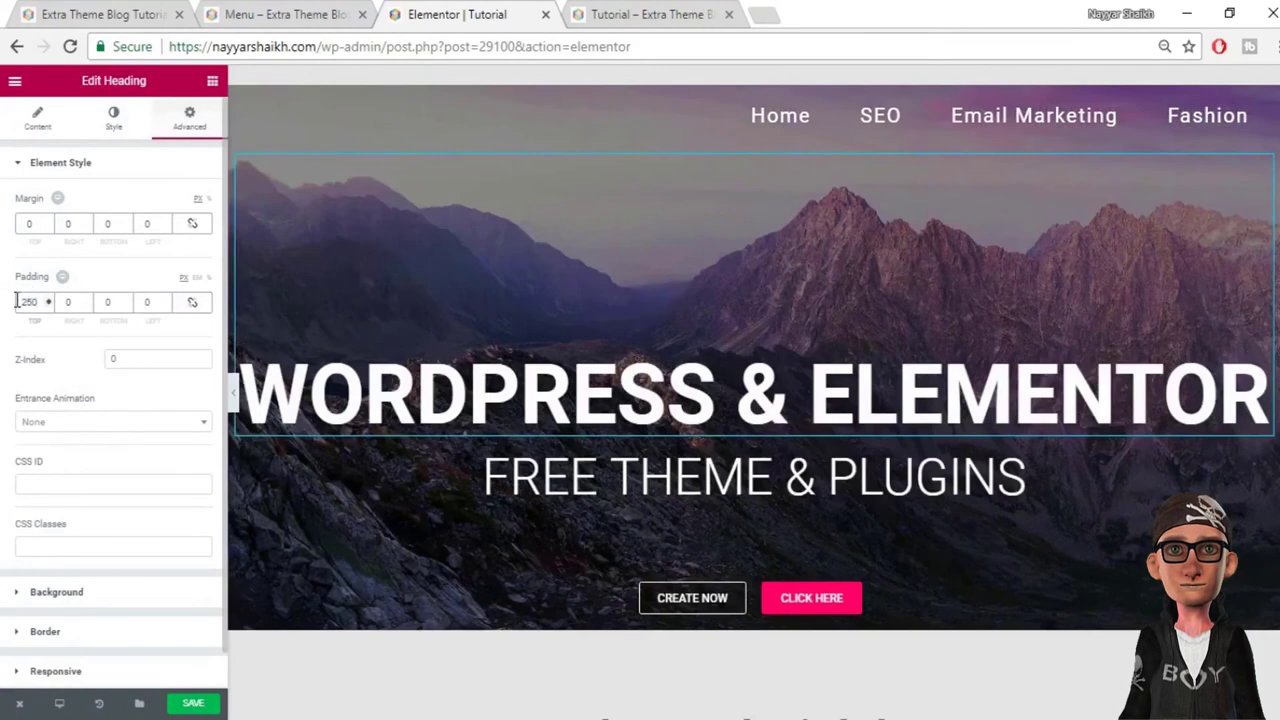
click(194, 703)
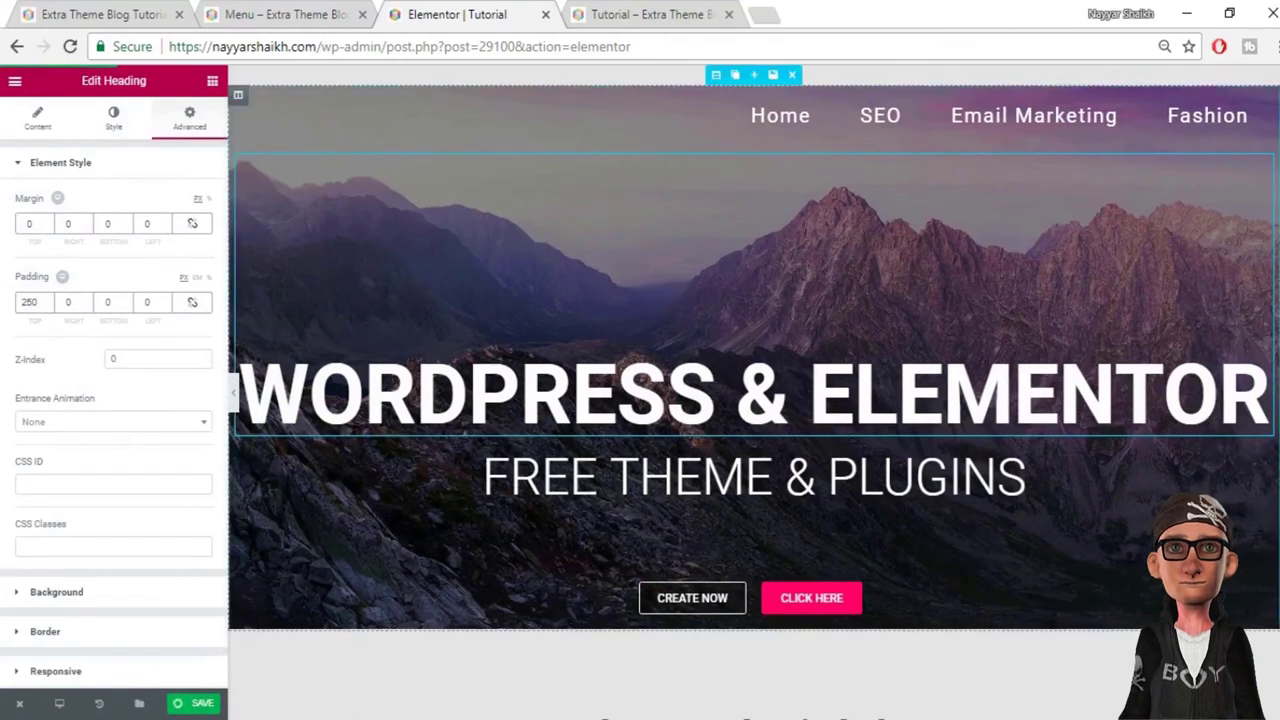
Step: Check the menu's hover effect and Fashion submenu in the editor and on the reloaded live Tutorial page
click(1205, 128)
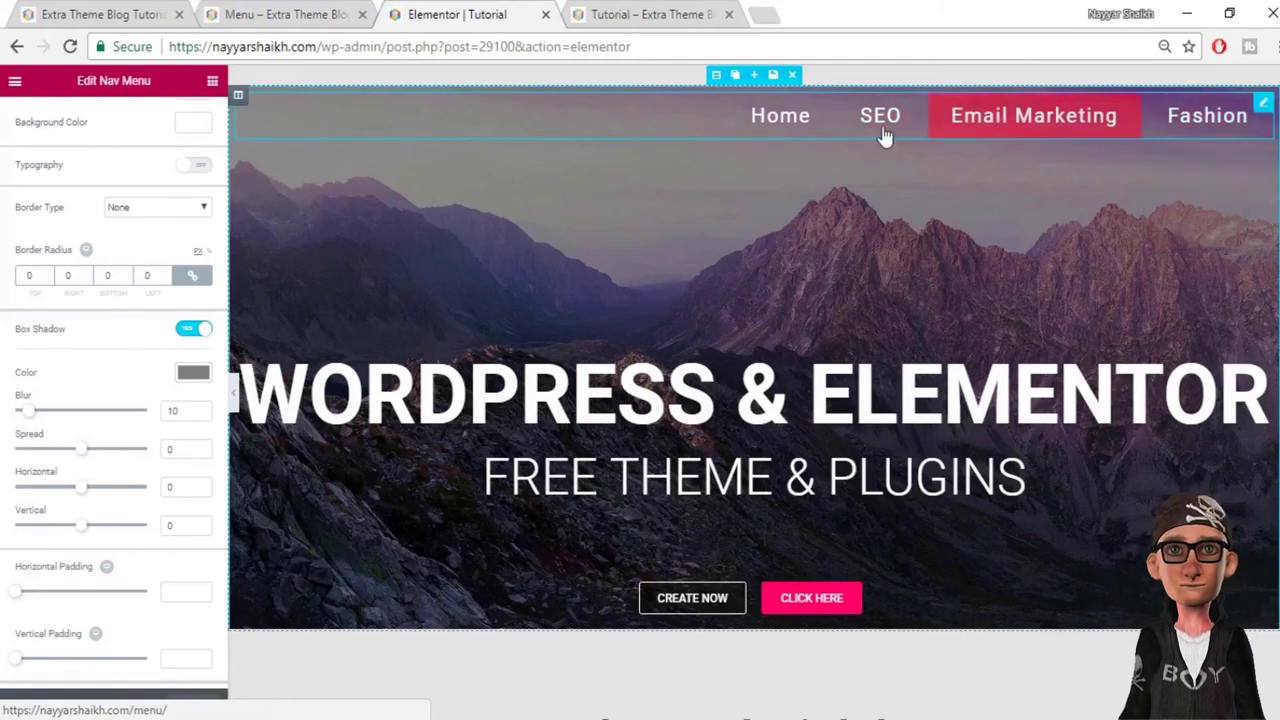
mouse_move(1212, 117)
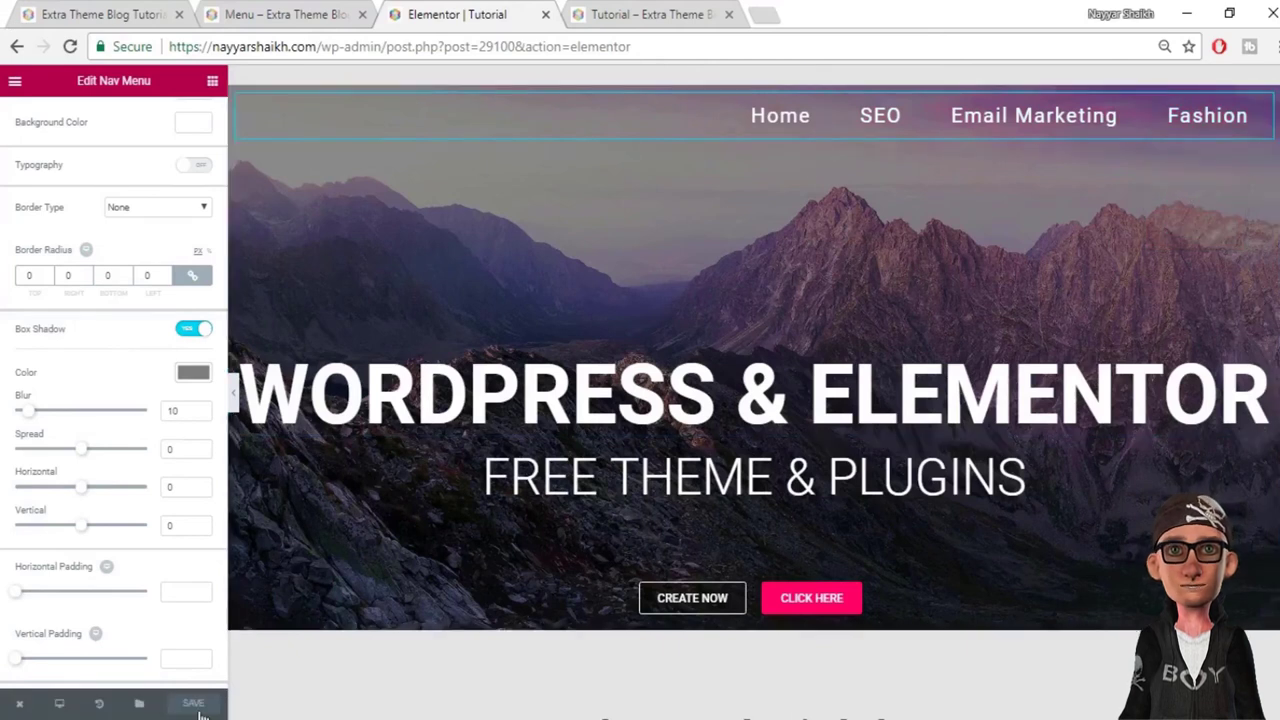
click(650, 14)
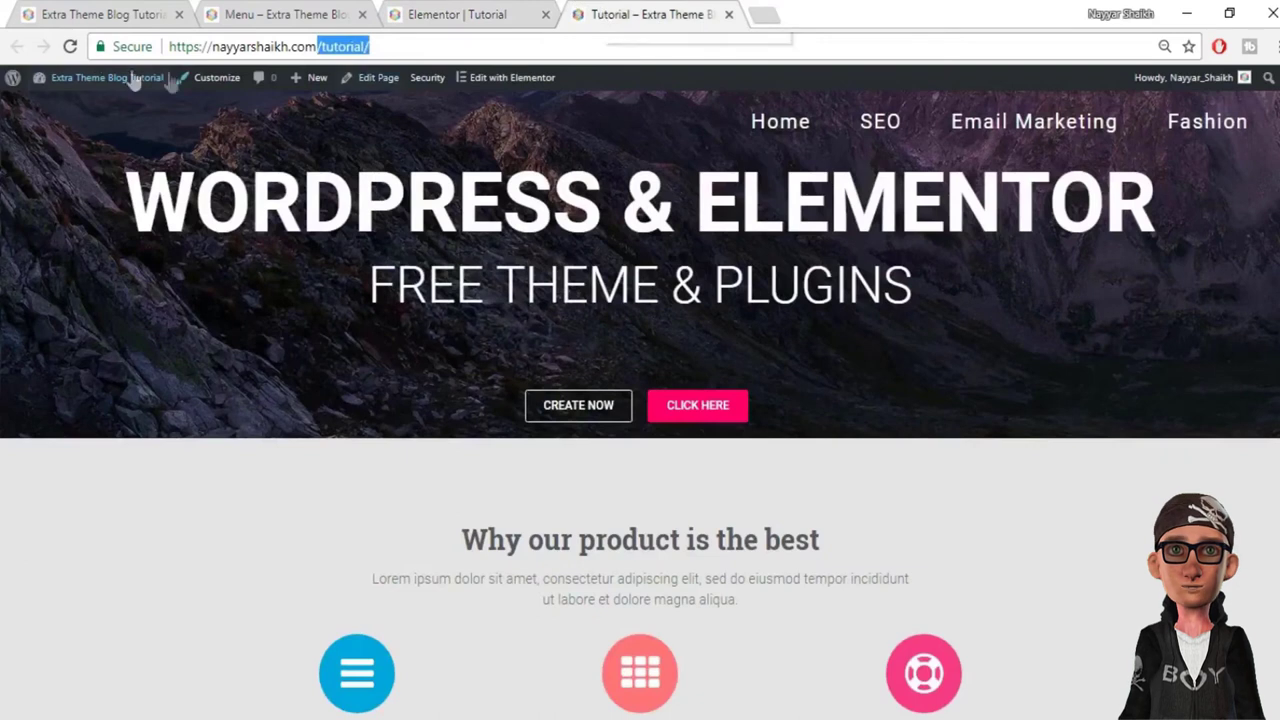
click(70, 47)
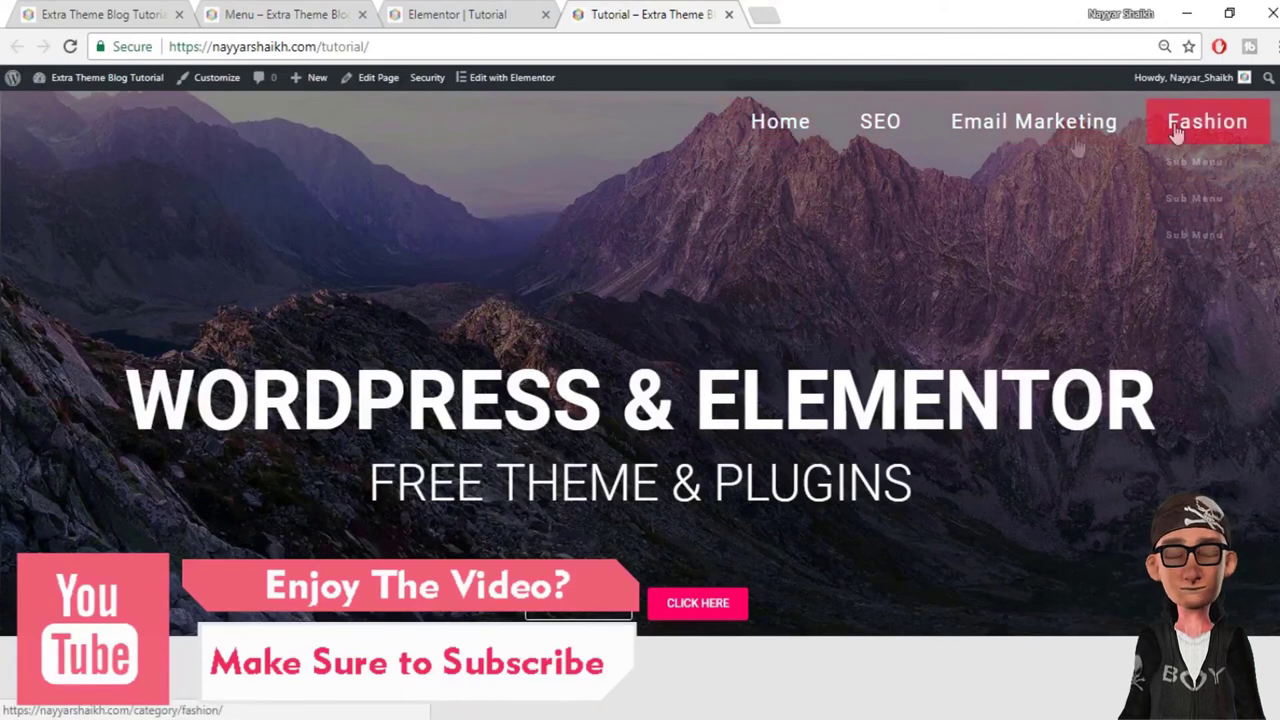
Step: Compare the logo and menu headers of the home page and the Menu page, and return to the Elementor editor
click(92, 12)
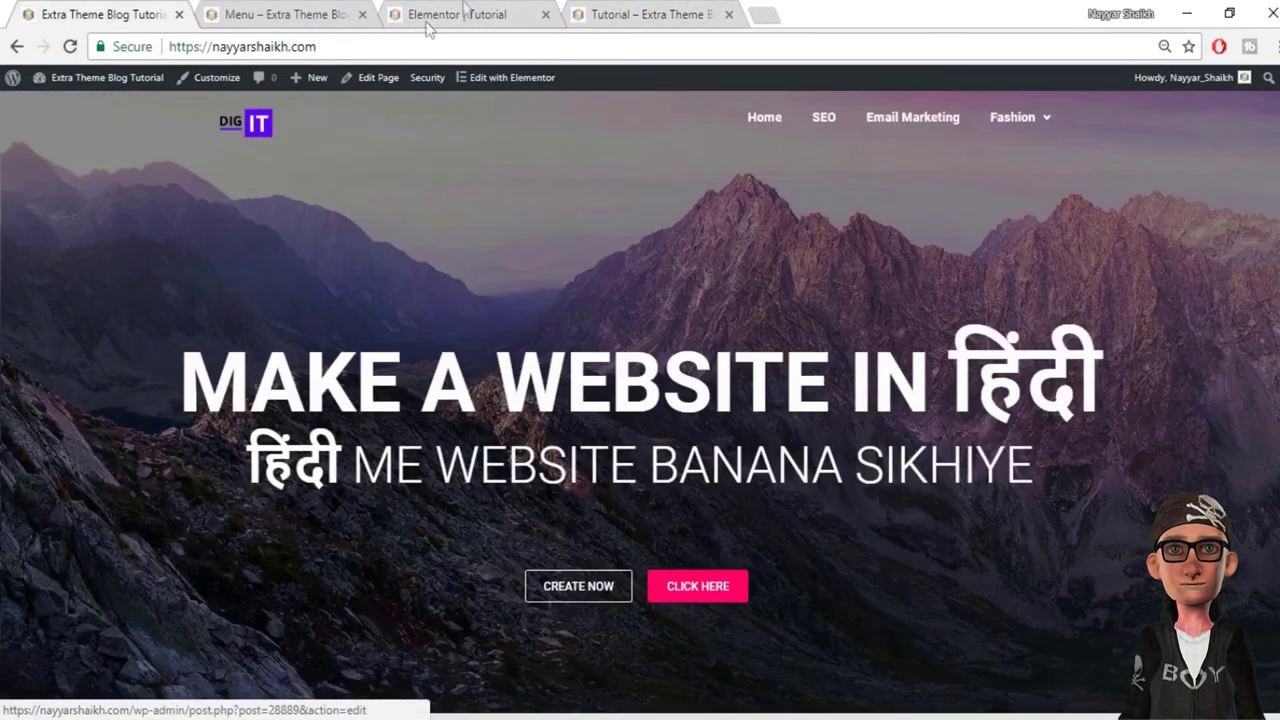
click(277, 12)
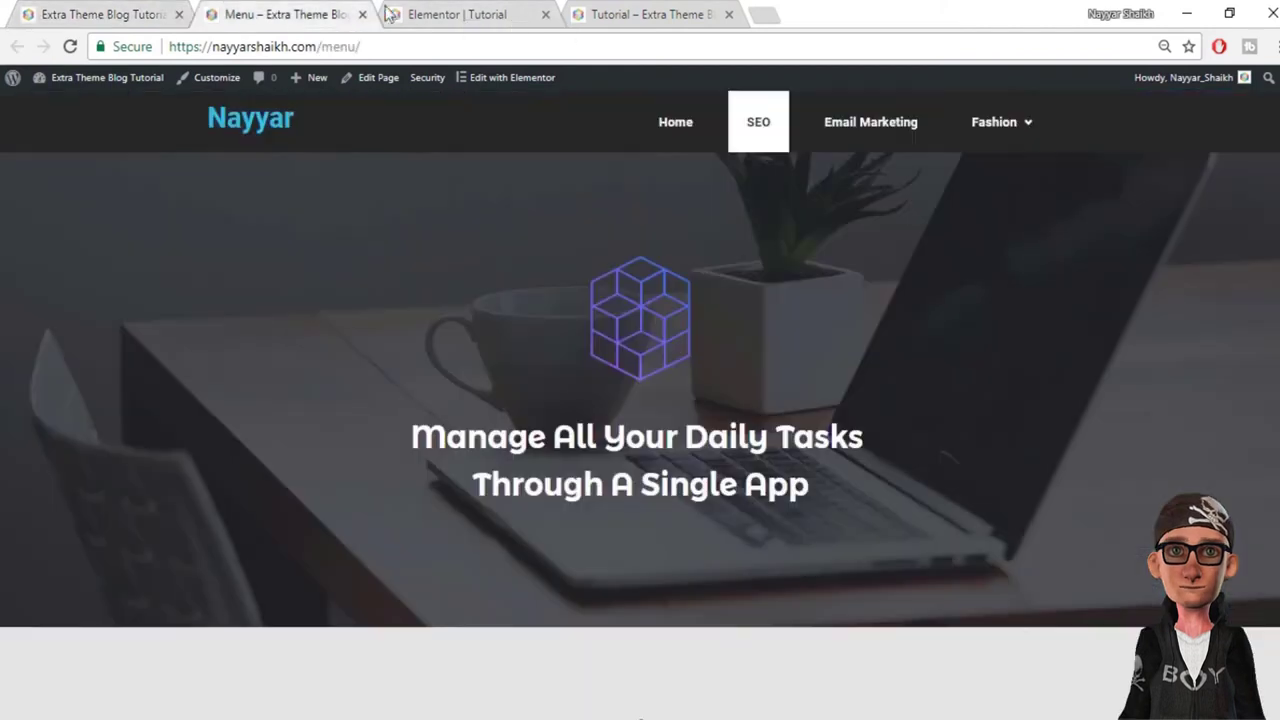
click(430, 14)
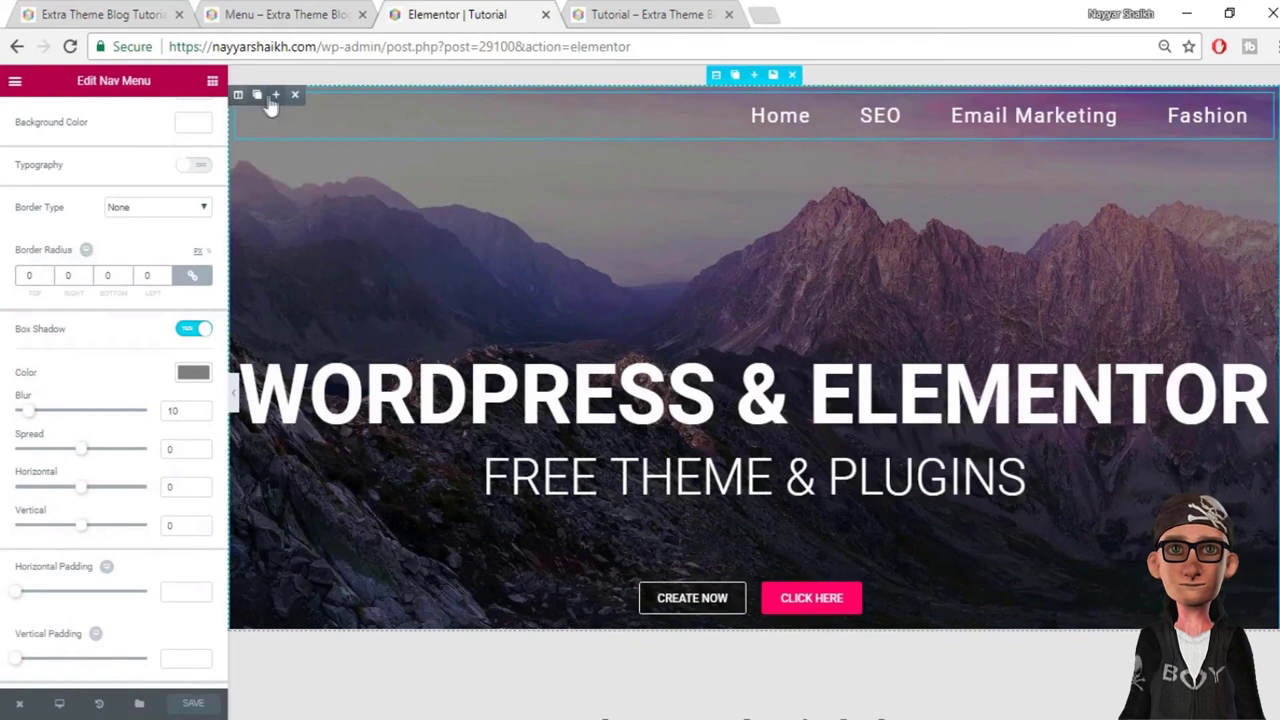
Step: Try adding a second column to the hero section, and undo the addition
click(275, 96)
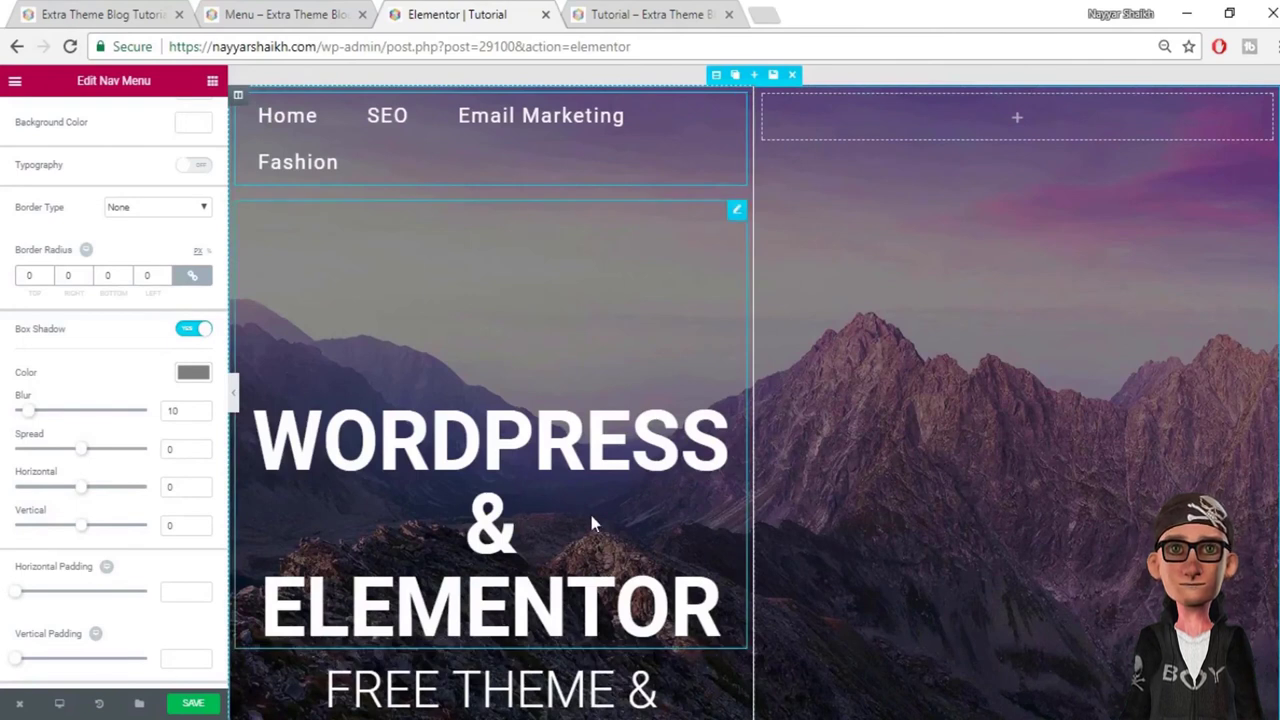
key(ctrl+z)
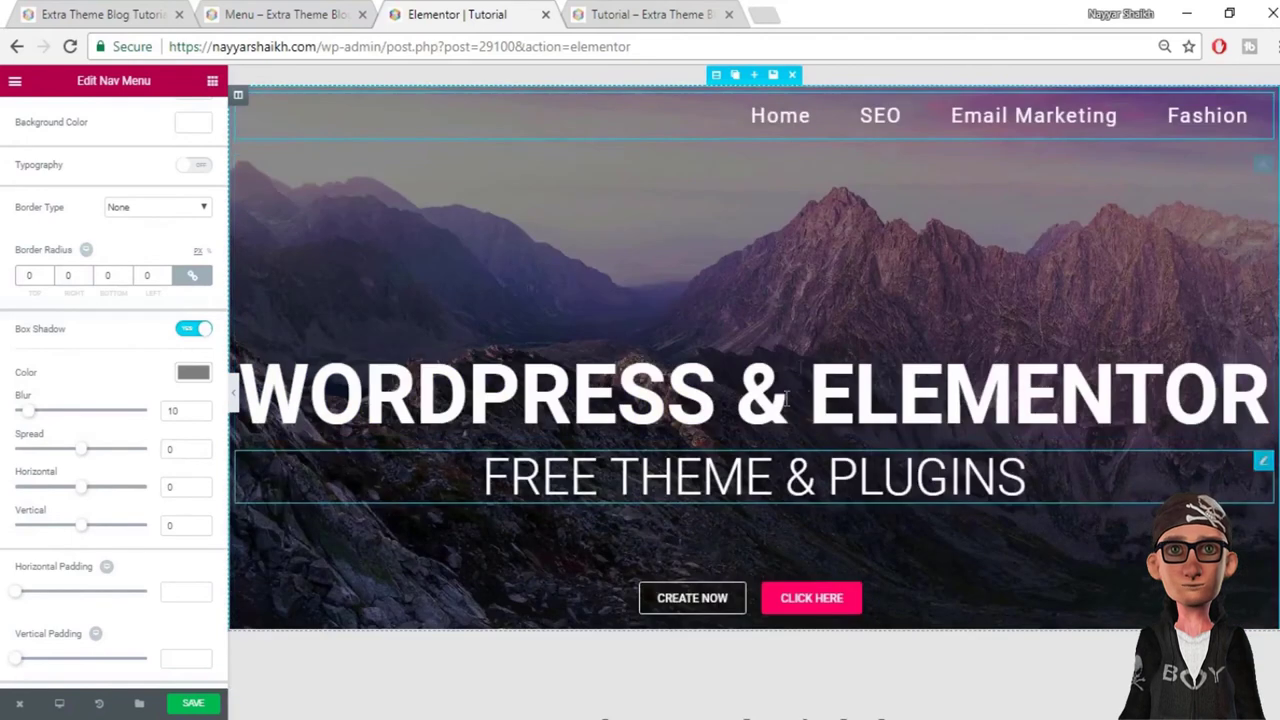
Step: Insert a two-column inner section above the main heading and place the navigation menu in its second column, widened to fit all items on one line
click(211, 80)
drag(56, 190, 712, 164)
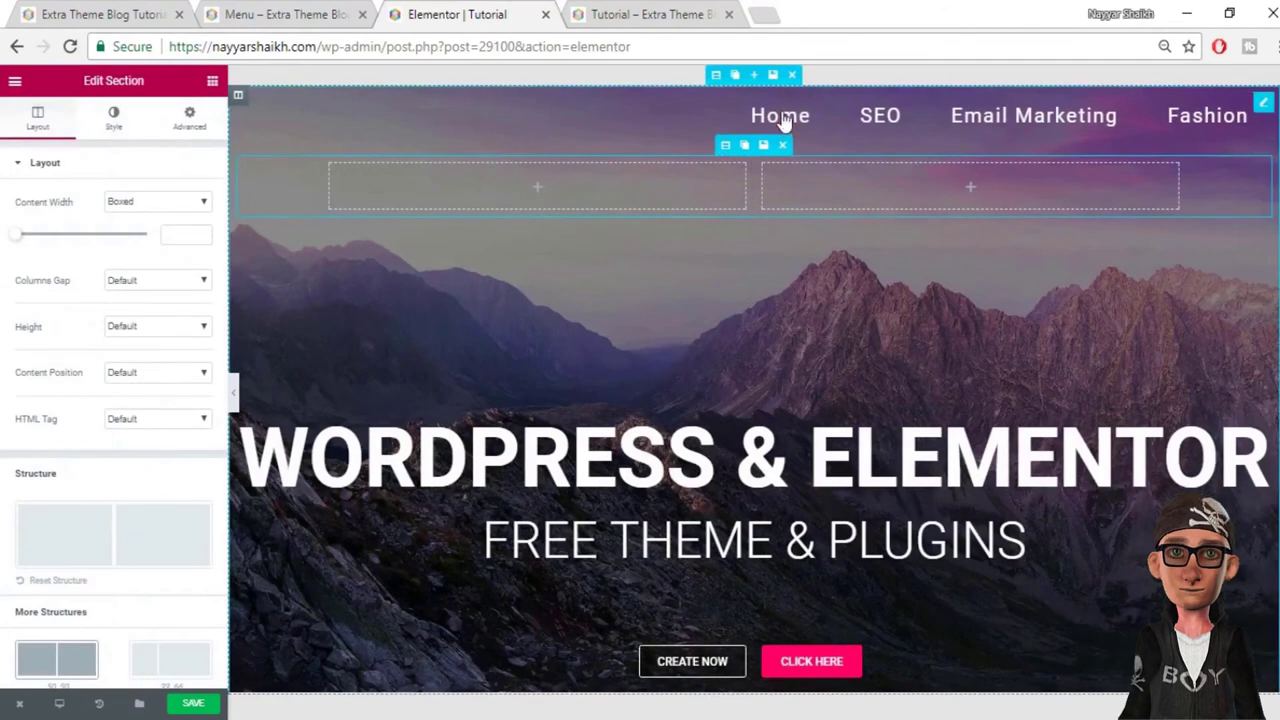
drag(842, 121, 957, 134)
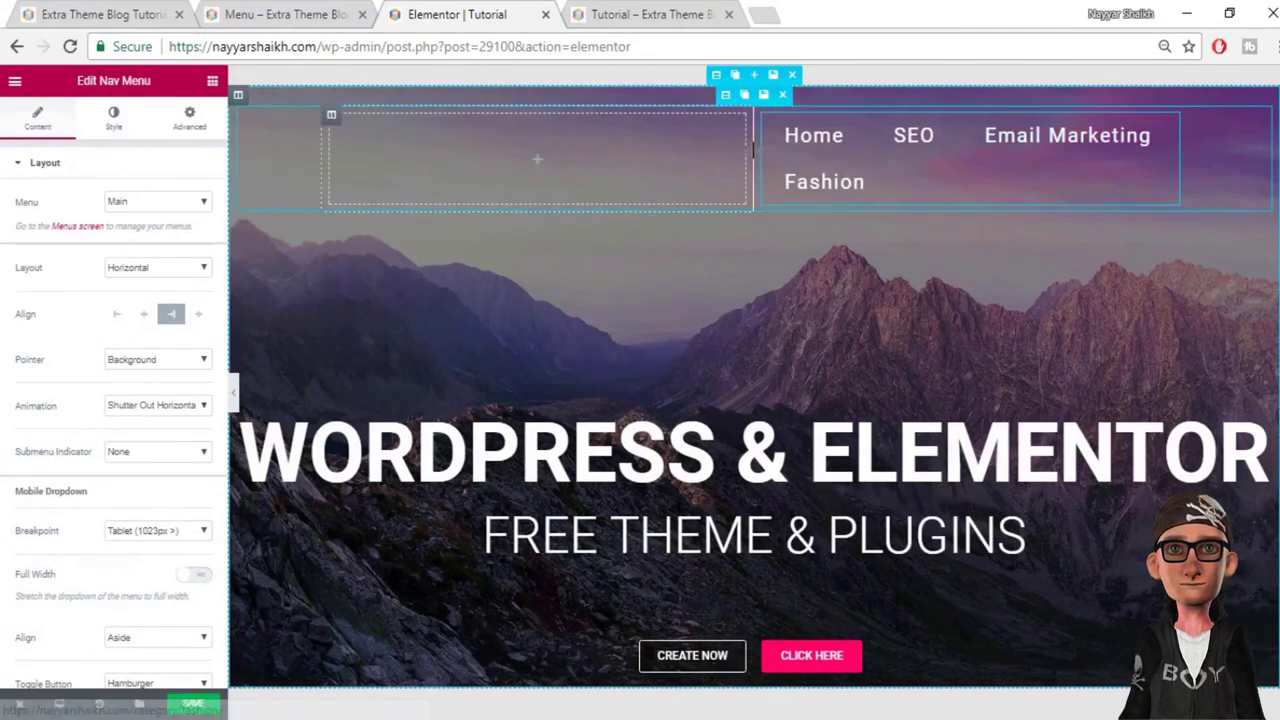
drag(754, 150, 617, 146)
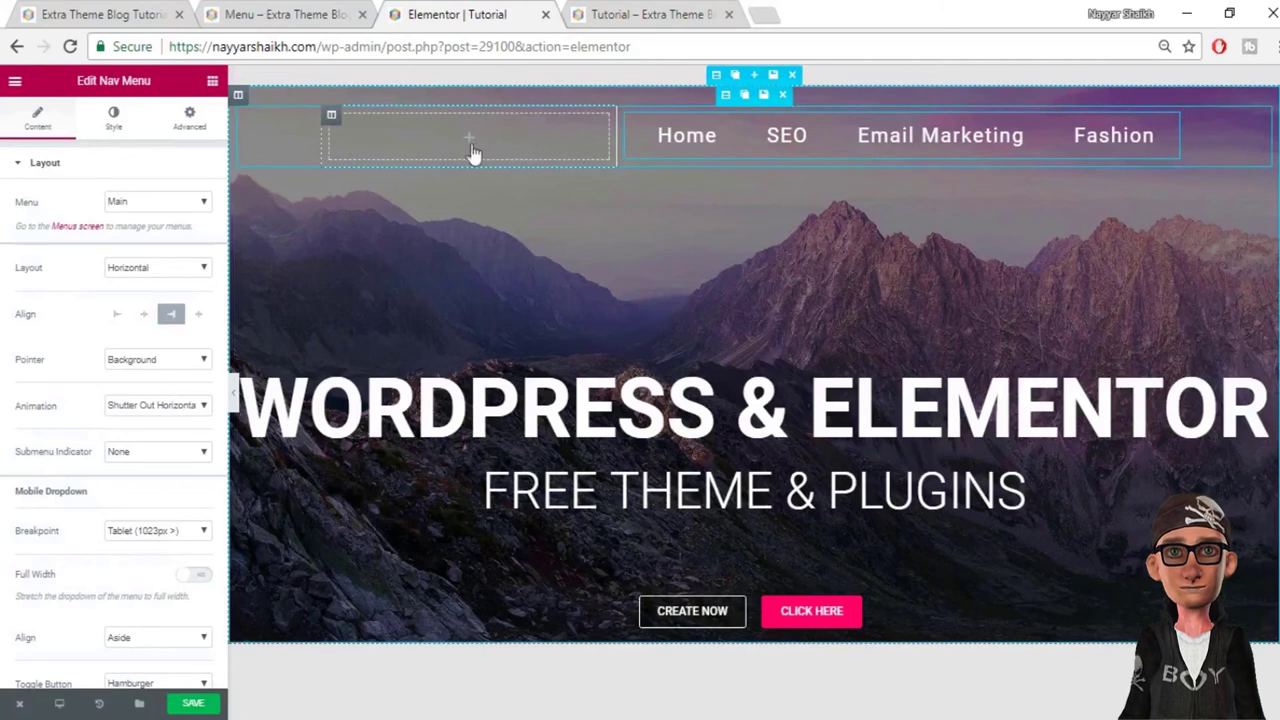
Step: Add an Image widget to the empty column beside the menu and insert digit.png from the media library as its image
click(214, 82)
drag(58, 270, 500, 134)
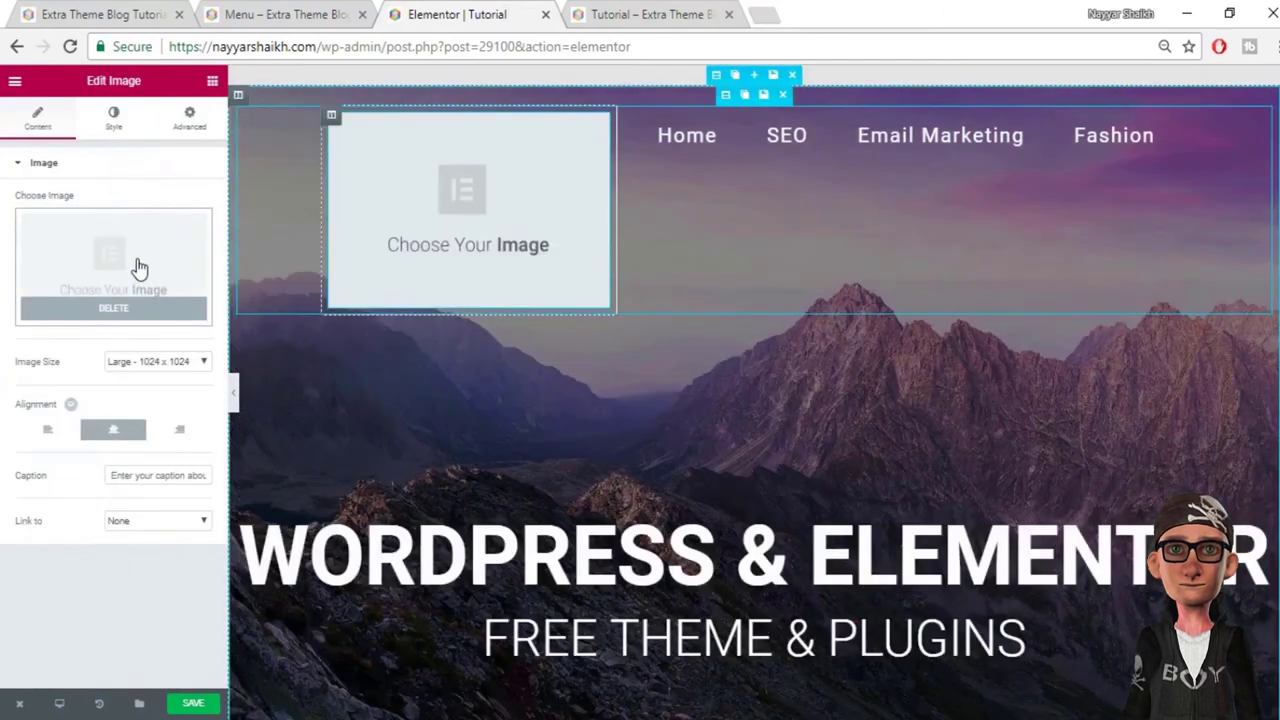
click(139, 268)
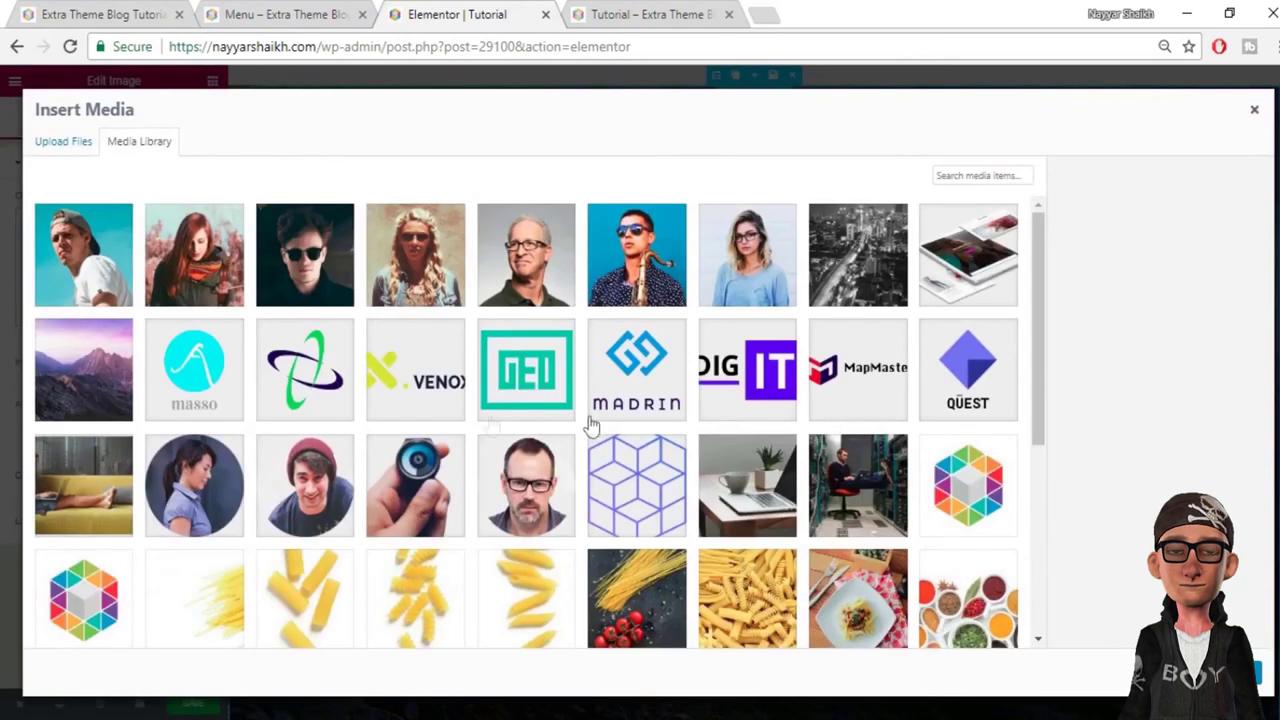
click(738, 388)
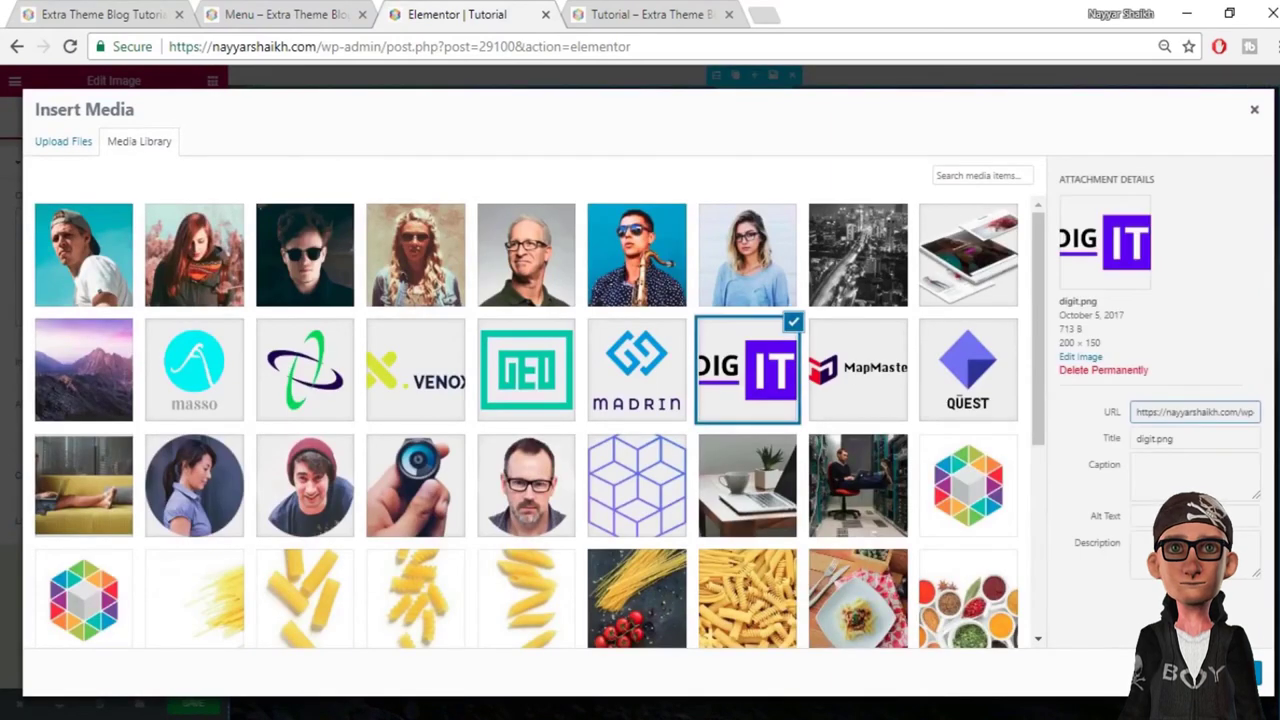
click(1230, 674)
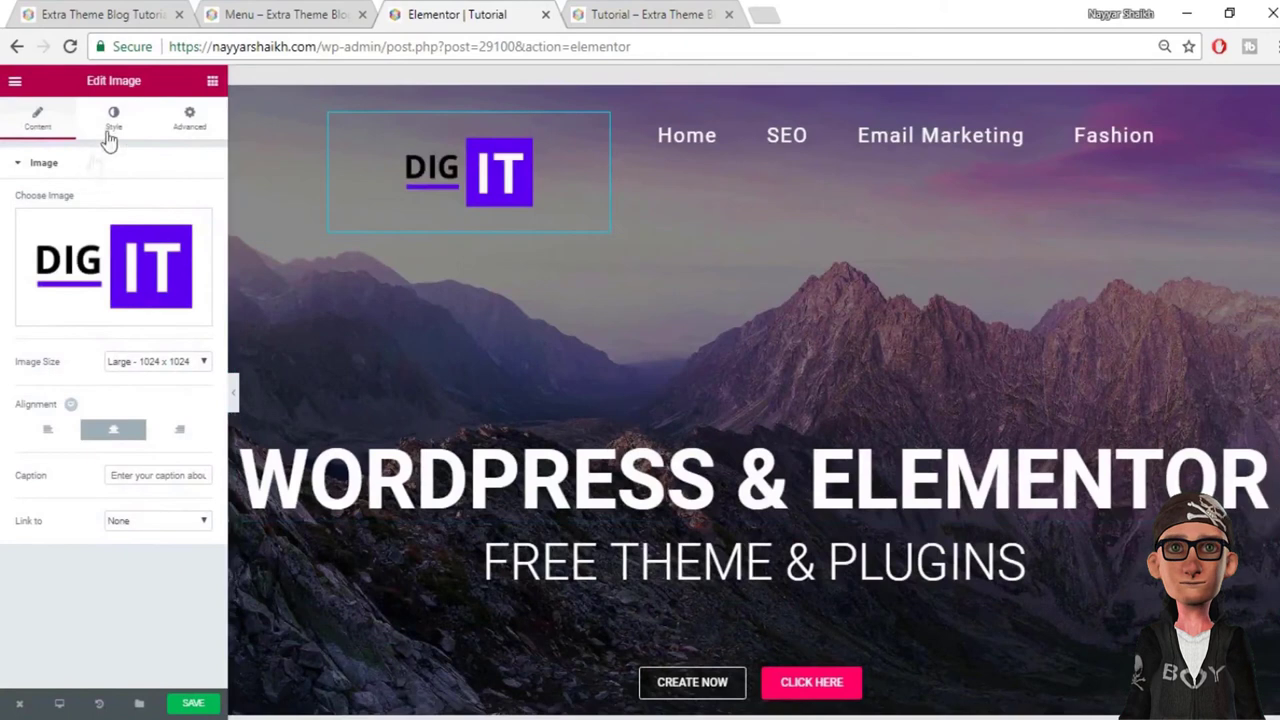
Step: Align the logo image to the left of its column
click(110, 128)
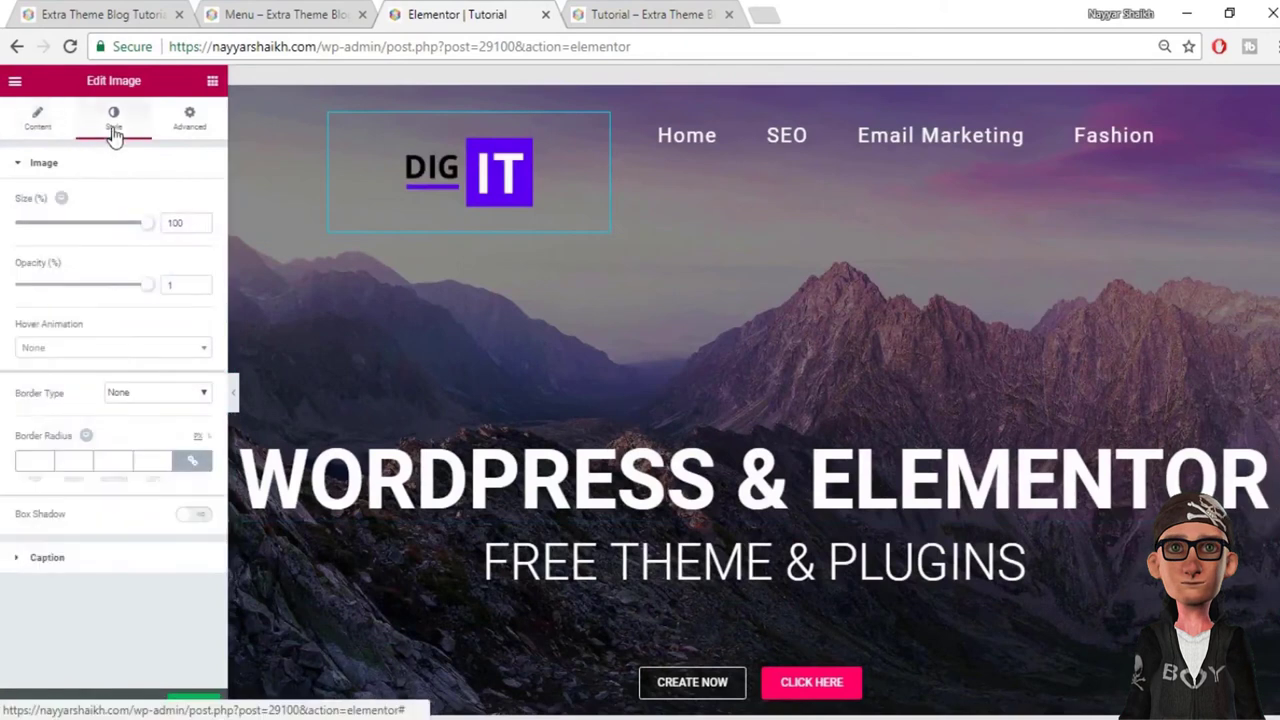
click(37, 120)
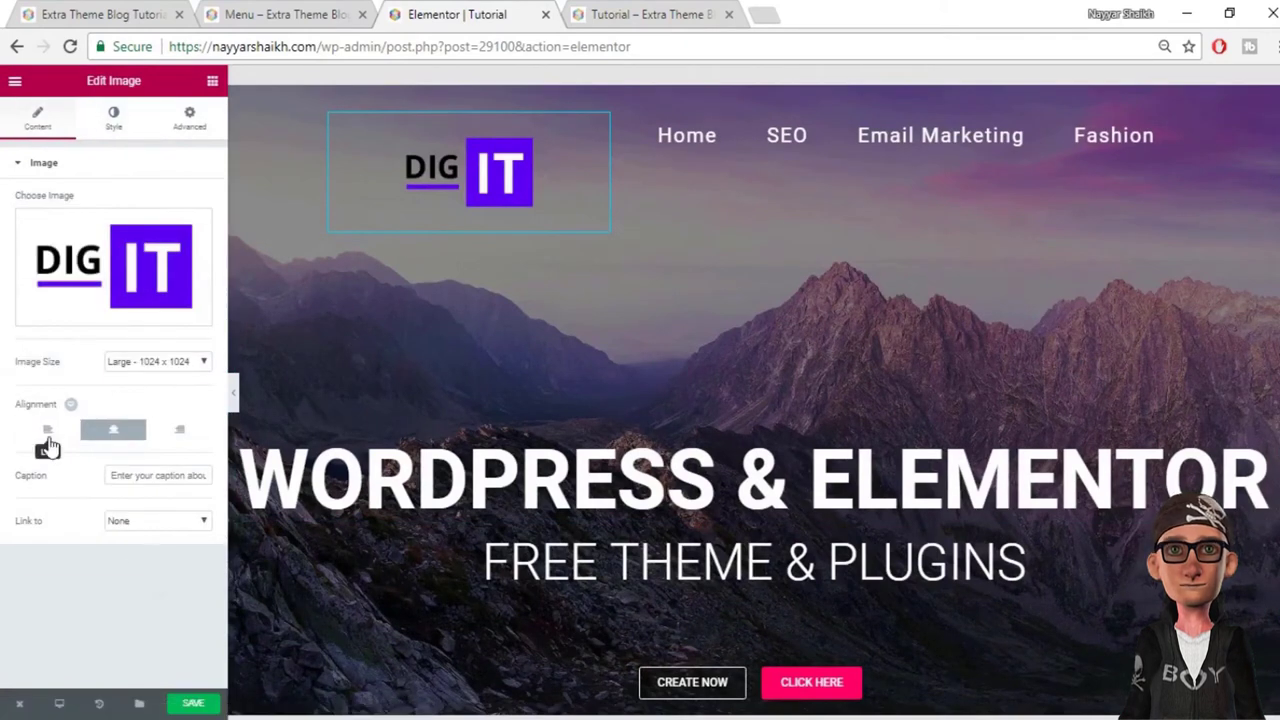
click(48, 437)
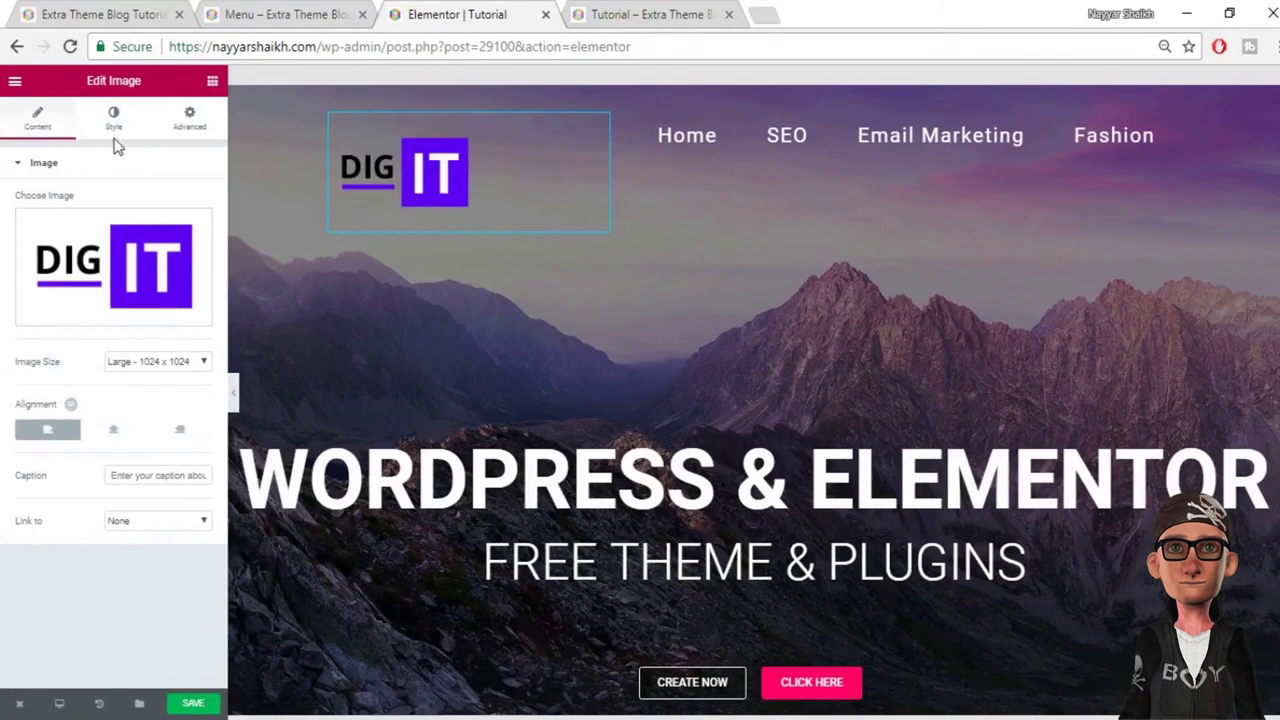
Step: Link the logo image to a custom URL, using the site's home page address copied from the Extra Theme Blog Tutorial browser tab
click(194, 524)
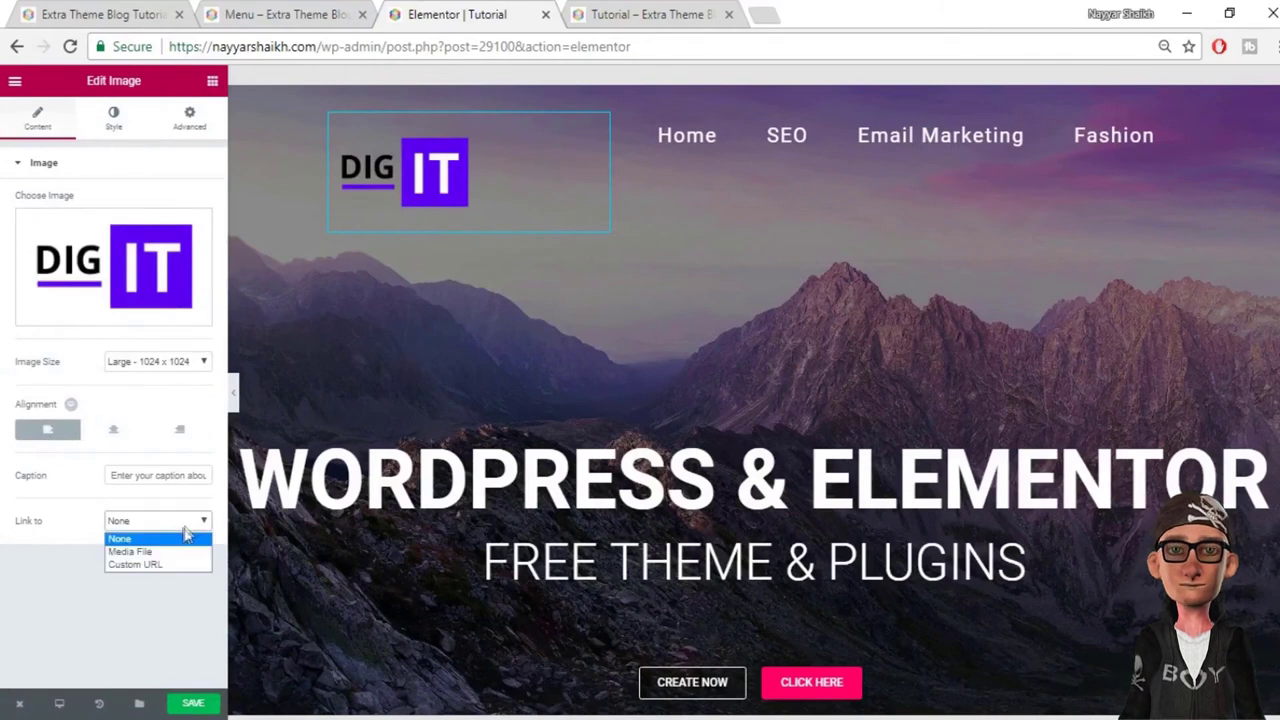
click(165, 566)
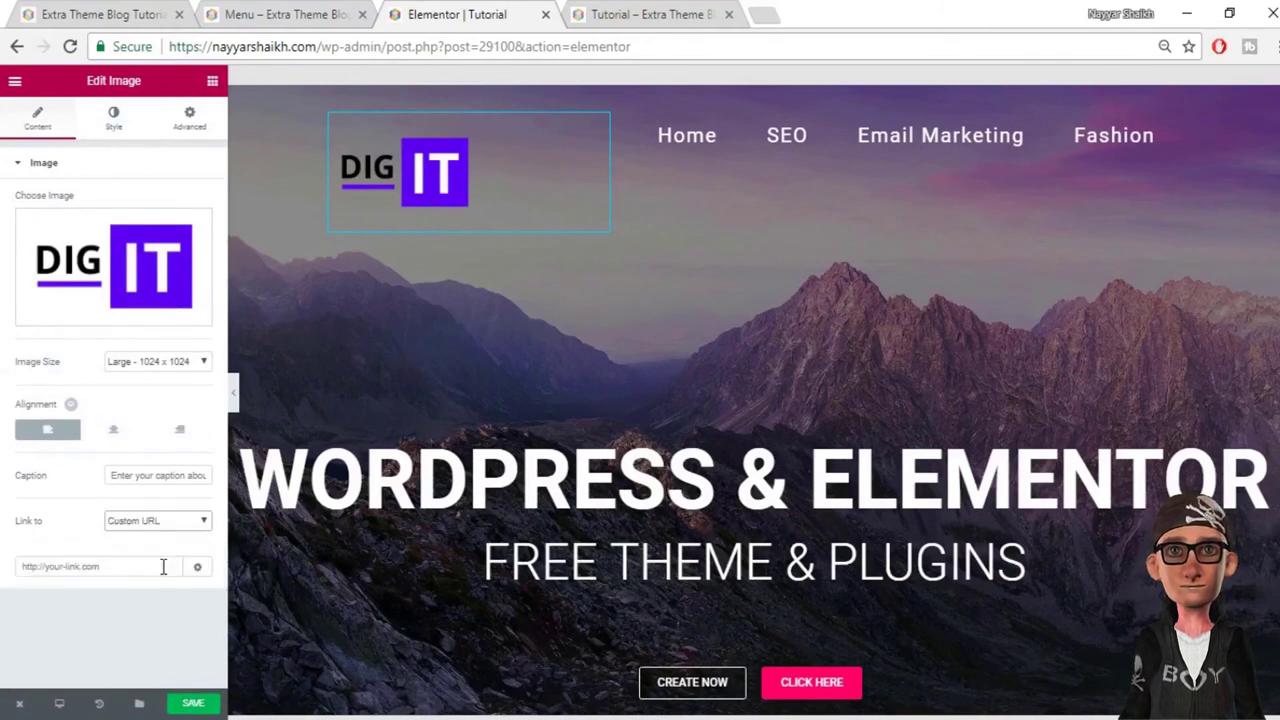
click(155, 565)
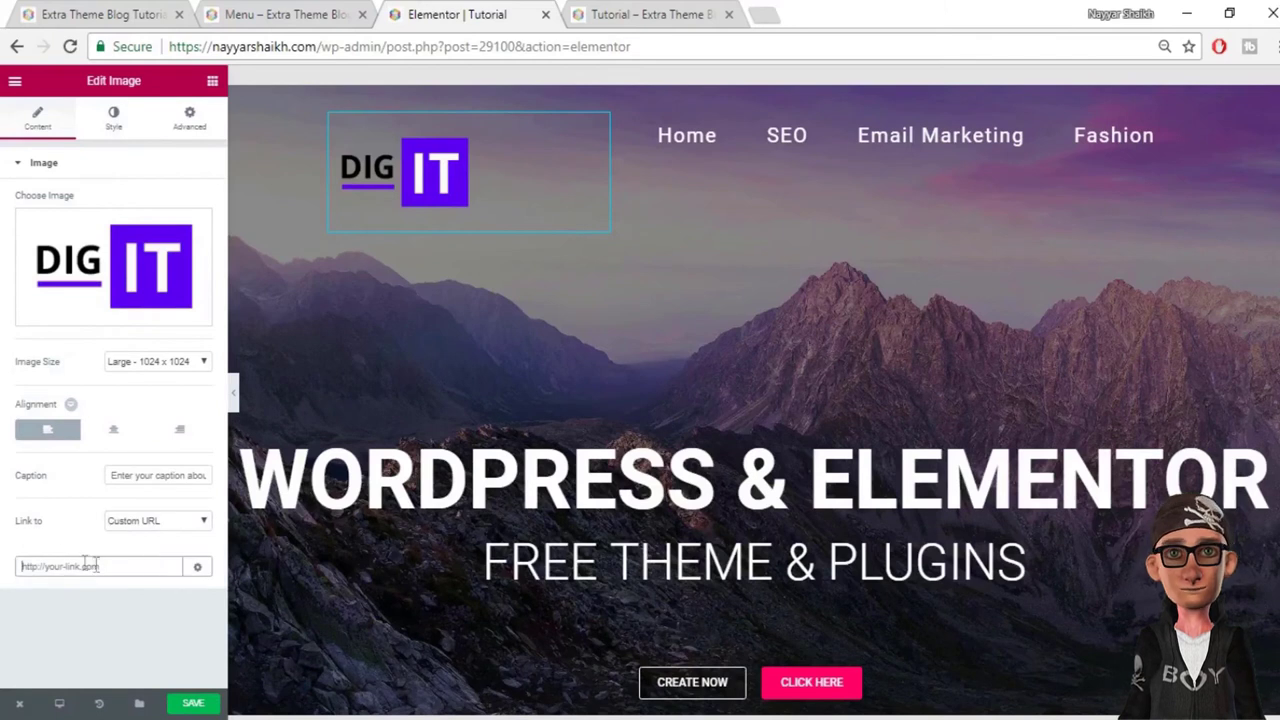
click(120, 14)
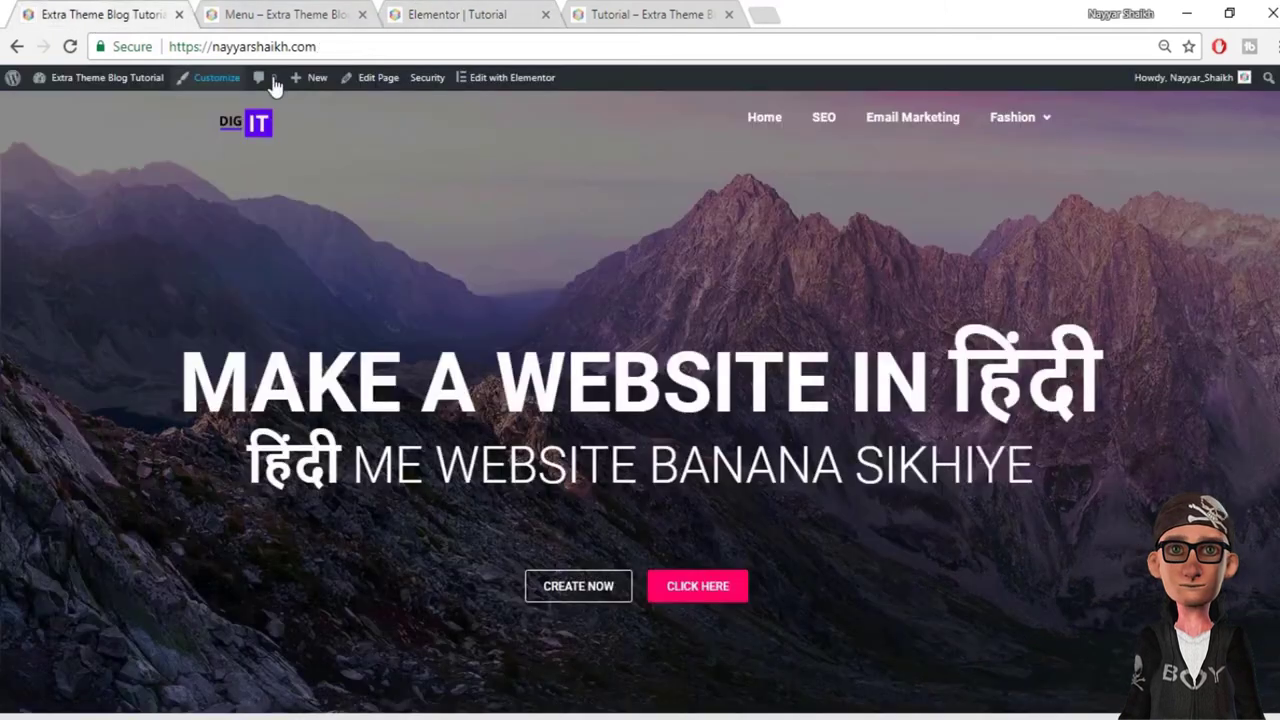
click(366, 46)
key(ctrl+c)
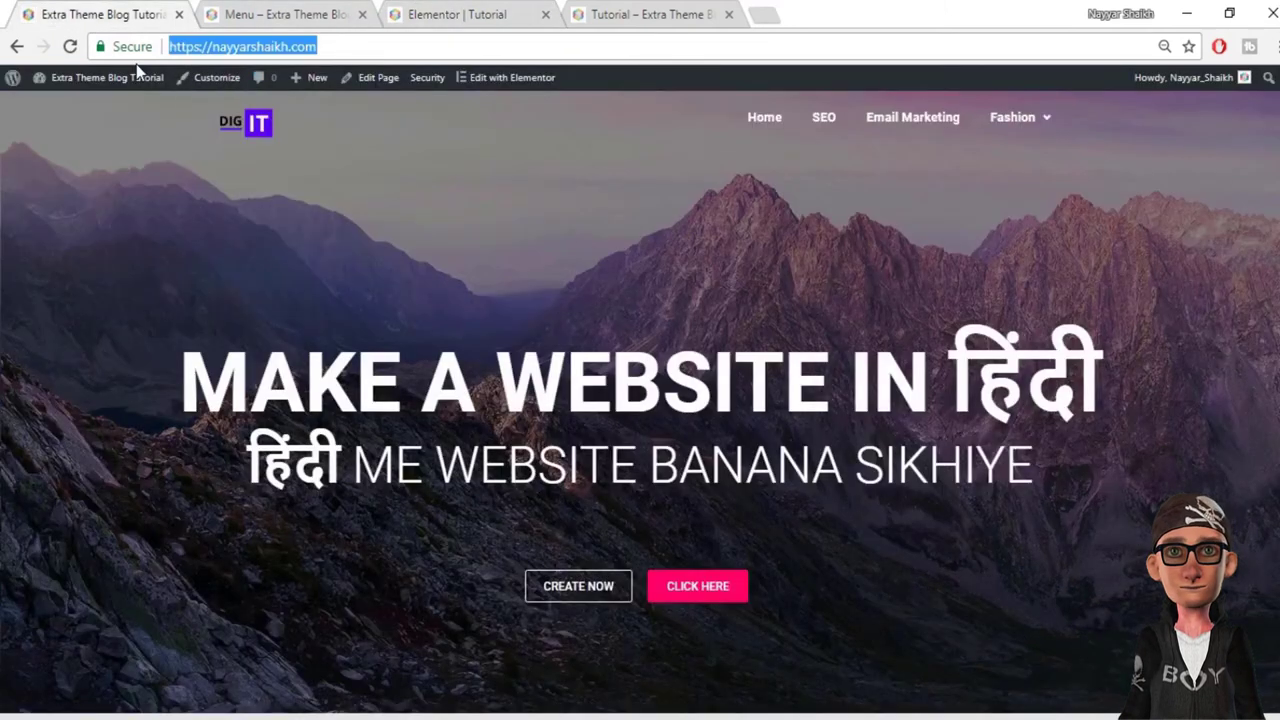
click(440, 14)
key(ctrl+v)
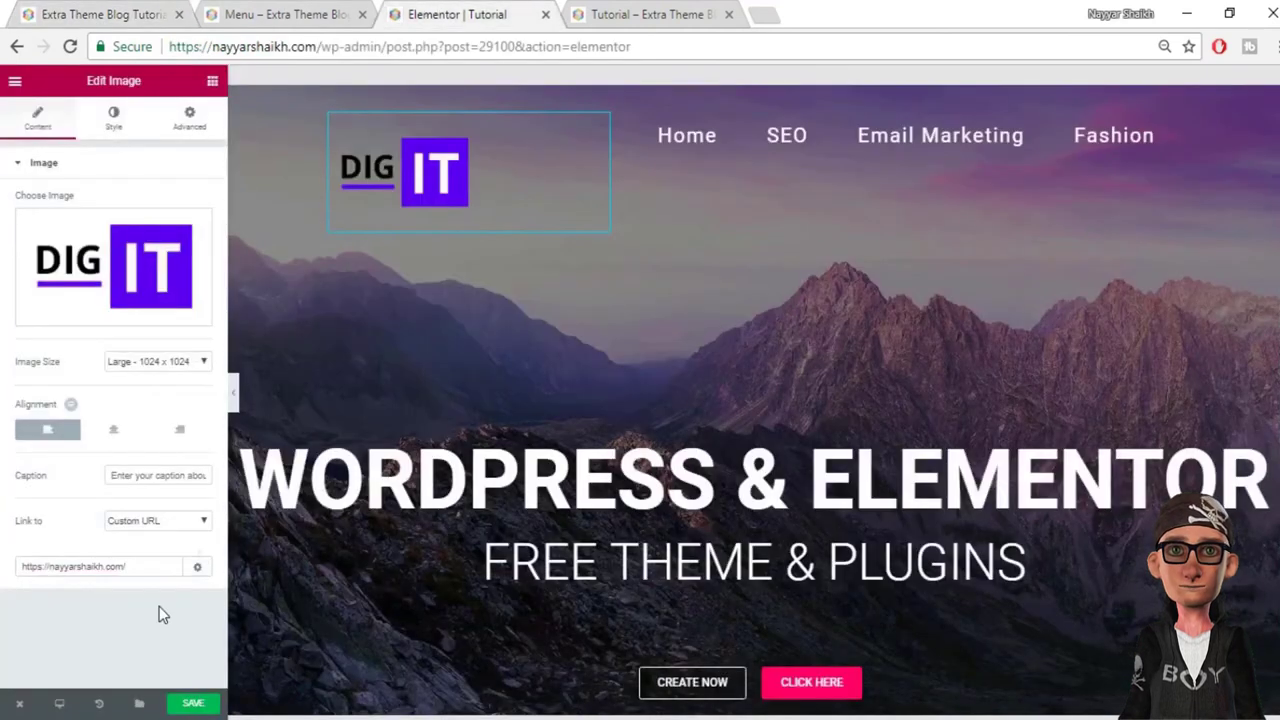
Step: Compare the logo with the one on the home page and set its size to 25%, leaving the opacity at 1
click(103, 10)
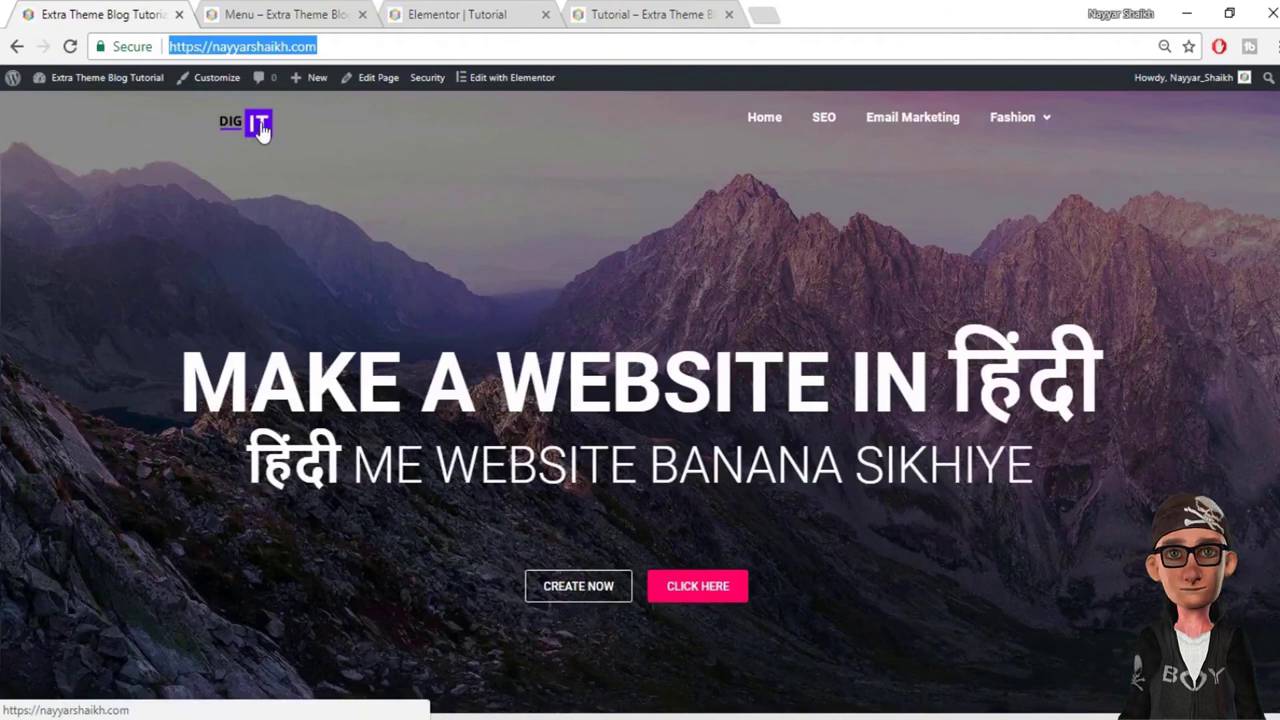
click(432, 12)
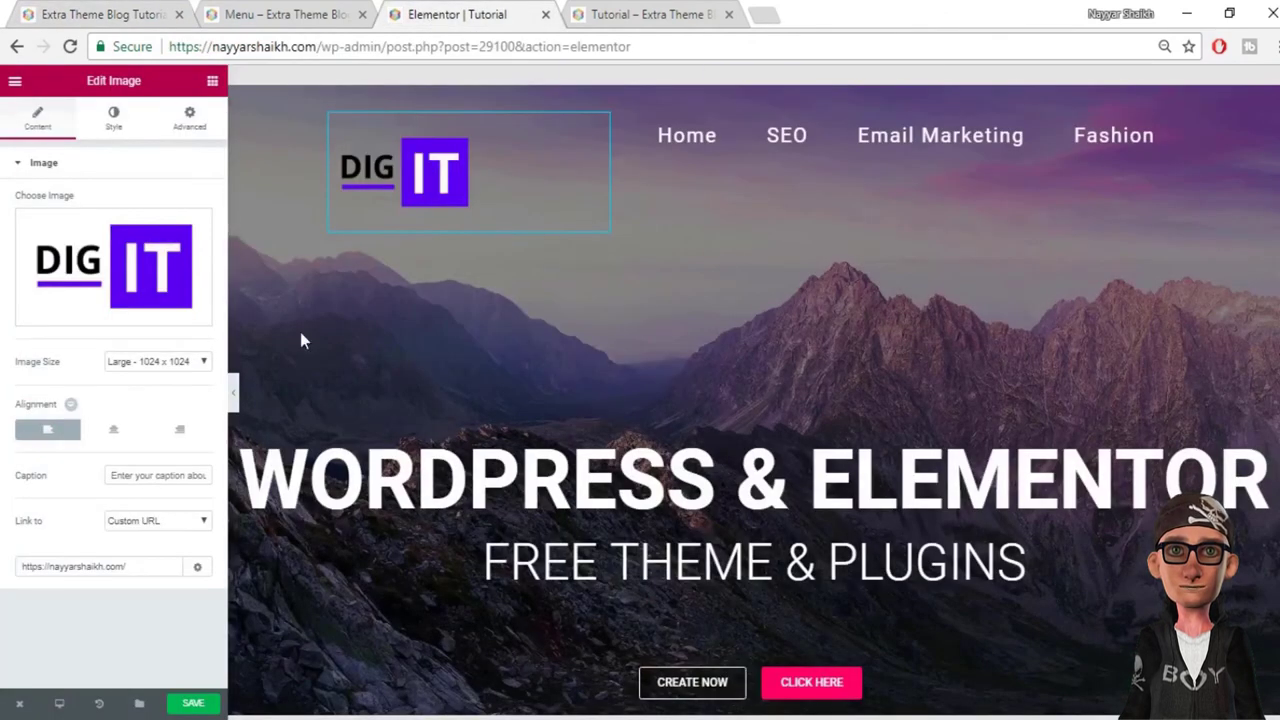
click(113, 118)
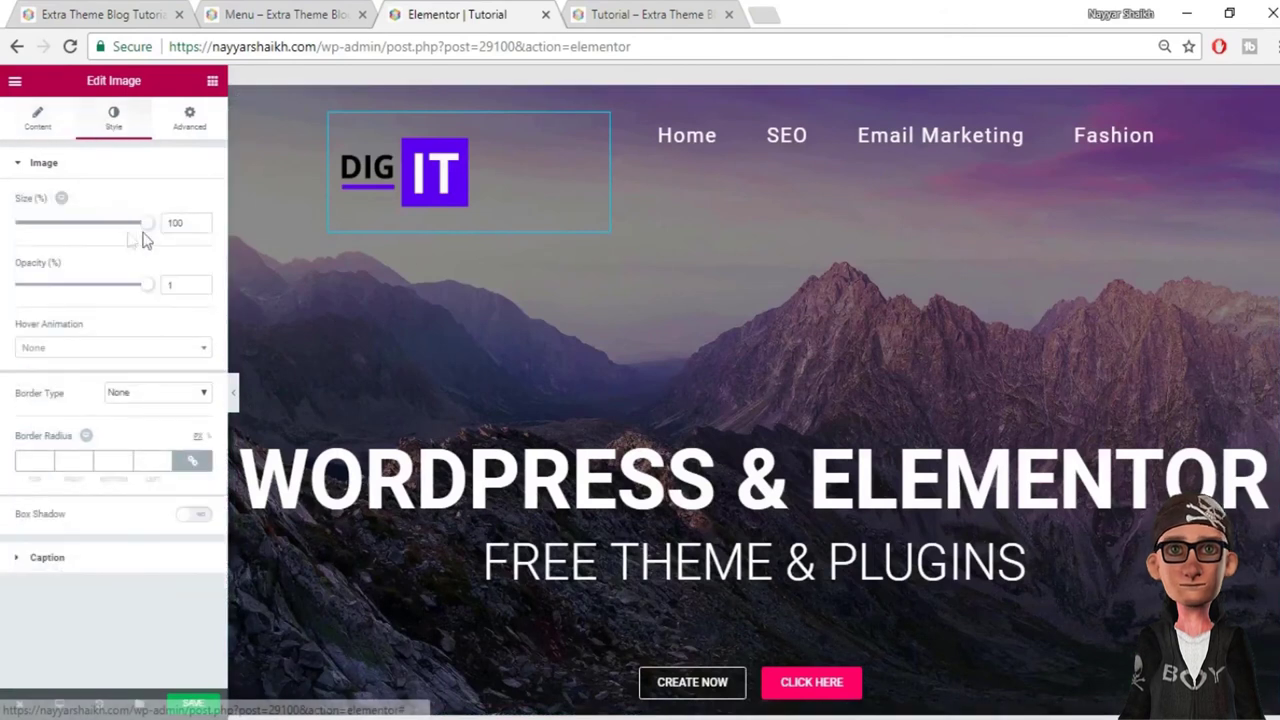
drag(122, 234, 57, 244)
drag(145, 295, 180, 311)
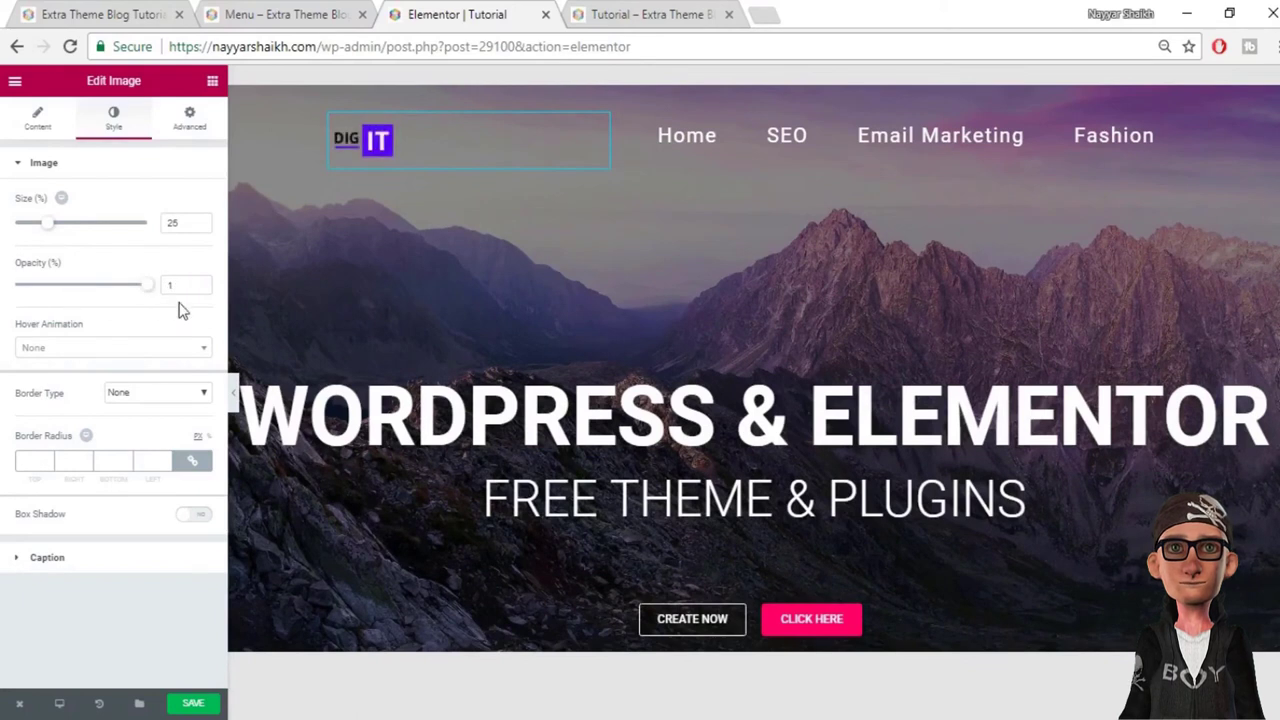
Step: Give the logo image the Grow hover animation and save the page
click(144, 357)
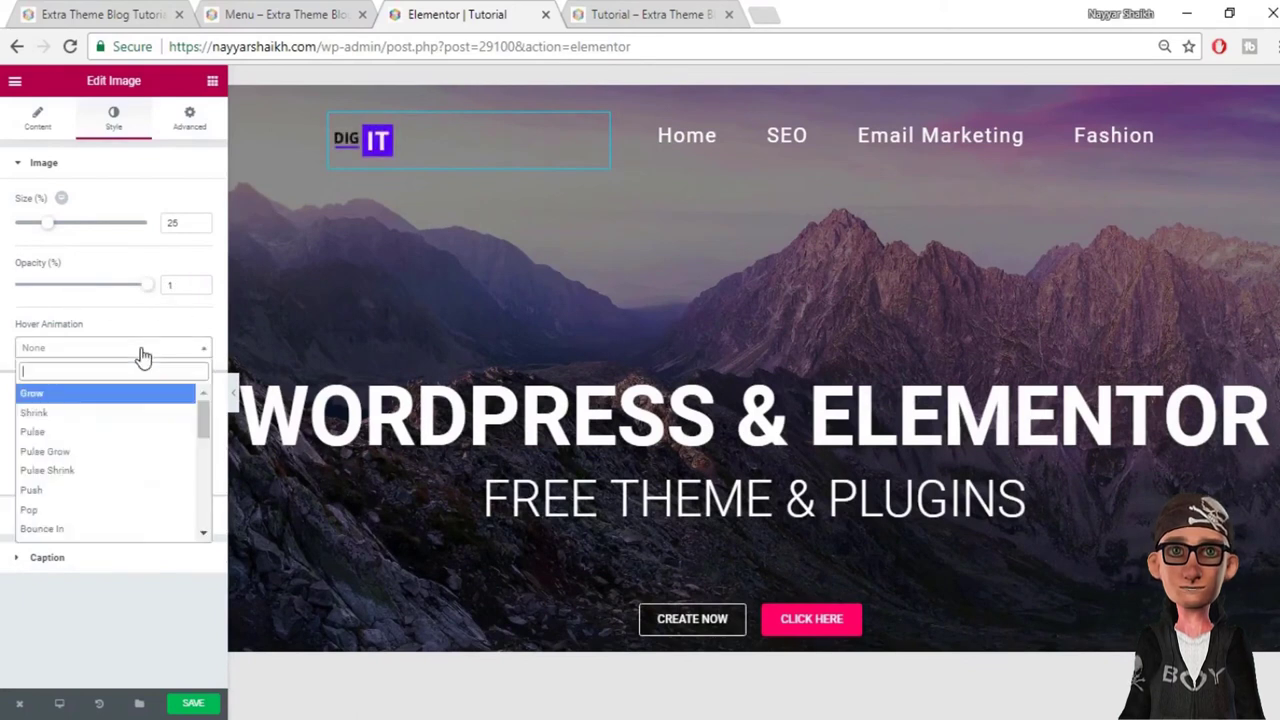
click(86, 394)
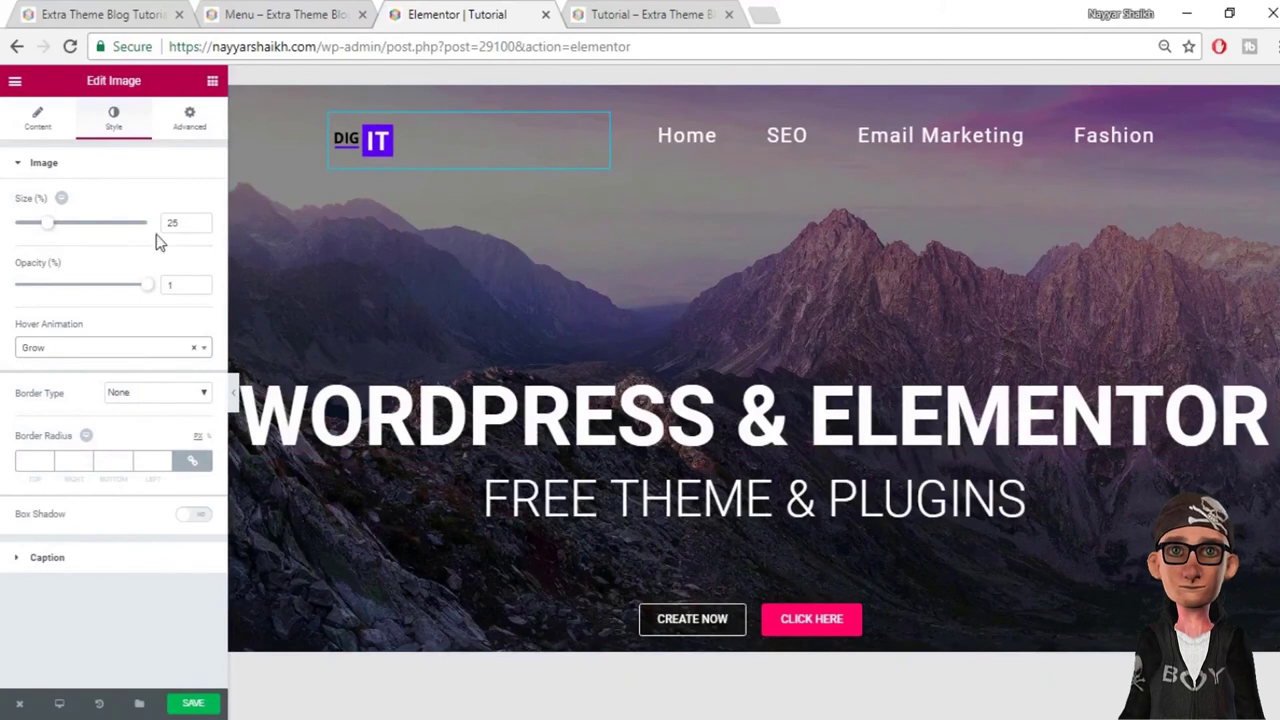
click(186, 704)
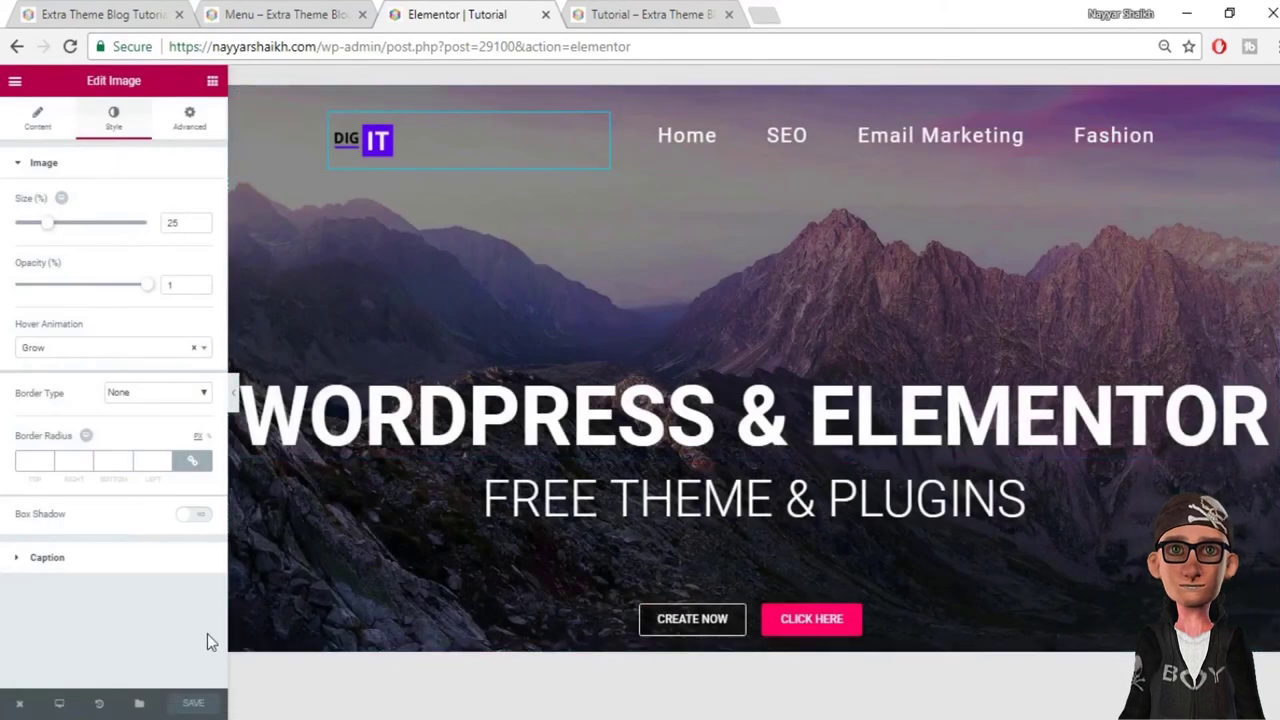
Step: In the mobile preview, set the logo's size to 48% and align it to the right
click(60, 706)
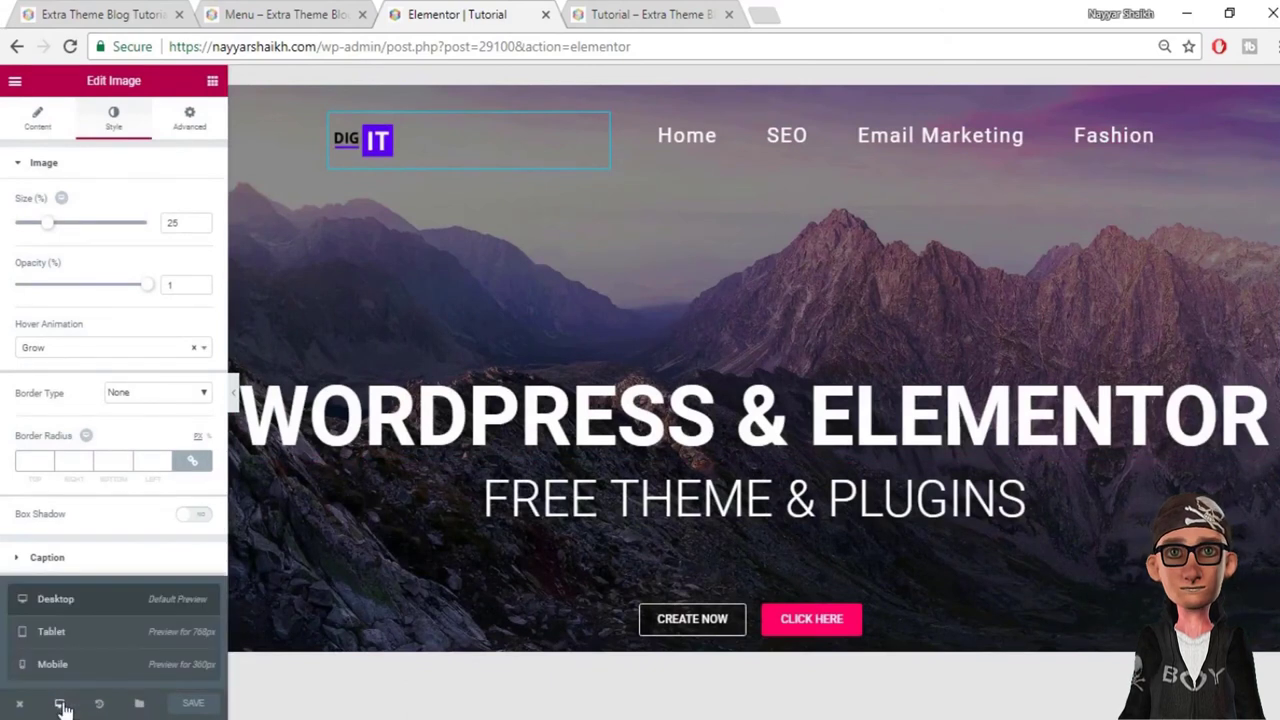
click(68, 666)
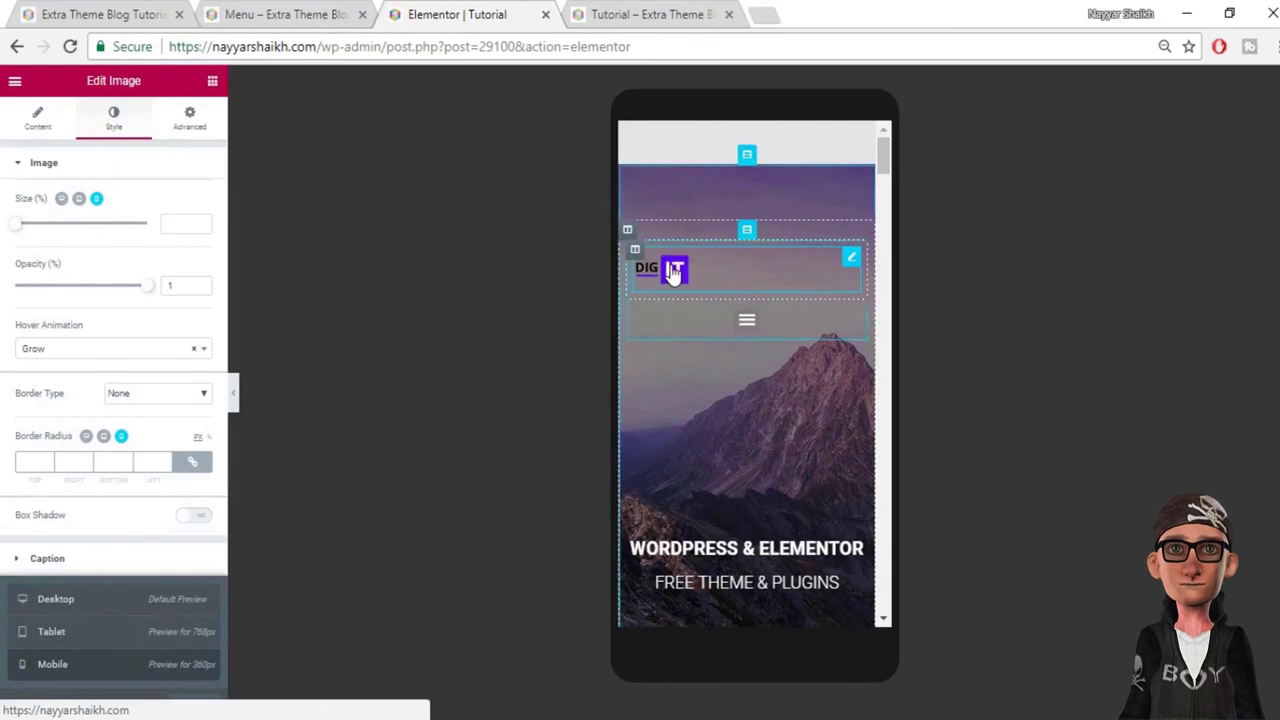
click(40, 128)
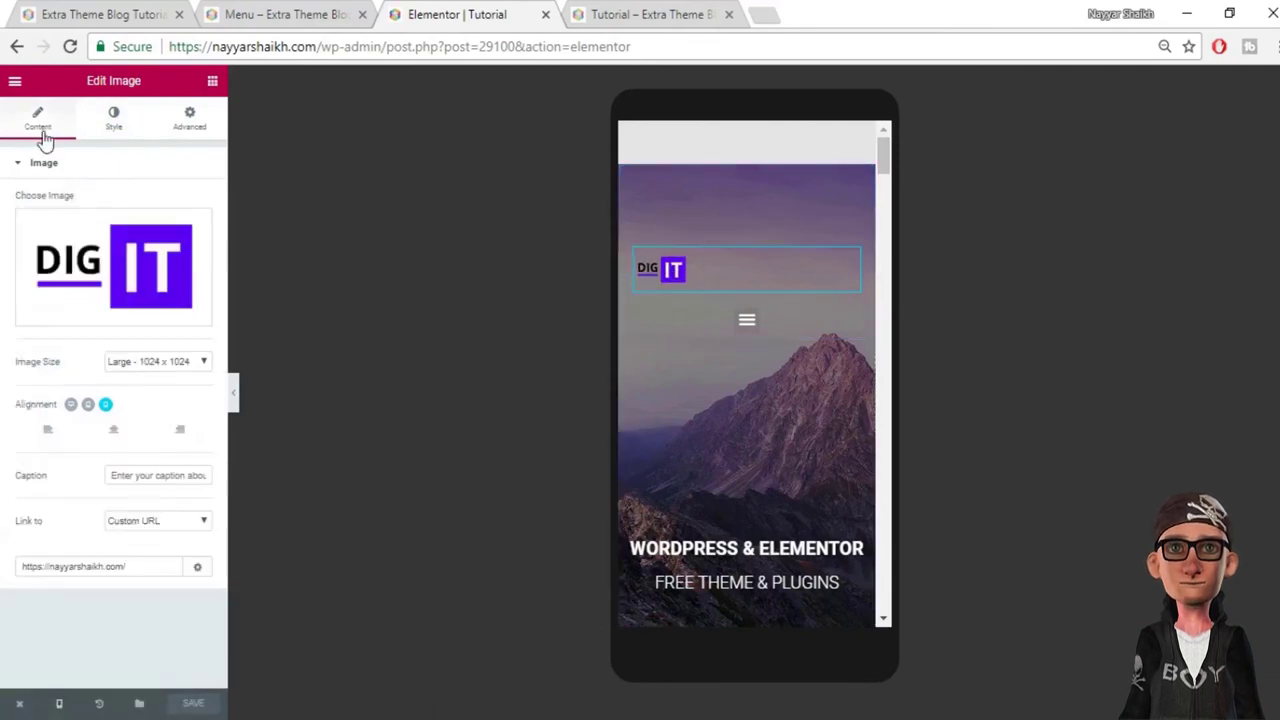
click(120, 436)
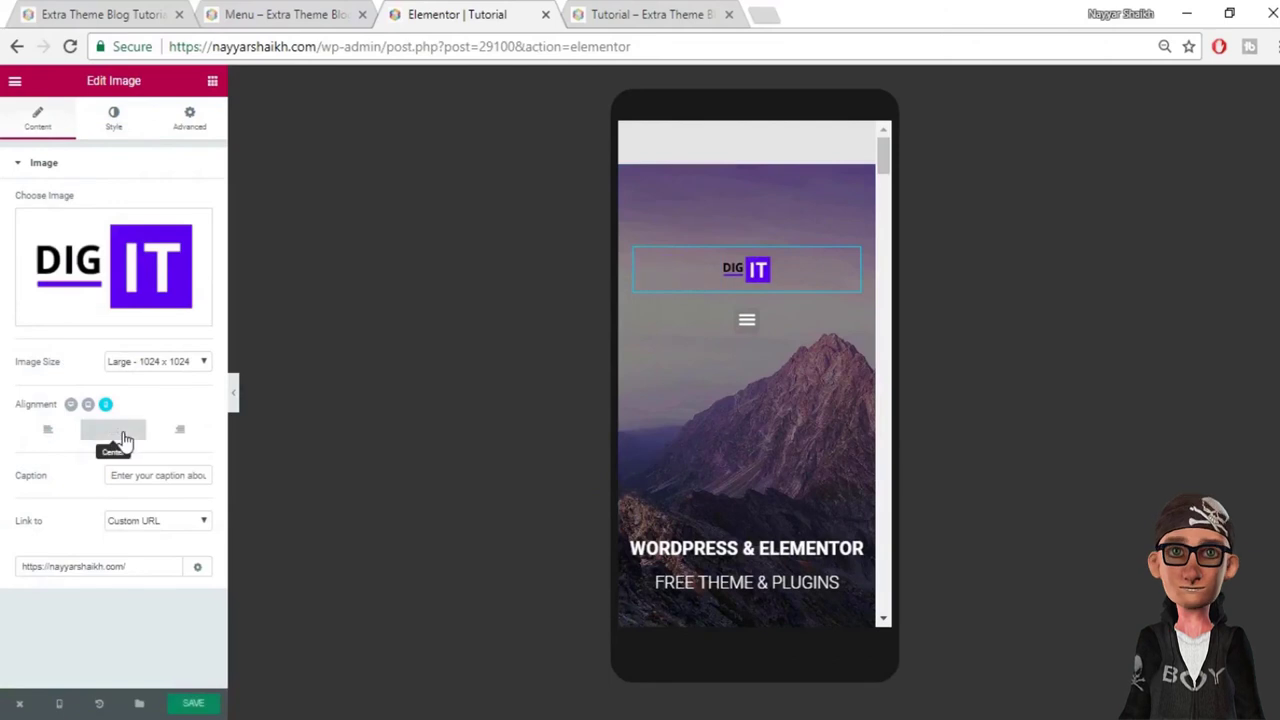
click(116, 120)
drag(22, 227, 84, 238)
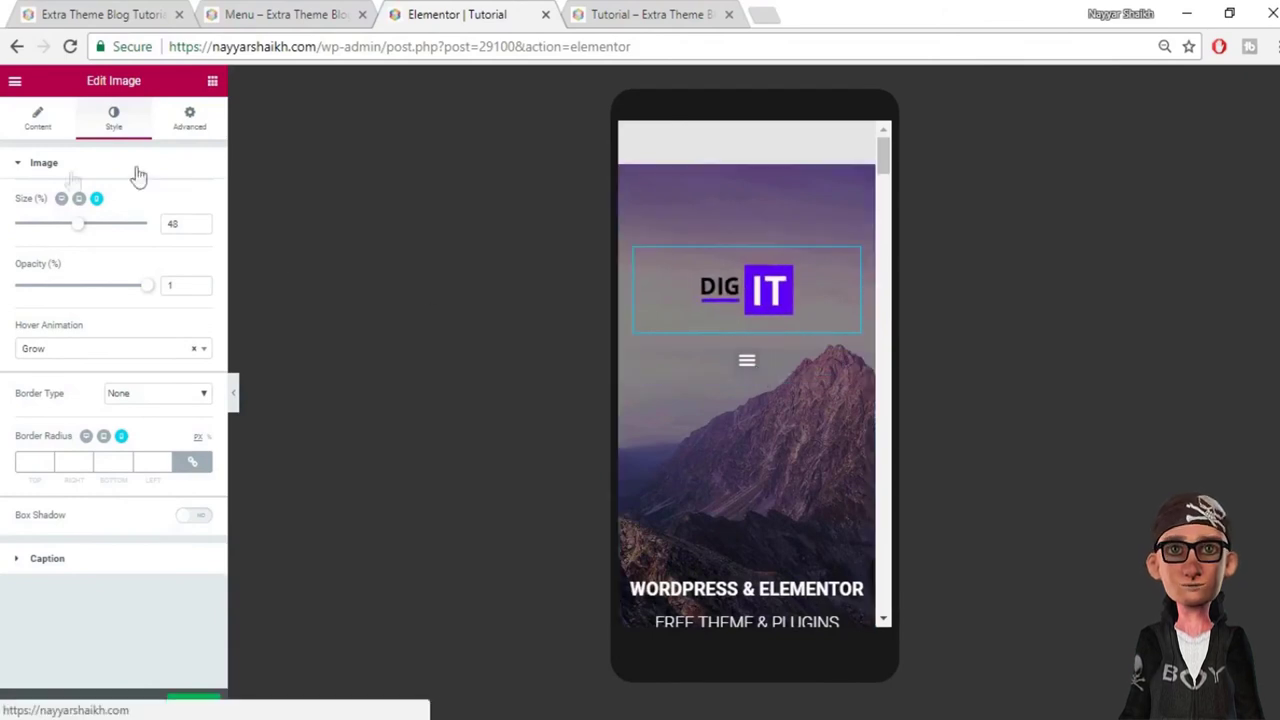
click(40, 124)
click(179, 431)
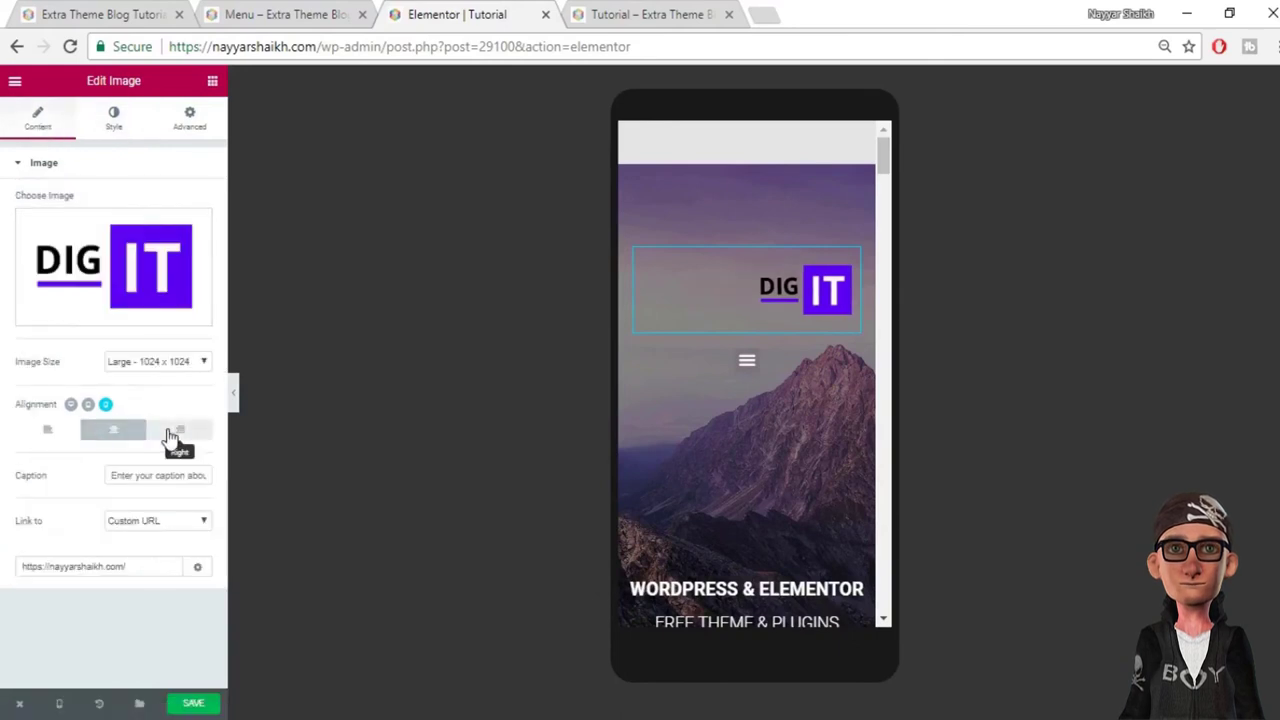
Step: Clear the Nav Menu's horizontal alignment and set its mobile hamburger toggle alignment to left
click(742, 364)
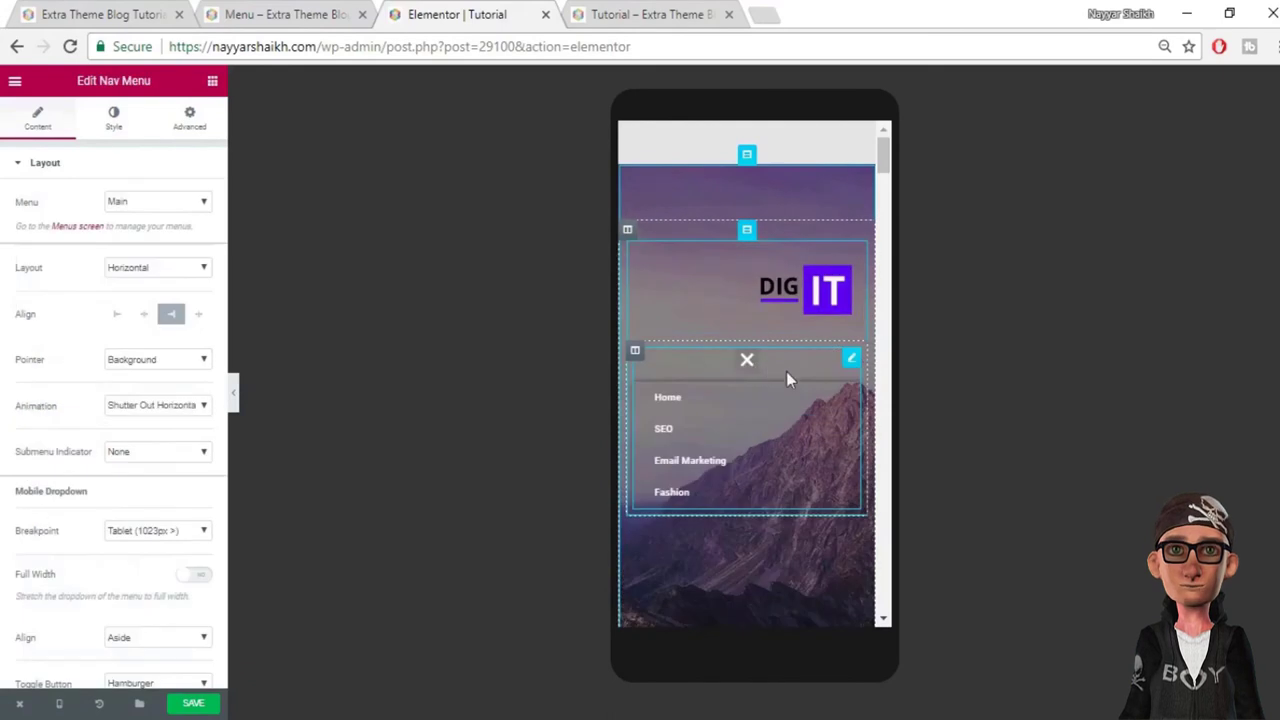
click(746, 362)
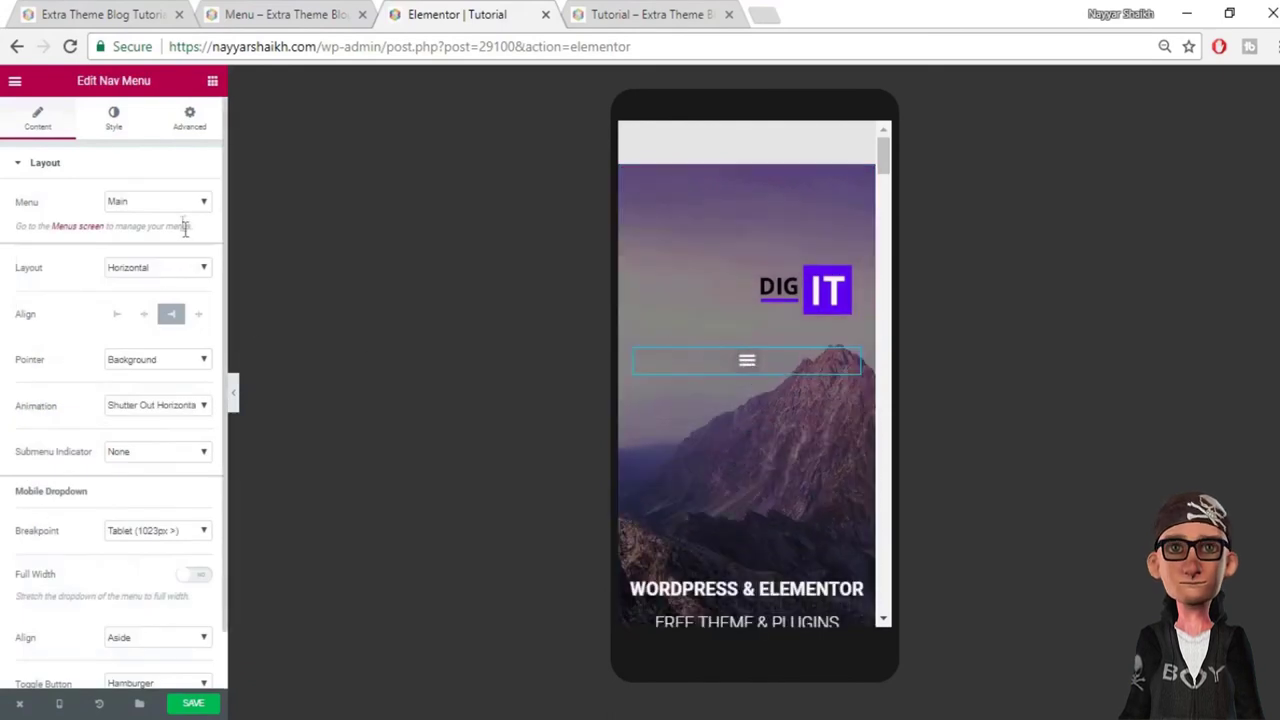
scroll(106, 457, down, 2)
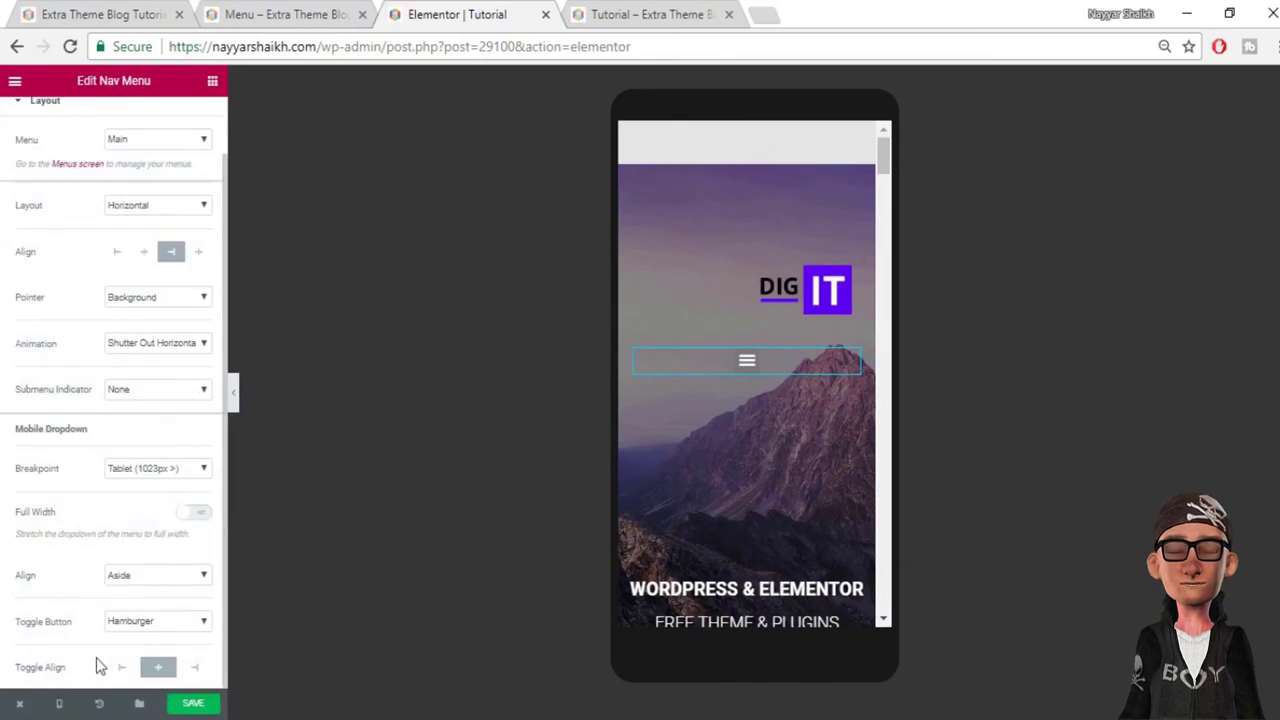
click(118, 255)
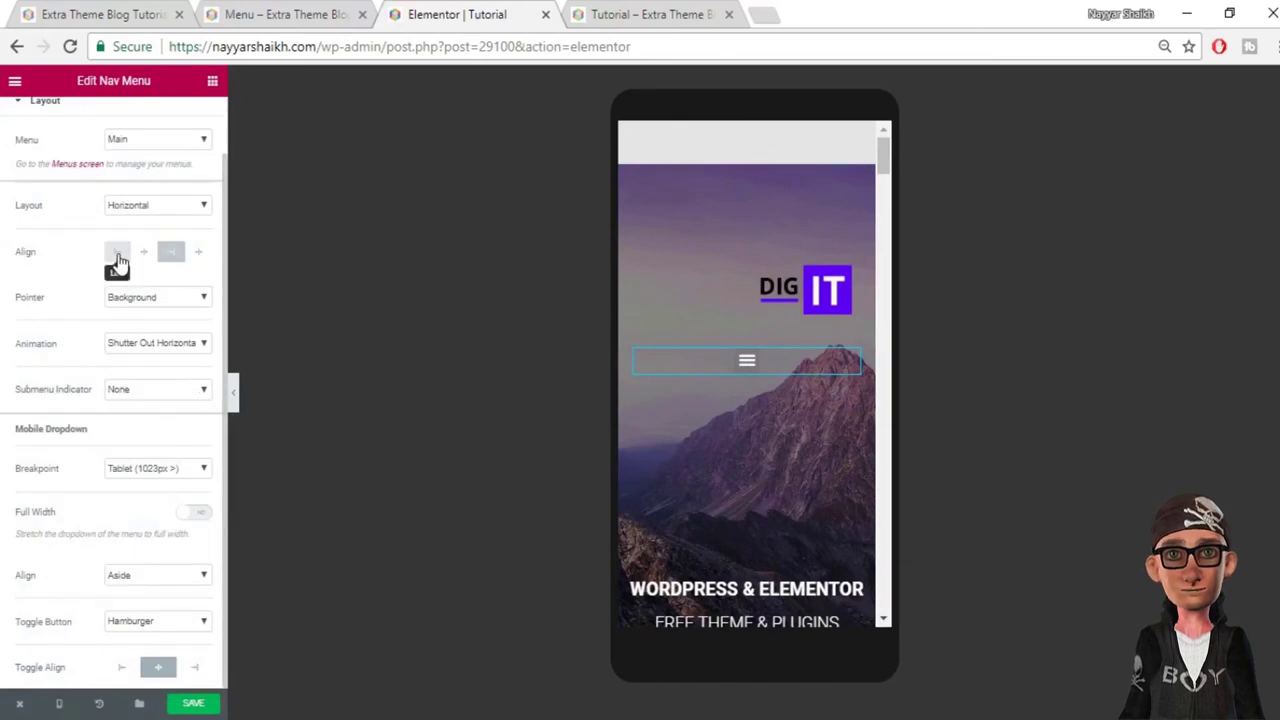
click(118, 258)
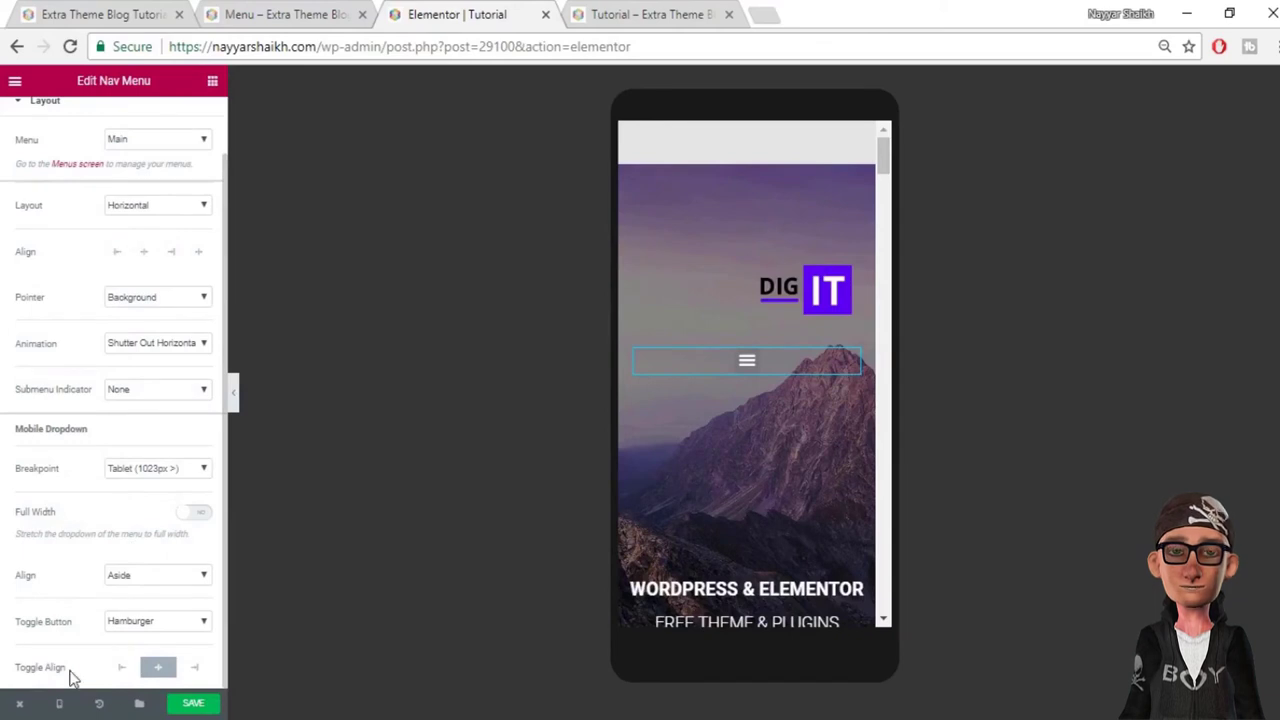
click(121, 670)
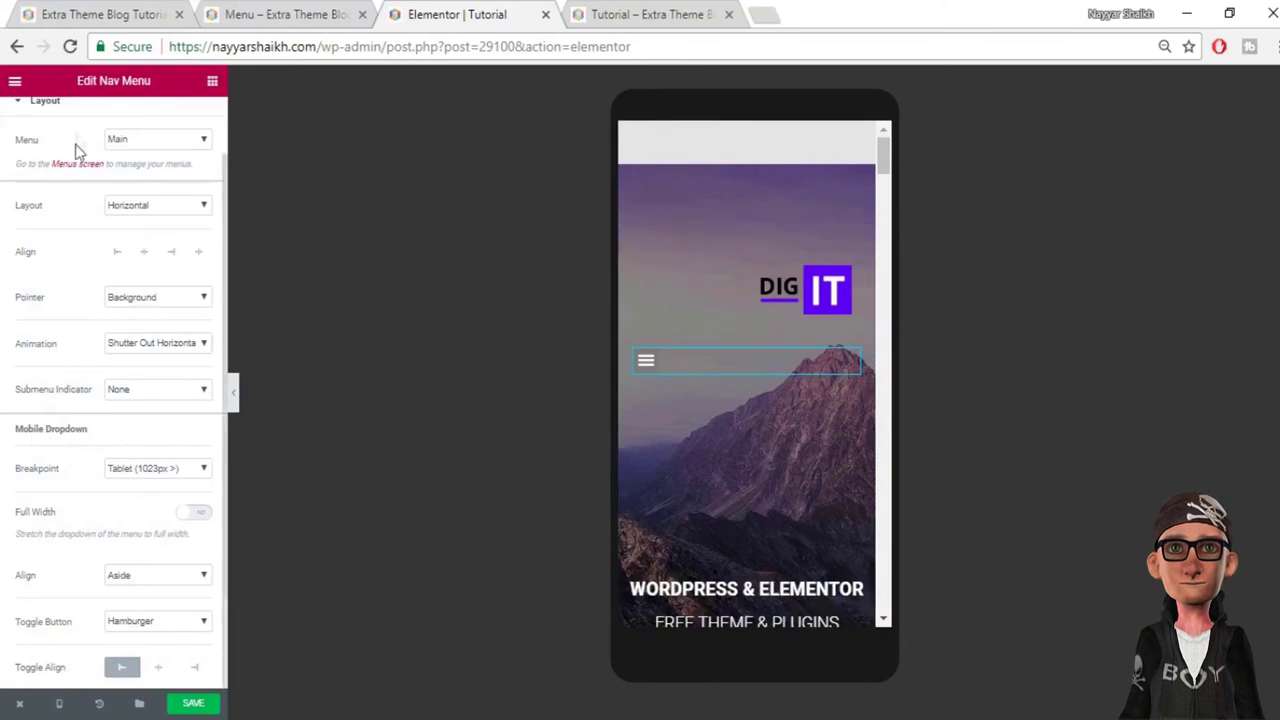
Step: Set the size of the Nav Menu's toggle button to 42
scroll(143, 354, up, 1)
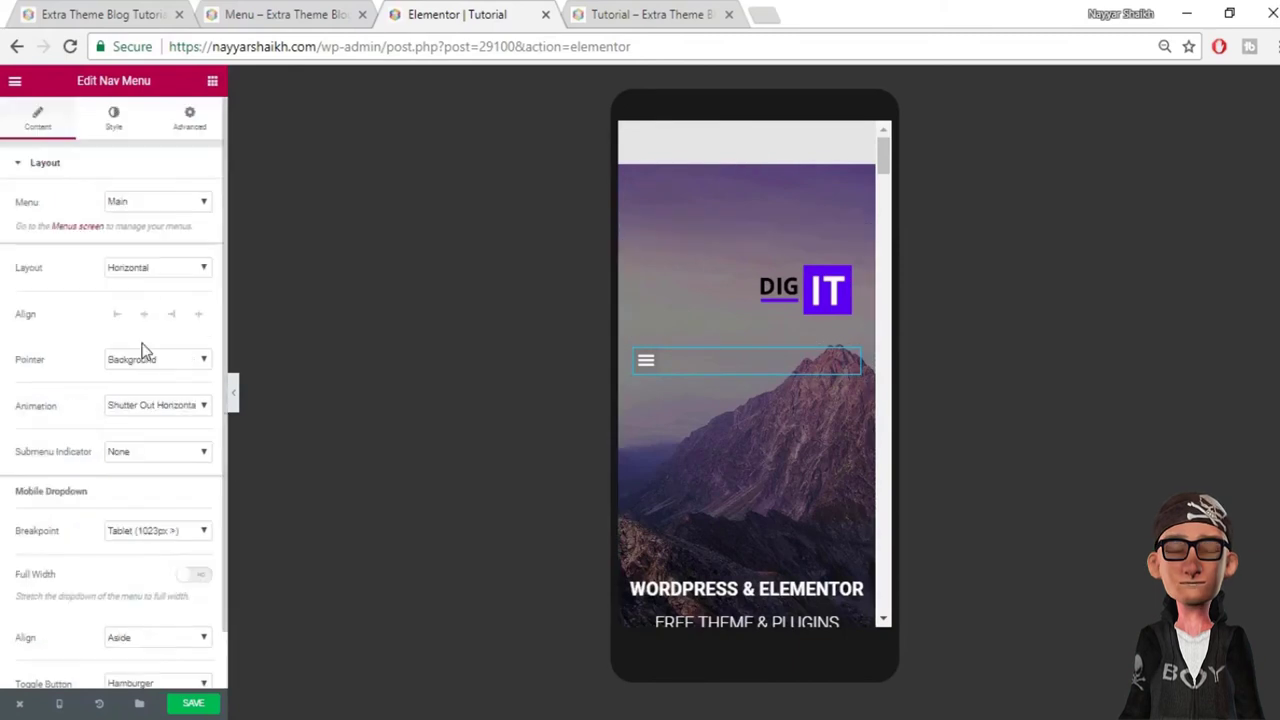
click(114, 124)
click(107, 174)
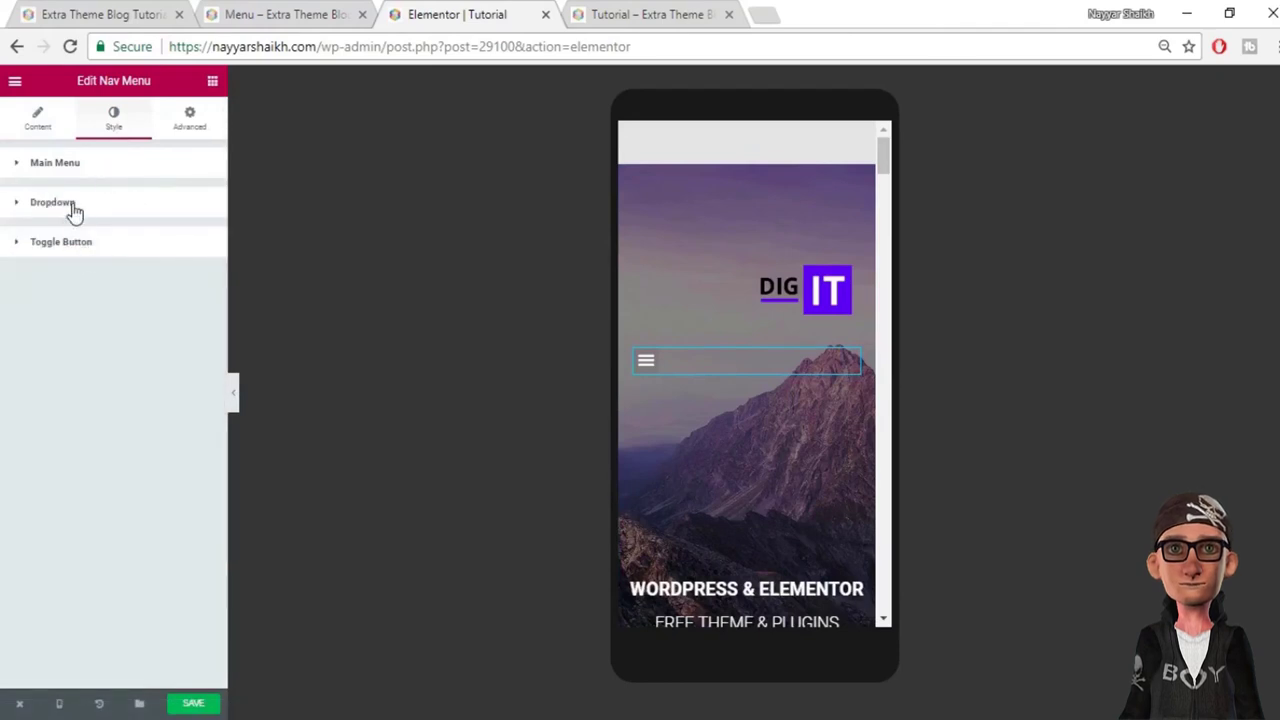
click(69, 250)
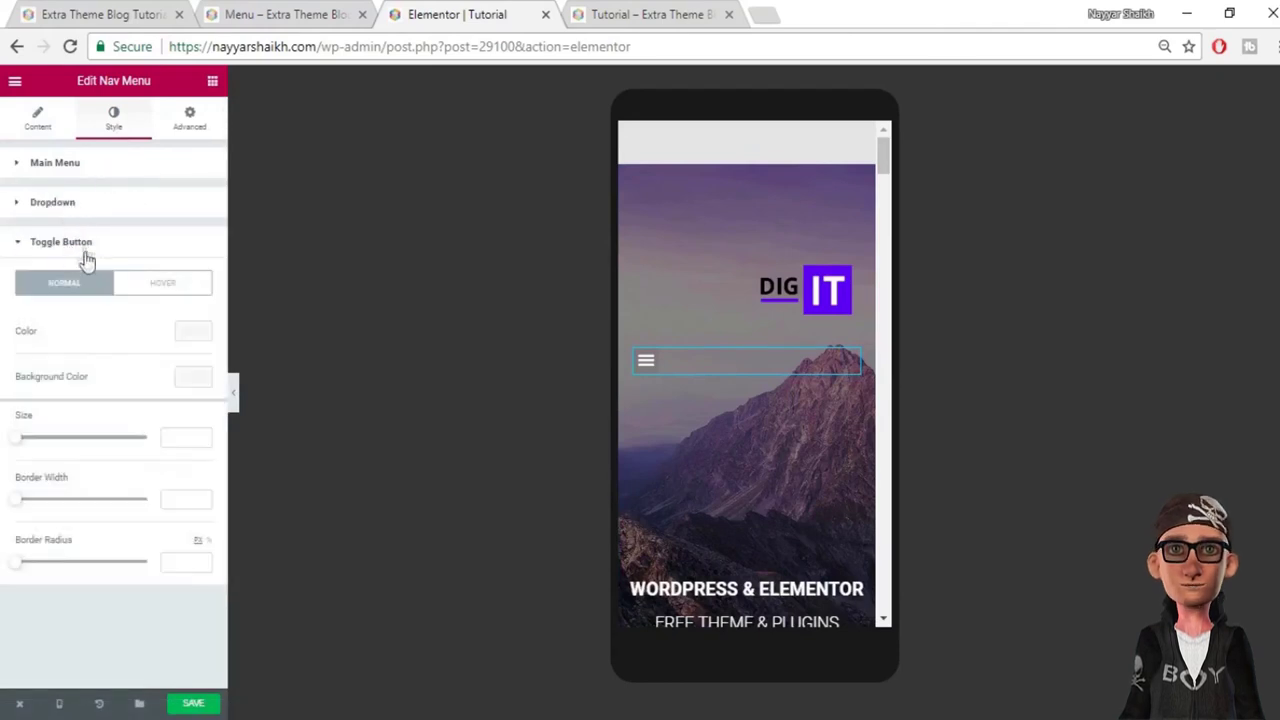
drag(20, 440, 60, 443)
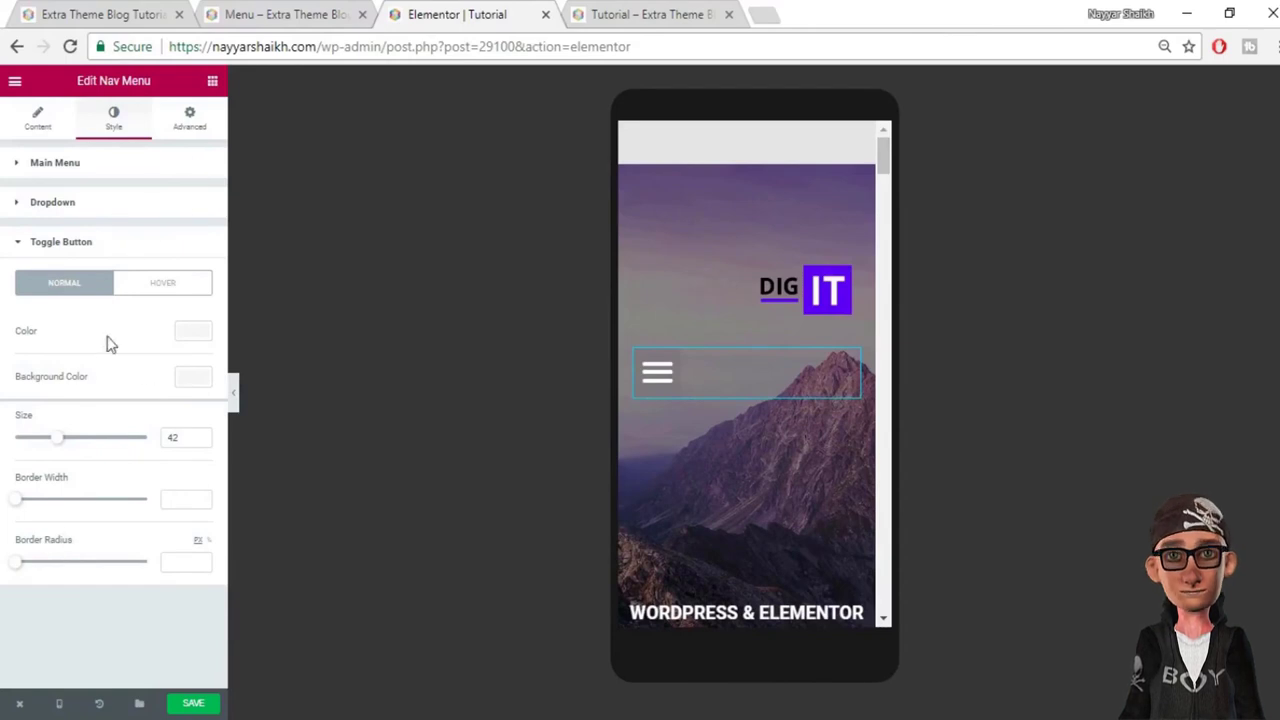
Step: Color the toggle button's icon white (#ffffff) and its background dark gray (#54595f) in the normal state
click(190, 334)
click(158, 516)
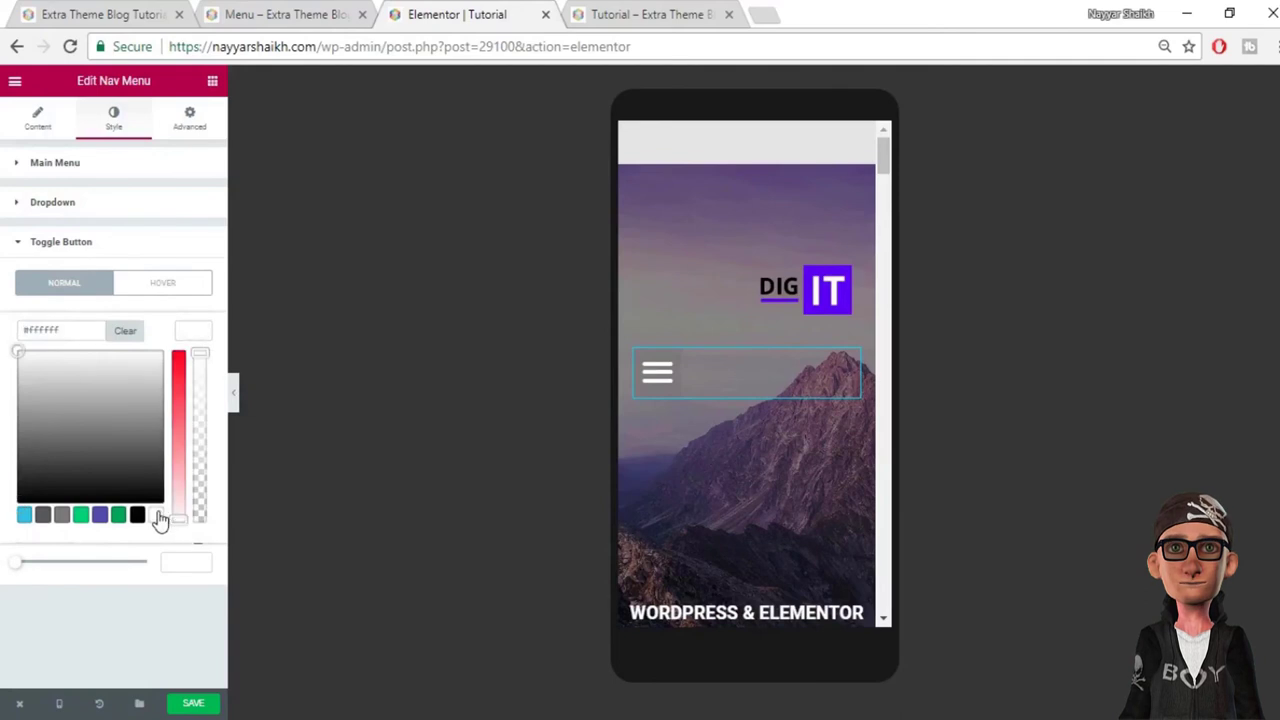
click(207, 332)
click(192, 380)
click(49, 562)
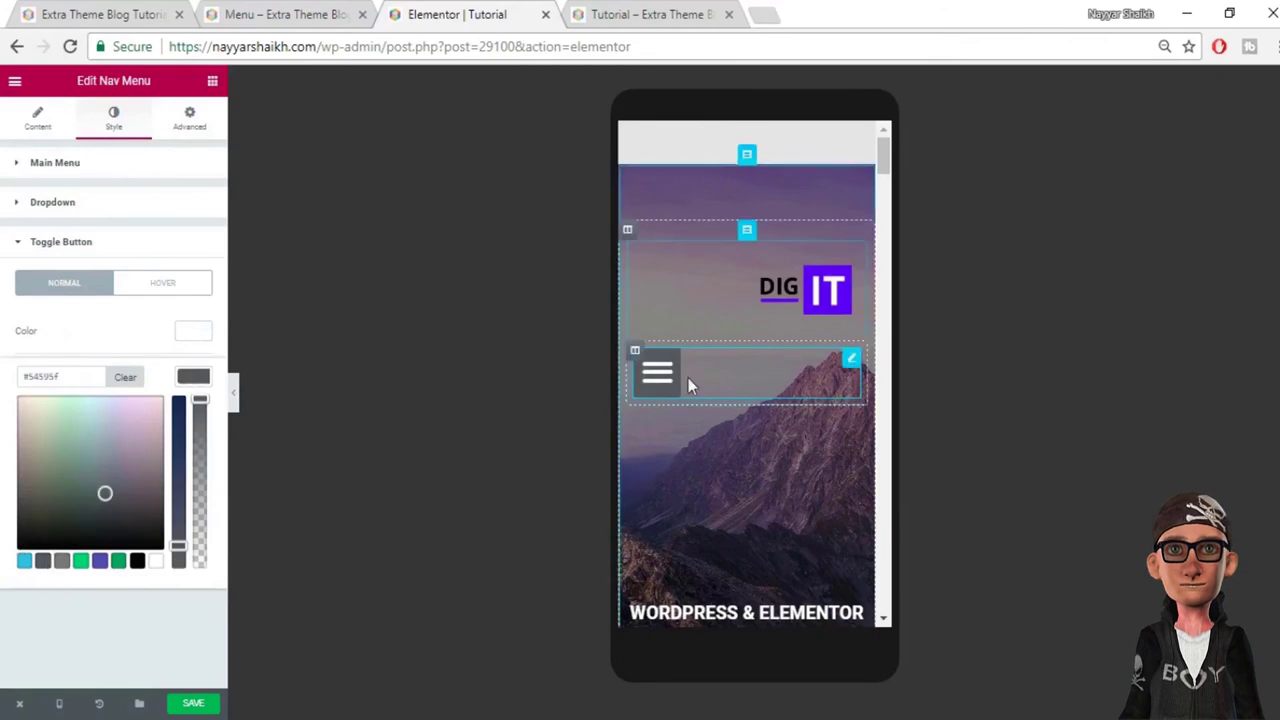
click(193, 383)
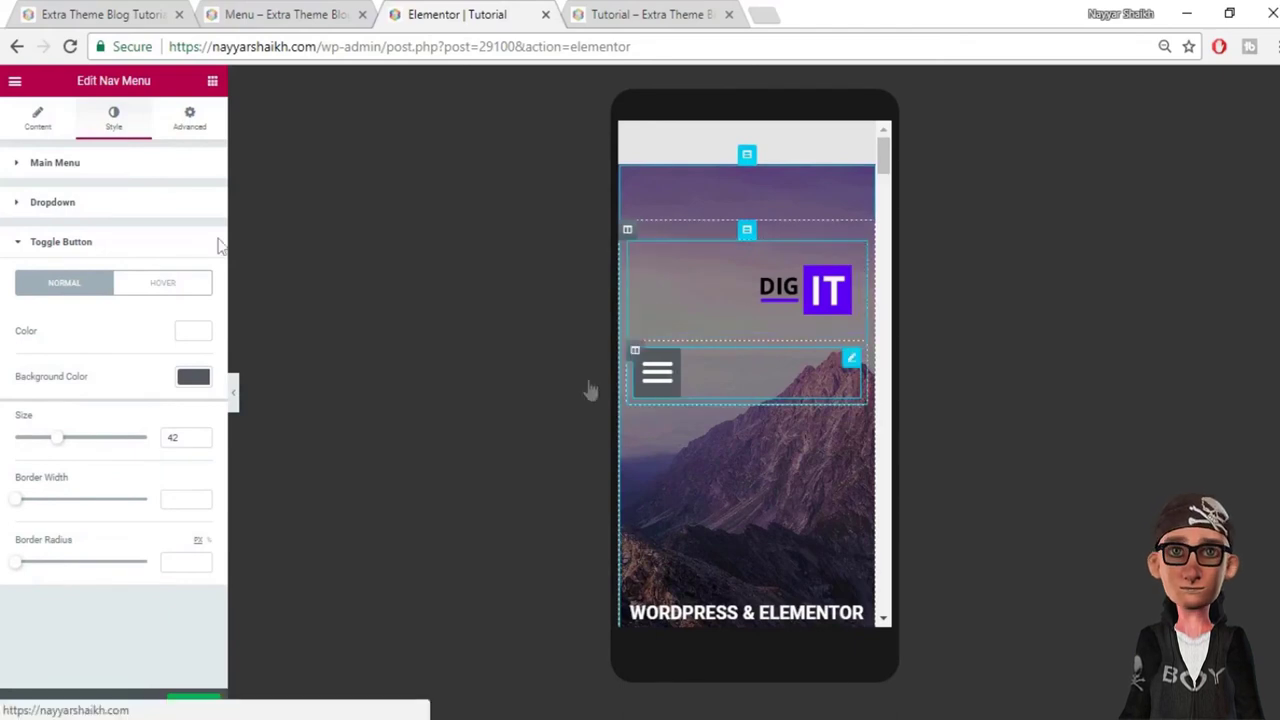
Step: Unlink the Nav Menu's mobile margin values and try top margins of 30, -30 and -50 px
click(193, 119)
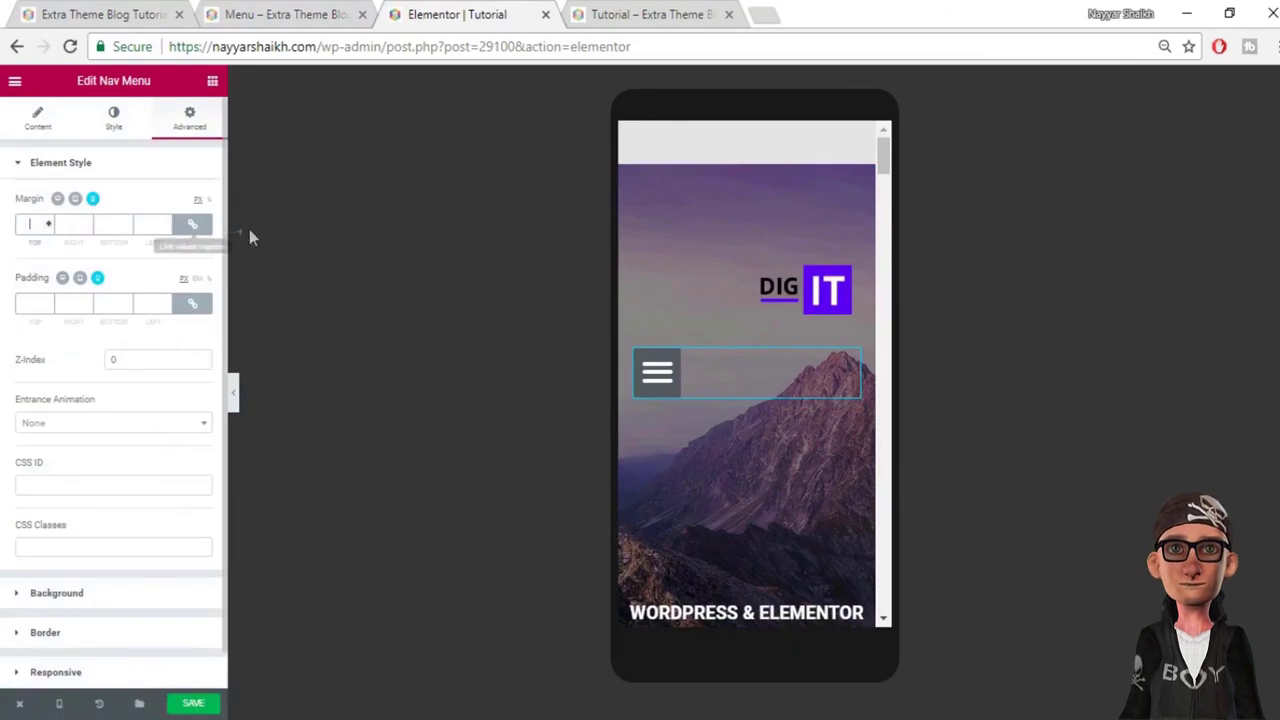
click(192, 224)
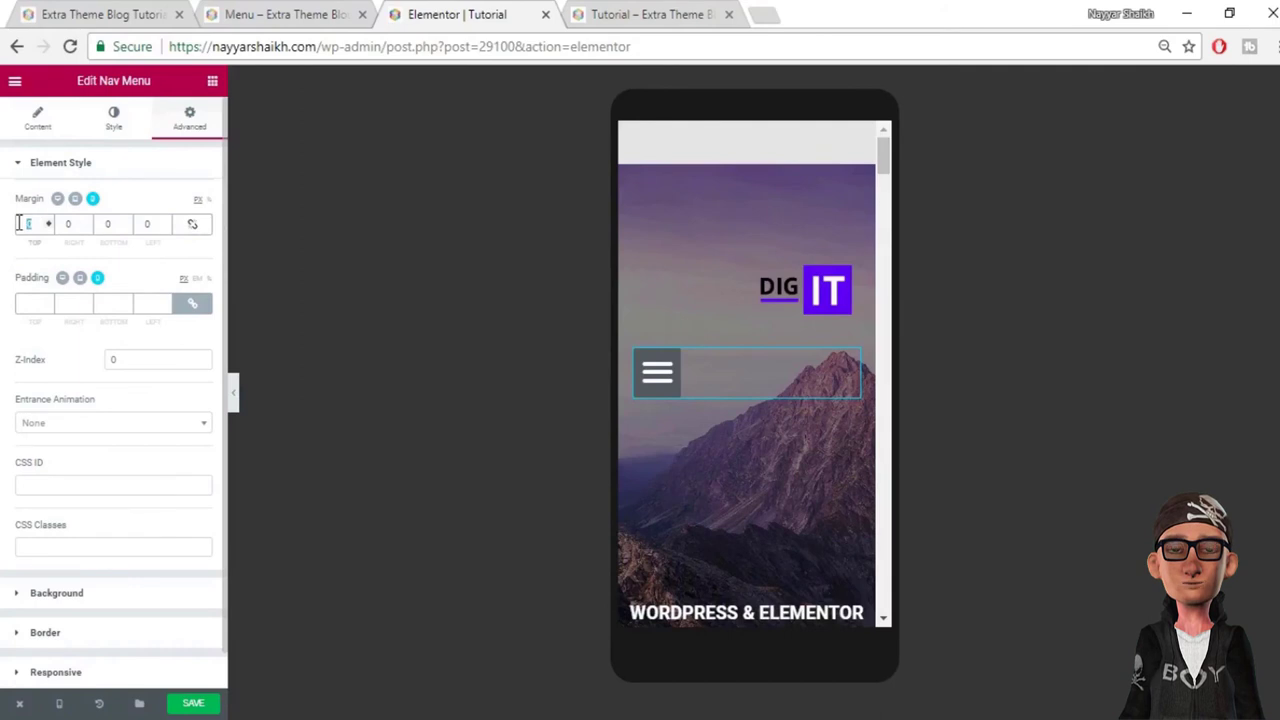
click(28, 223)
text(30)
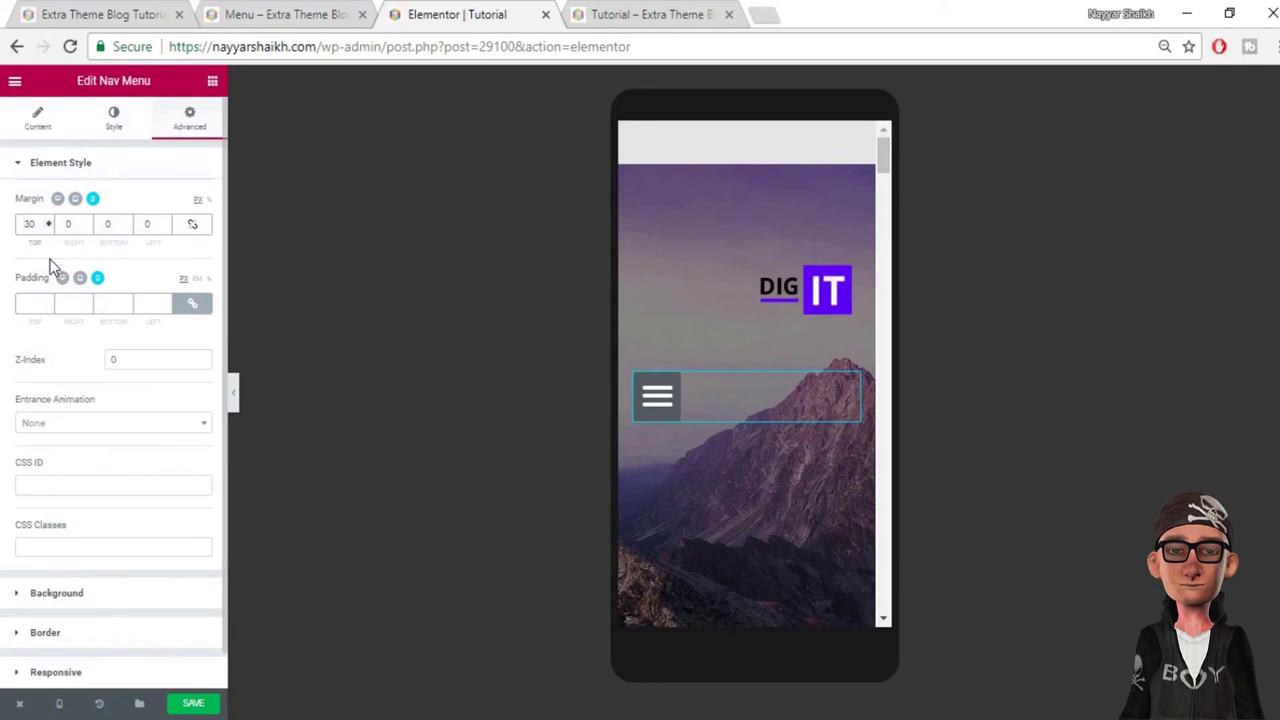
text(-)
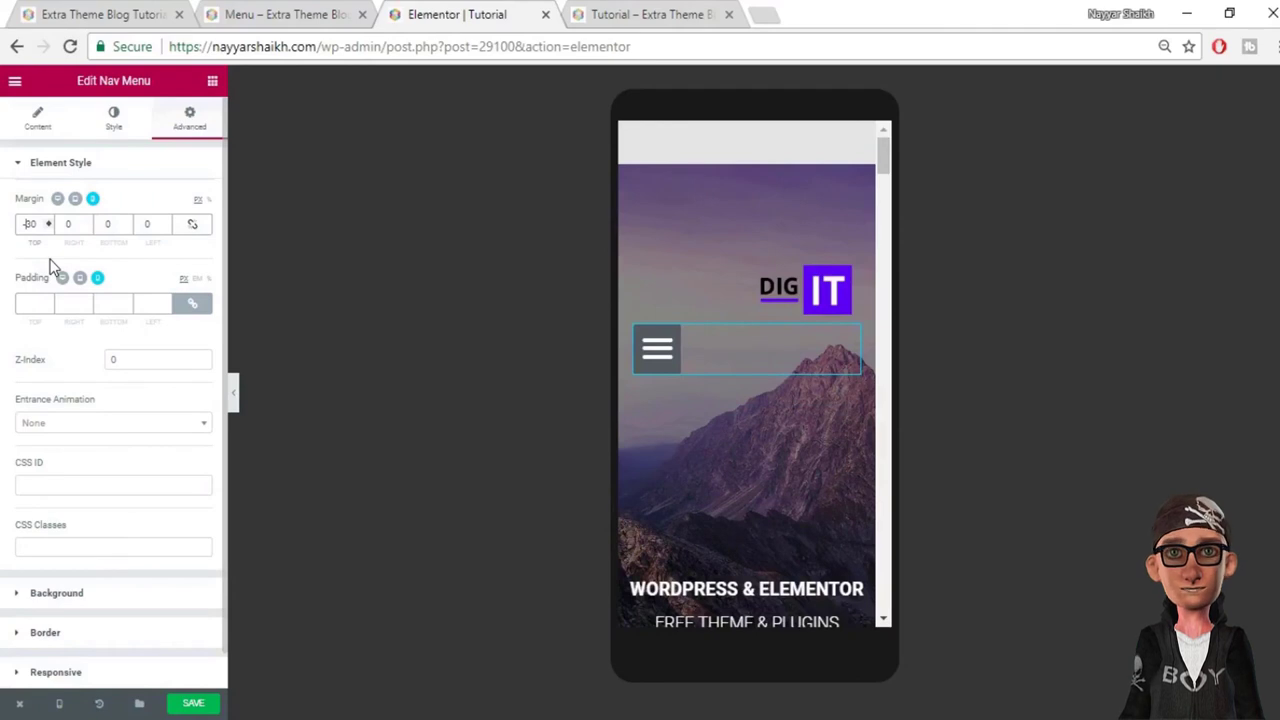
key(BackSpace)
key(BackSpace)
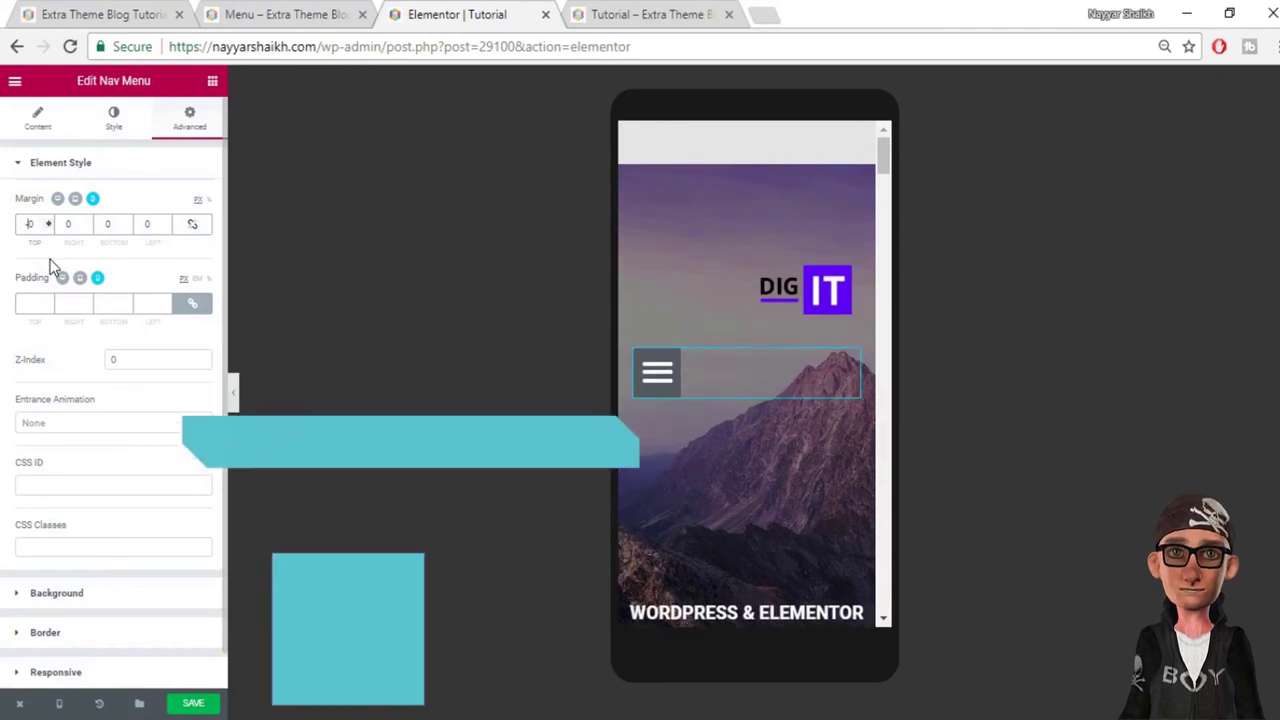
text(50)
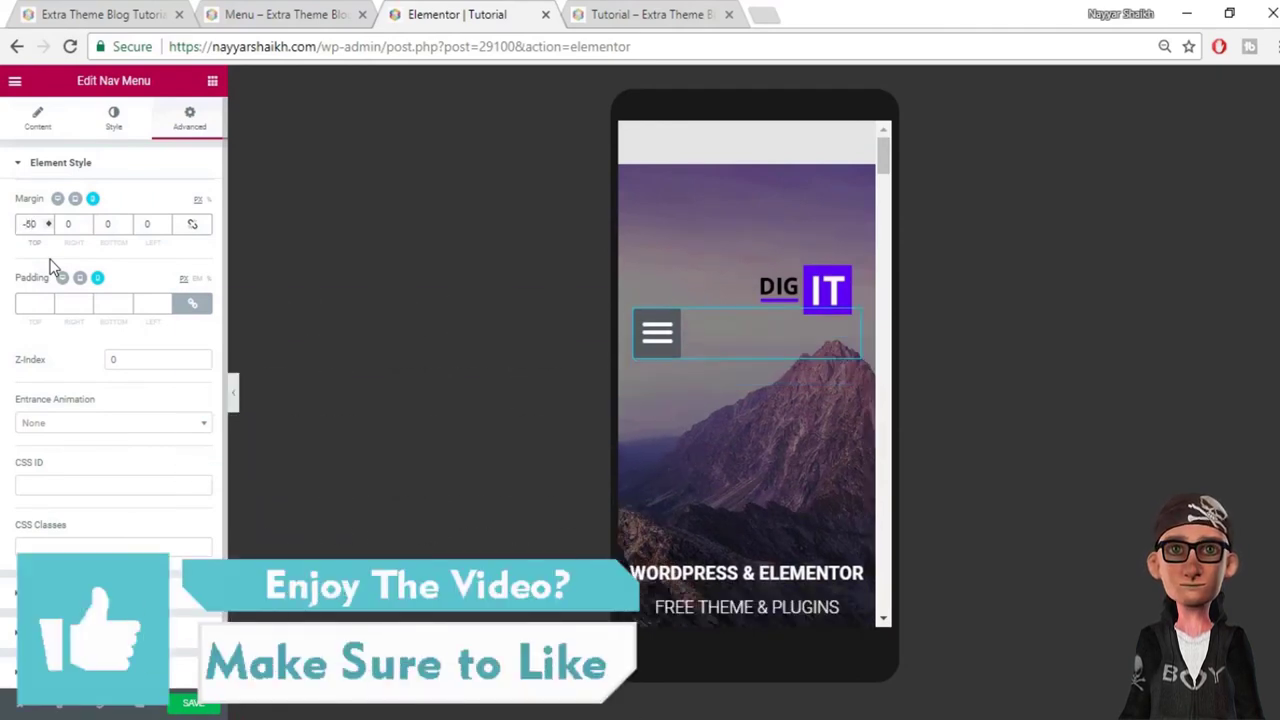
Step: Try mobile top margins of -150 and -100 px for the Nav Menu and settle on -110 px to line it up with the logo
key(BackSpace)
key(BackSpace)
key(BackSpace)
text(0)
text(-15)
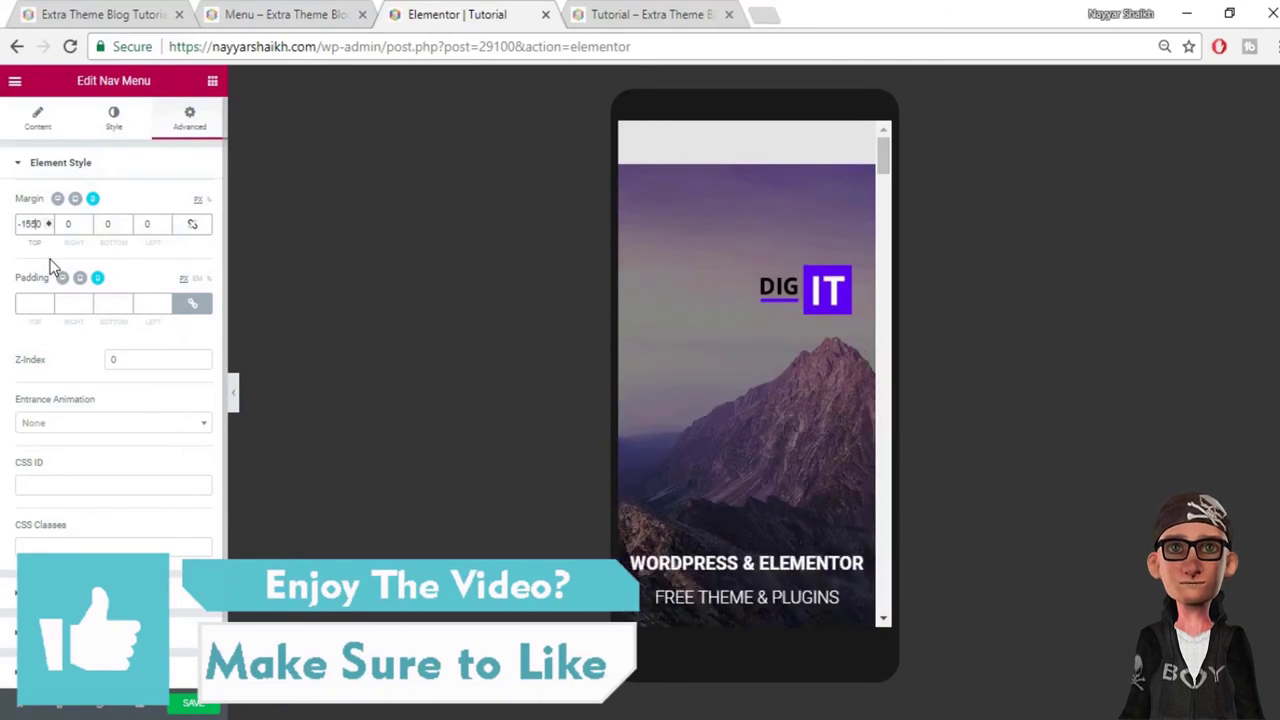
key(Delete)
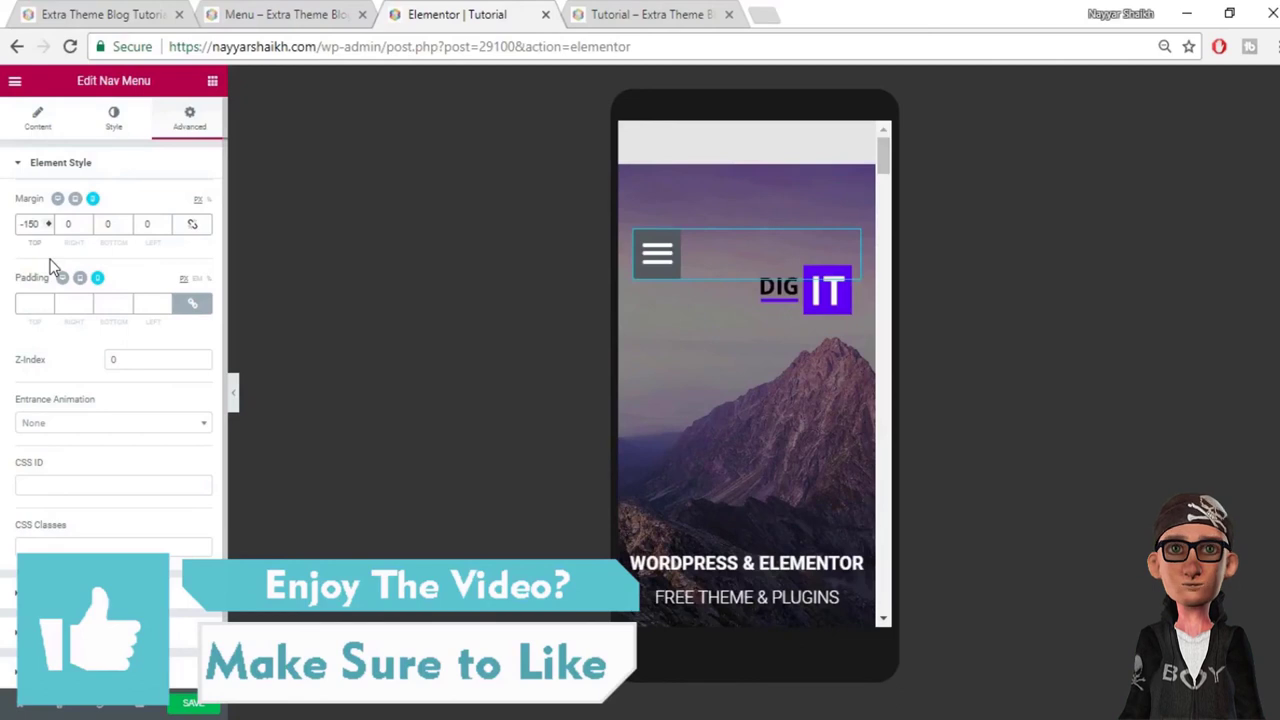
key(BackSpace)
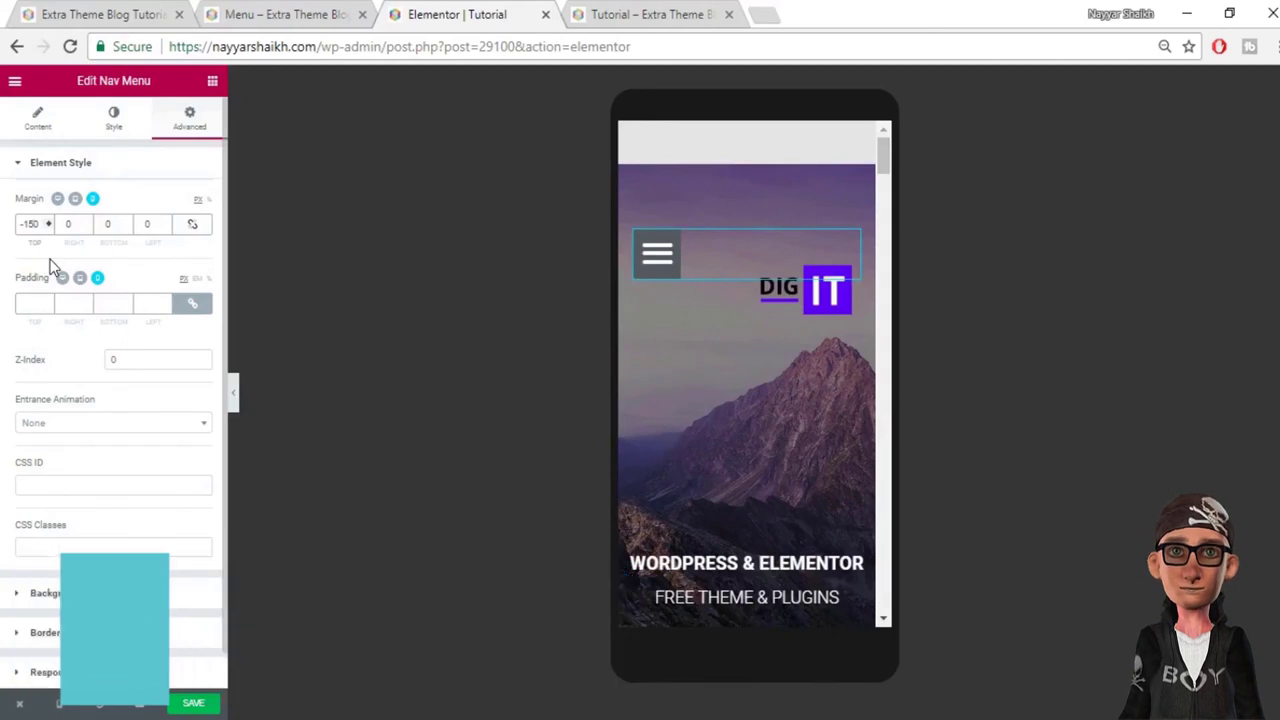
text(0)
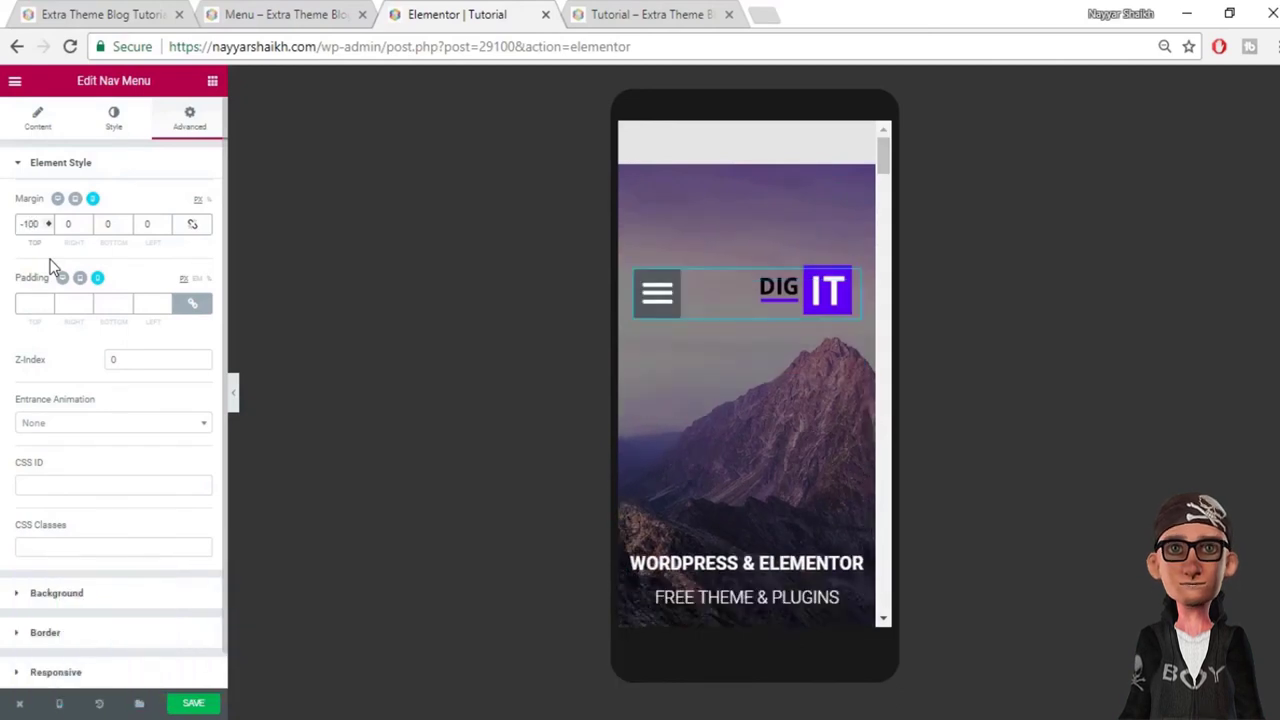
key(BackSpace)
text(1)
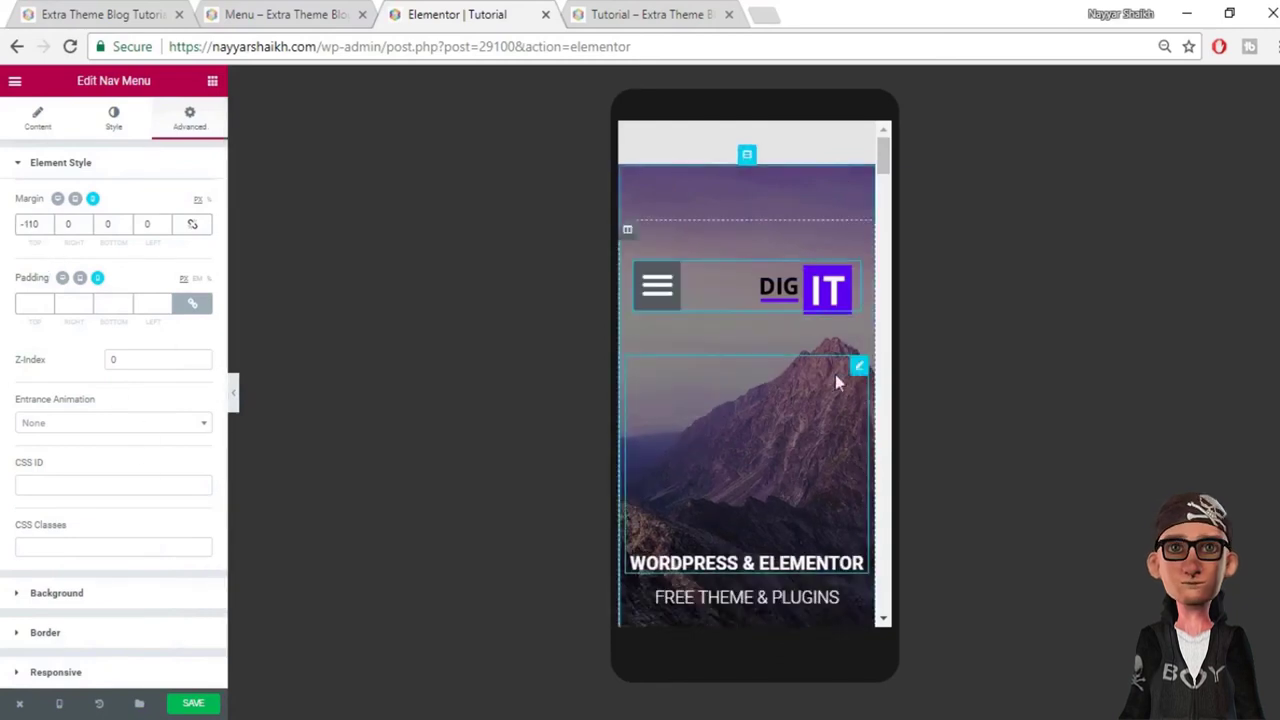
Step: Expand and collapse the hamburger menu in the mobile preview to check its dropdown items
click(770, 328)
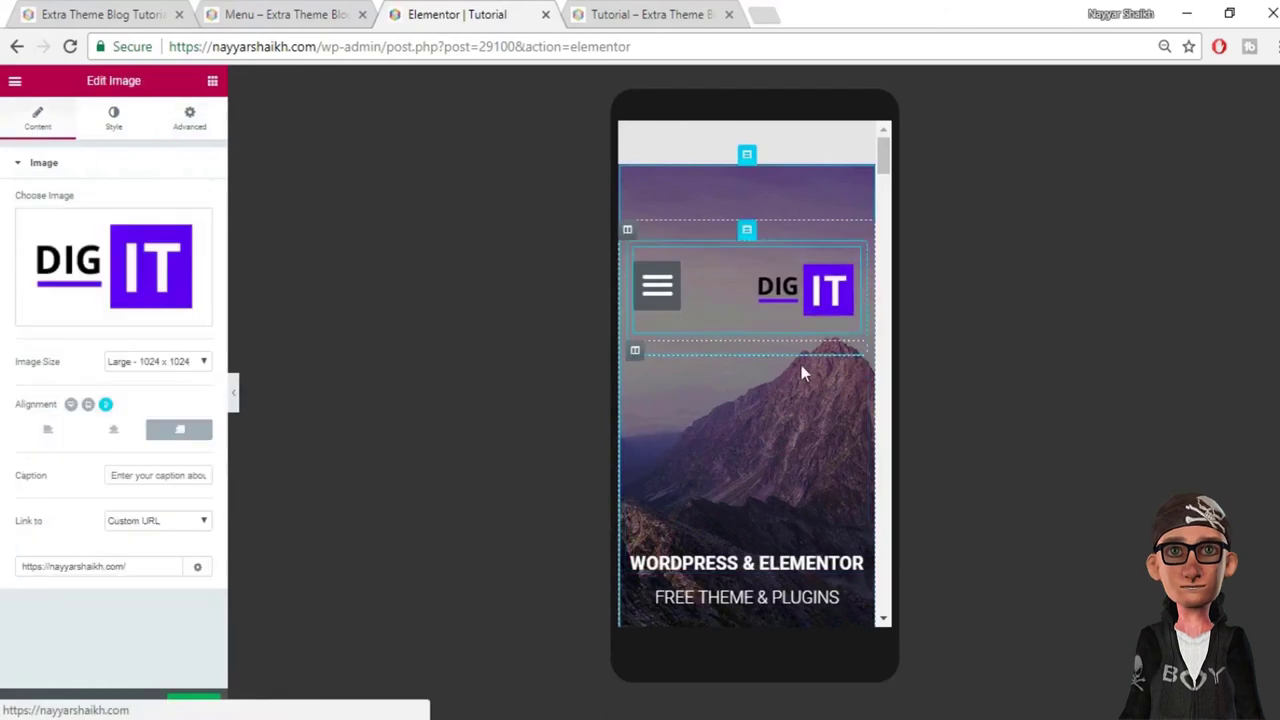
click(660, 306)
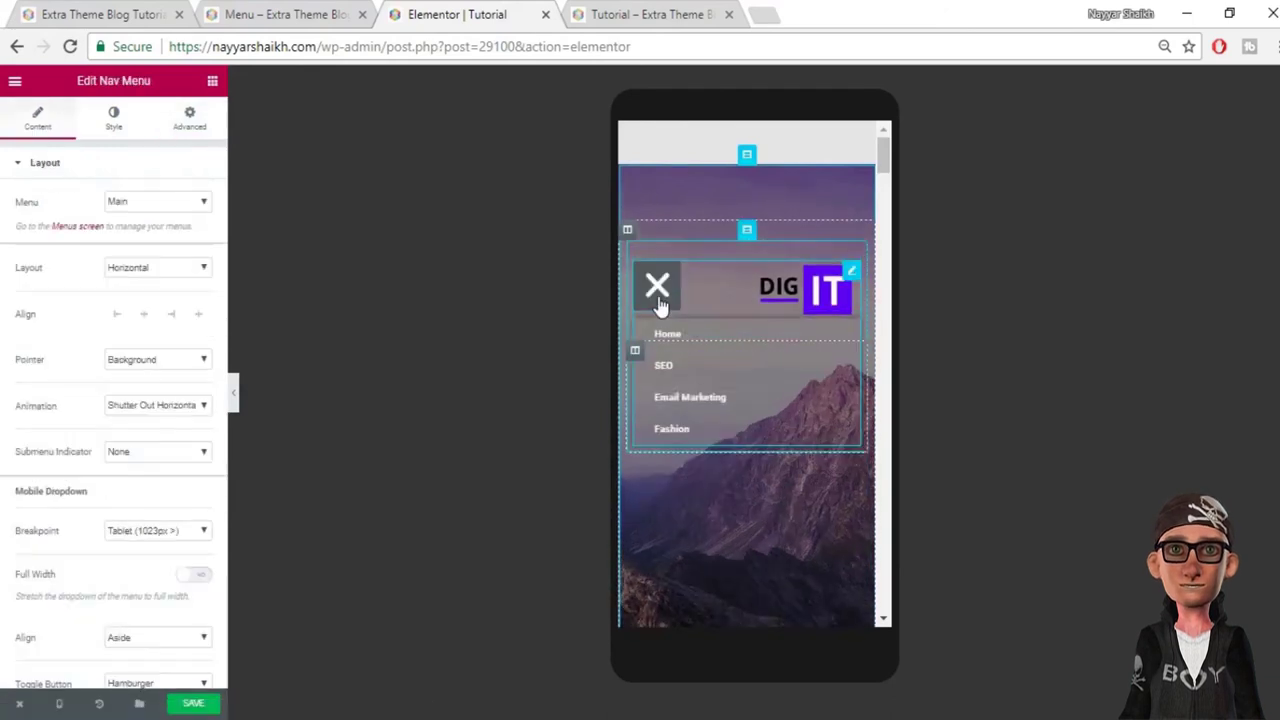
click(657, 290)
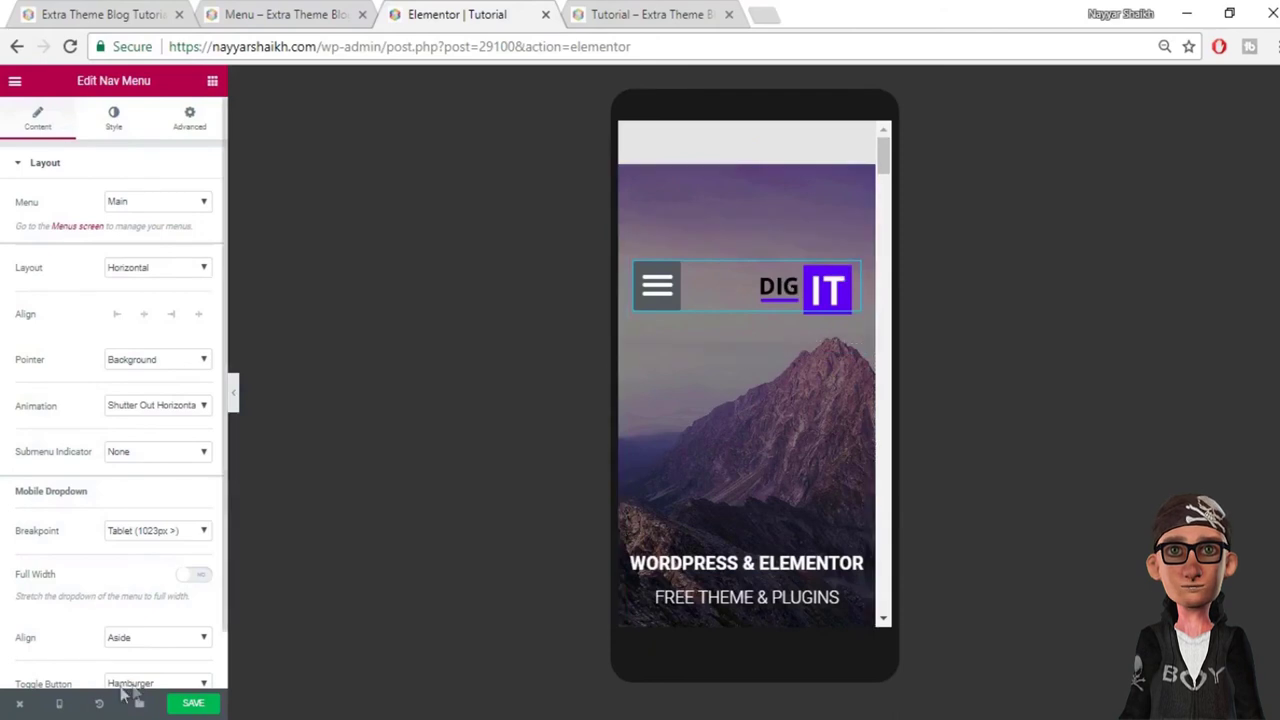
Step: Switch the preview back to desktop and save the page
click(58, 707)
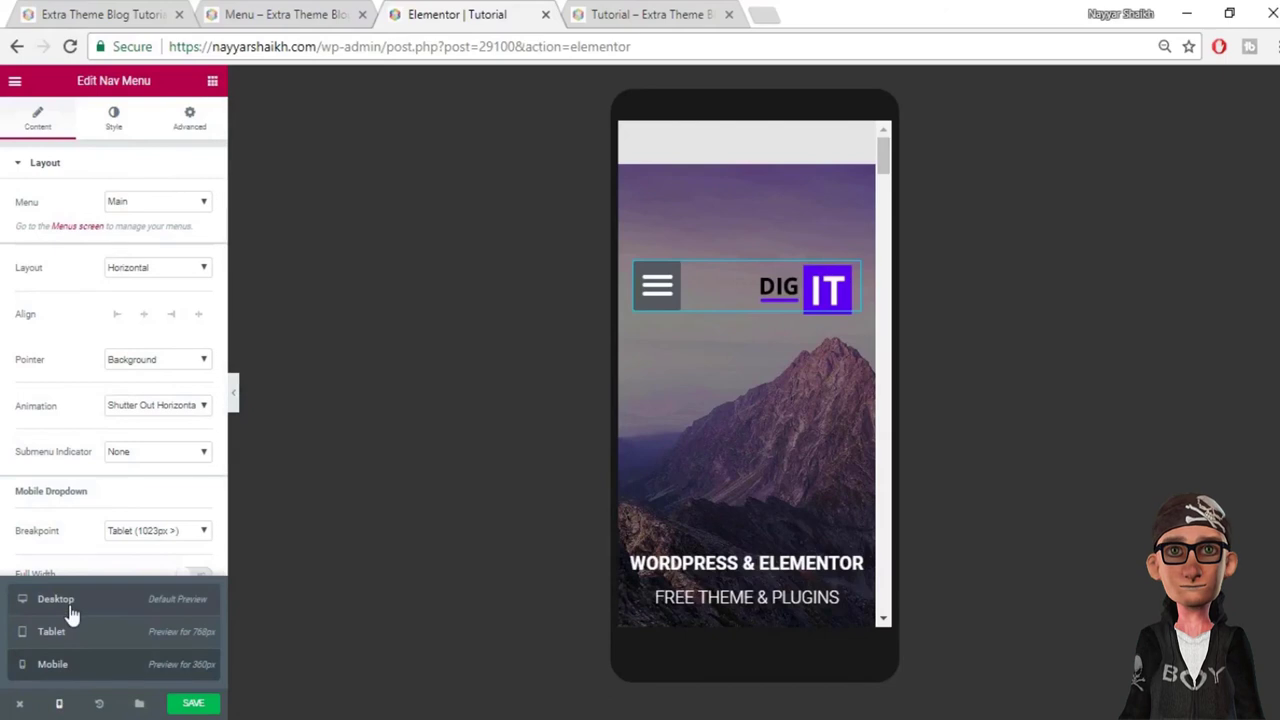
click(56, 599)
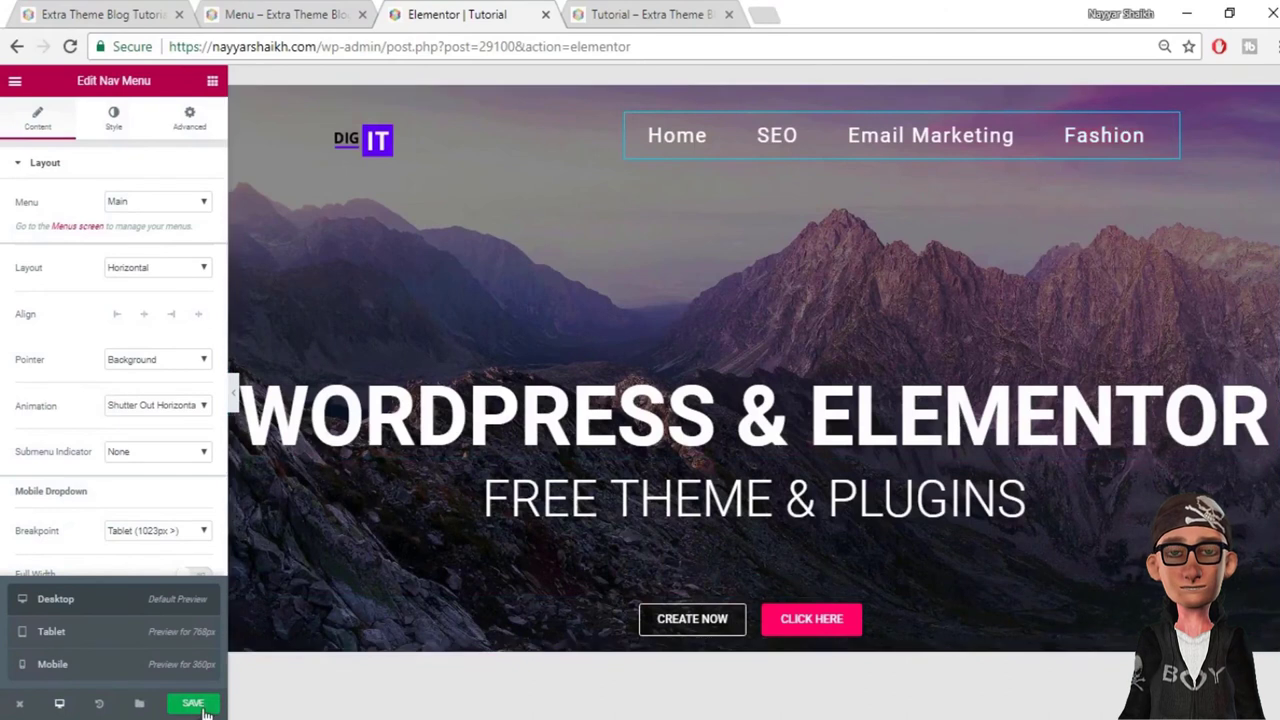
click(203, 704)
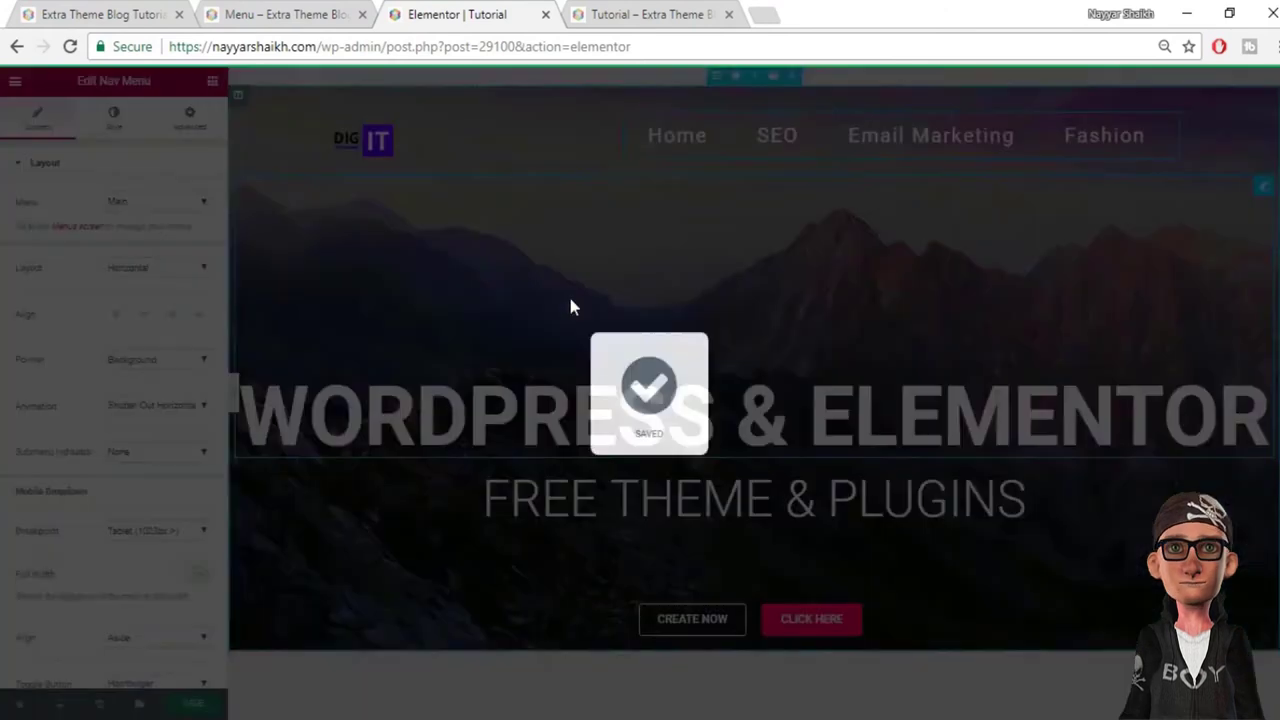
Step: Check the Fashion submenu in the header and compare it with the finished header on the live Menu page
mouse_move(1140, 270)
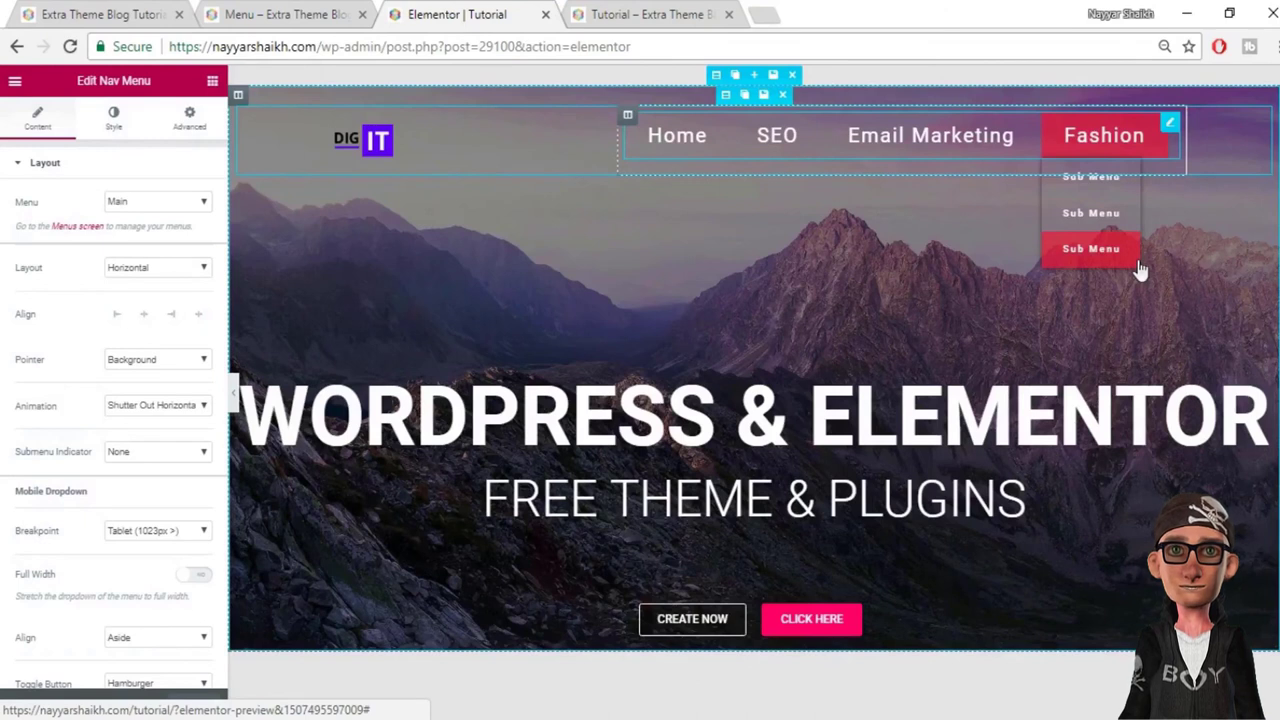
click(293, 14)
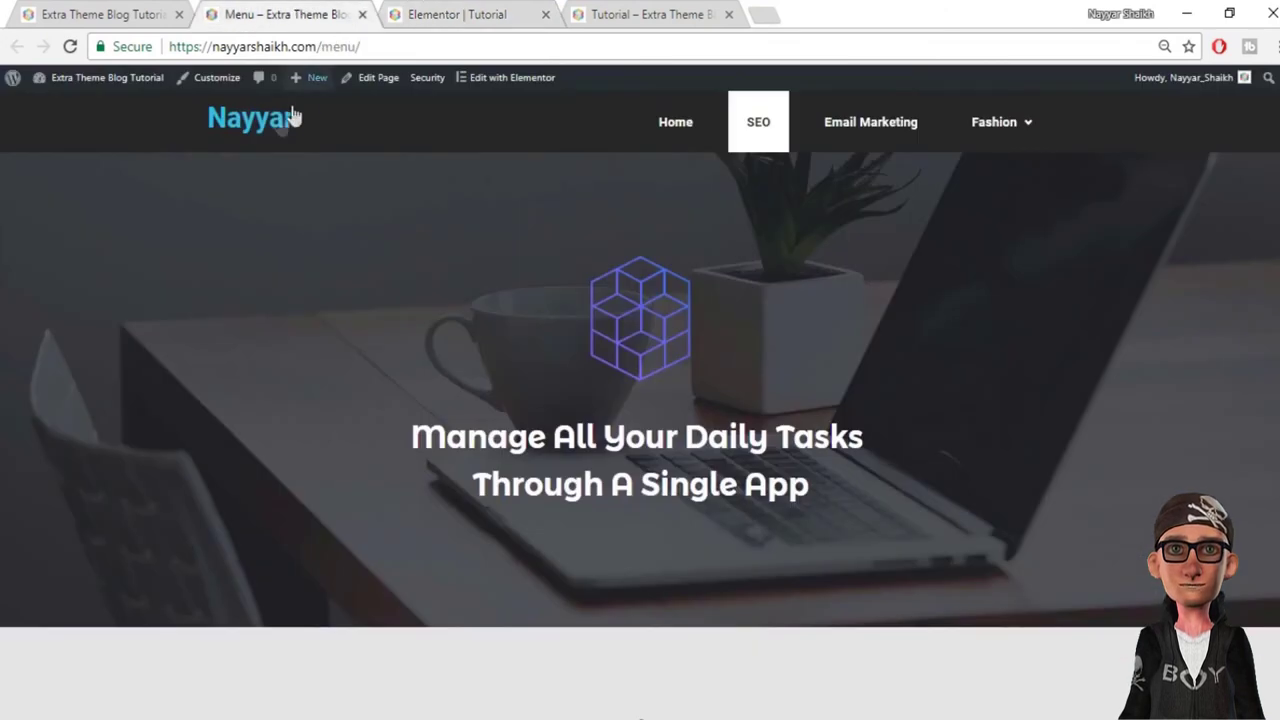
mouse_move(1082, 130)
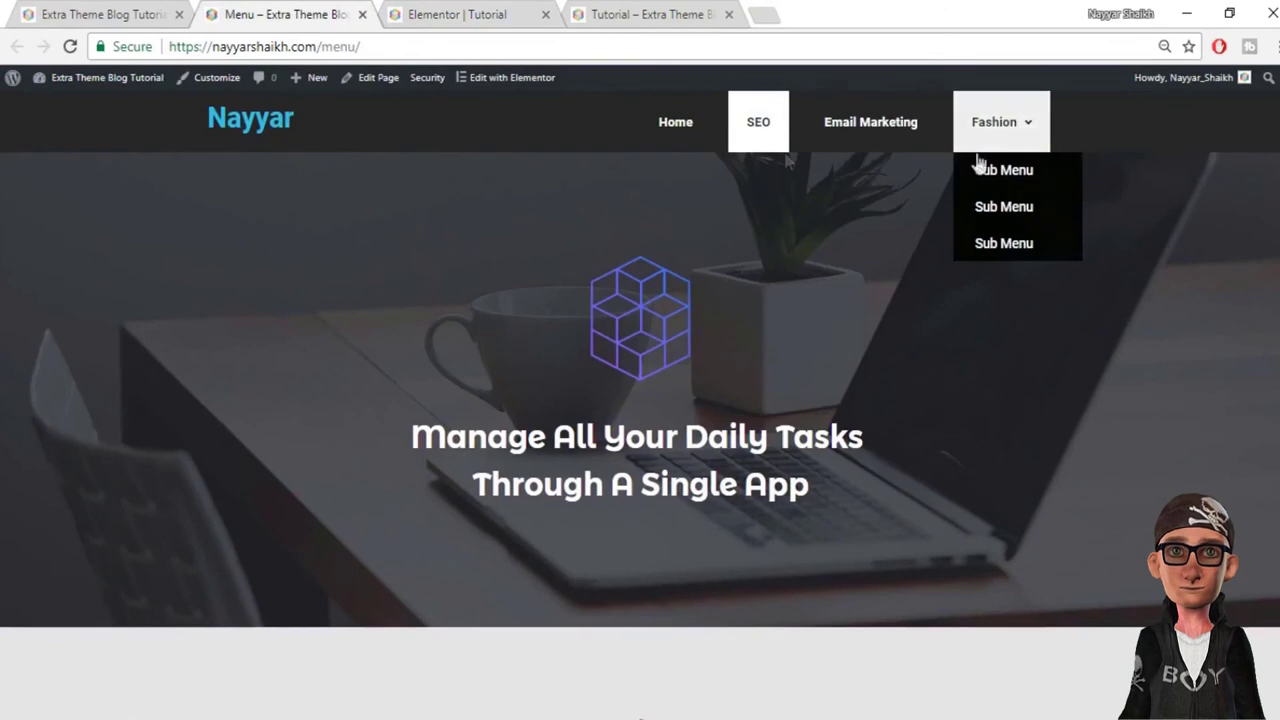
click(459, 12)
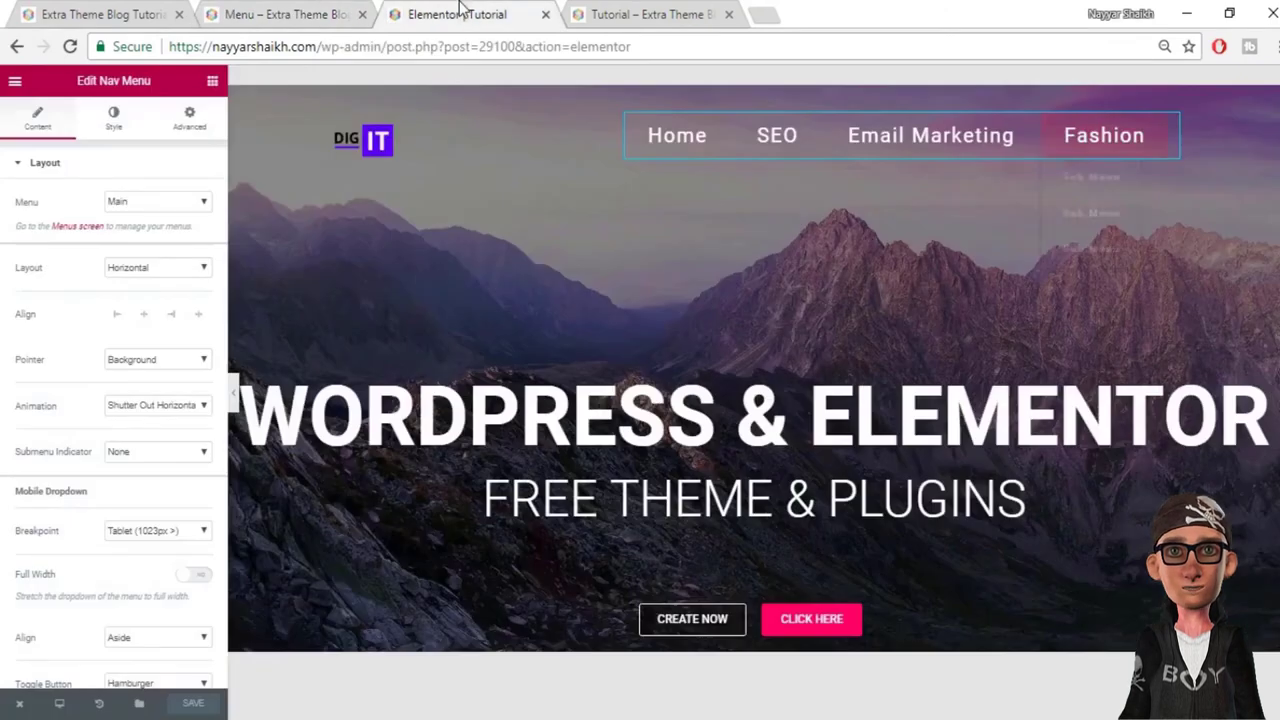
scroll(736, 294, down, 2)
scroll(736, 294, up, 2)
Step: Leave the editor for the WordPress dashboard at wp-admin and close the Tutorial page's preview tab
drag(387, 50, 632, 47)
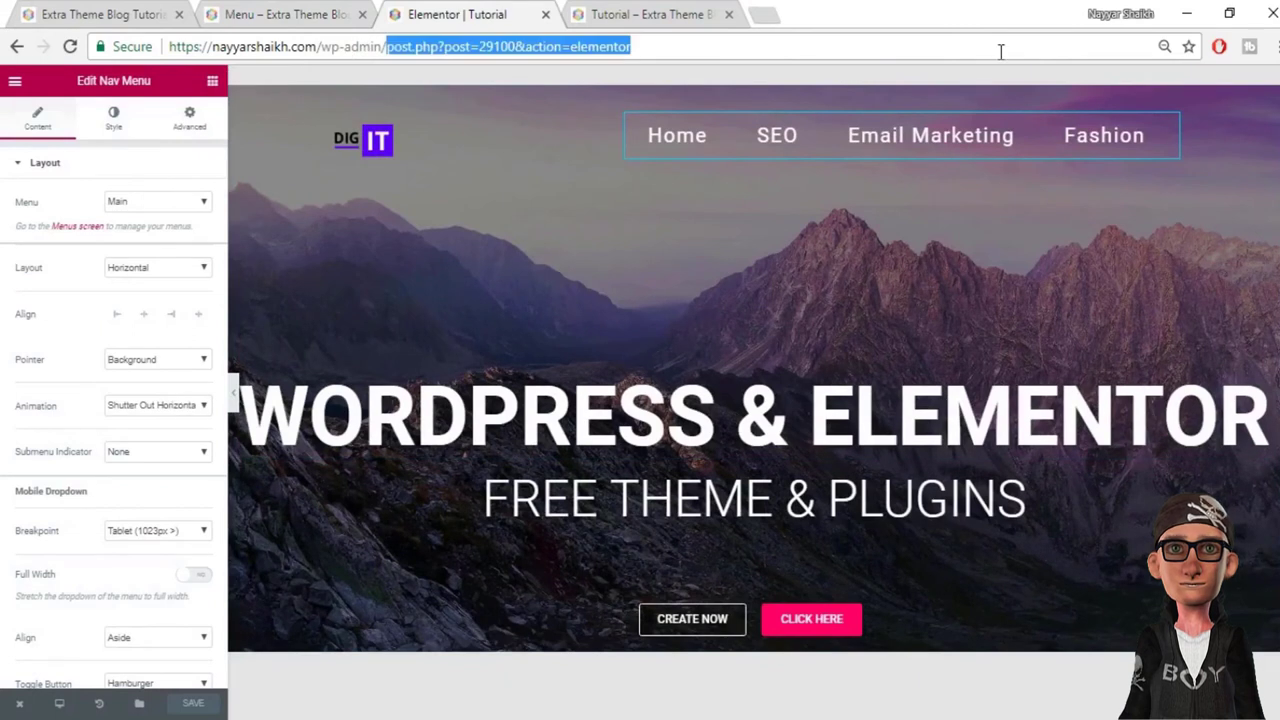
key(BackSpace)
key(Return)
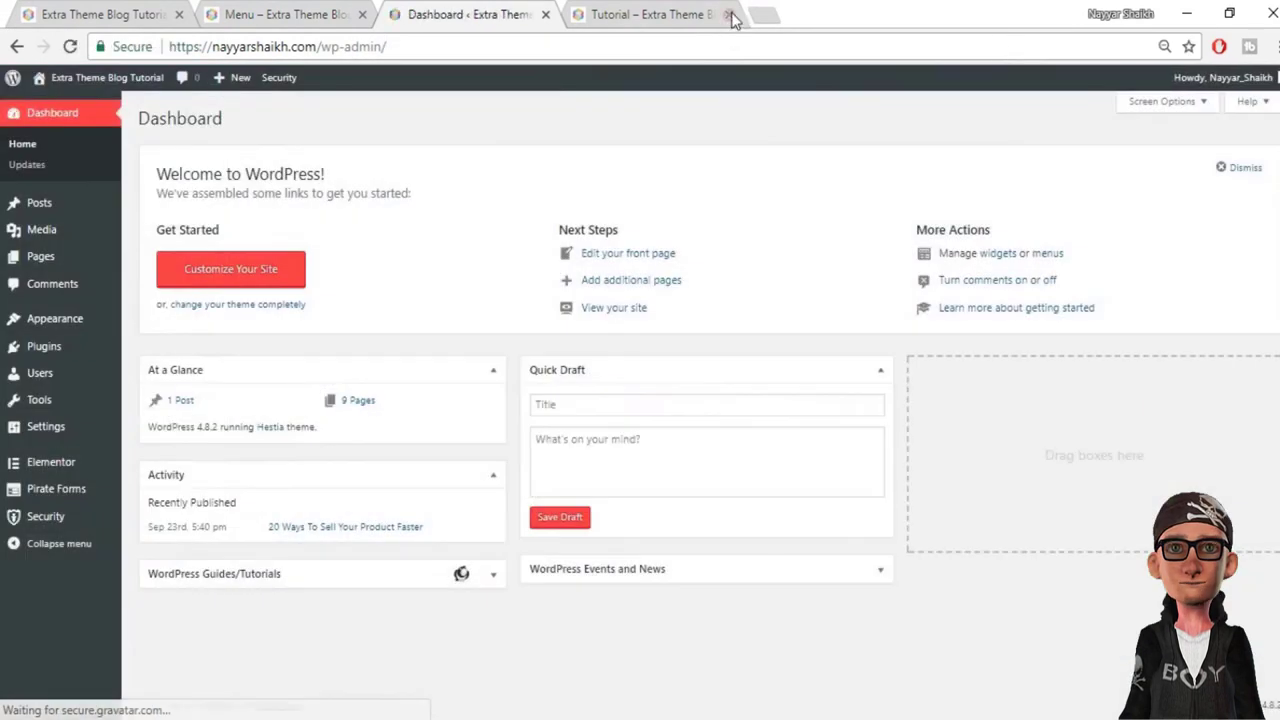
click(731, 15)
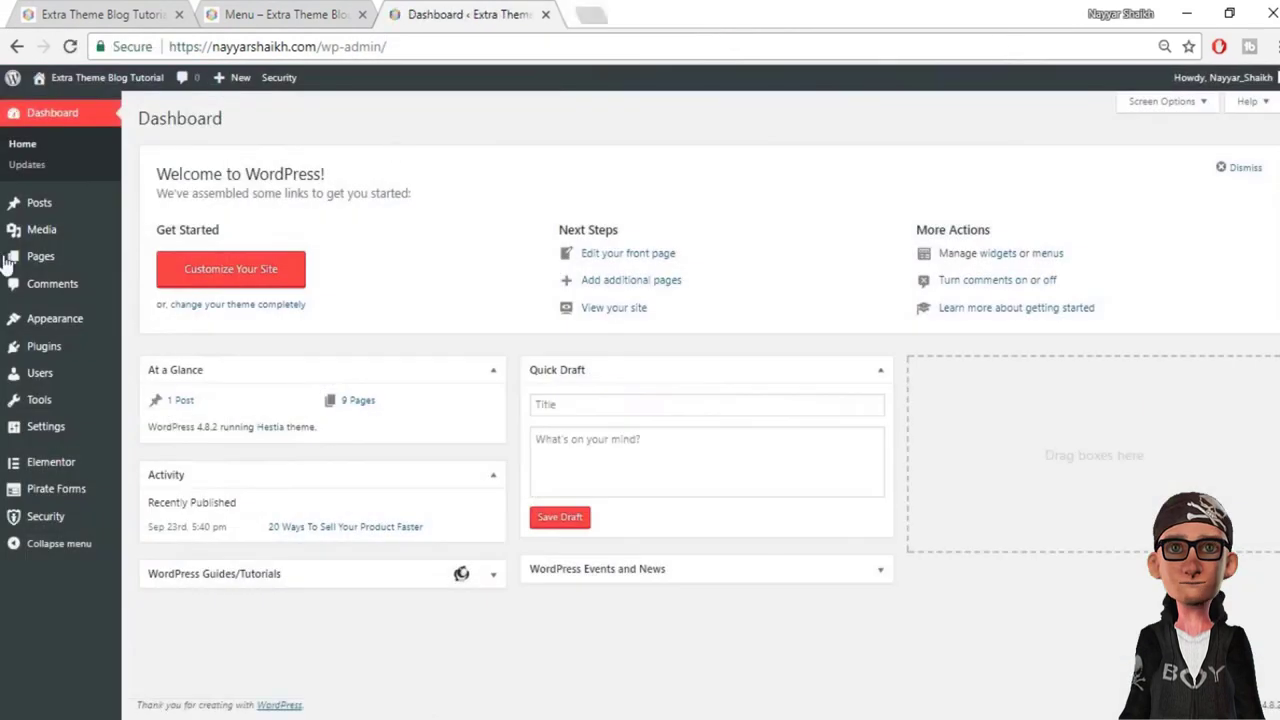
Step: Create a new page titled Menu2 with the Page Builder Blank template and publish it
mouse_move(40, 257)
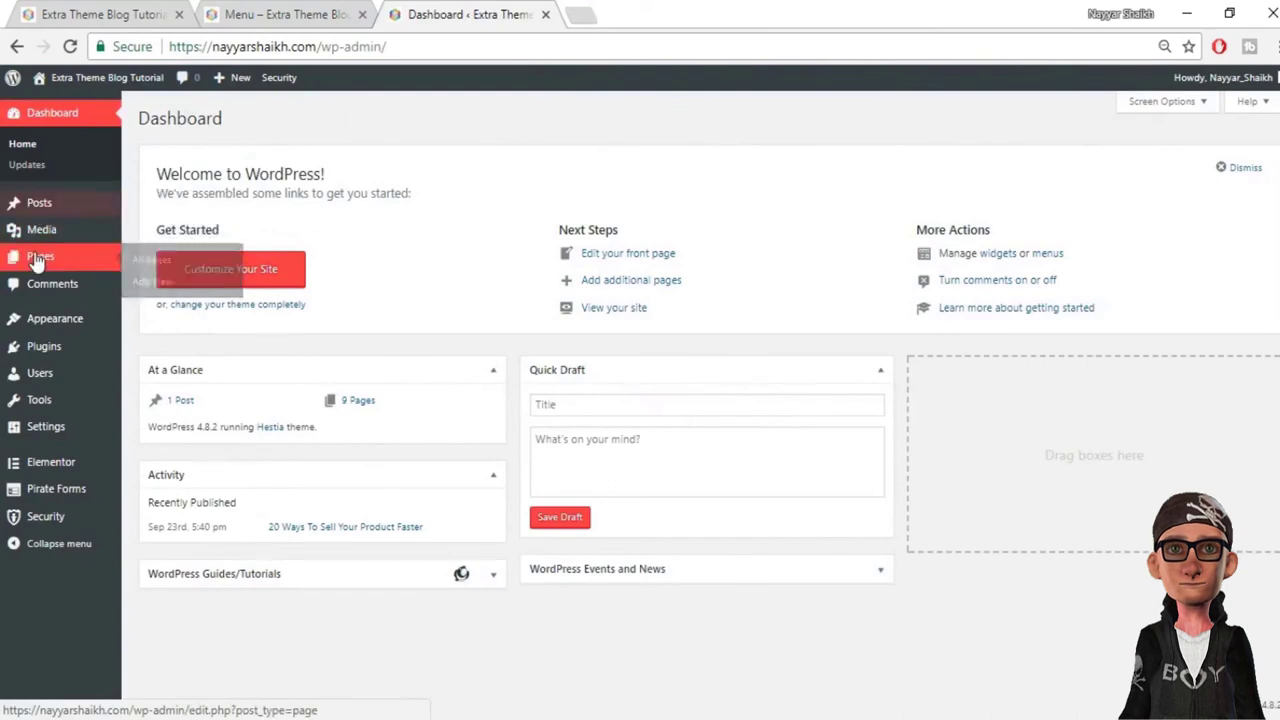
click(145, 284)
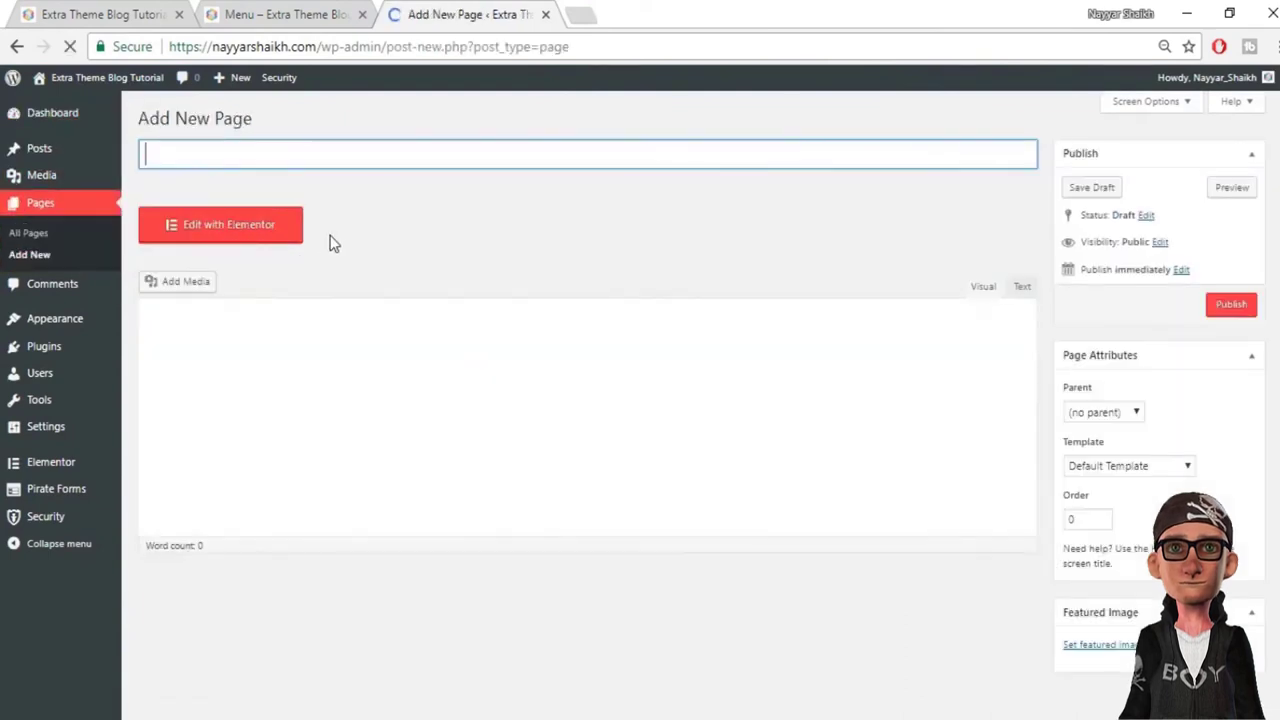
text(Menu2)
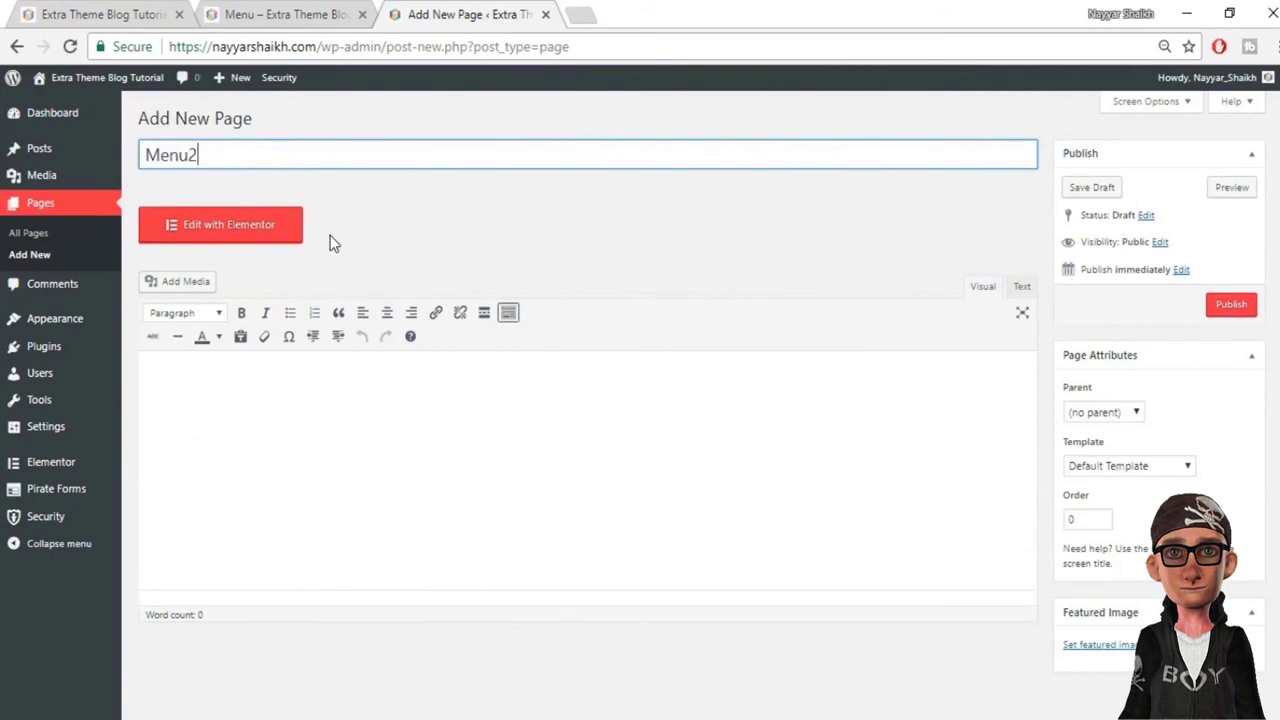
click(1115, 466)
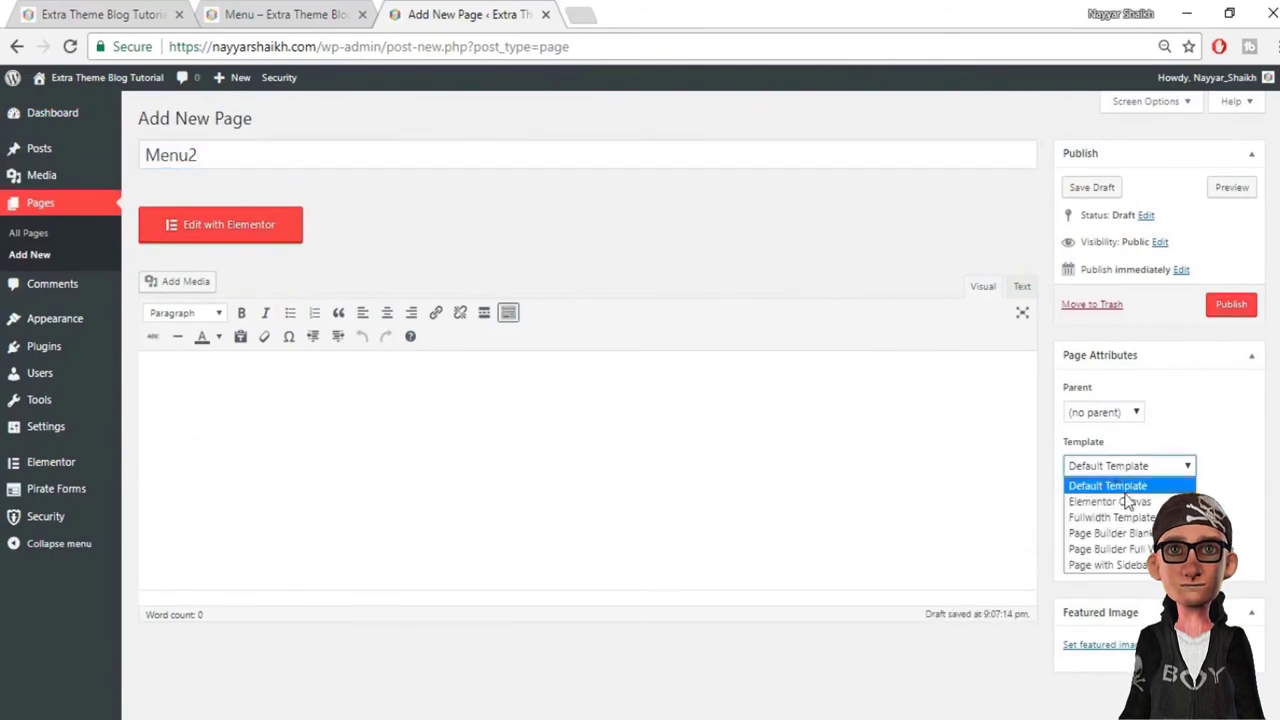
click(1110, 533)
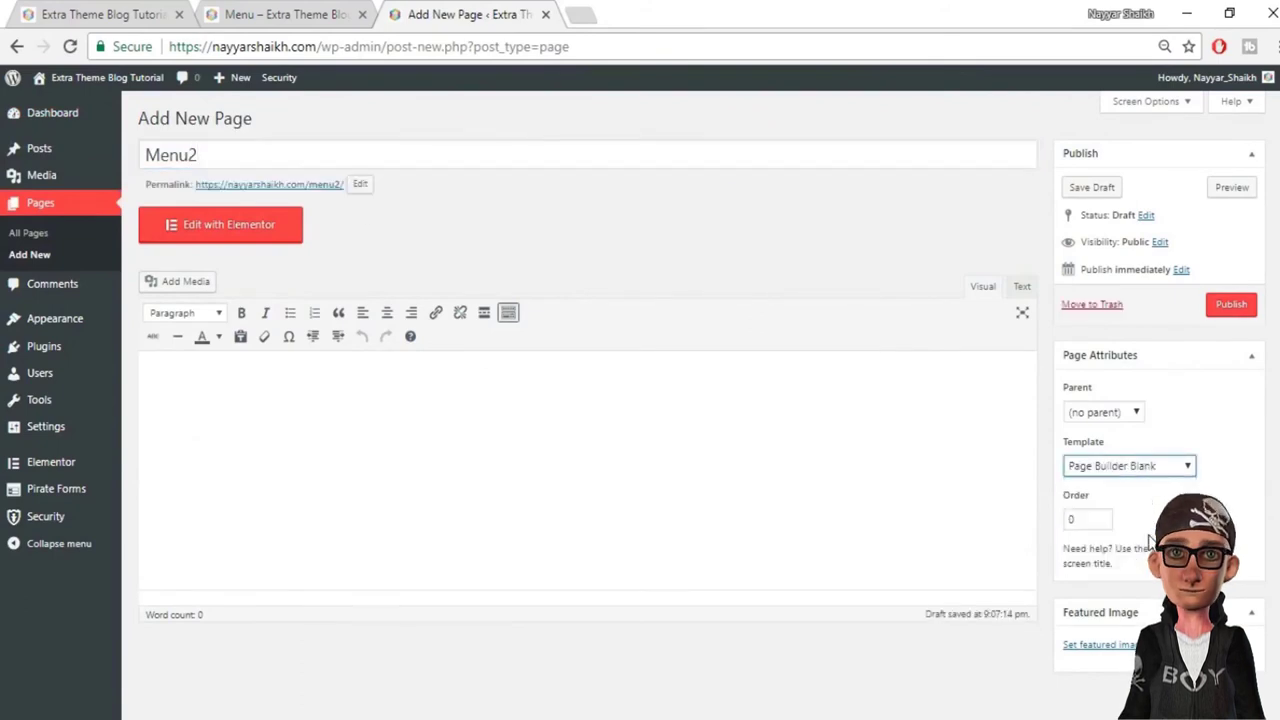
click(1236, 306)
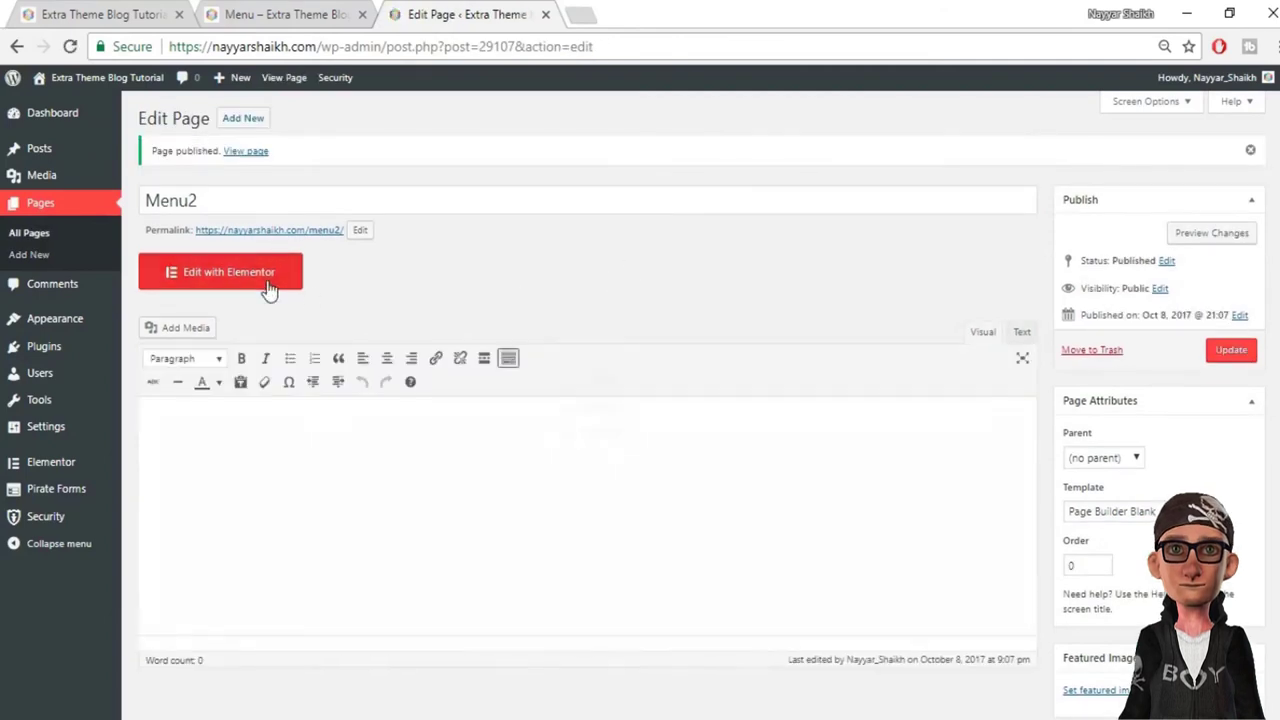
Step: Open the Menu2 page in Elementor and insert the saved About page template from My Templates
click(268, 289)
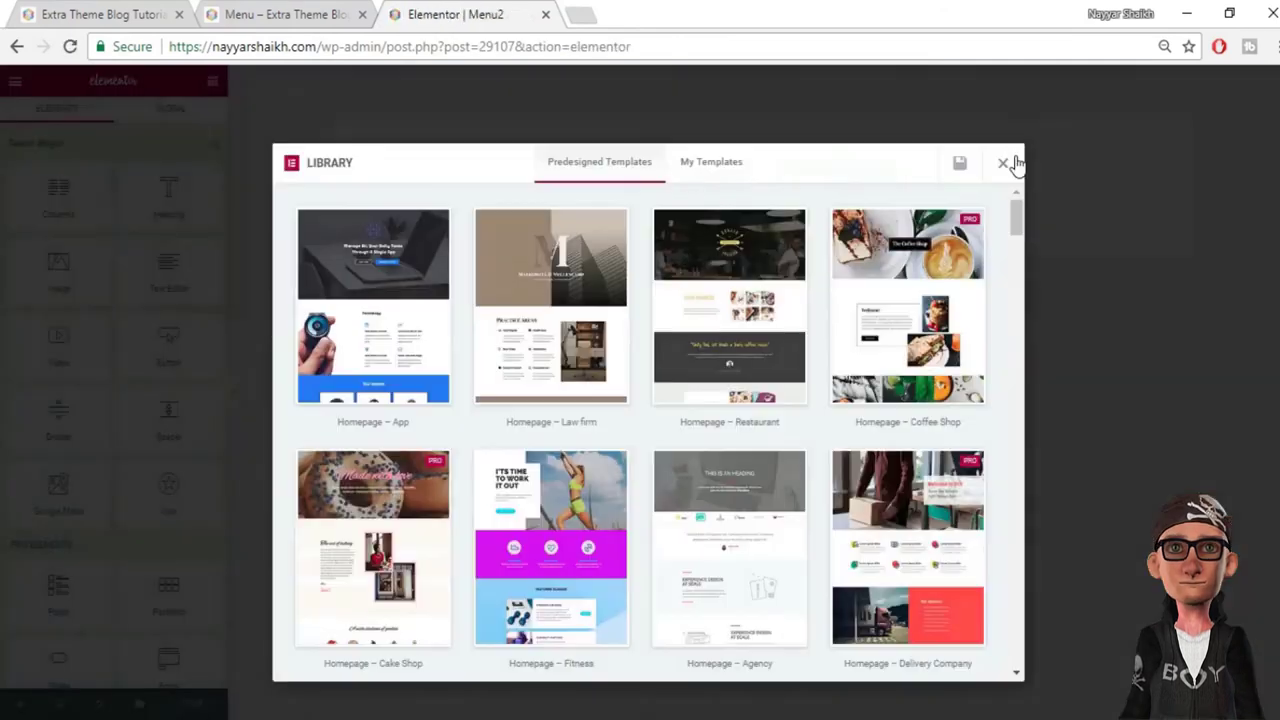
click(1006, 163)
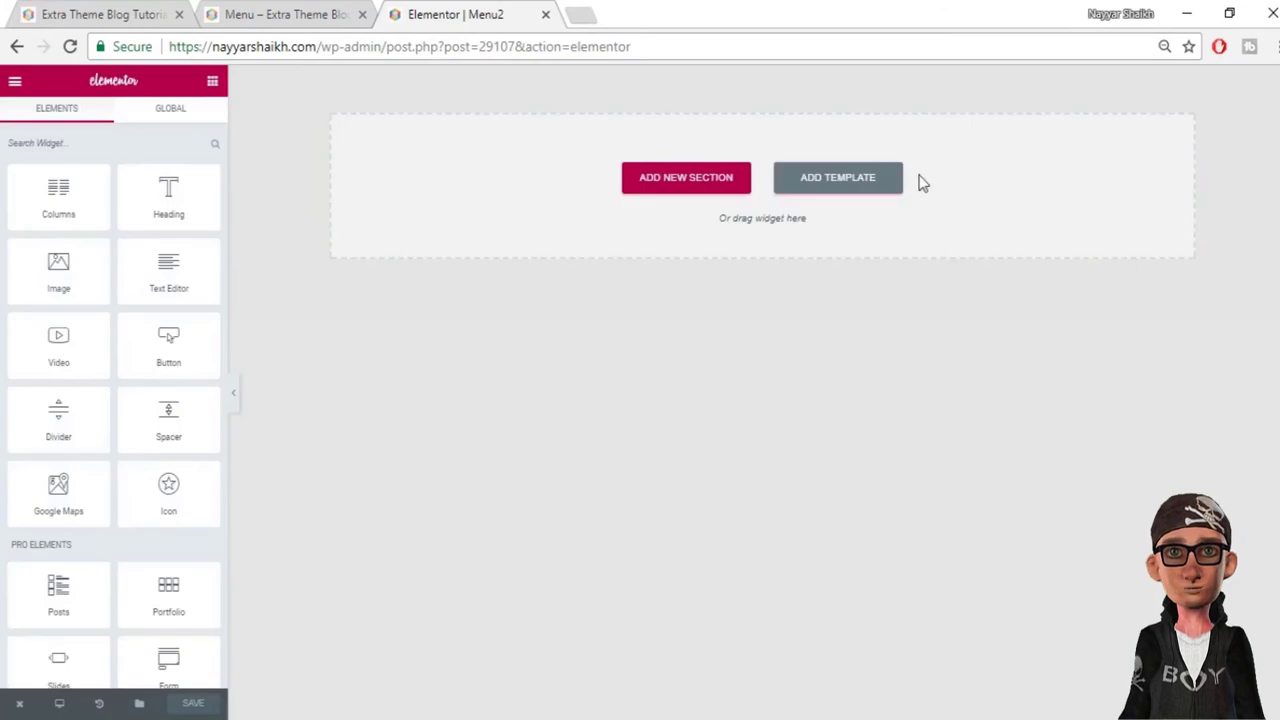
click(868, 182)
click(722, 155)
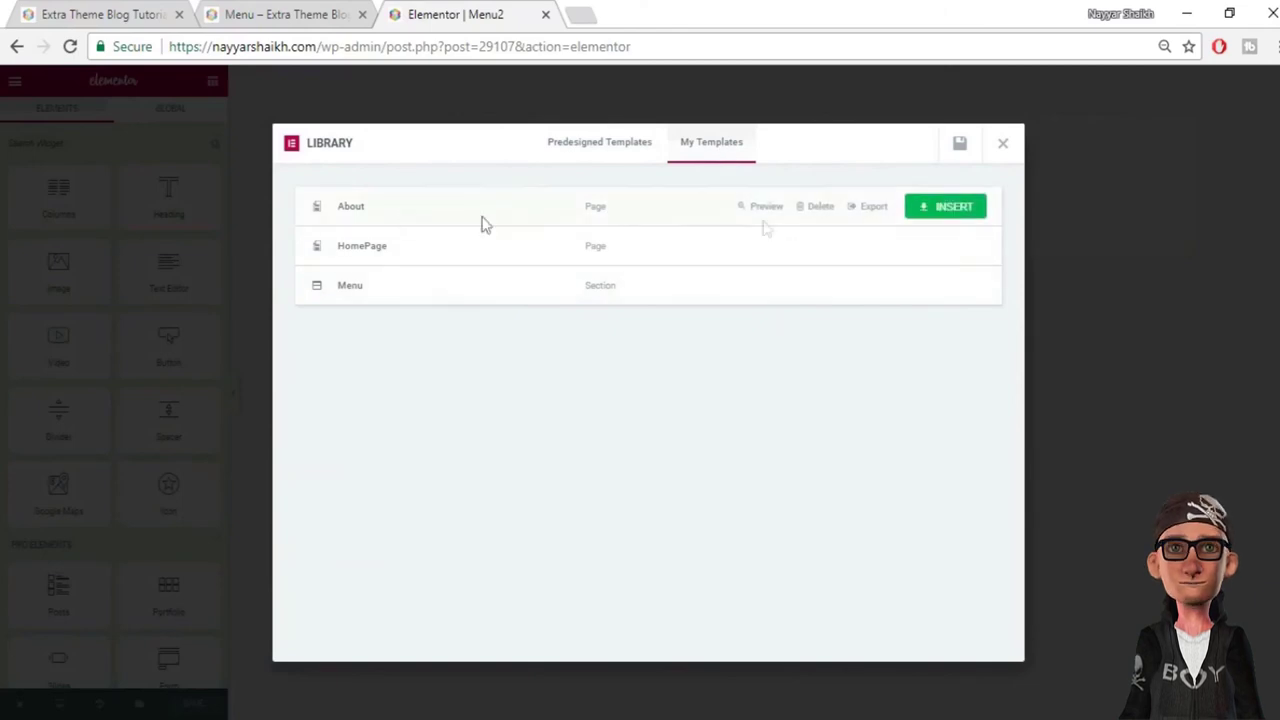
click(946, 212)
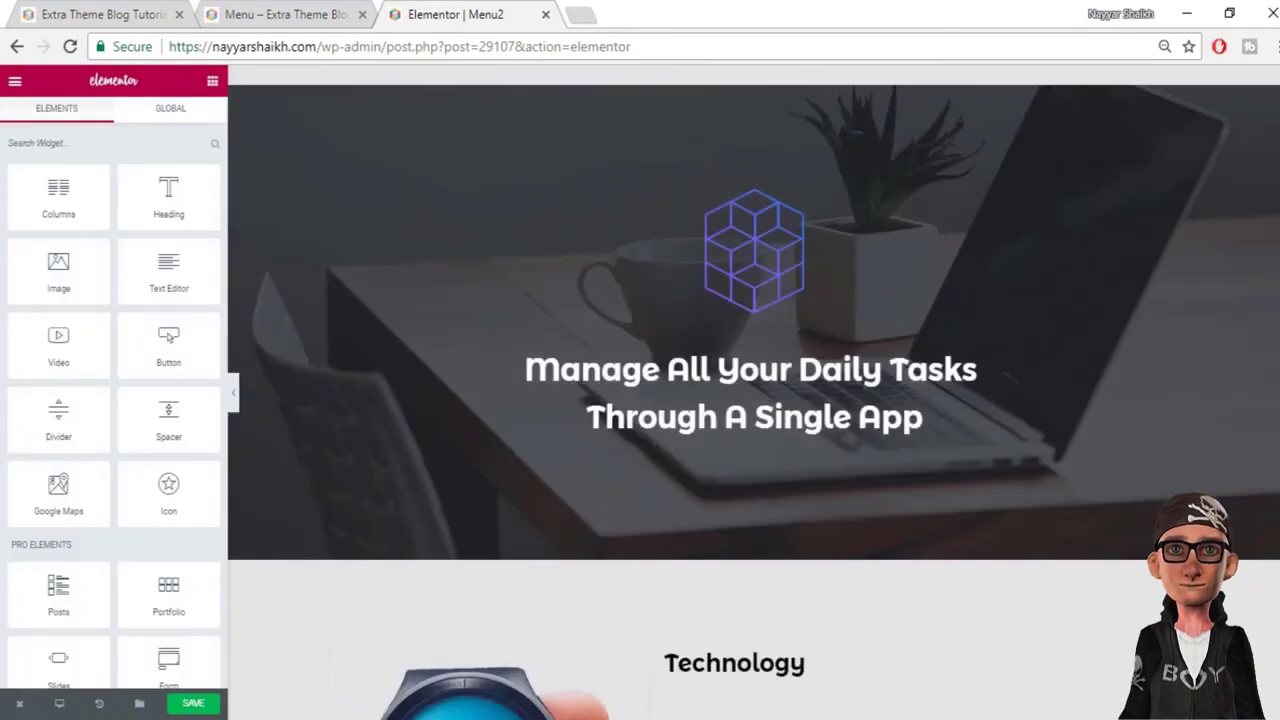
Step: Look through the inserted page content and examine the live Menu page's header with its Fashion submenu
scroll(929, 163, down, 10)
scroll(753, 392, down, 10)
scroll(753, 392, up, 6)
scroll(753, 392, up, 12)
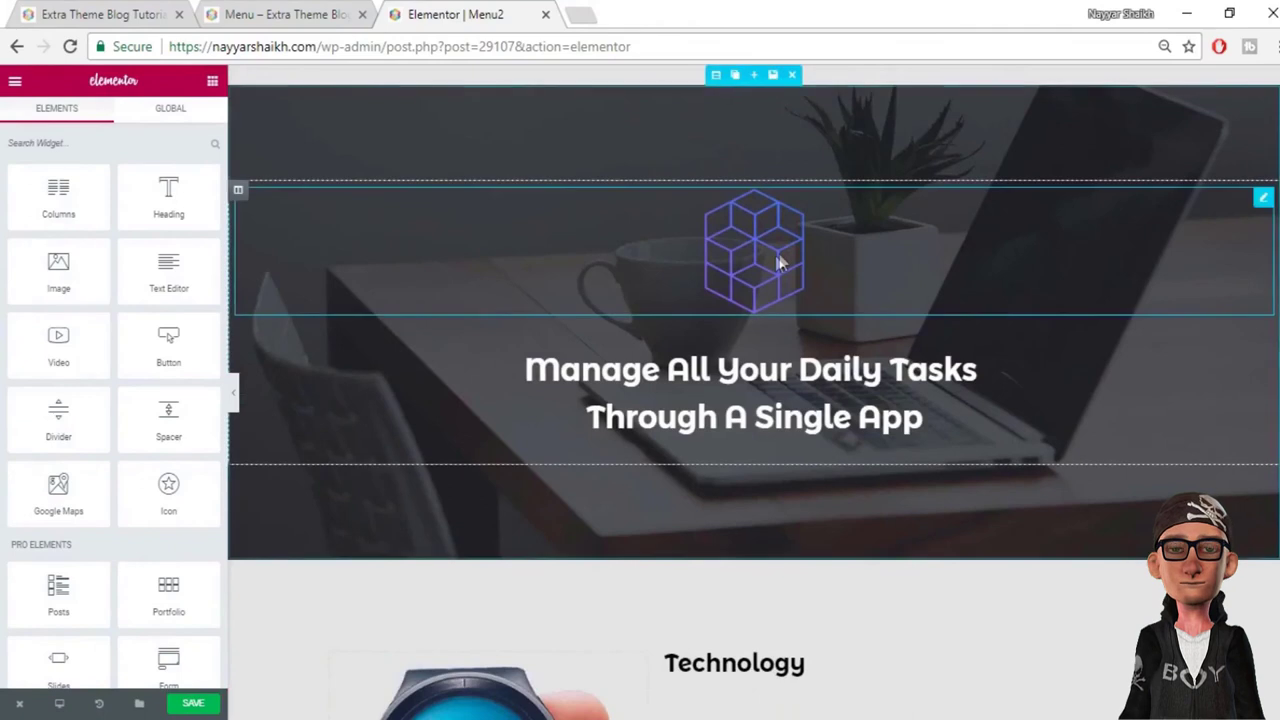
click(305, 10)
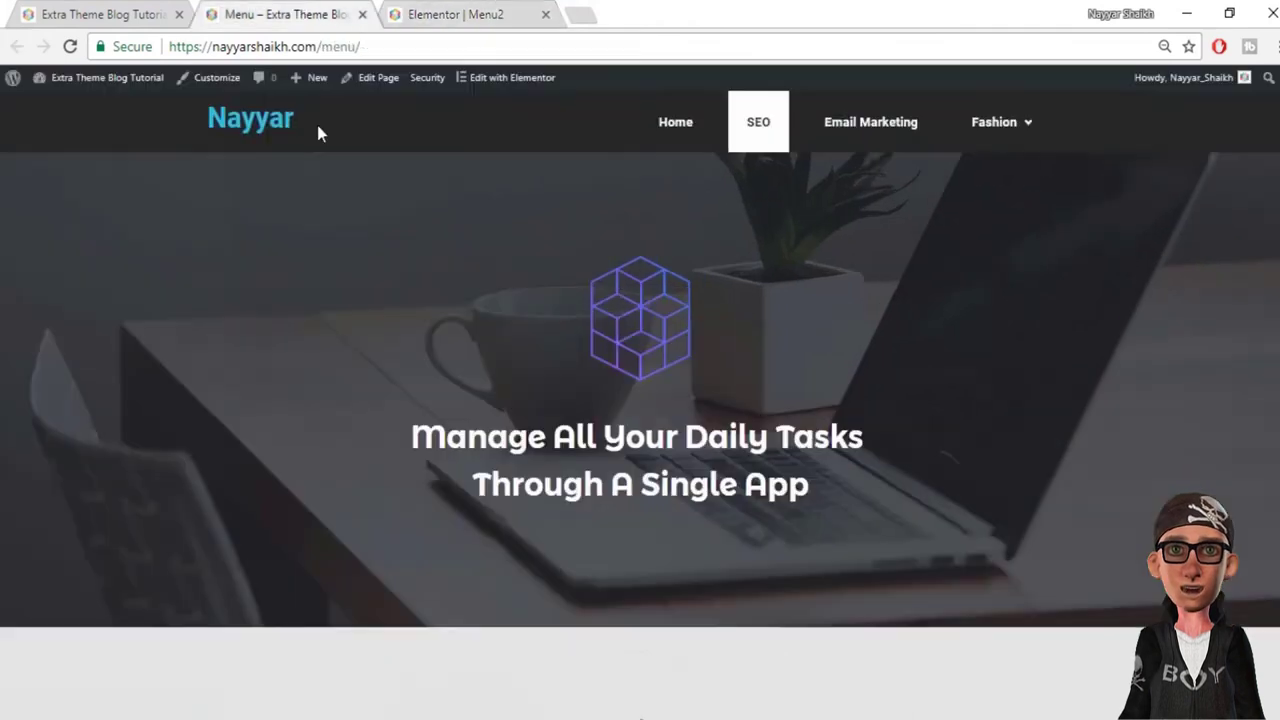
mouse_move(1028, 138)
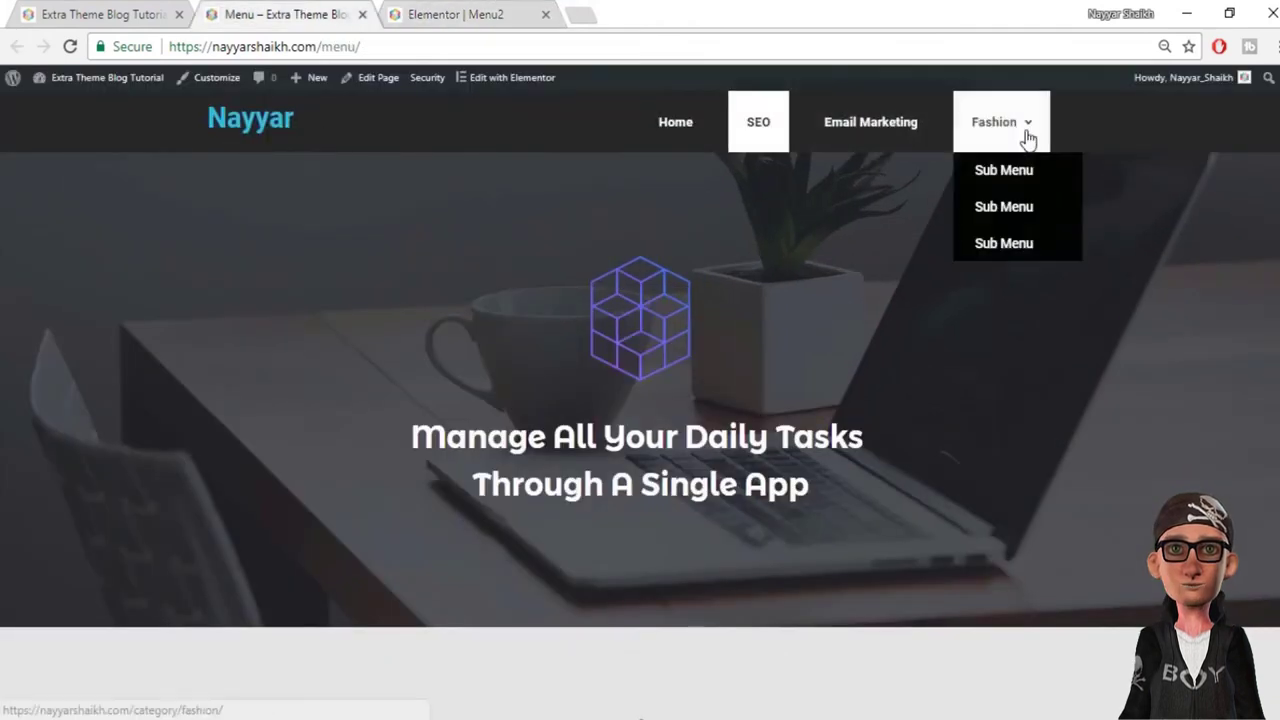
Step: Add a new section above the hero section in Elementor and place a Nav Menu widget in it
click(500, 10)
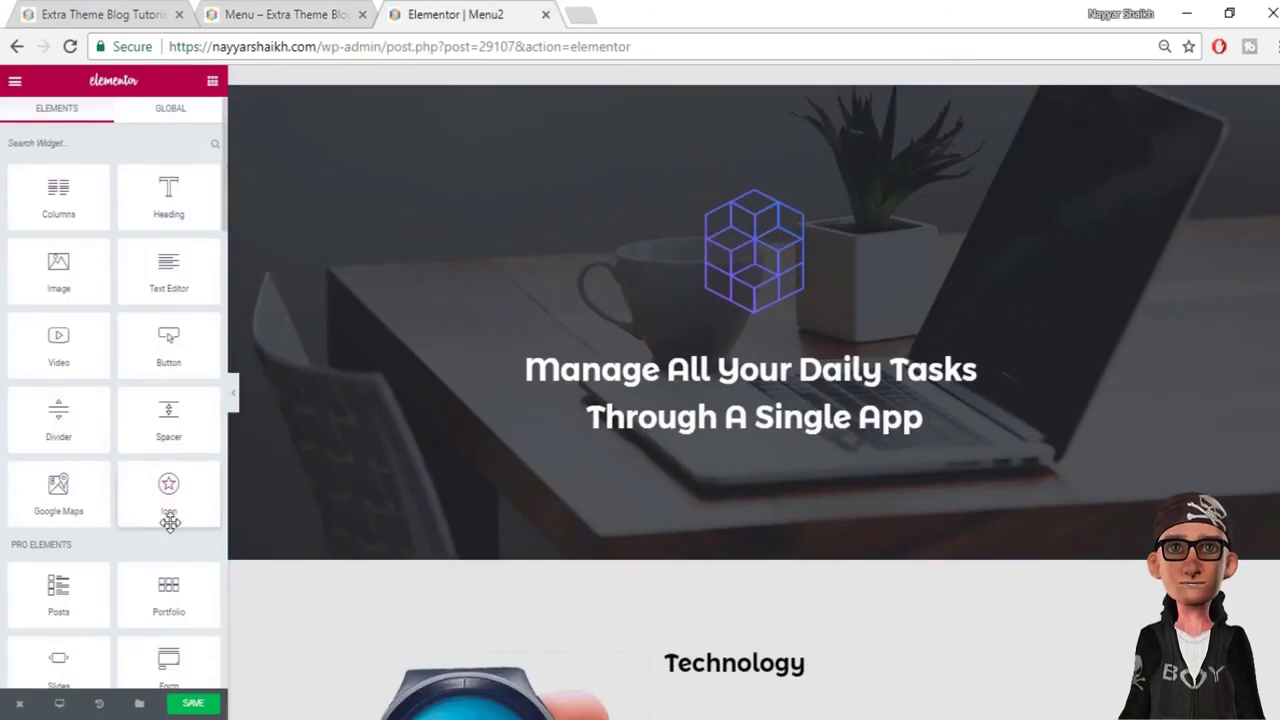
scroll(170, 520, down, 2)
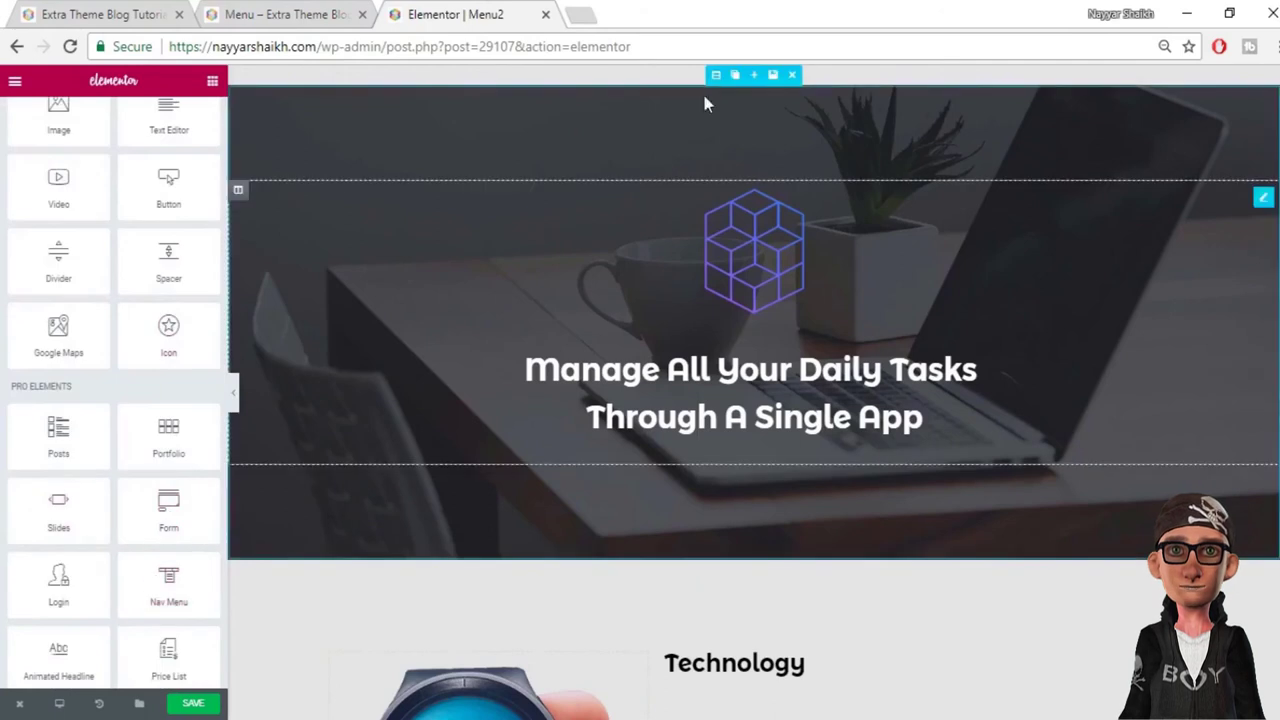
click(756, 78)
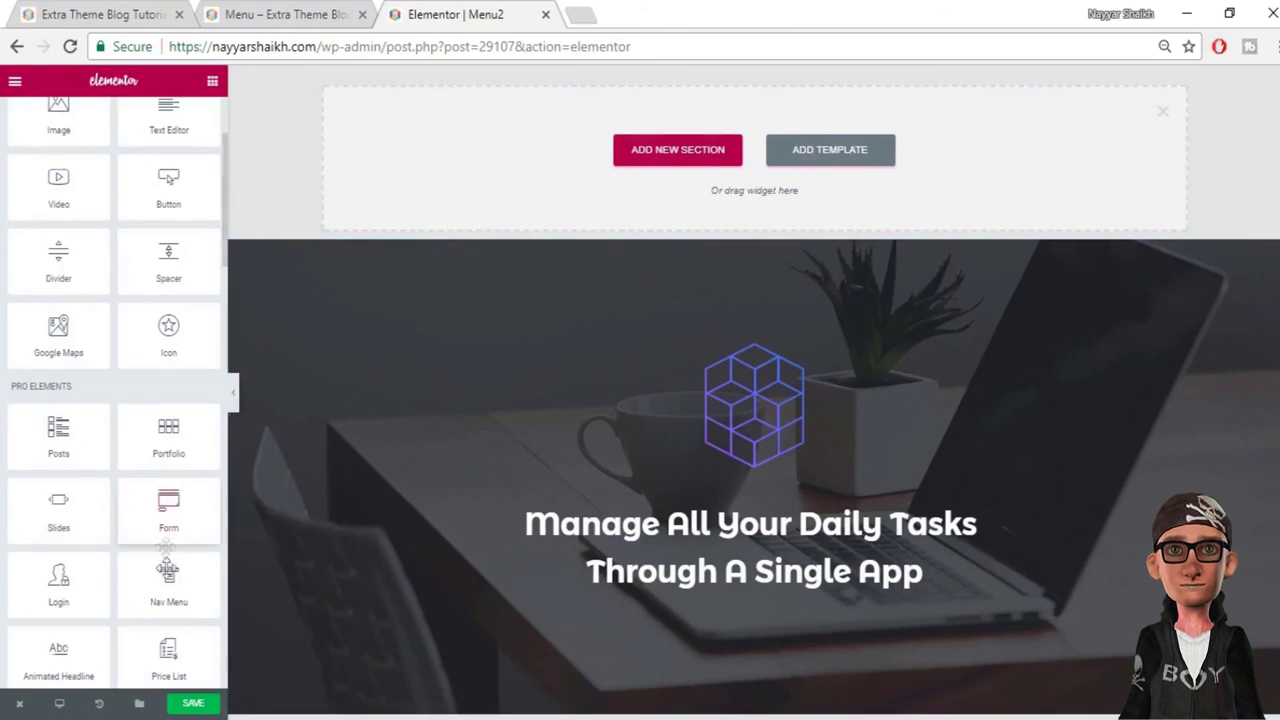
drag(166, 578, 688, 166)
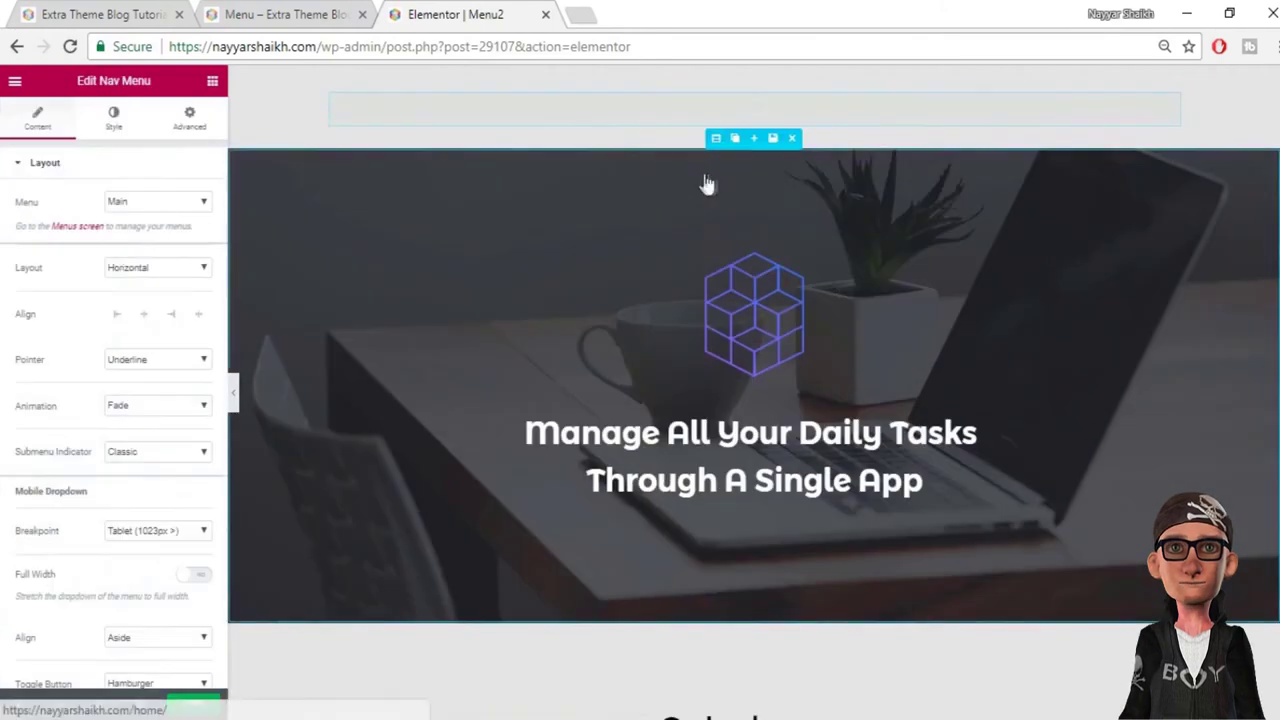
Step: Set the normal text color of the Nav Menu's main items to white (#ffffff)
mouse_move(638, 130)
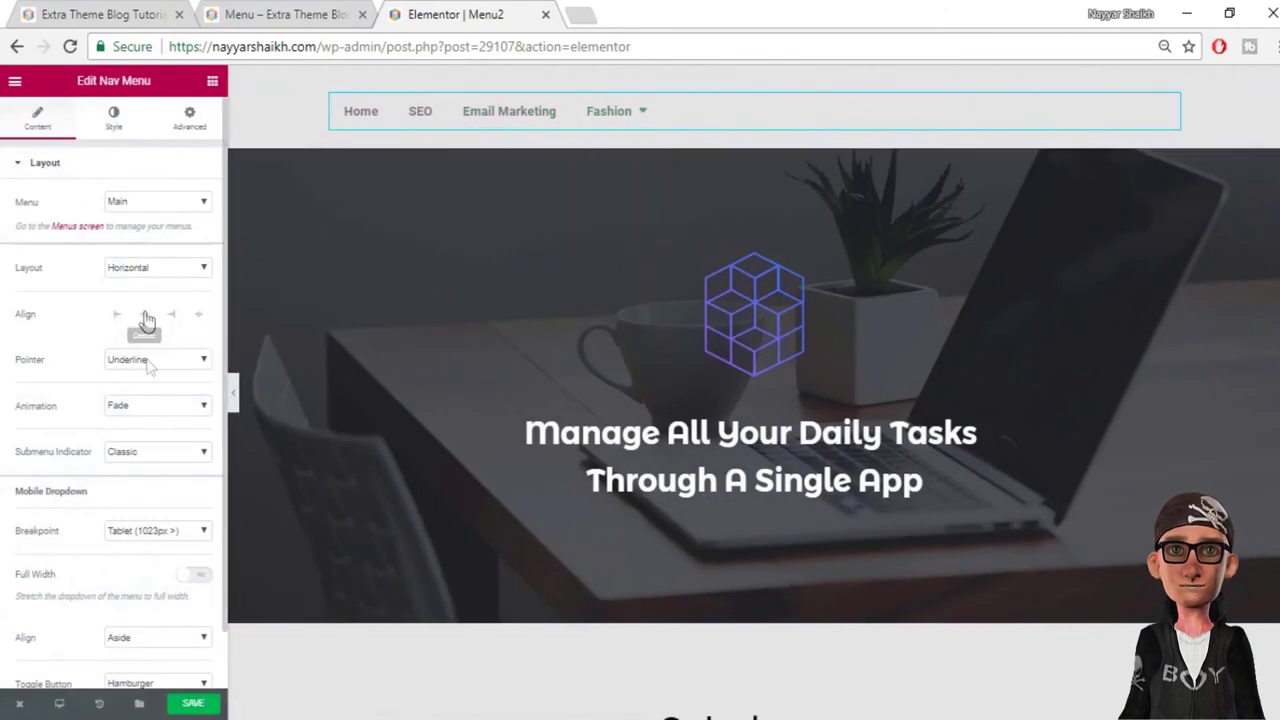
scroll(158, 419, down, 1)
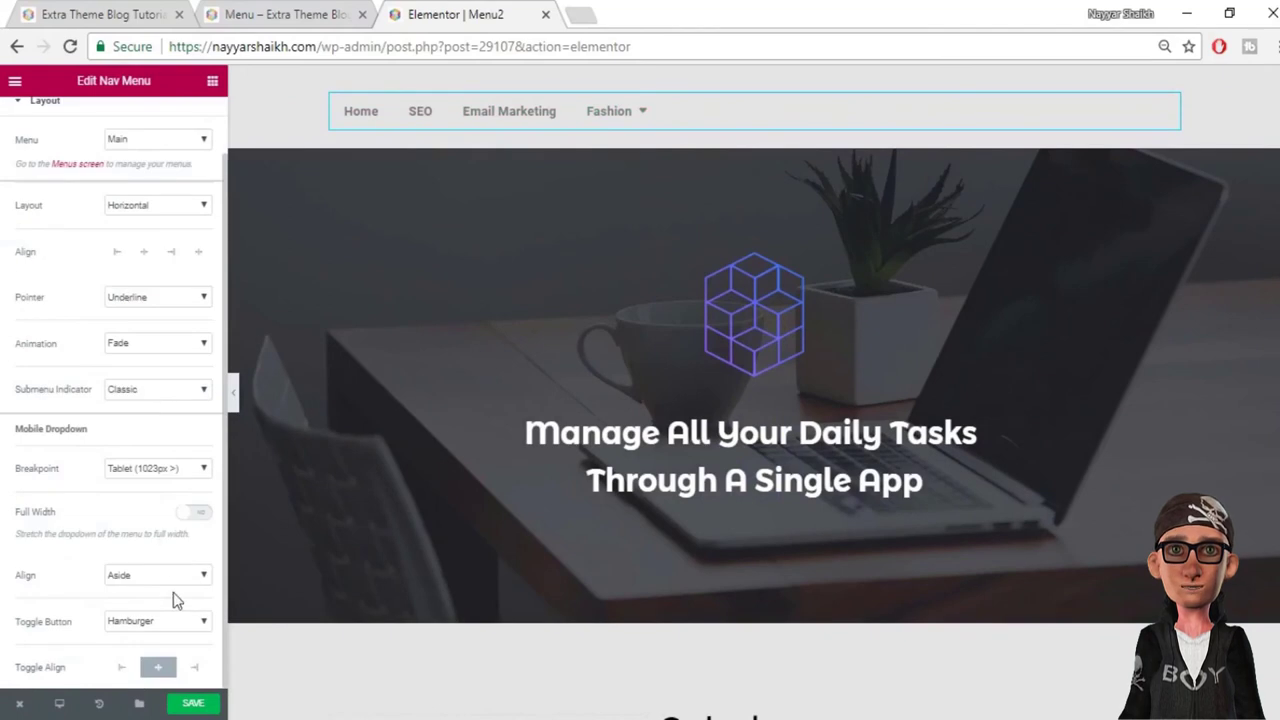
scroll(170, 592, up, 1)
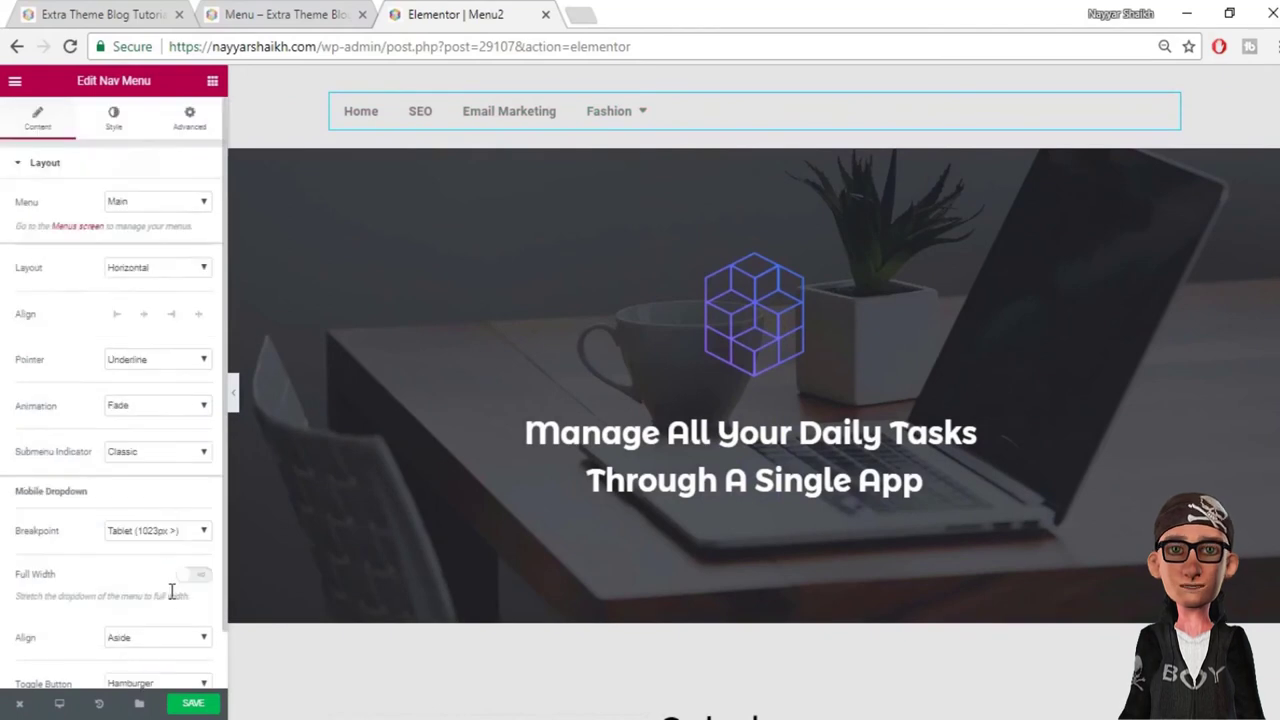
click(116, 135)
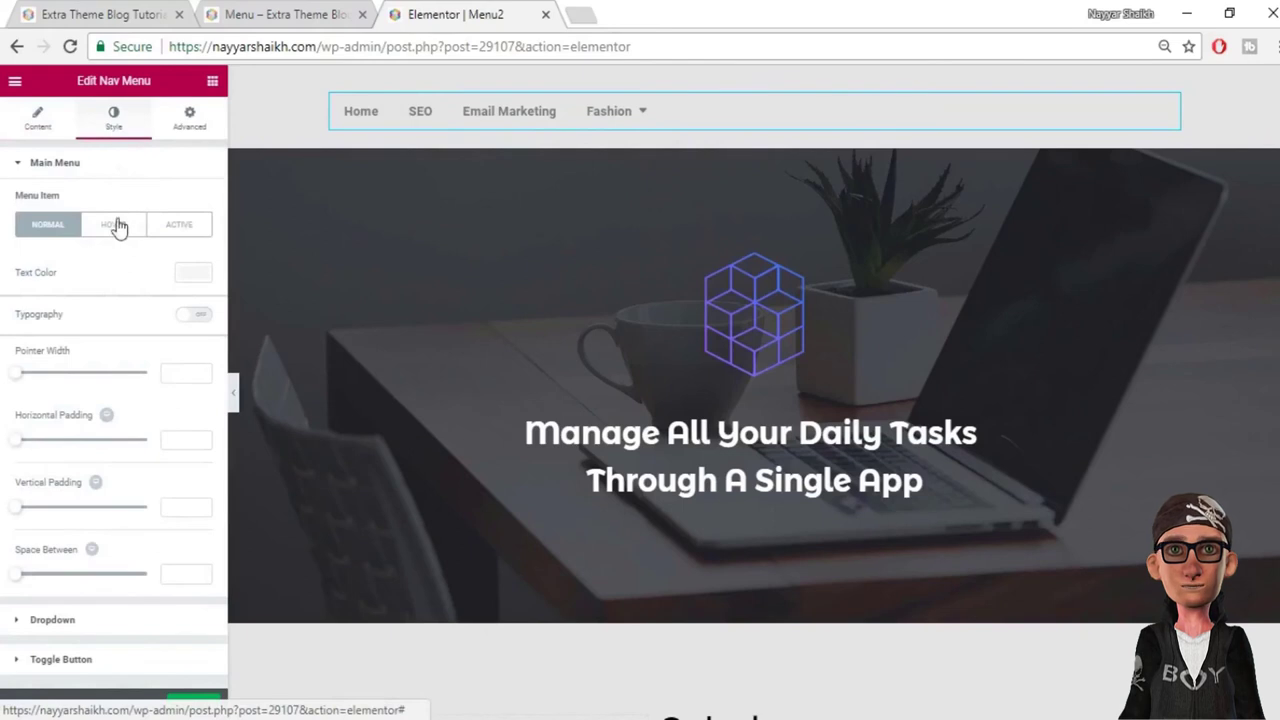
click(194, 274)
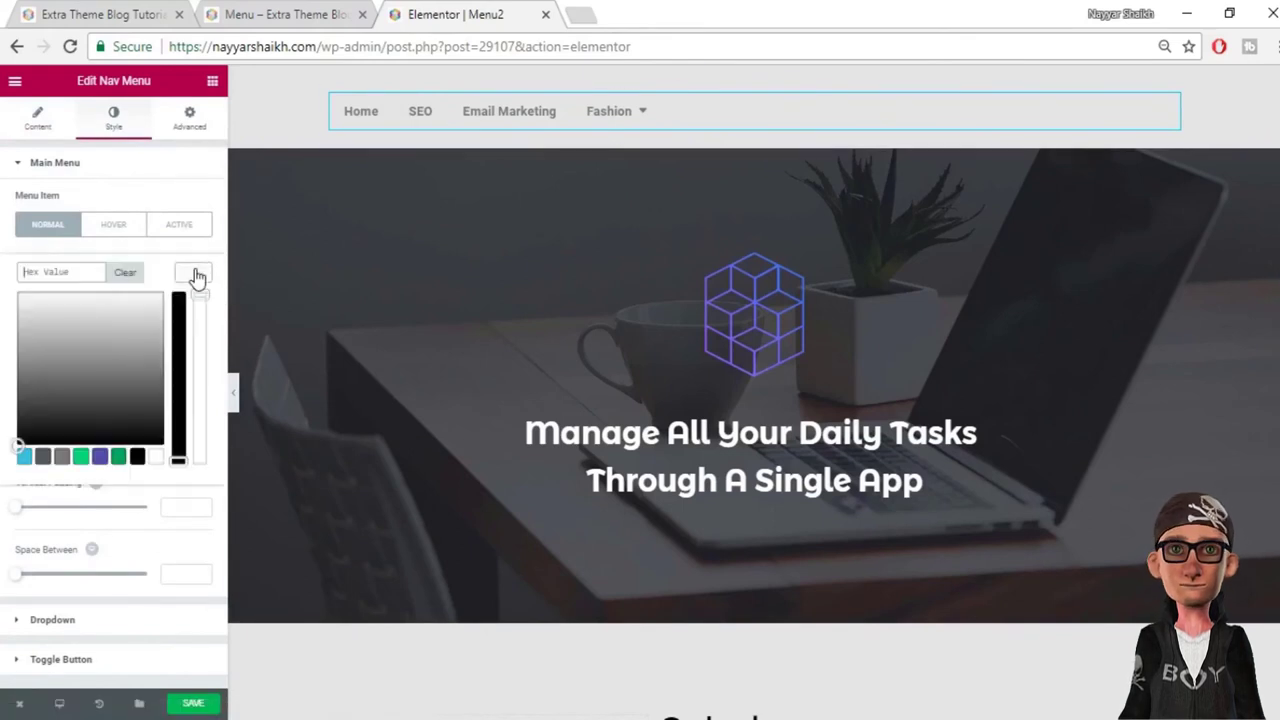
click(157, 458)
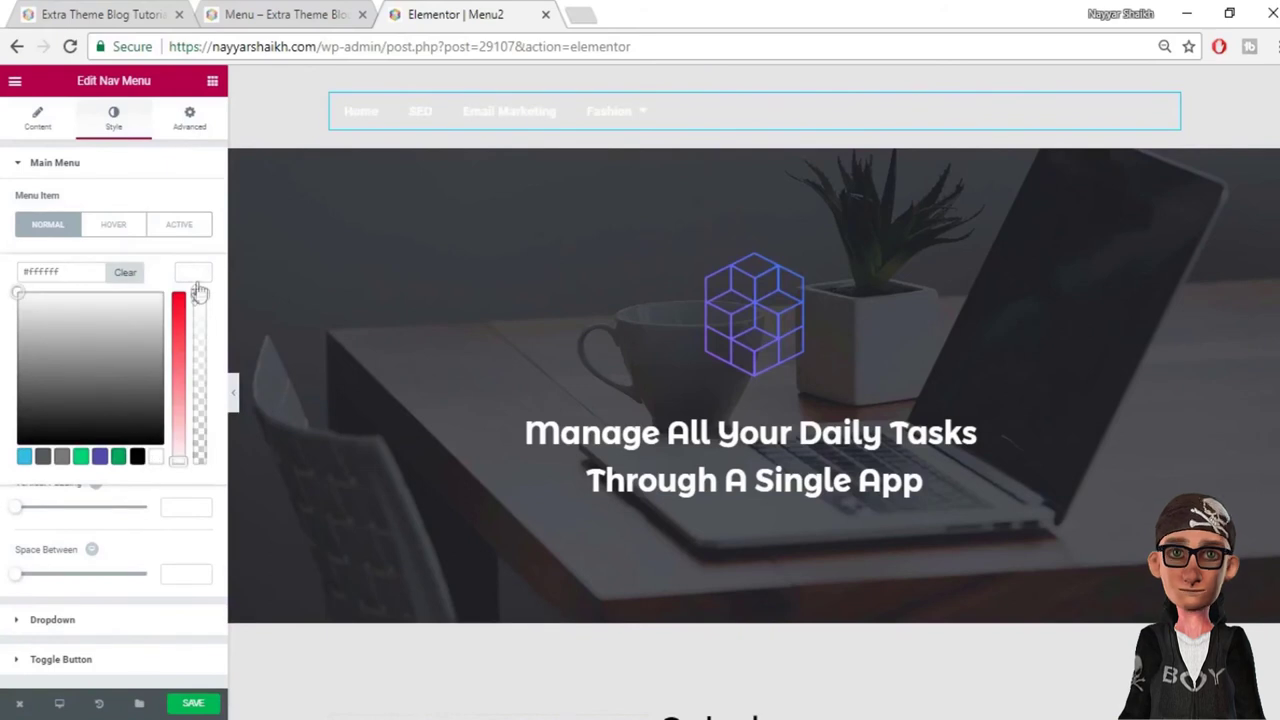
click(197, 278)
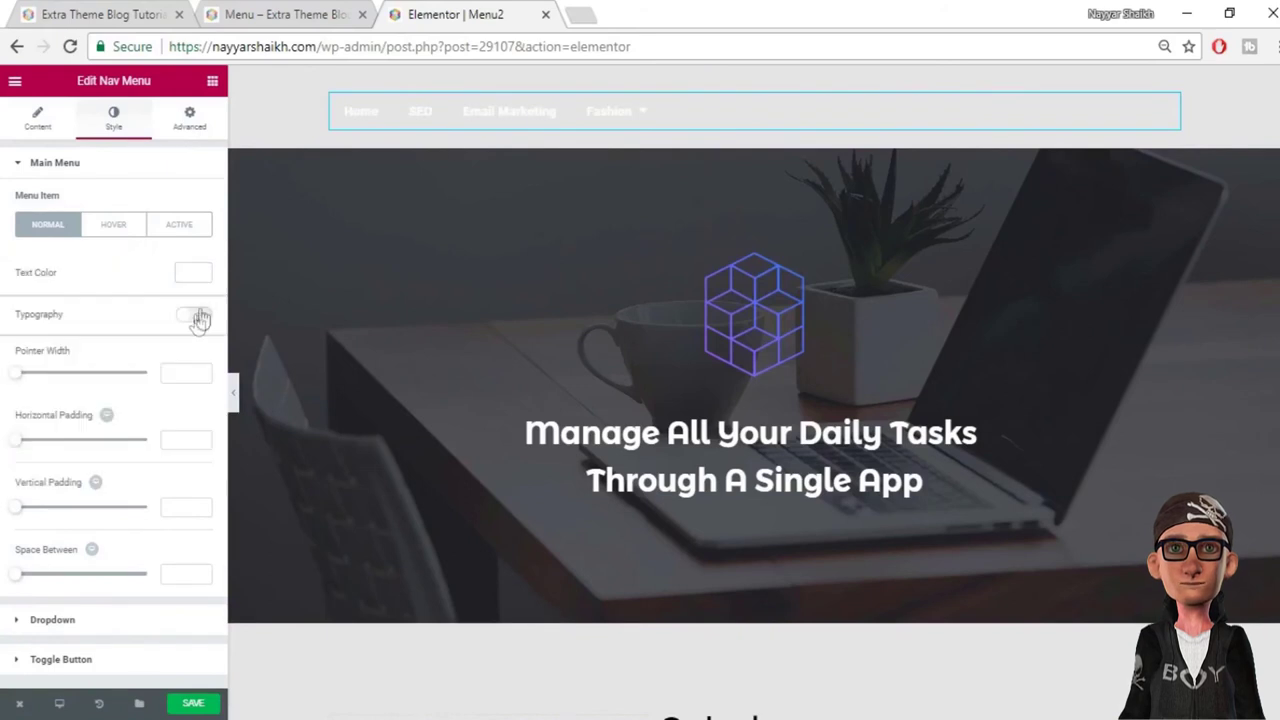
Step: Check the live Menu page's header and give the new header section a classic black background at about 0.82 opacity
click(245, 17)
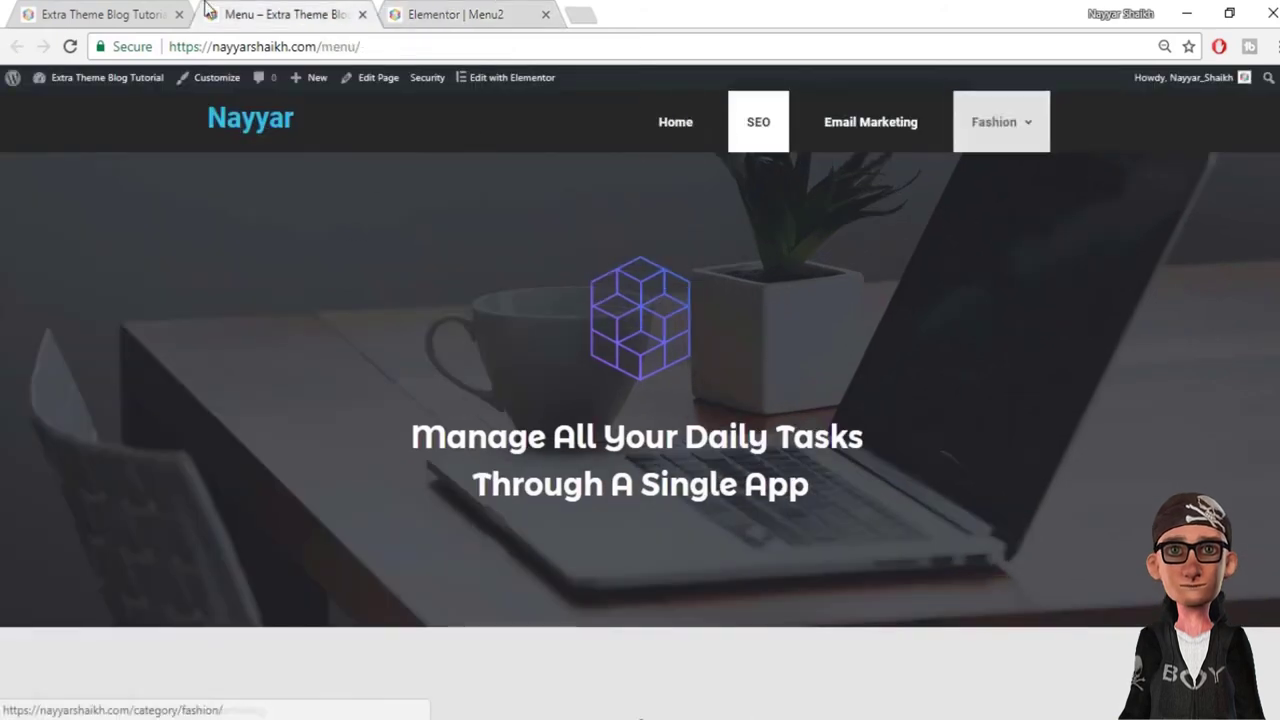
click(447, 10)
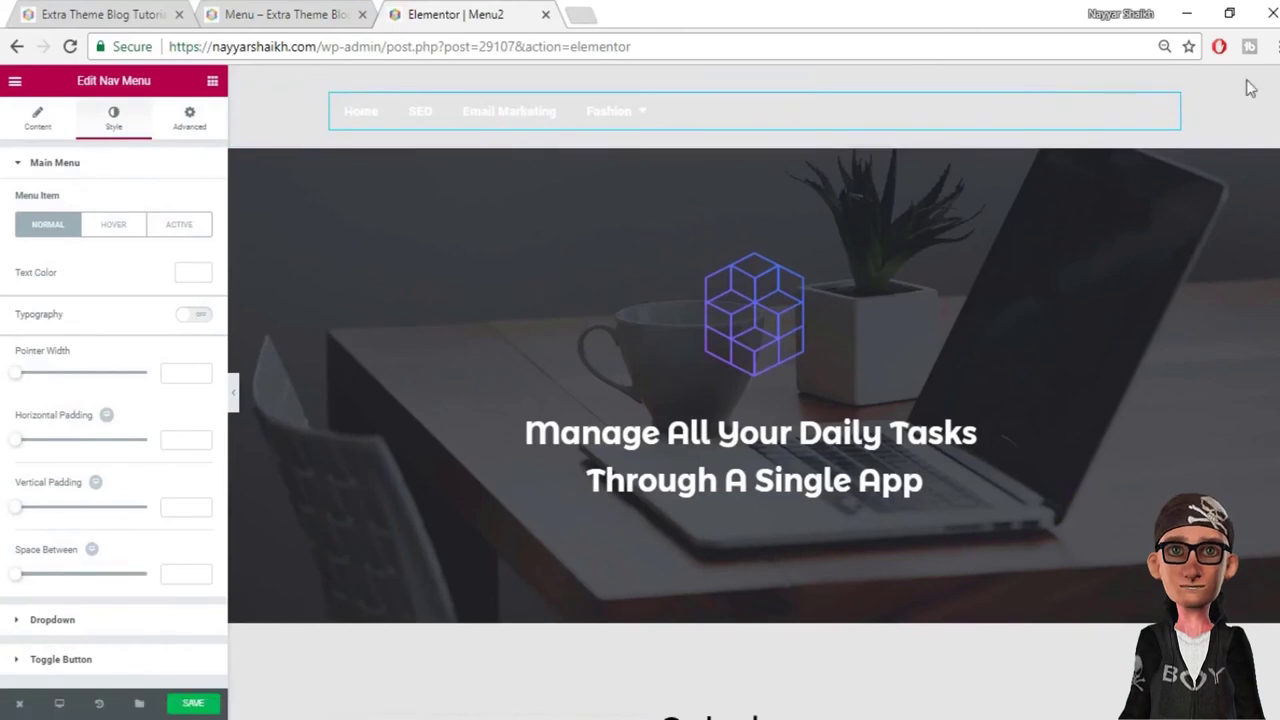
click(717, 76)
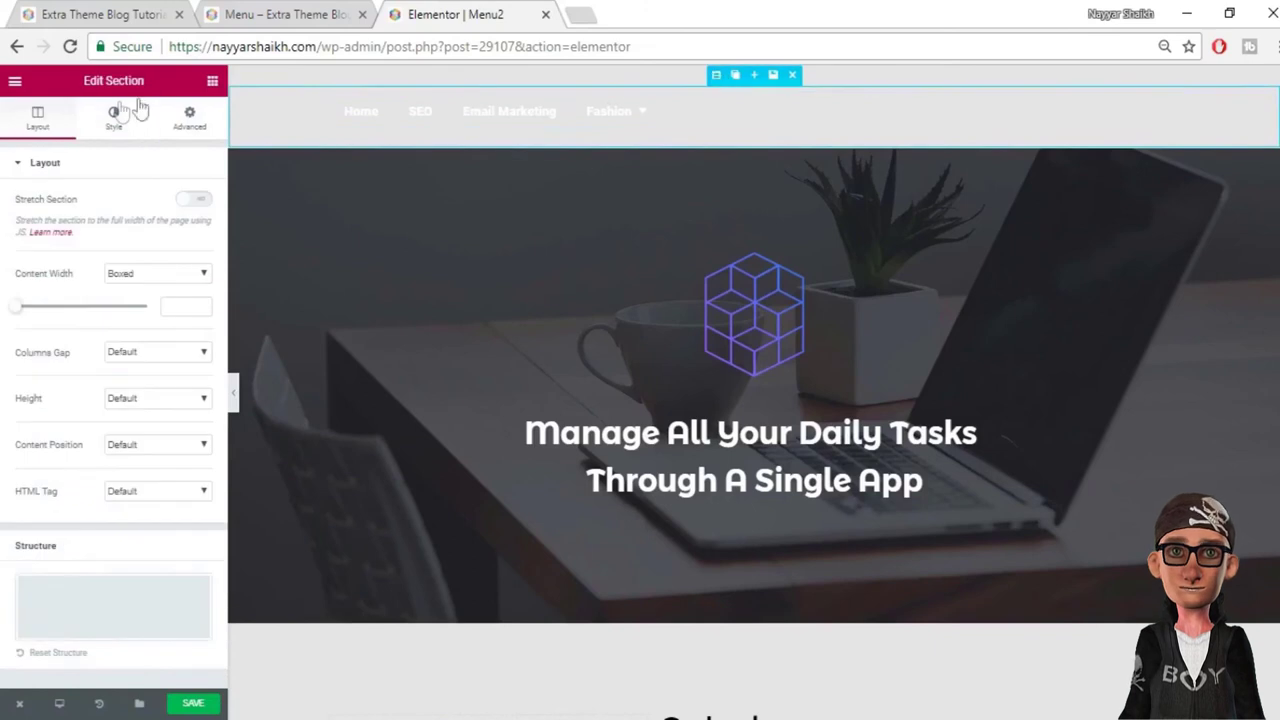
click(113, 116)
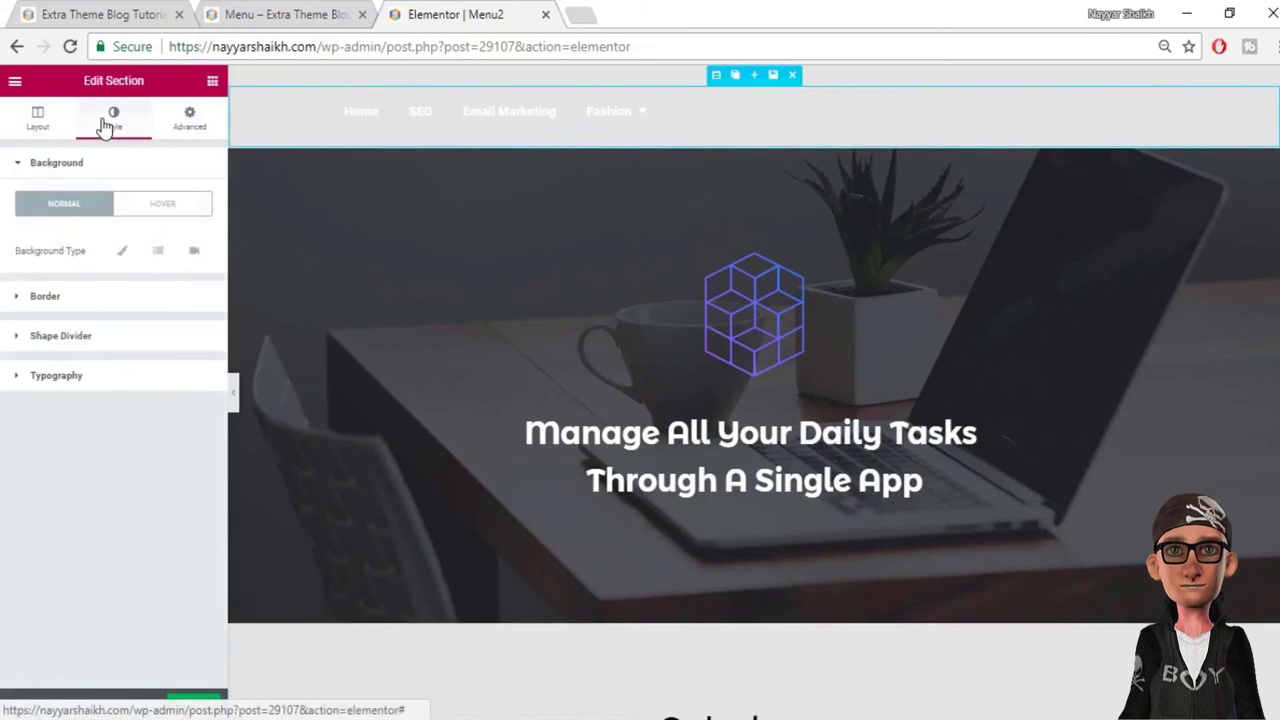
click(120, 251)
click(193, 302)
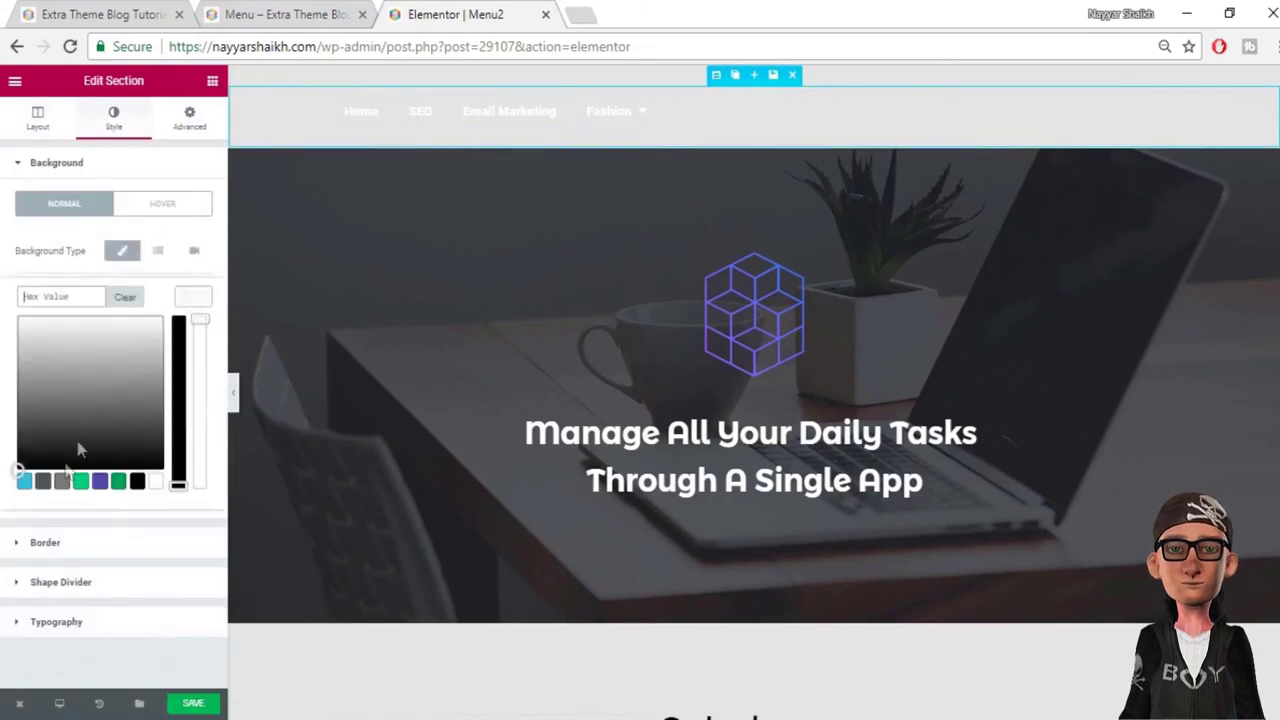
click(43, 482)
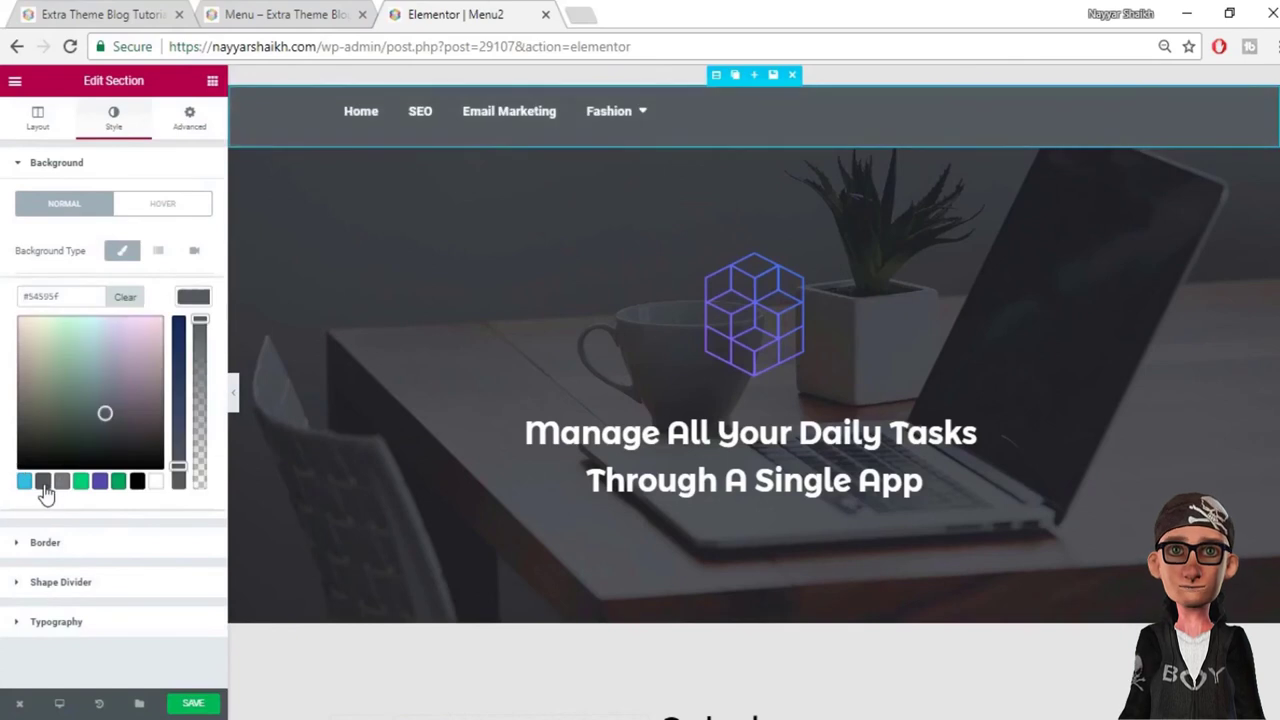
click(137, 482)
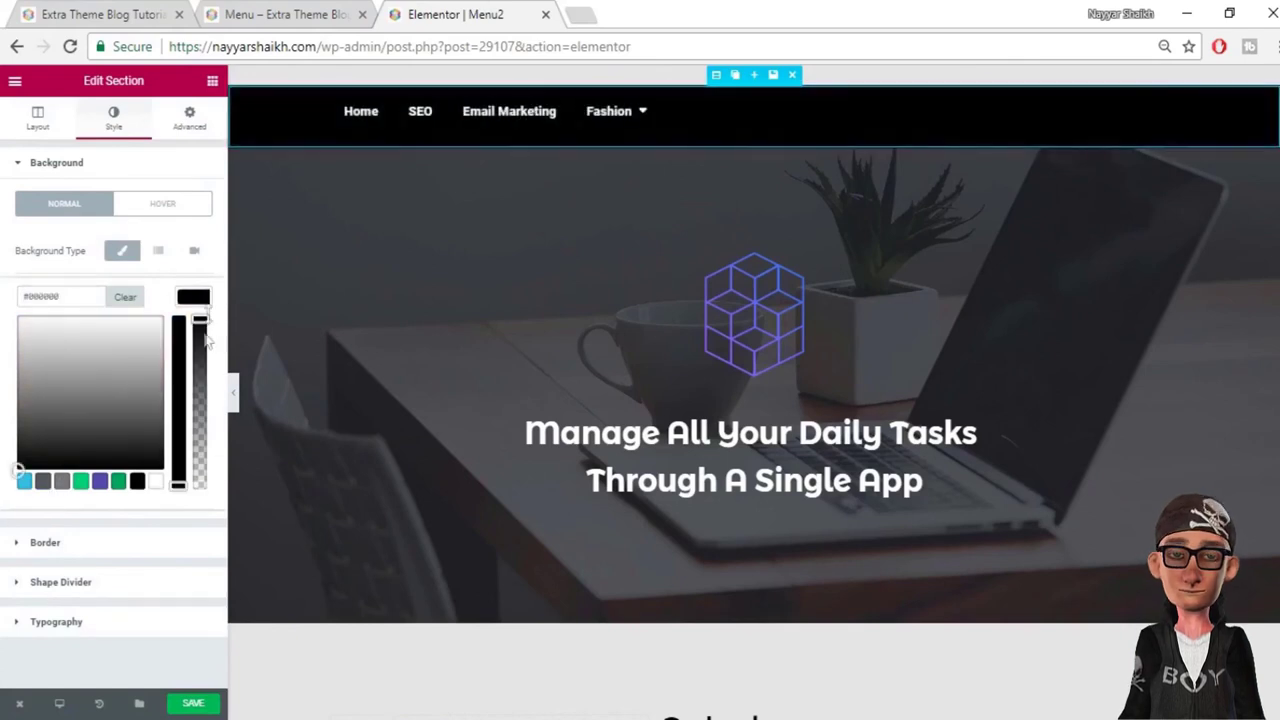
drag(203, 331, 205, 359)
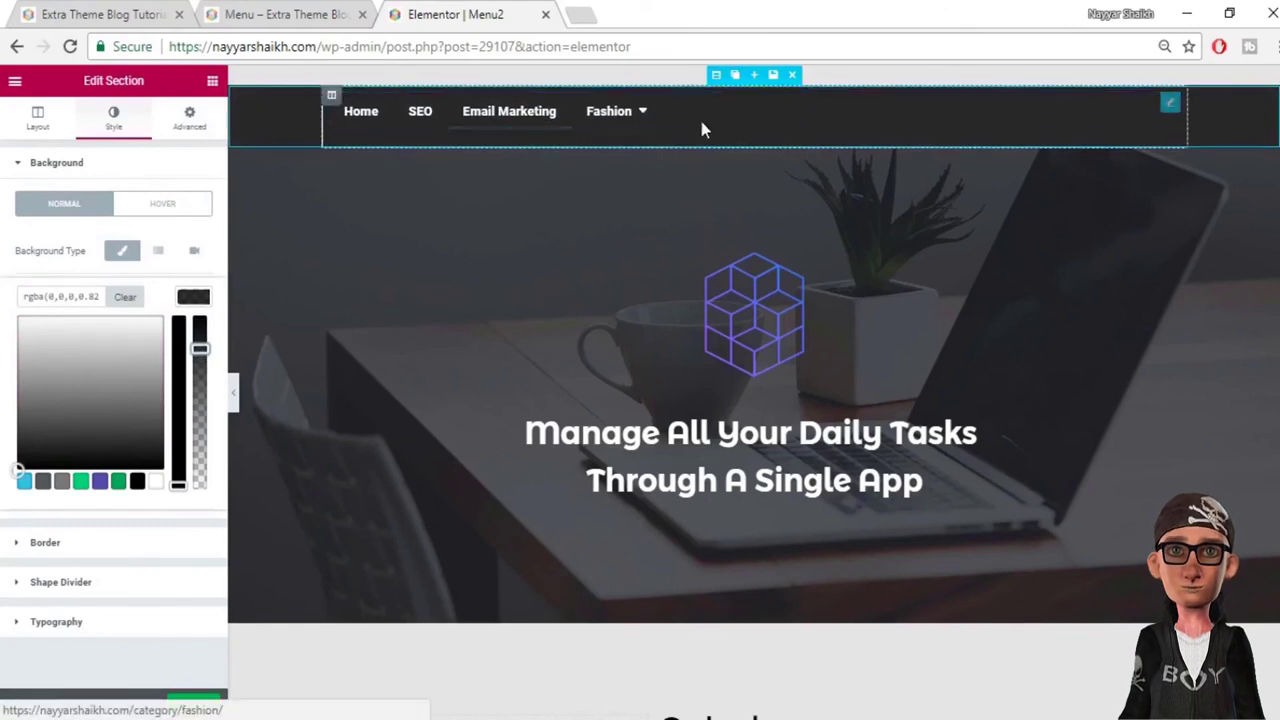
Step: Right-align the Nav Menu items in the header and check the Fashion submenu
click(666, 119)
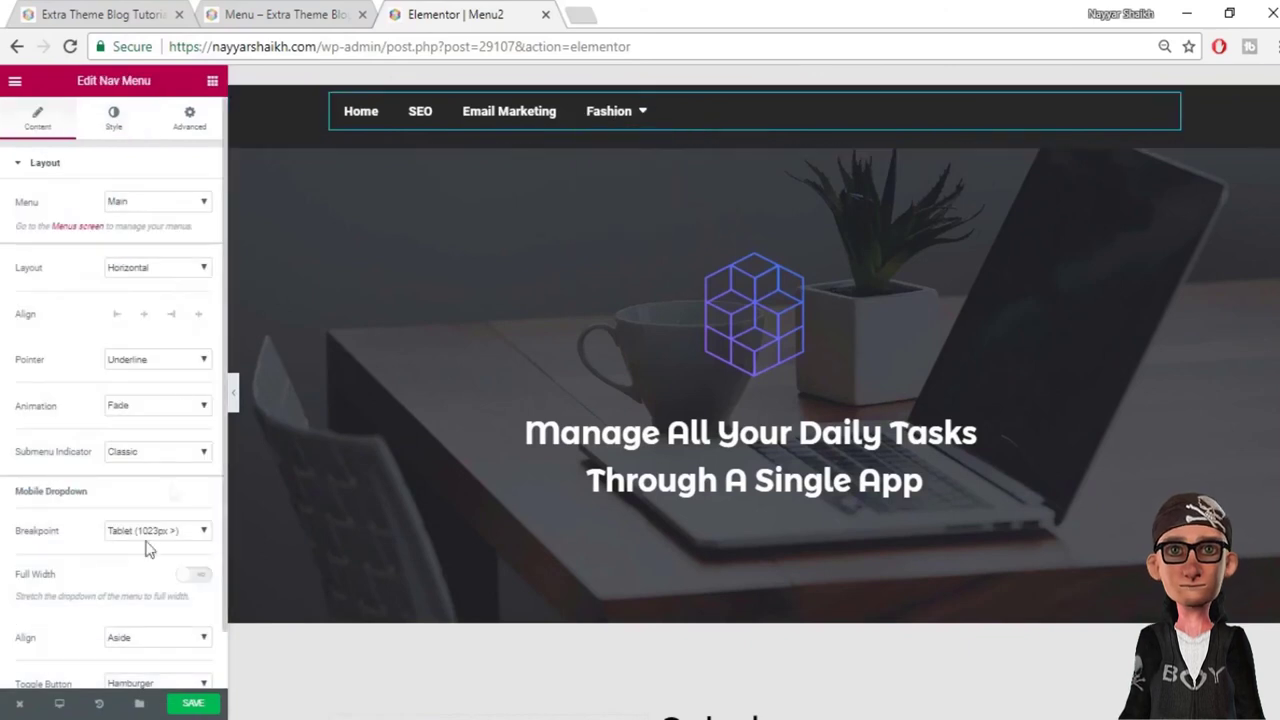
click(171, 316)
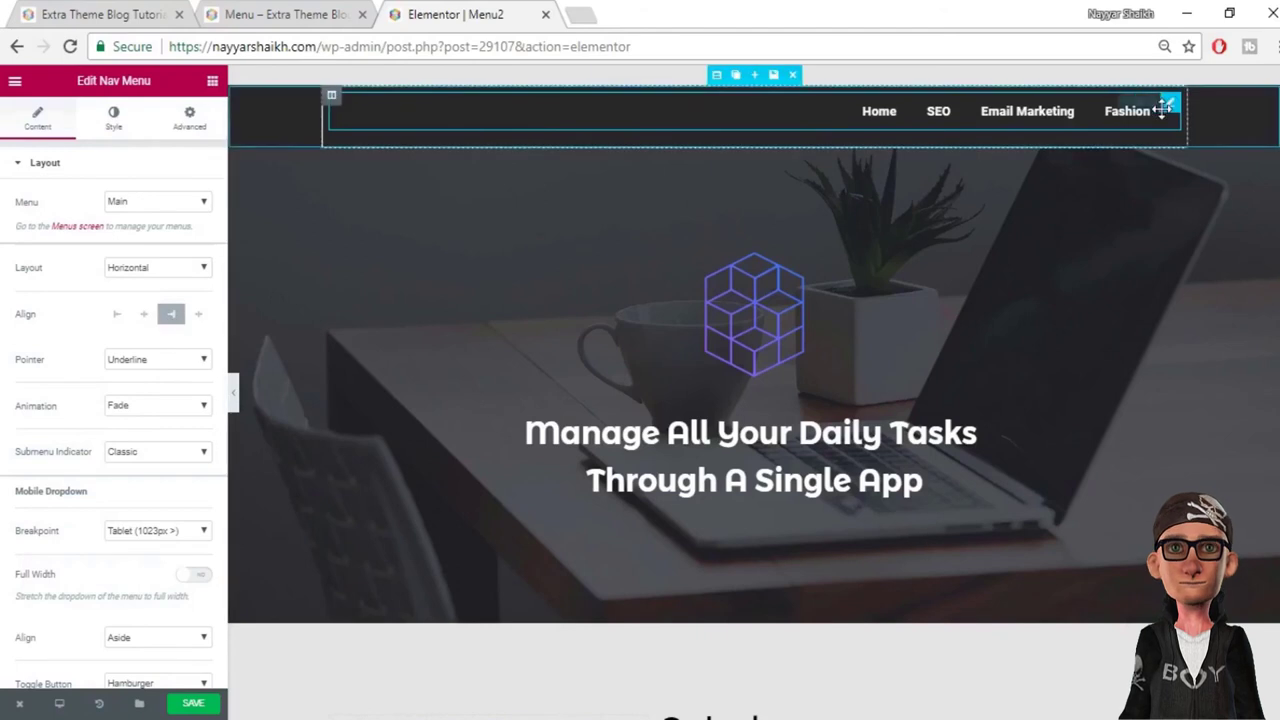
mouse_move(1163, 120)
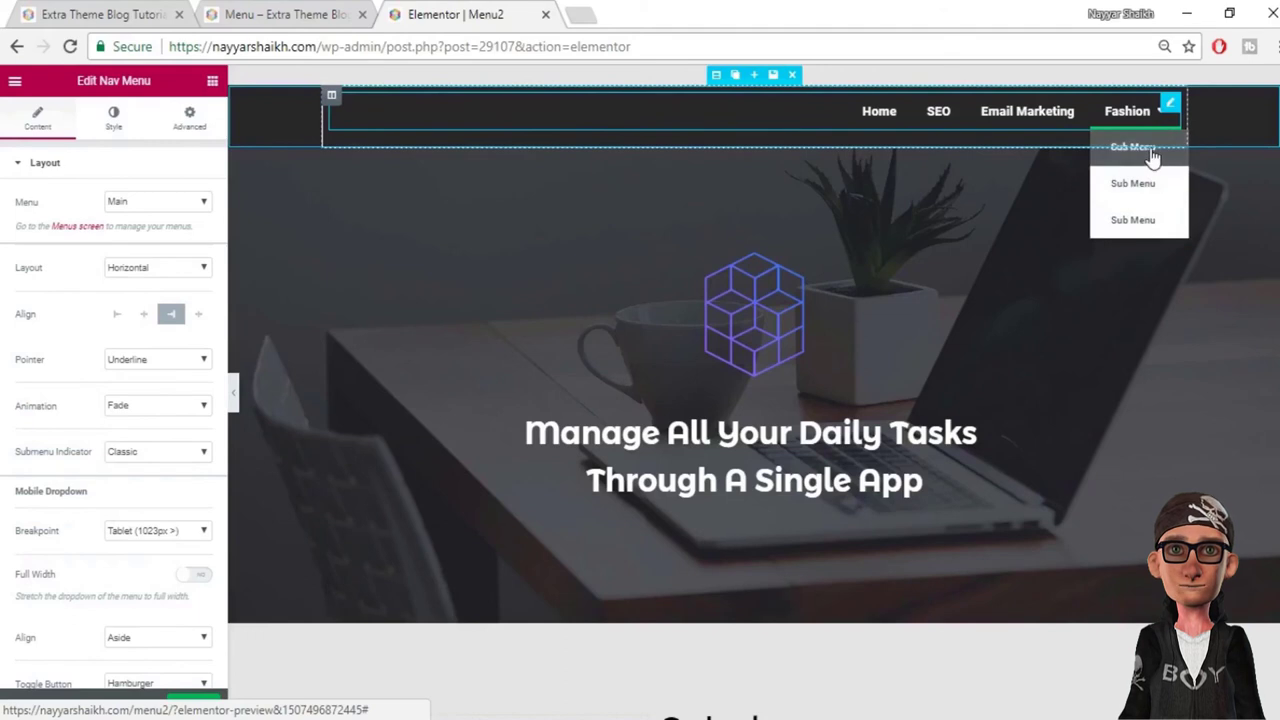
Step: Set the normal text color of the Nav Menu's dropdown to white (#ffffff)
click(120, 128)
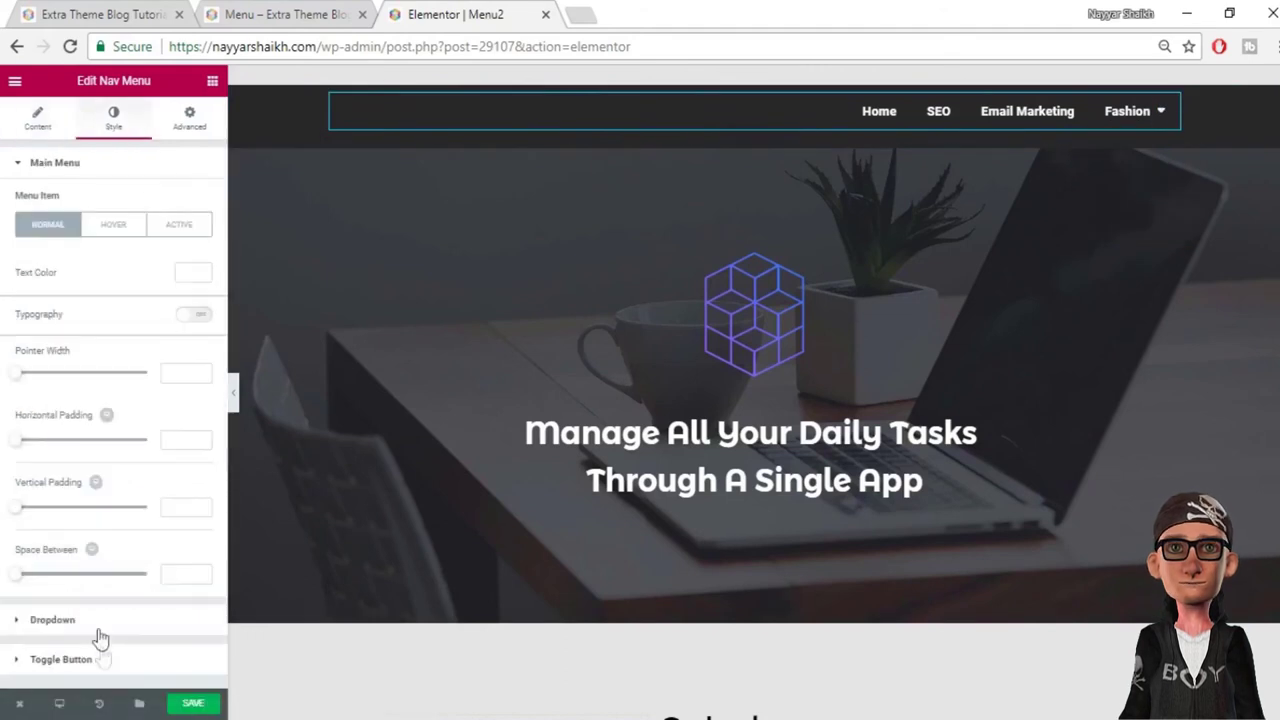
click(100, 619)
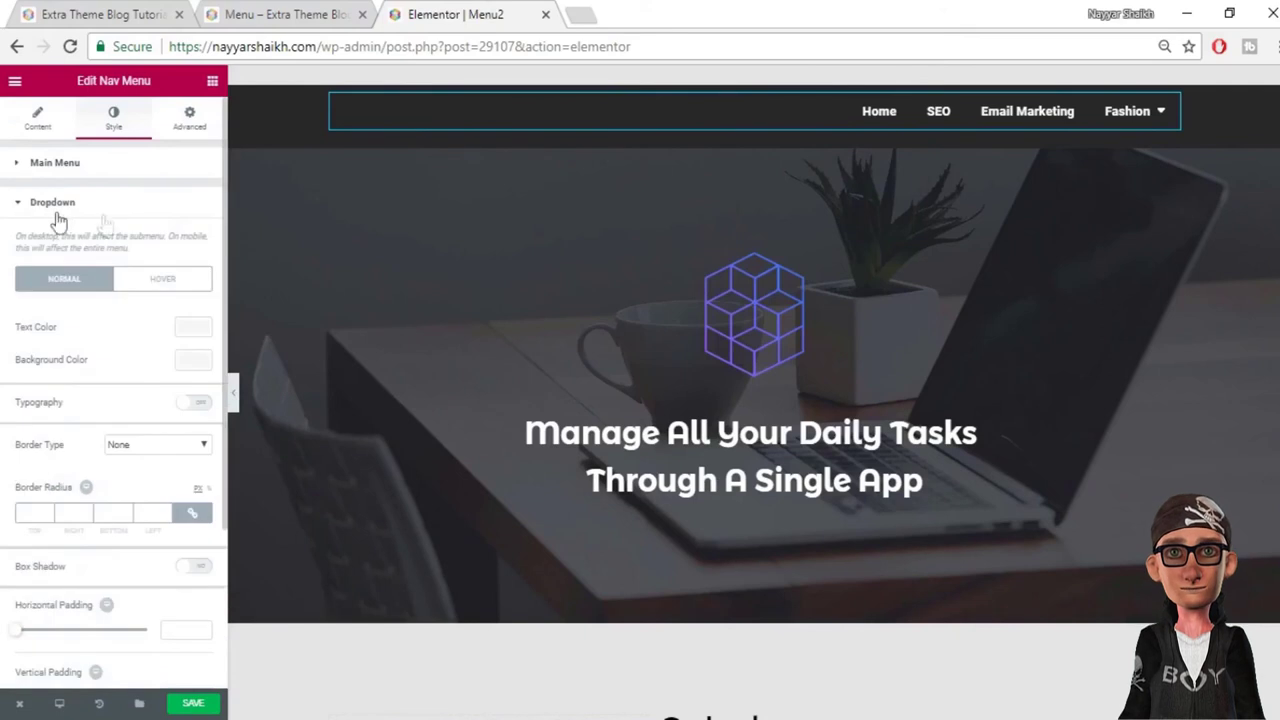
click(193, 327)
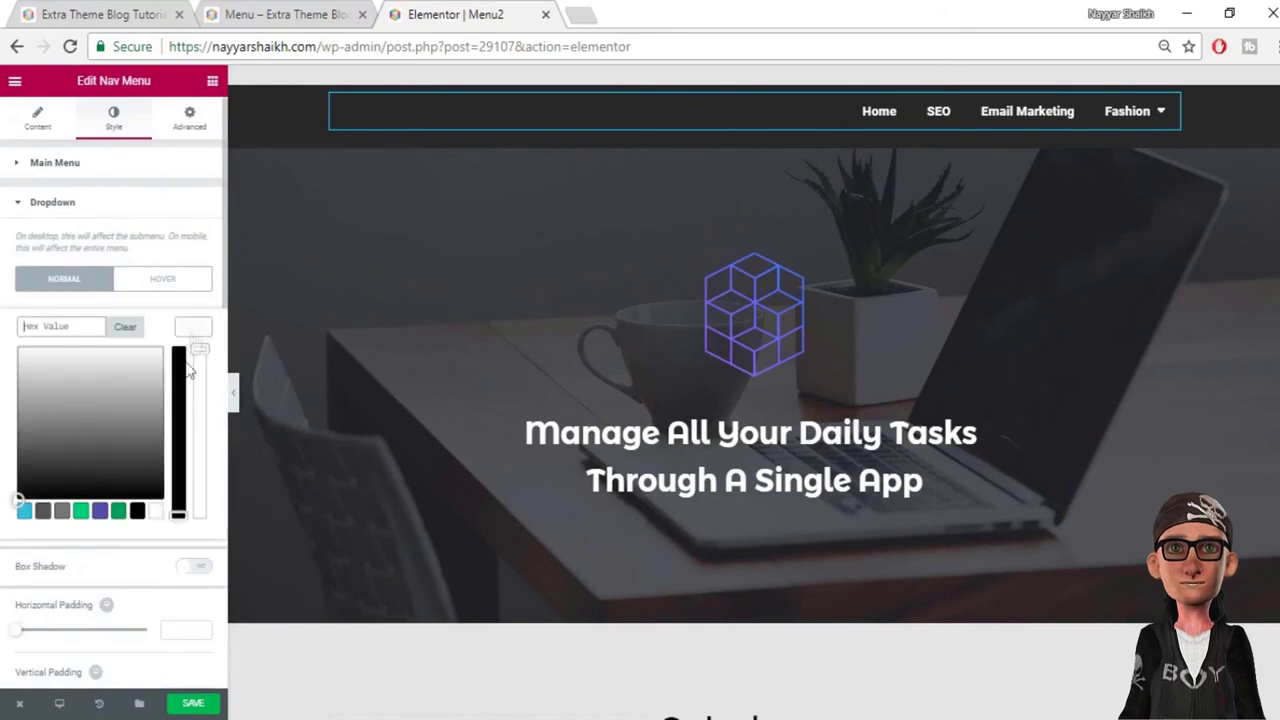
click(155, 513)
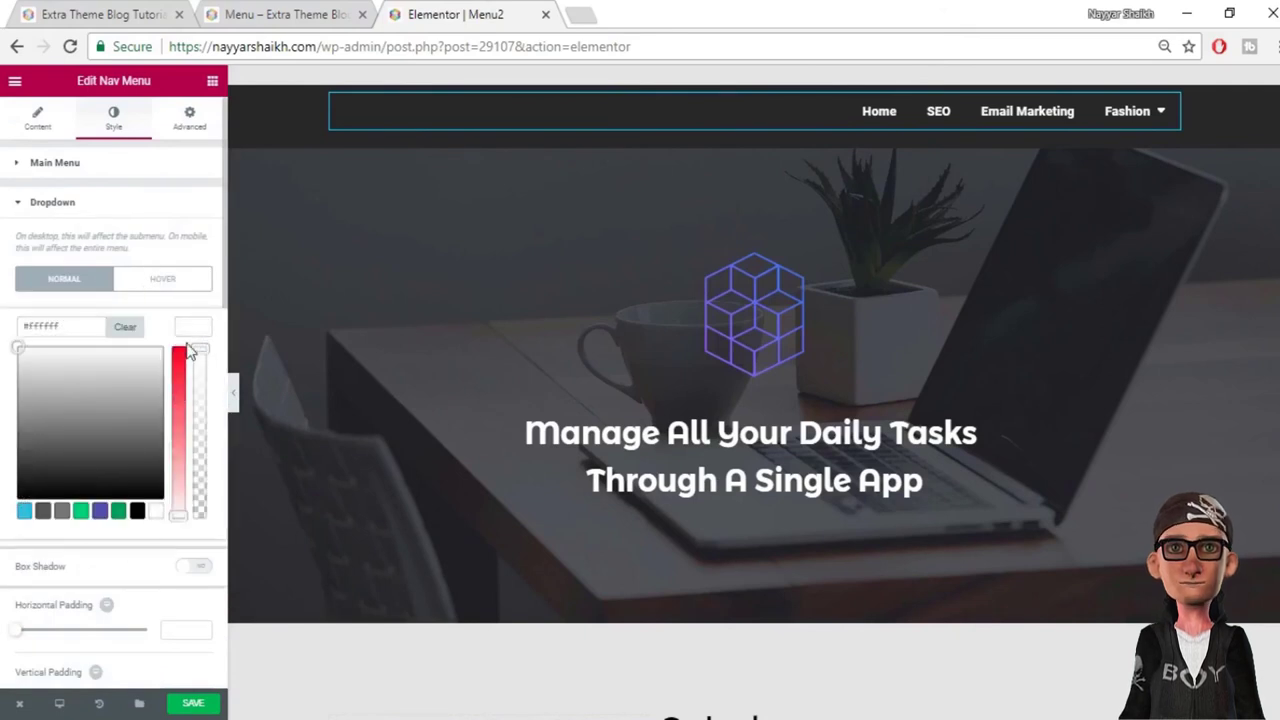
click(196, 338)
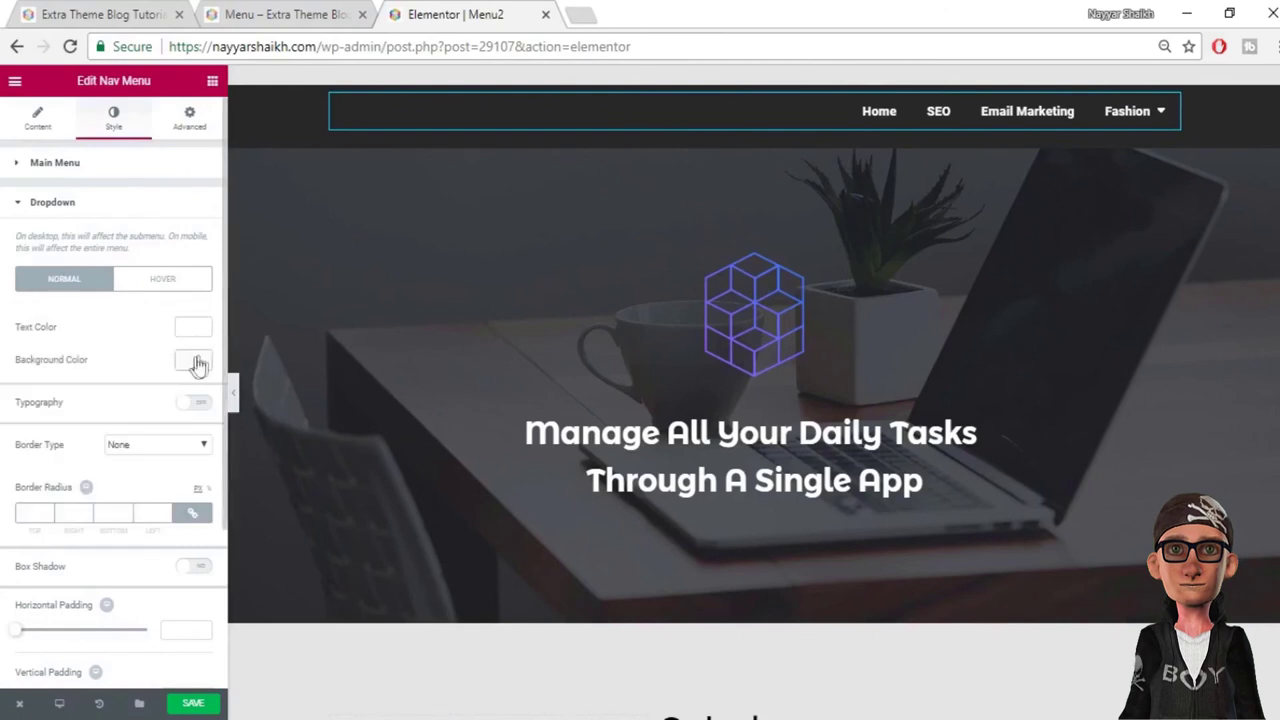
Step: Set the dropdown's normal background color to semi-transparent black, rgba(0,0,0,0.7), and check the menu items in the preview
click(194, 370)
click(137, 558)
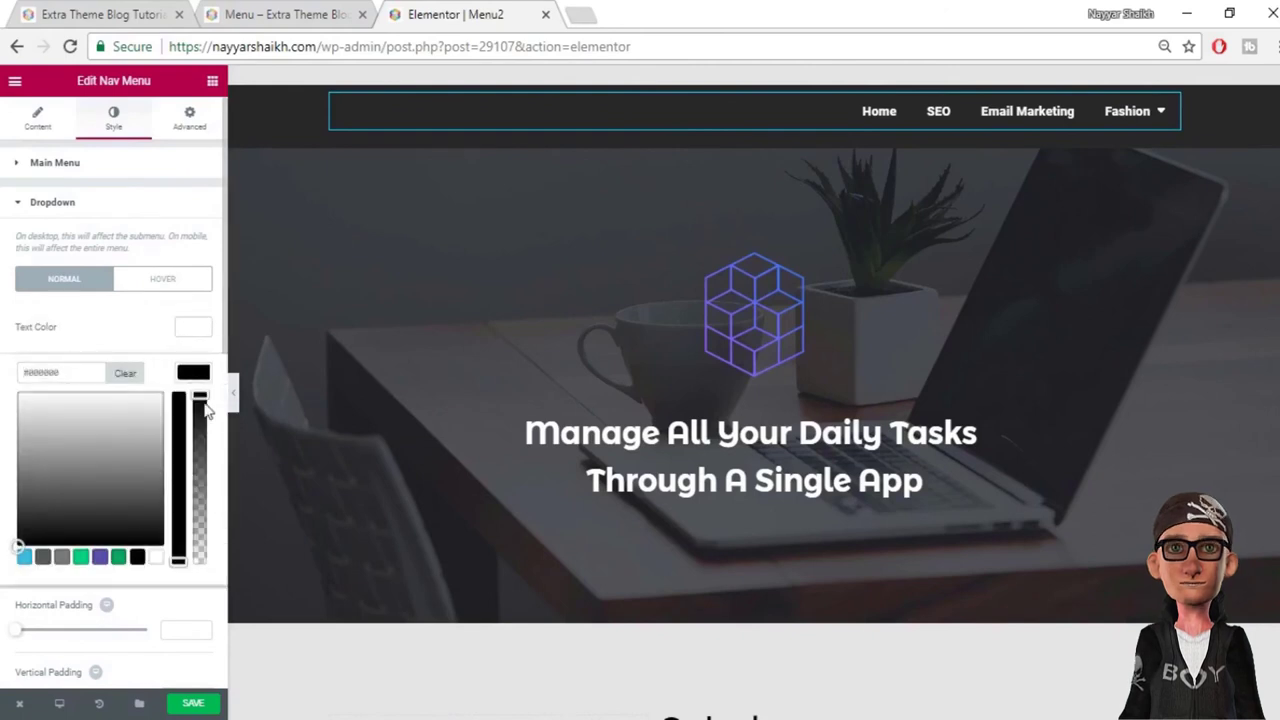
drag(201, 398, 204, 434)
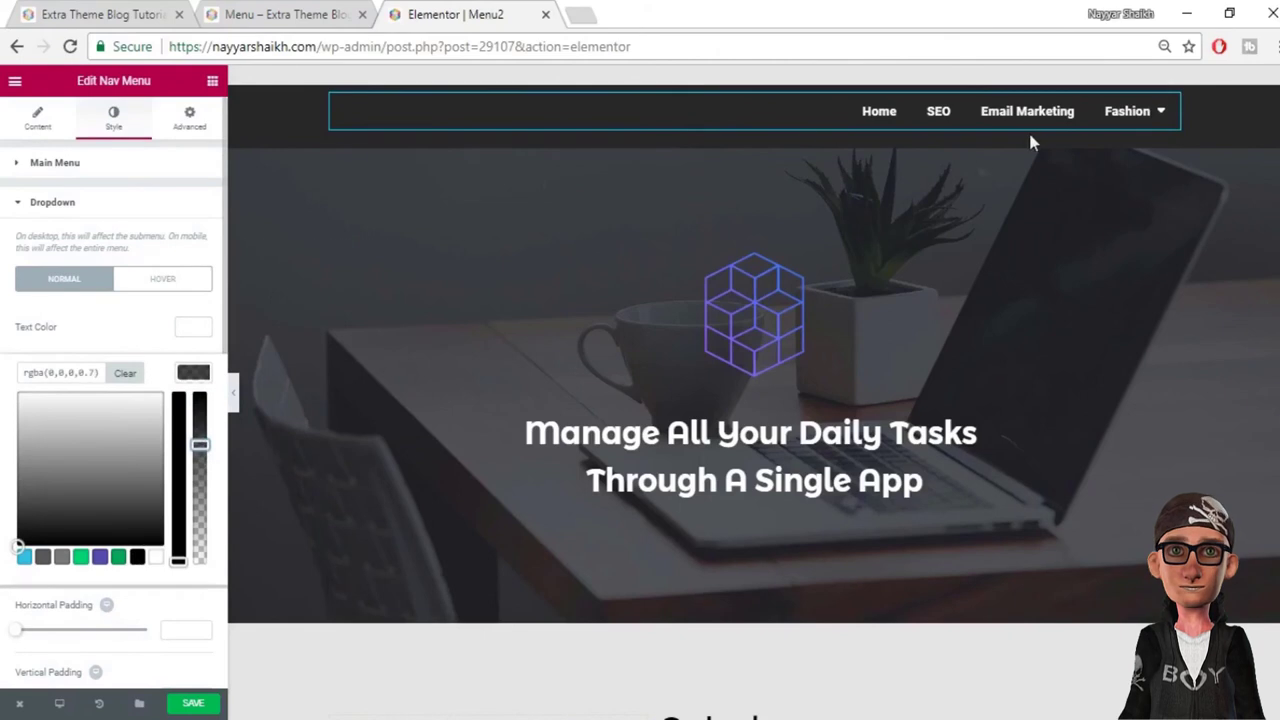
mouse_move(1157, 129)
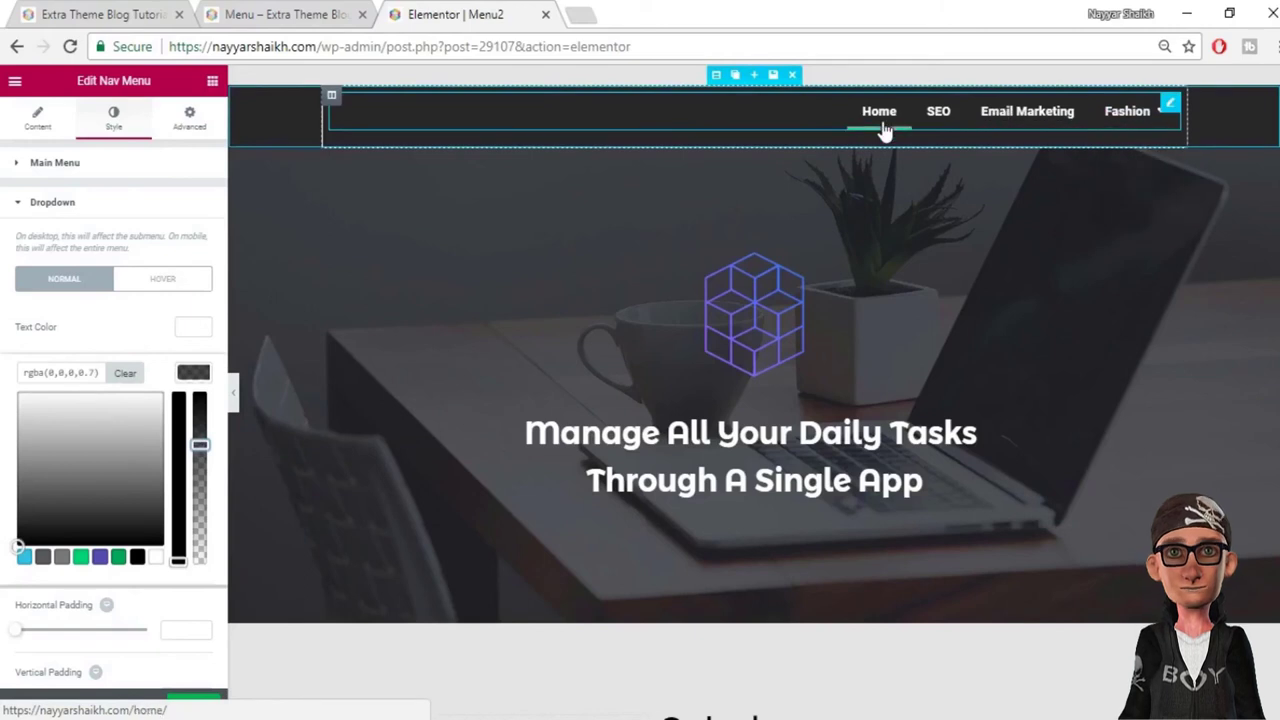
Step: Change the Nav Menu's pointer style to Background and compare it with the item highlighting on the live Menu page
click(37, 118)
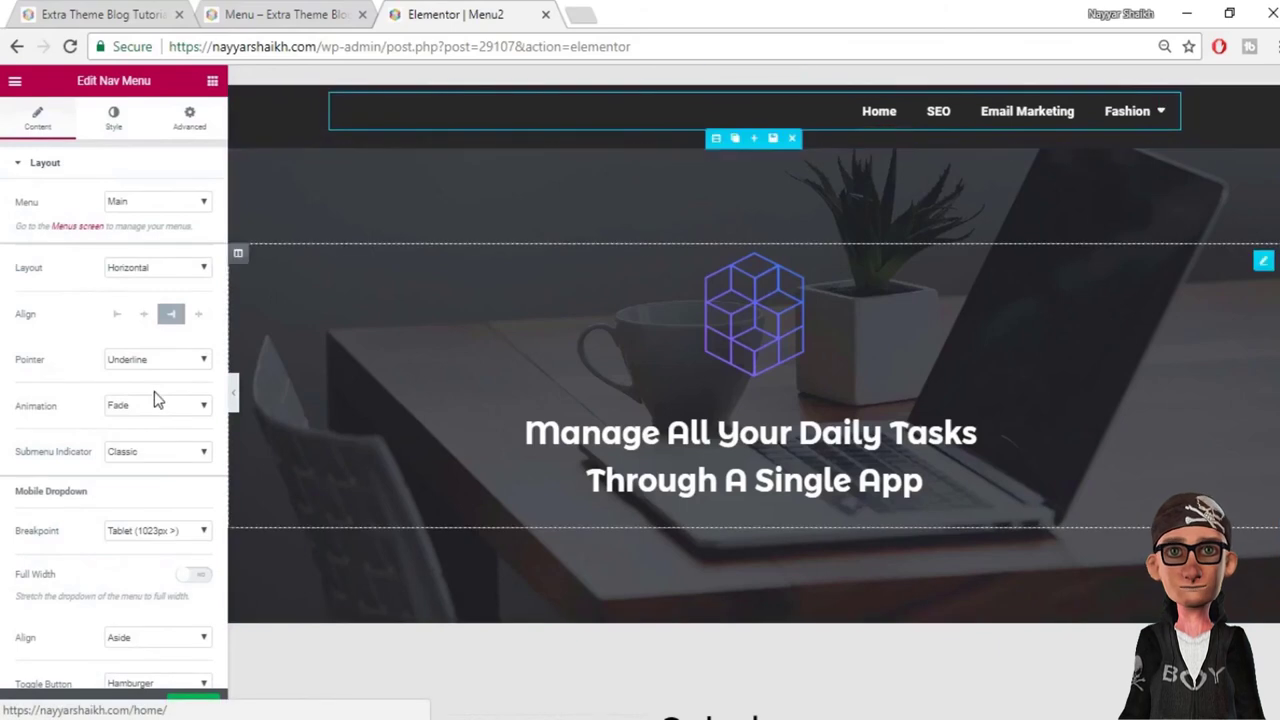
click(157, 360)
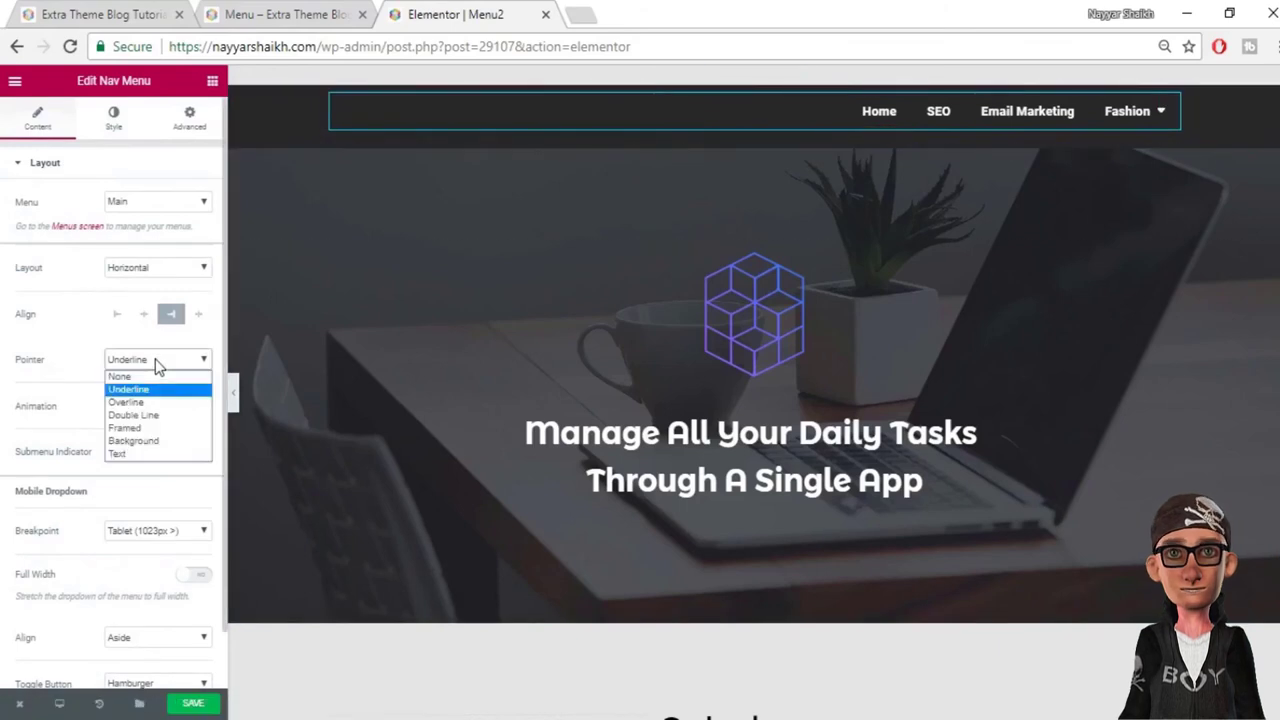
click(148, 443)
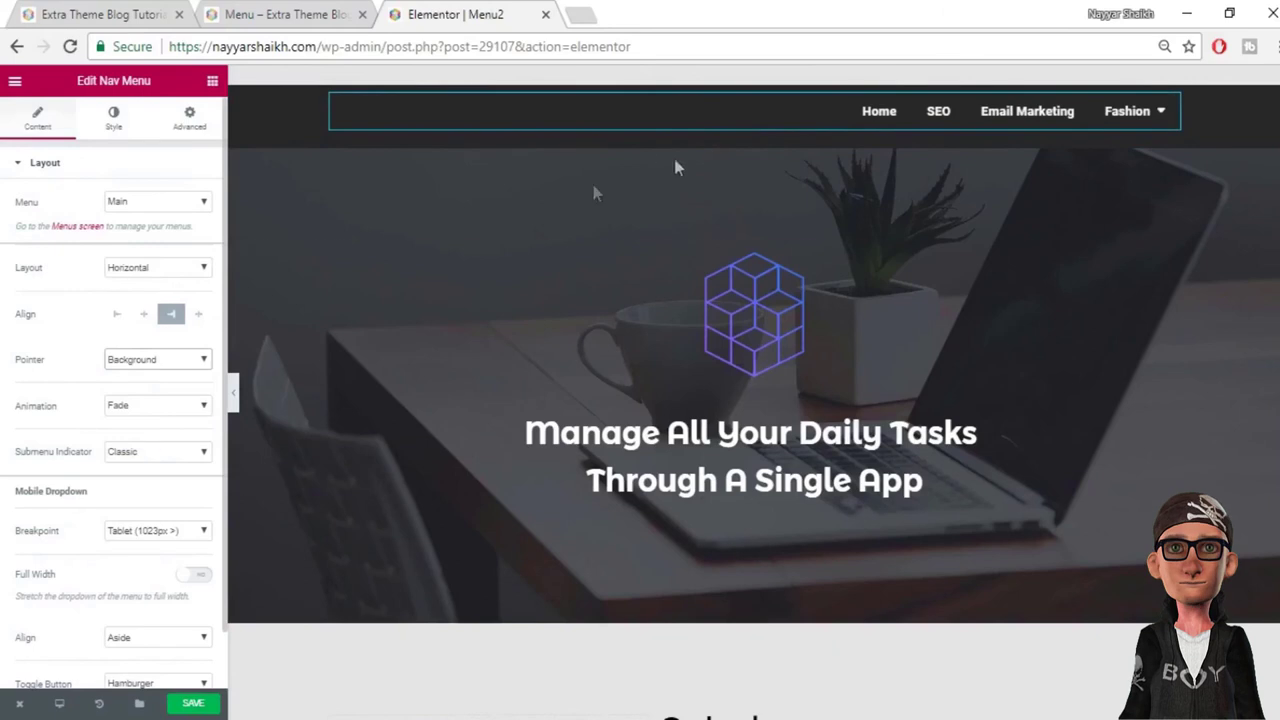
click(240, 14)
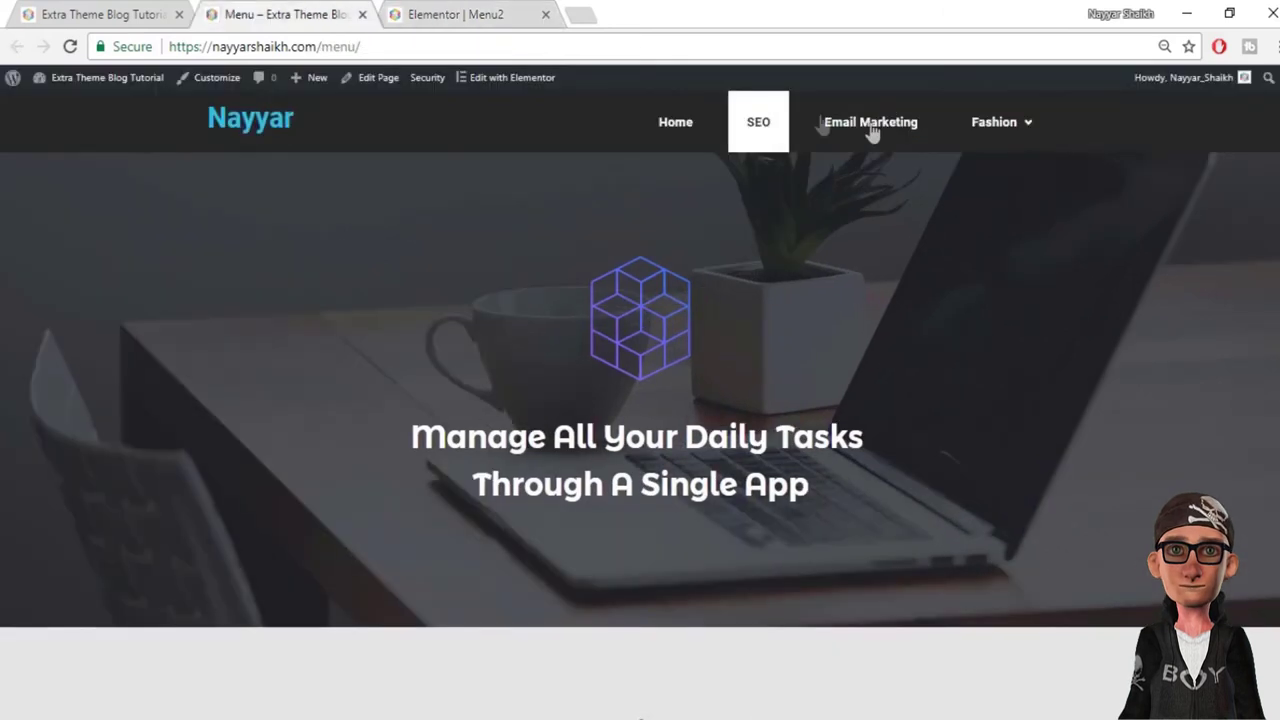
click(455, 14)
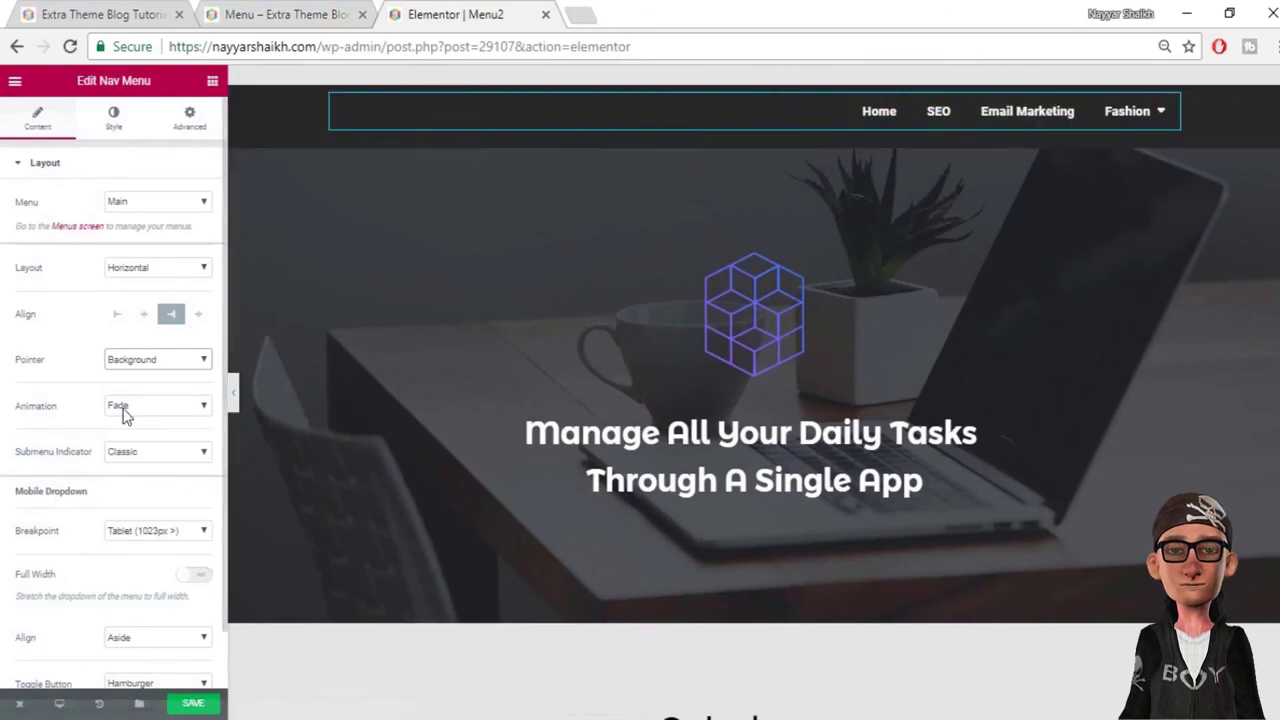
click(252, 12)
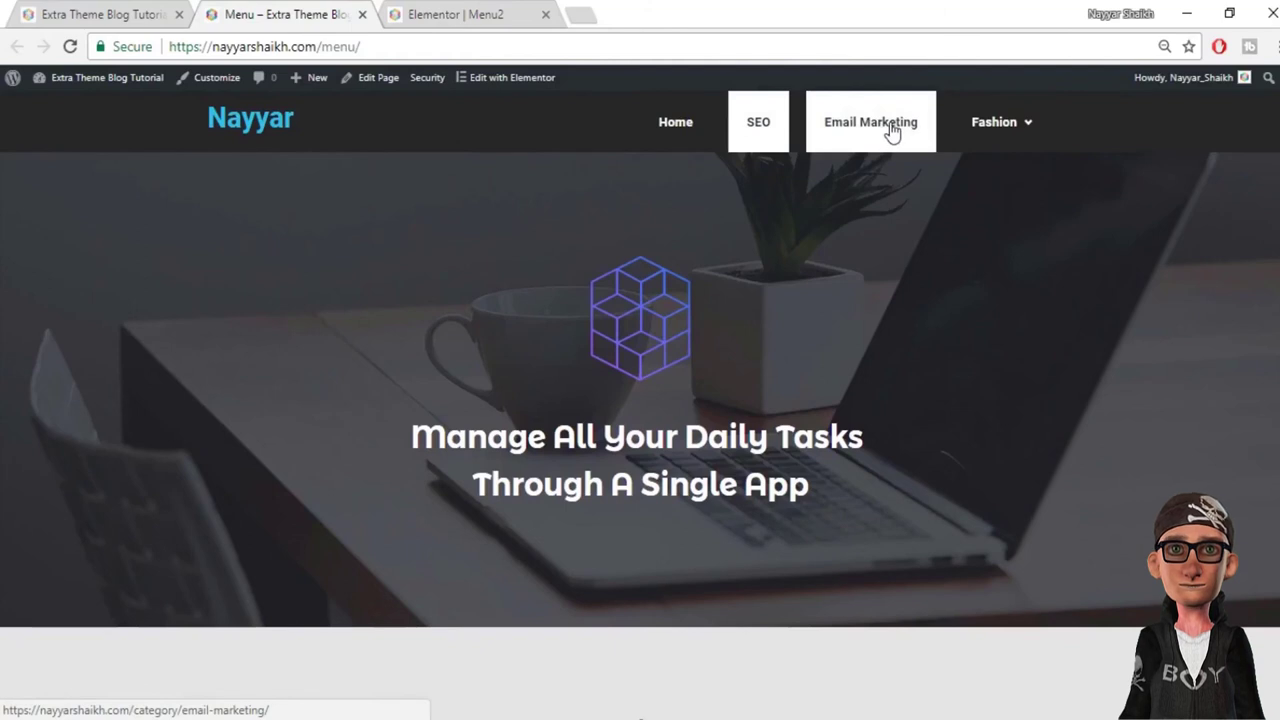
click(503, 10)
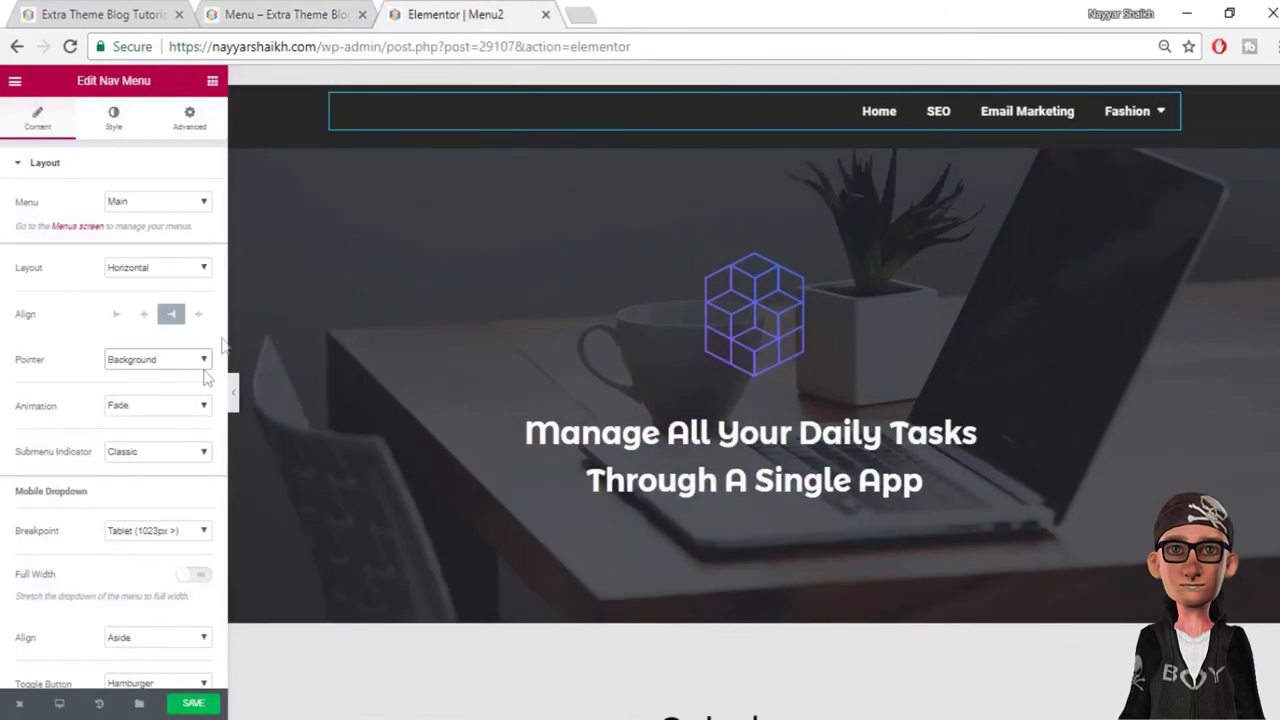
Step: Set the main menu items' hover text color to black and their hover pointer color to white
scroll(167, 431, down, 1)
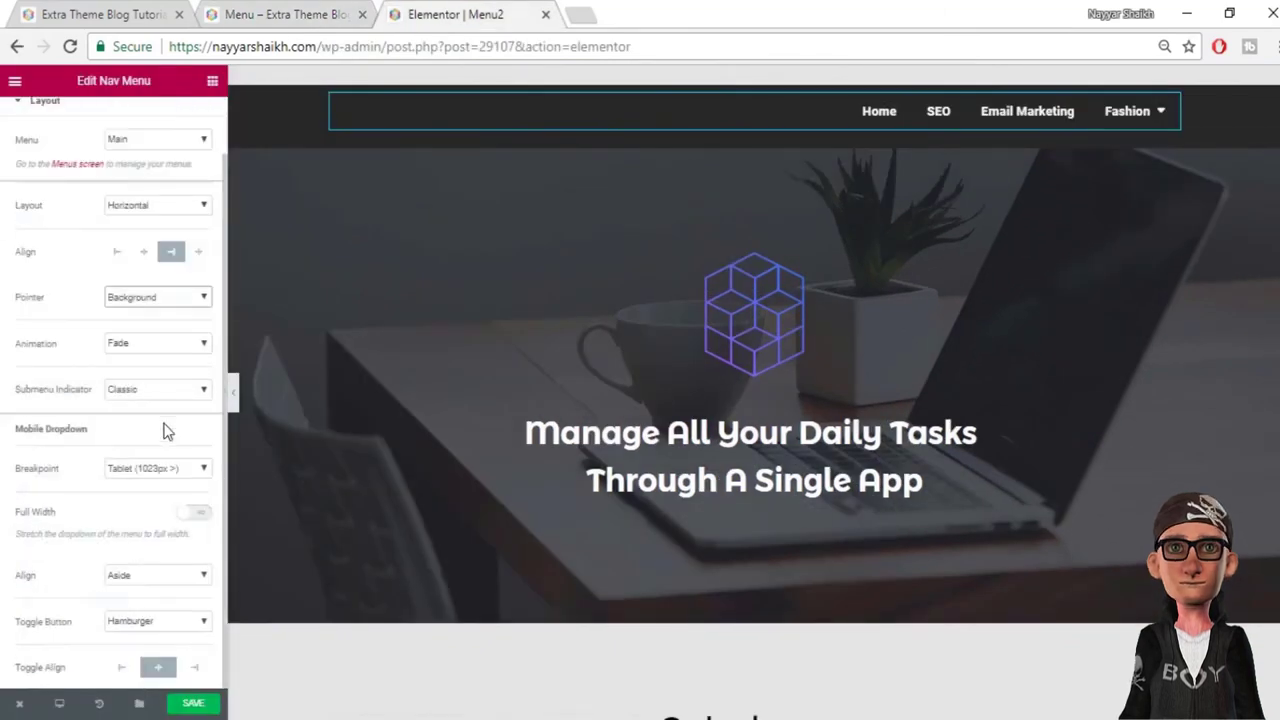
scroll(109, 177, up, 1)
click(117, 120)
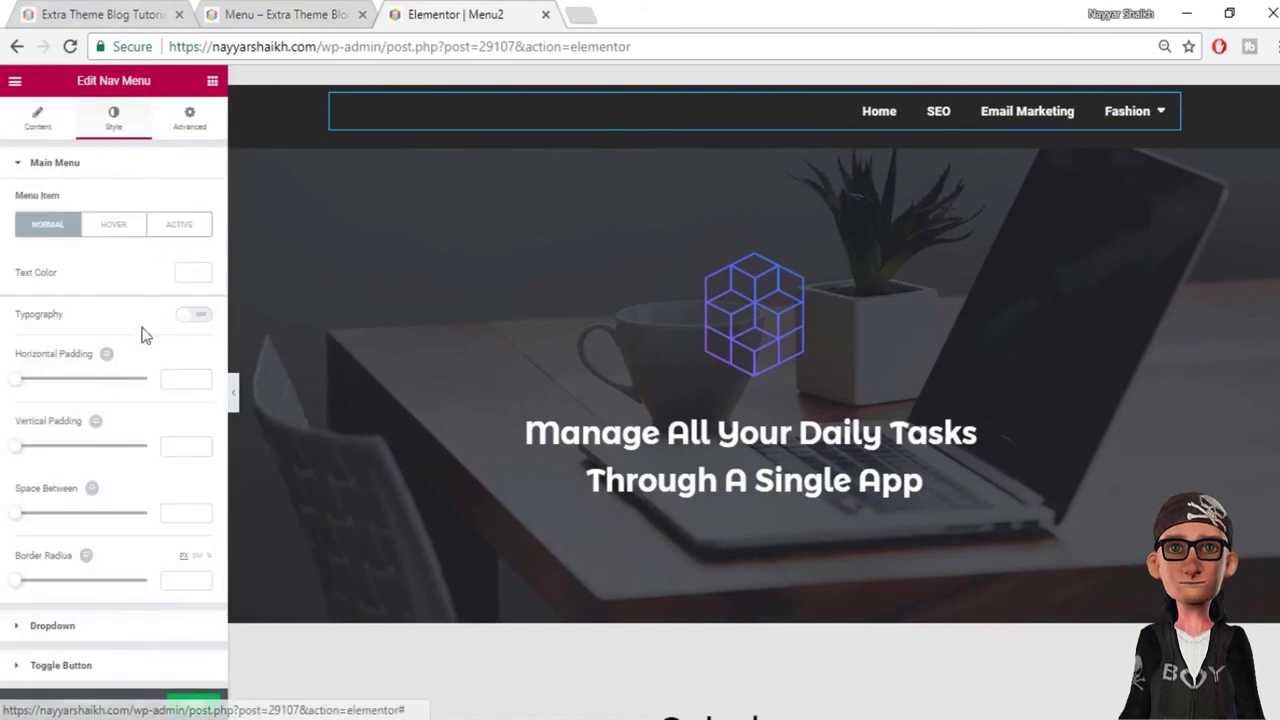
click(108, 228)
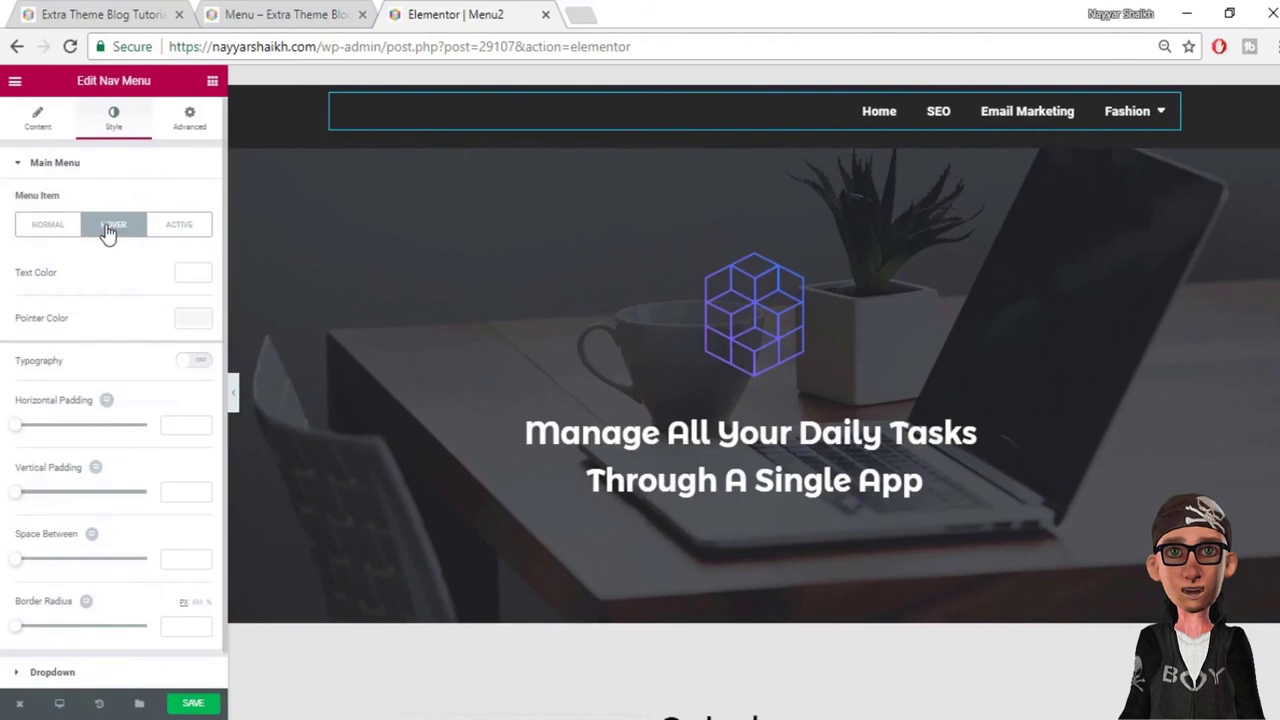
click(193, 273)
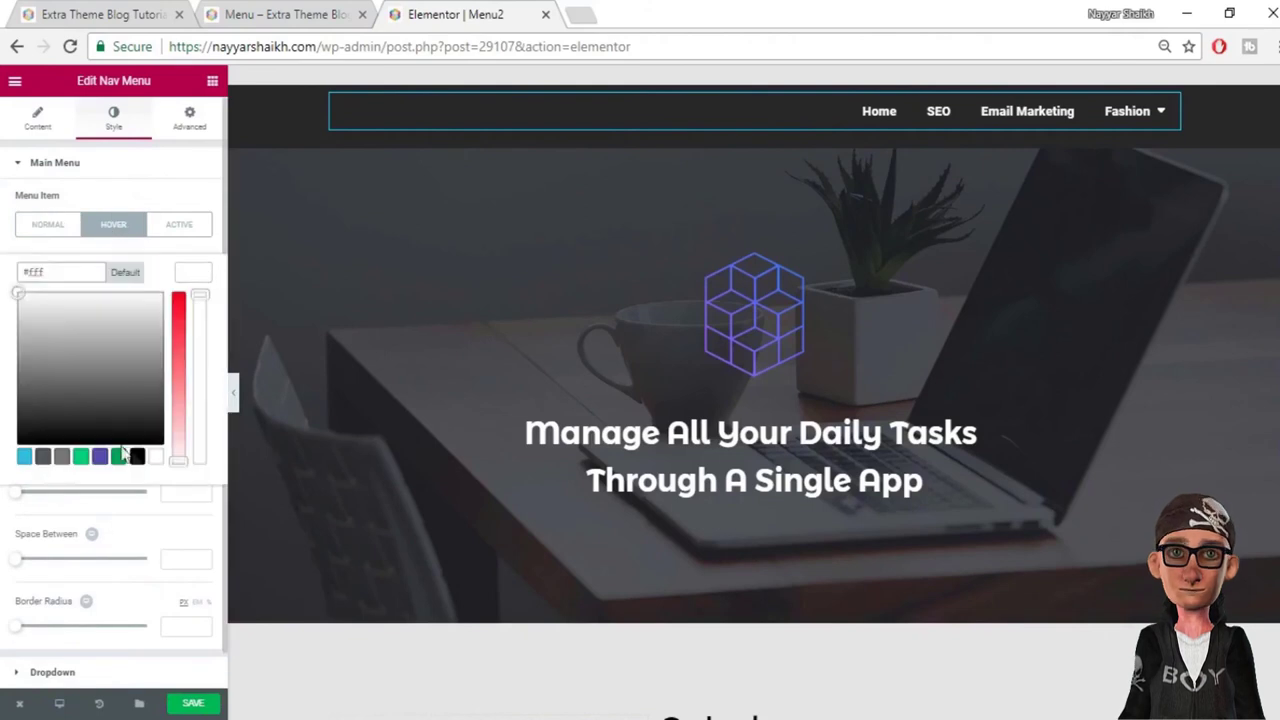
click(137, 457)
click(197, 272)
click(193, 319)
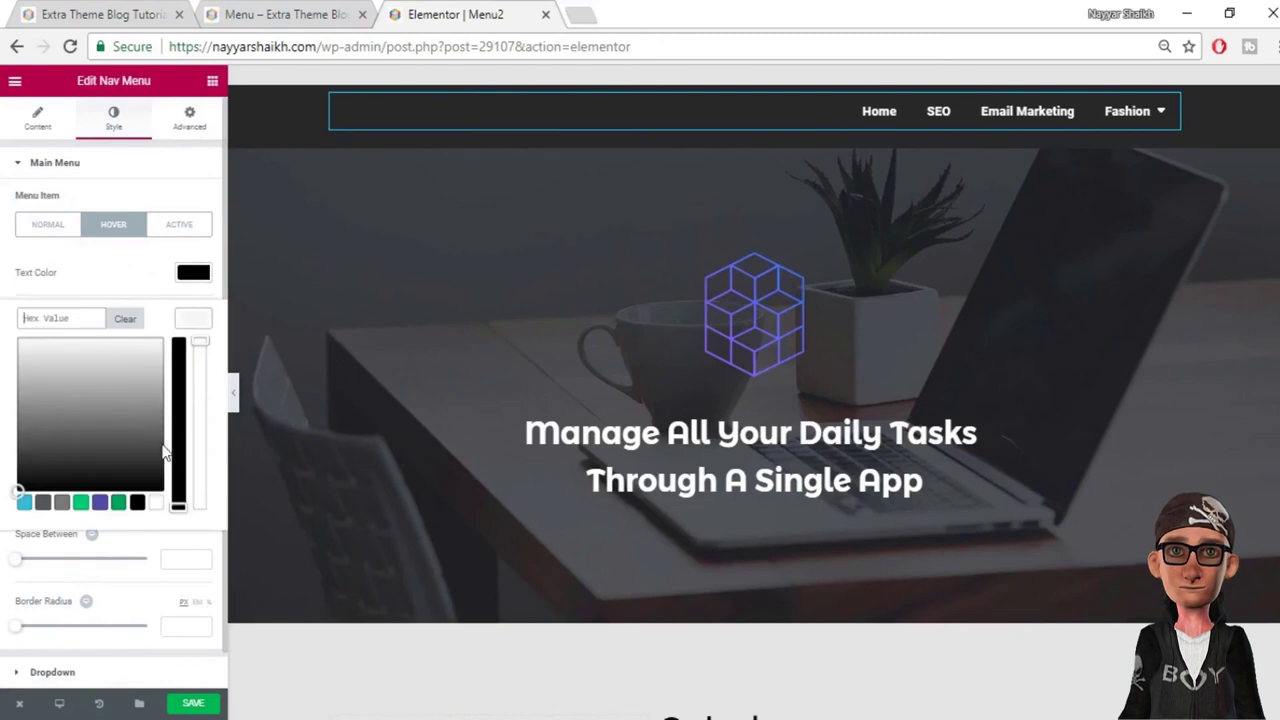
click(204, 321)
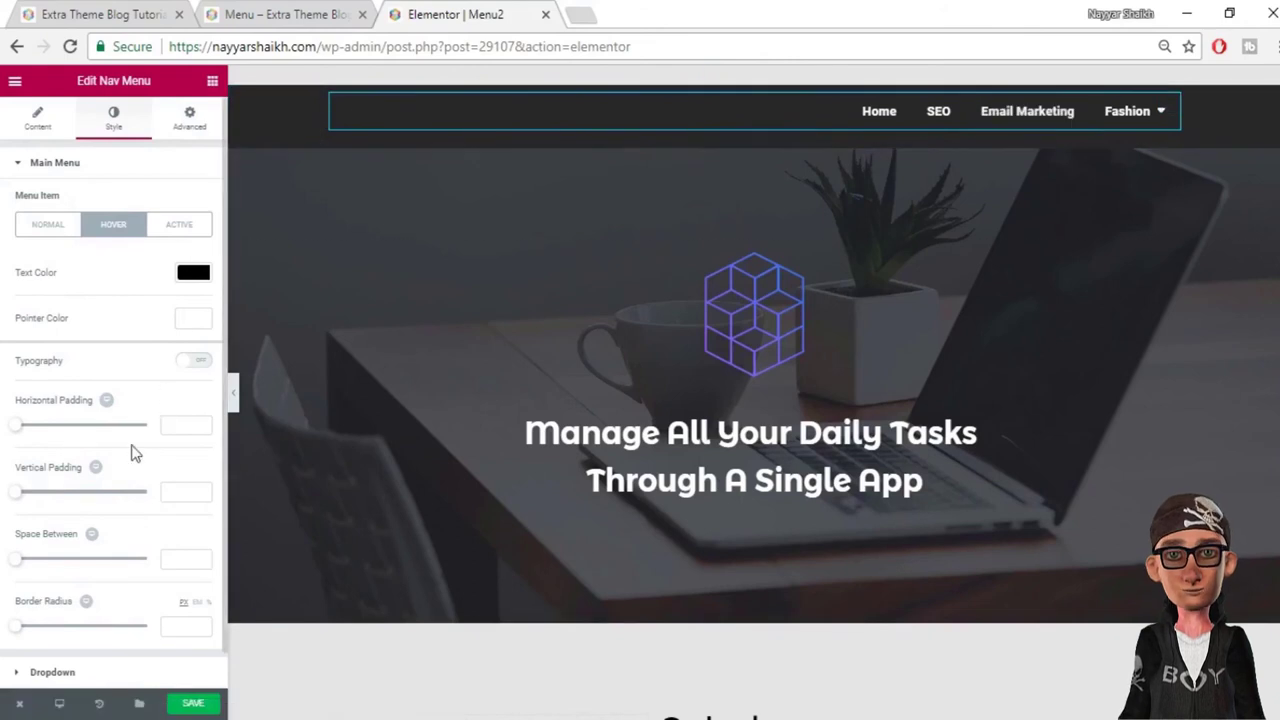
Step: Set the main menu's vertical padding to 26, then check the Fashion submenu and the dropdown's style settings
drag(22, 494, 90, 490)
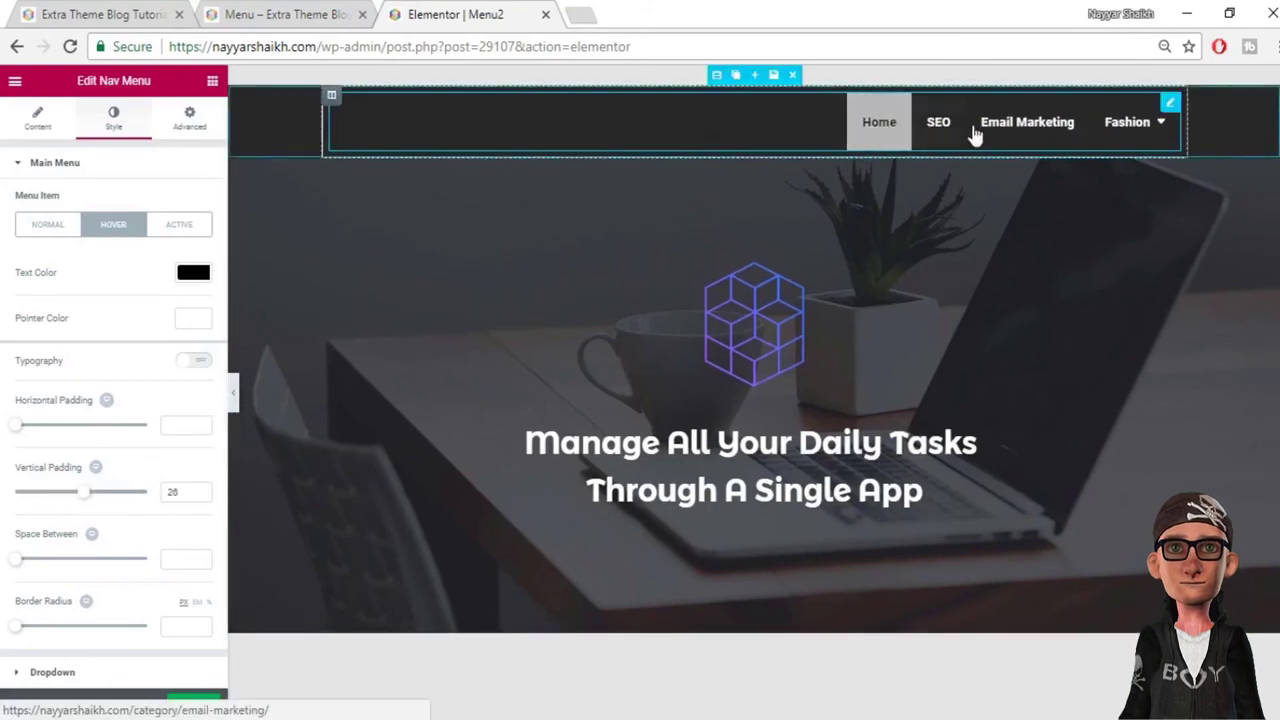
mouse_move(1130, 128)
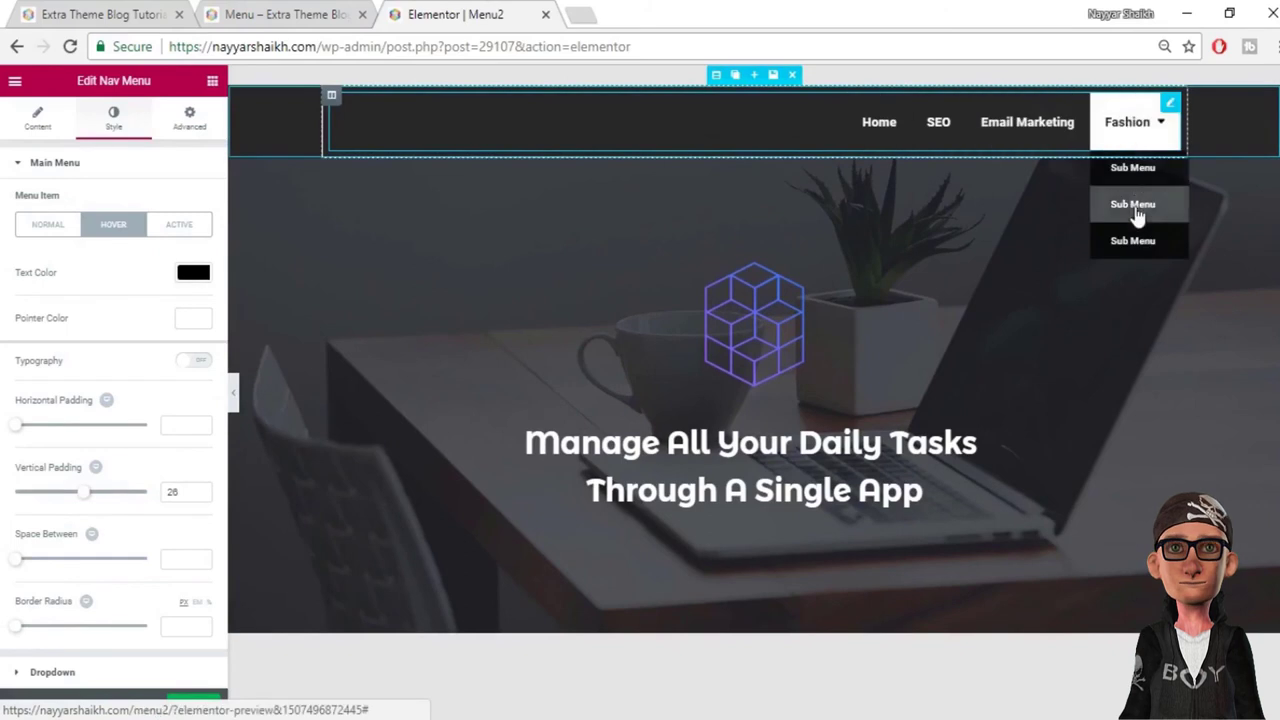
click(133, 174)
click(118, 210)
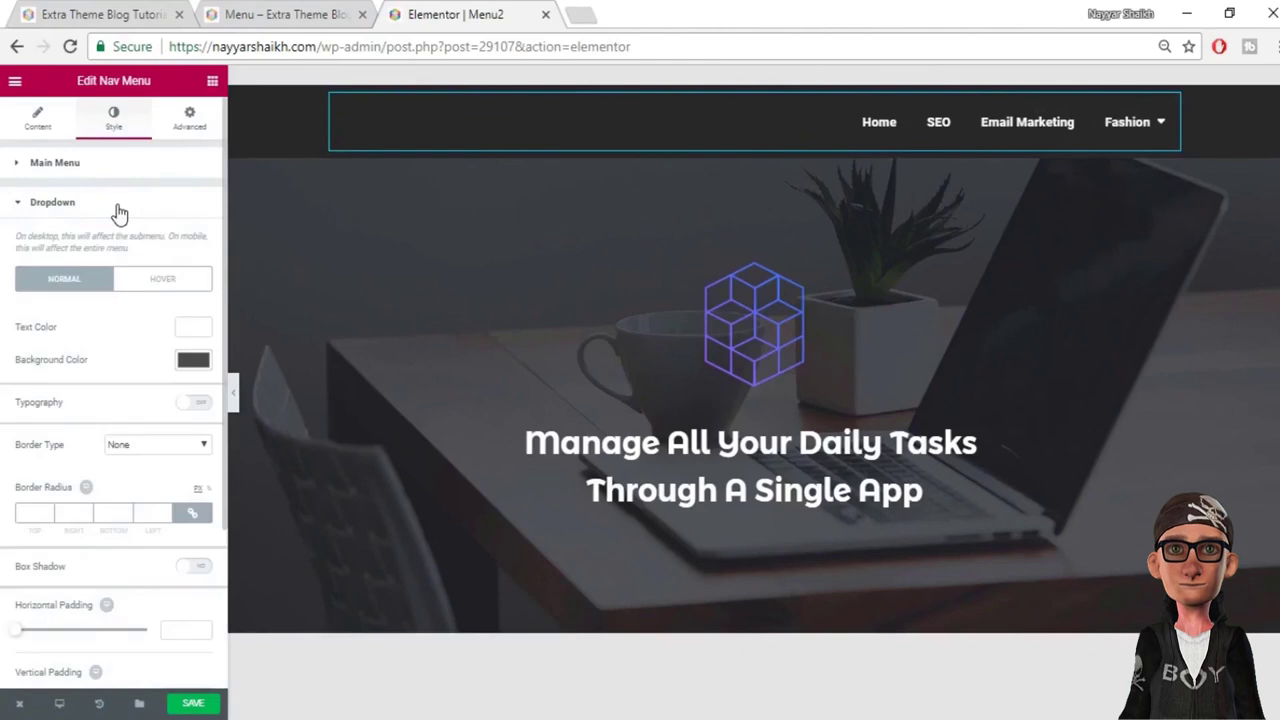
mouse_move(1130, 123)
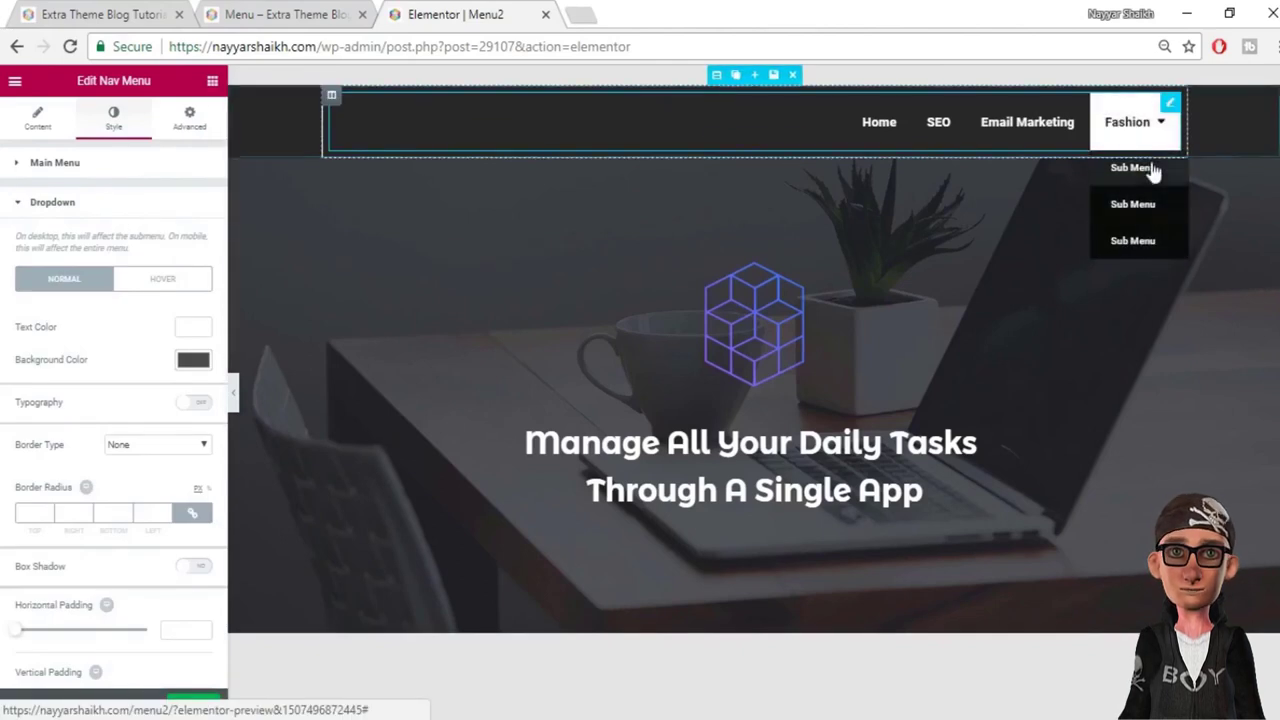
click(92, 204)
click(76, 165)
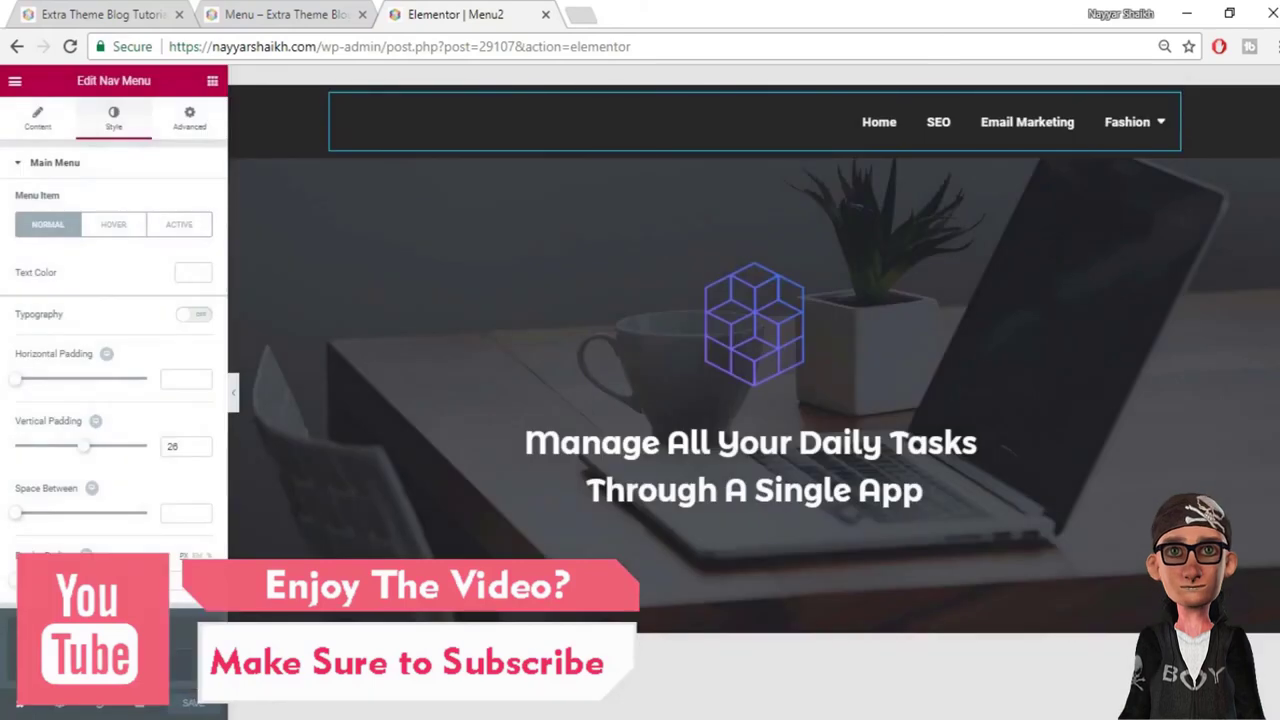
Step: Save the changes and check the header's item highlighting on the live Menu2 page
click(140, 703)
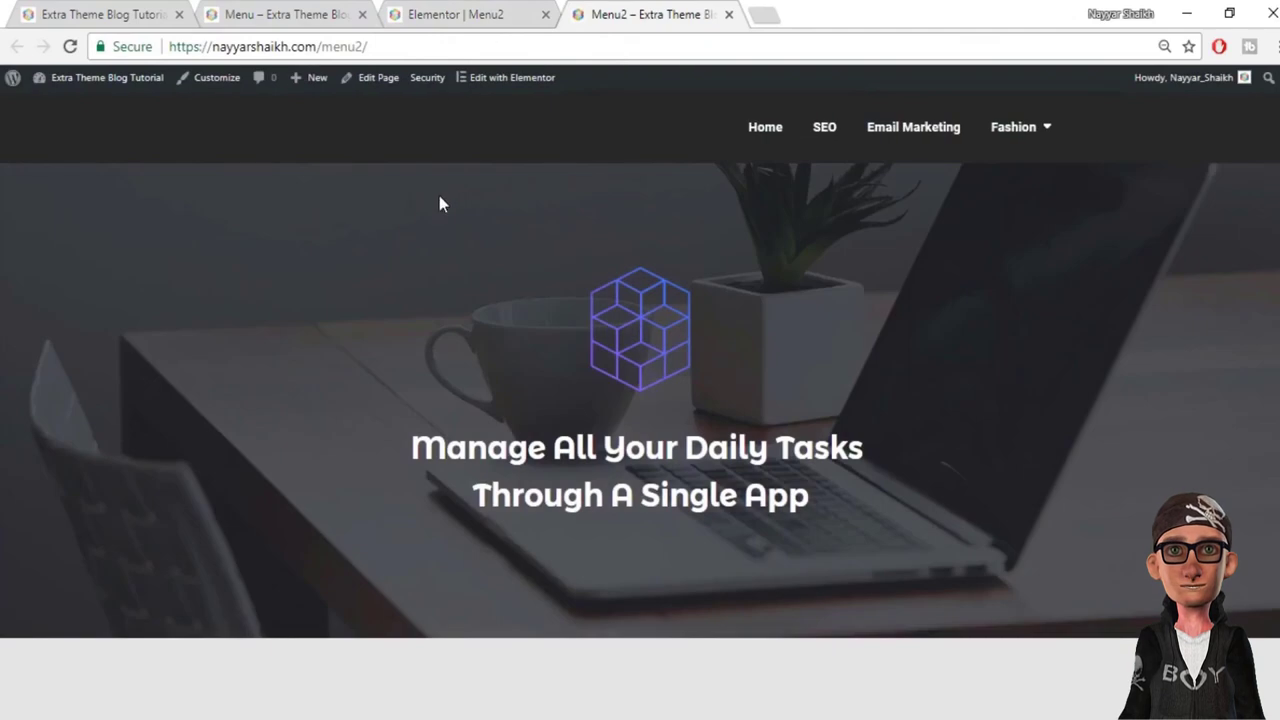
mouse_move(1055, 135)
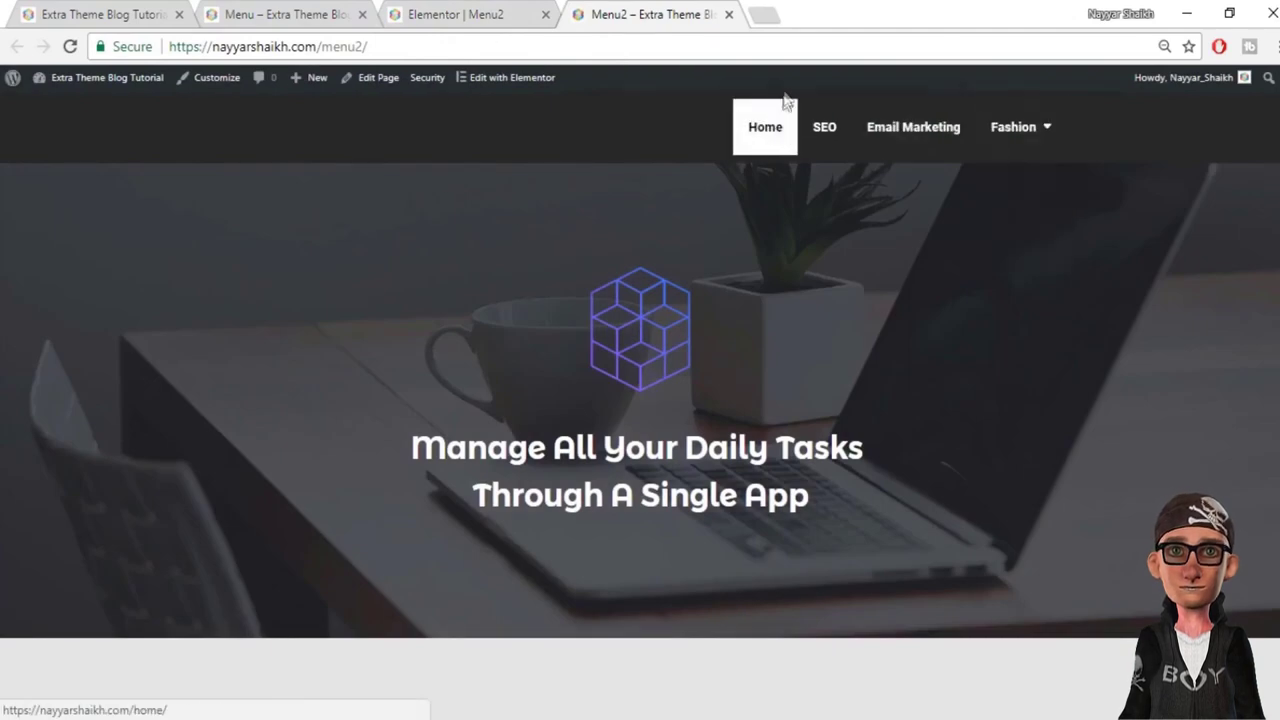
click(462, 10)
Step: Set the header section's Columns Gap to No Gap
mouse_move(714, 82)
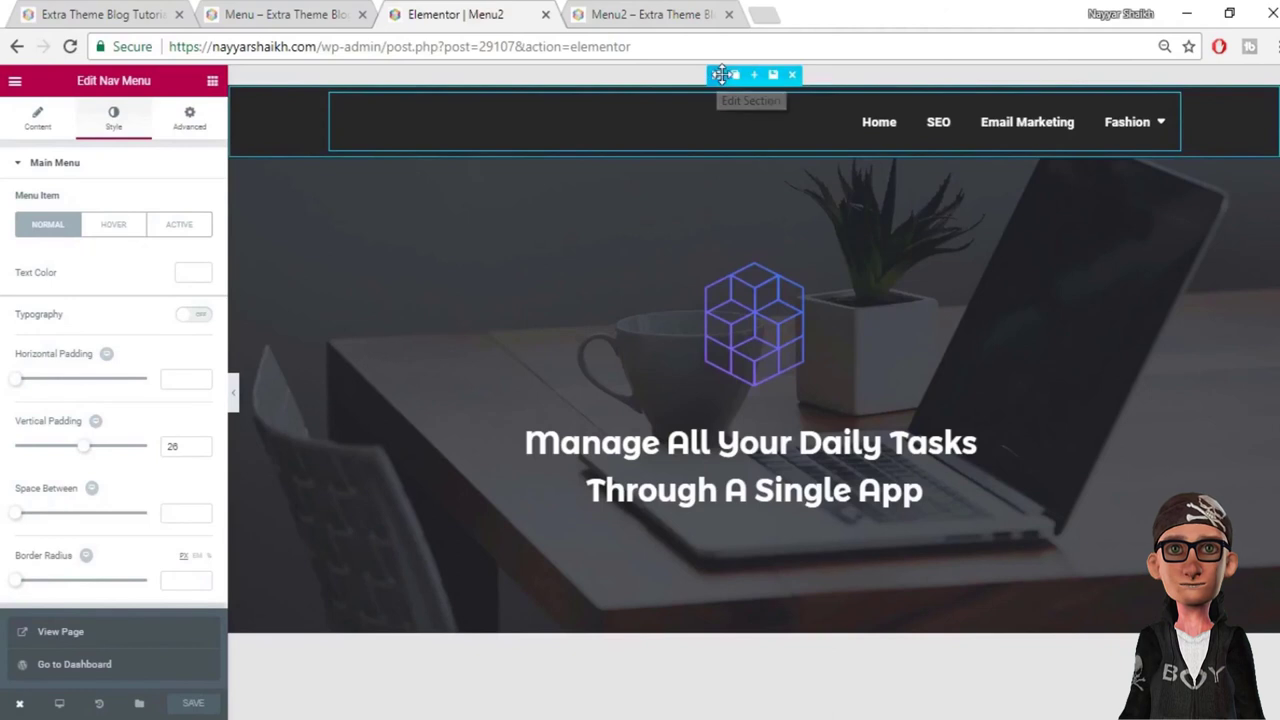
click(722, 75)
click(127, 119)
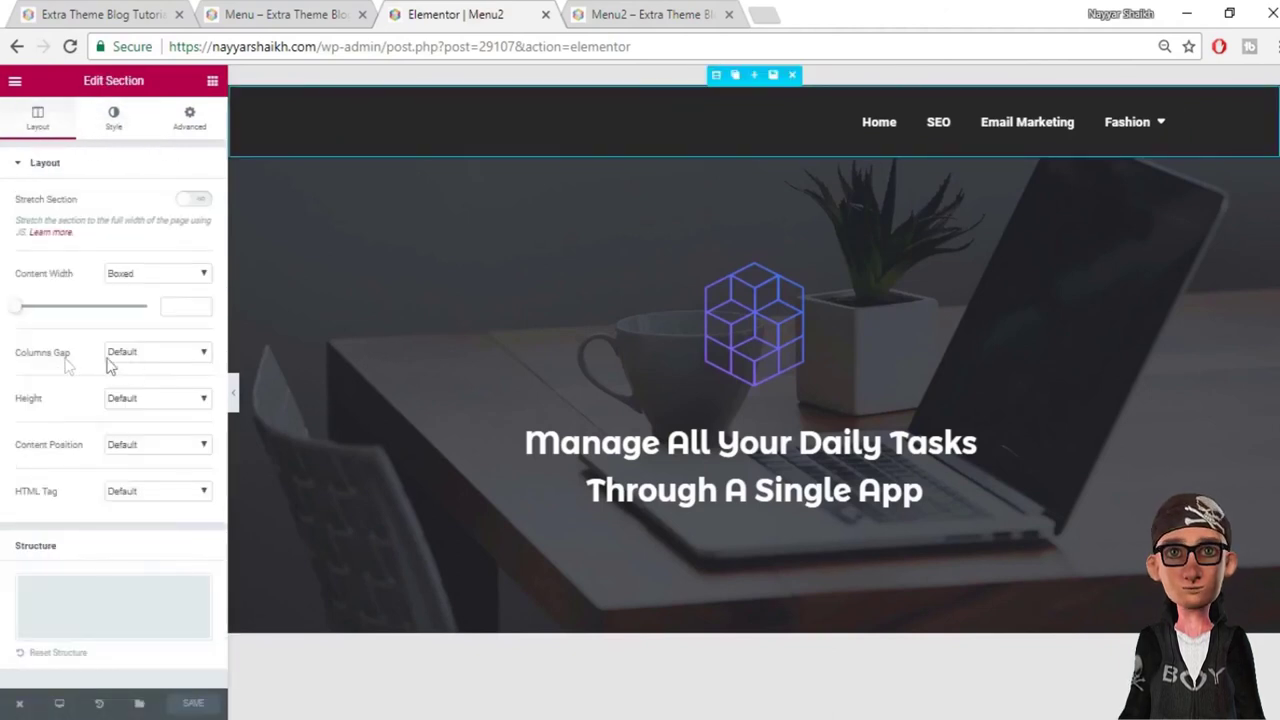
click(161, 356)
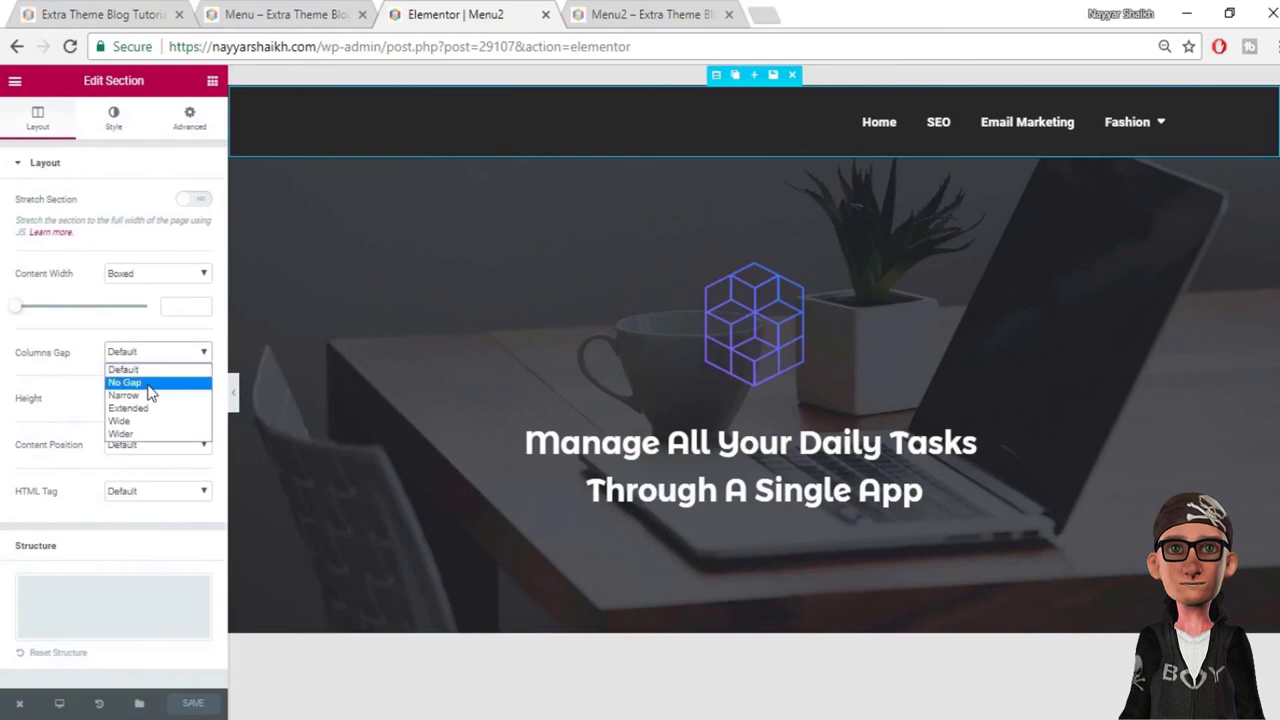
click(148, 392)
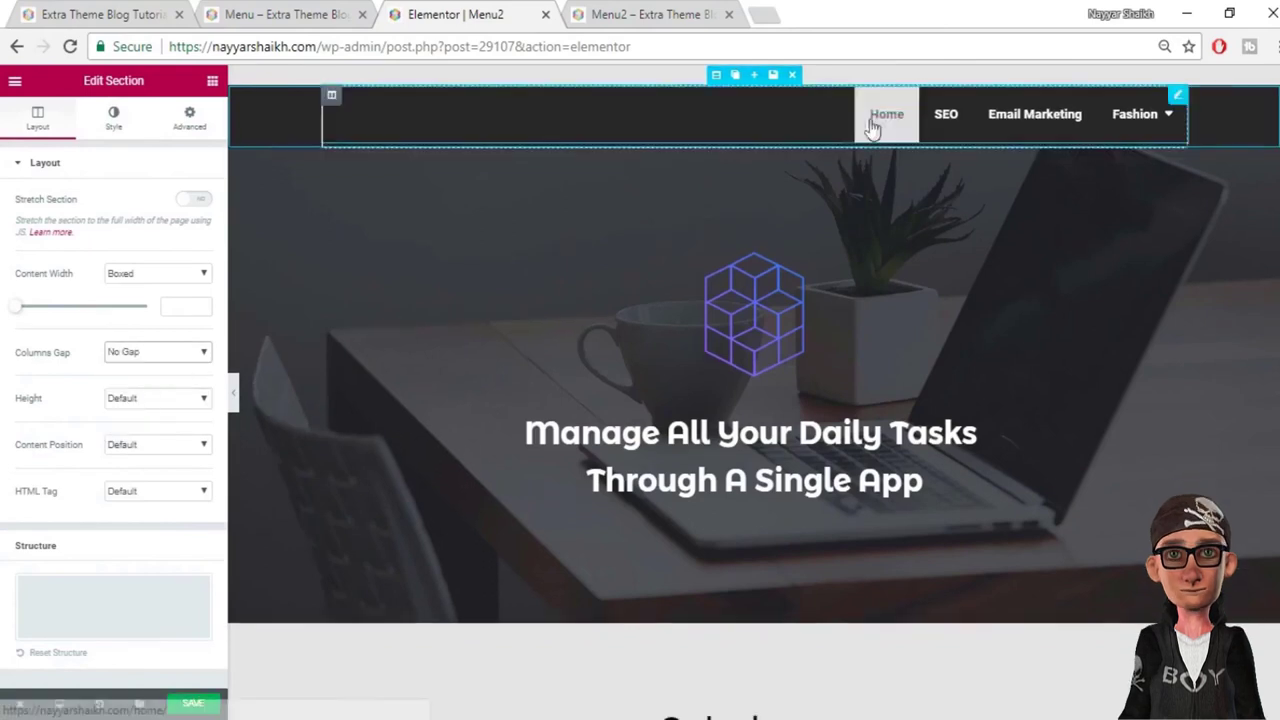
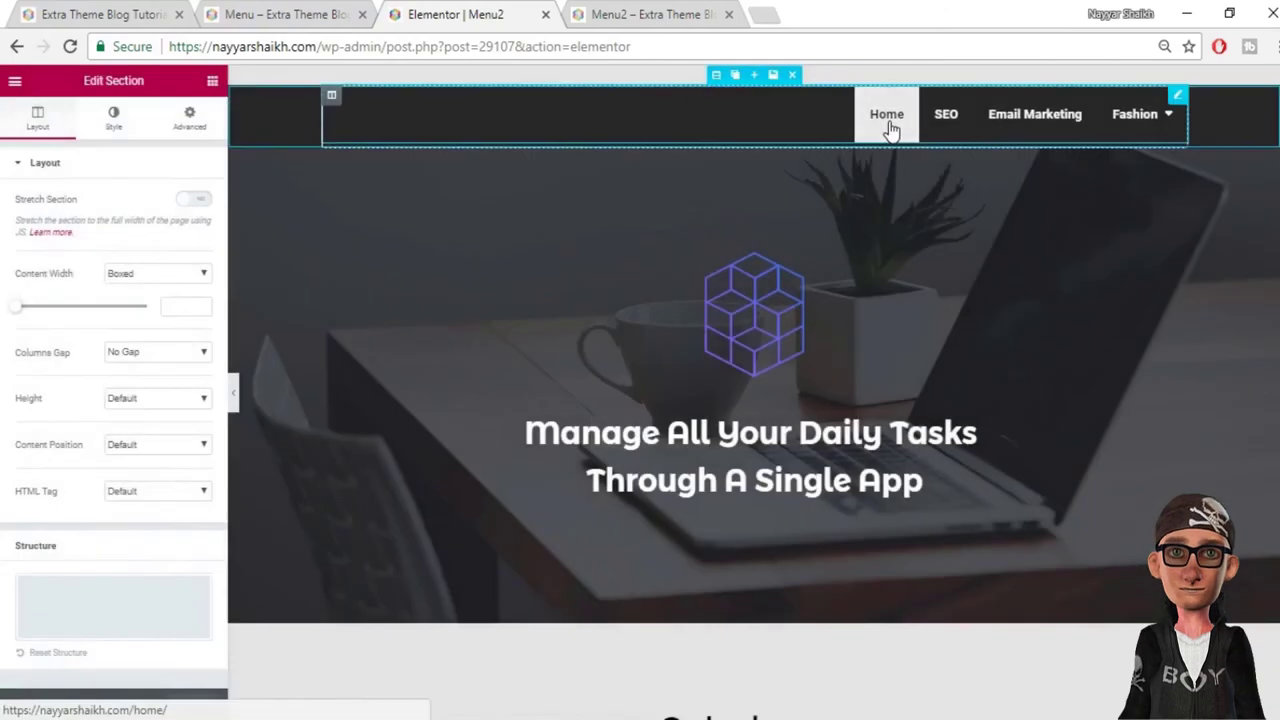
Step: Select the Nav Menu widget and compare the item highlighting on the live Menu2 and Menu pages
click(889, 126)
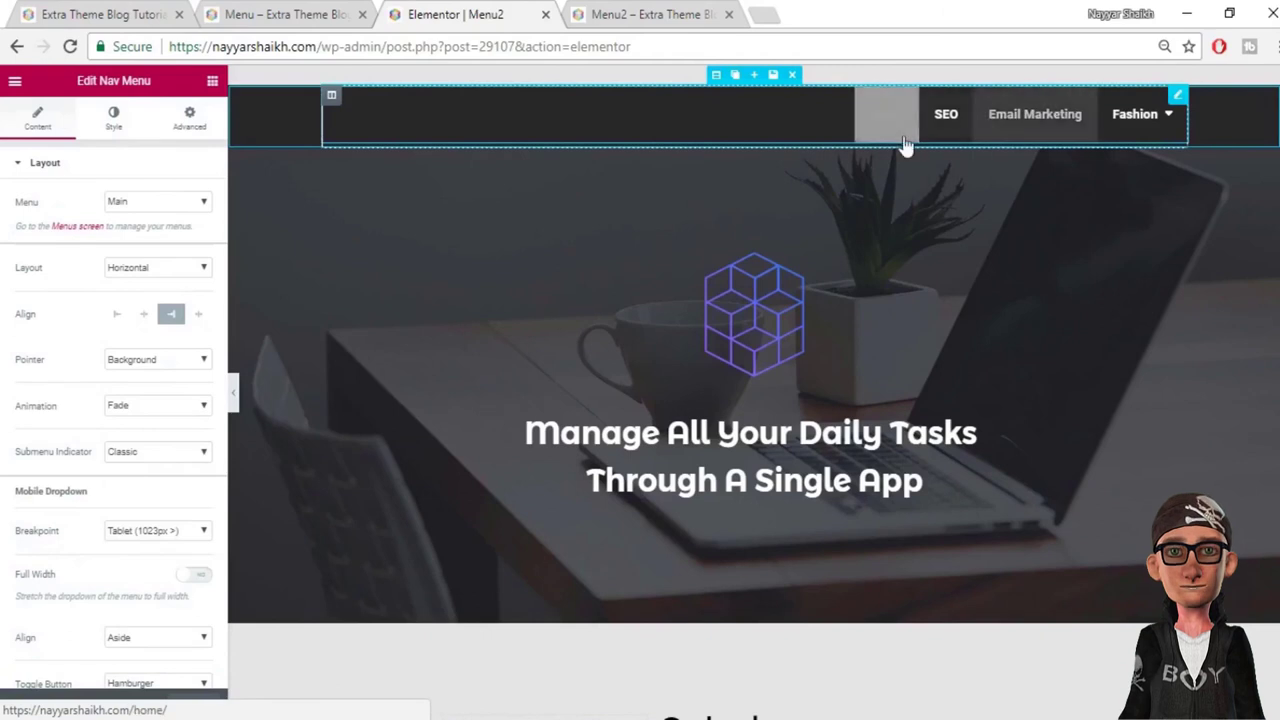
click(712, 16)
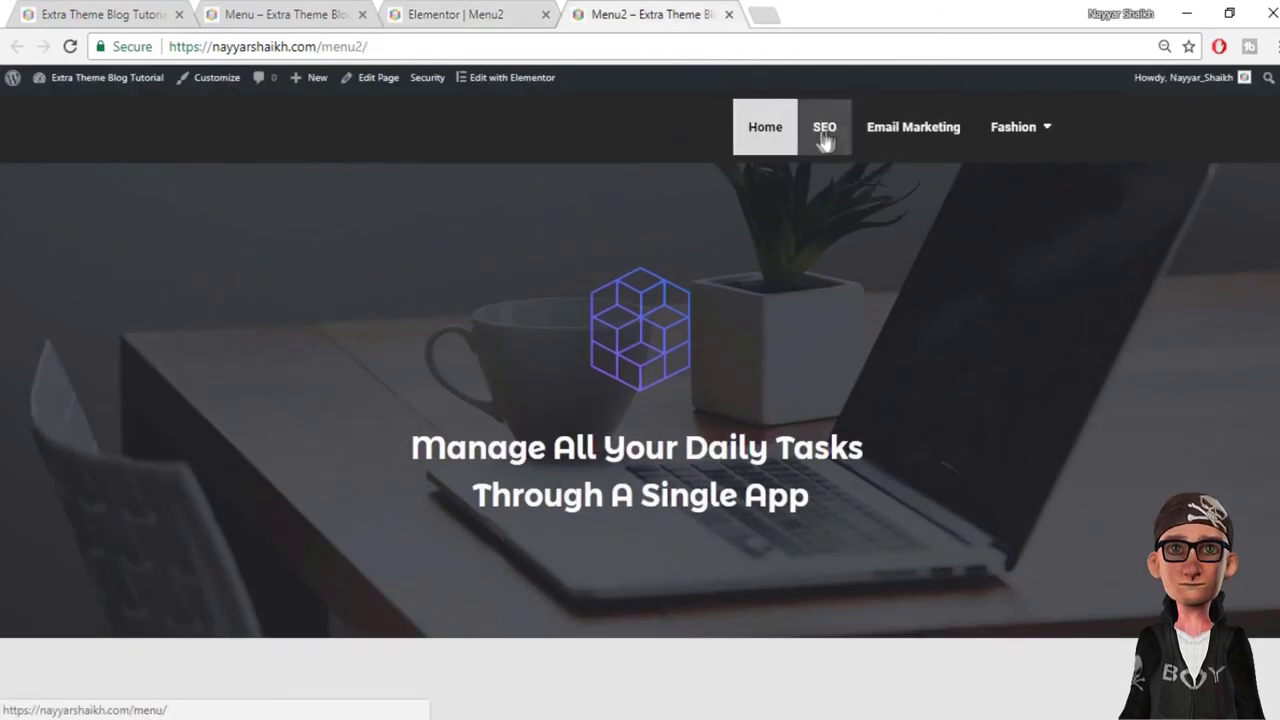
click(262, 14)
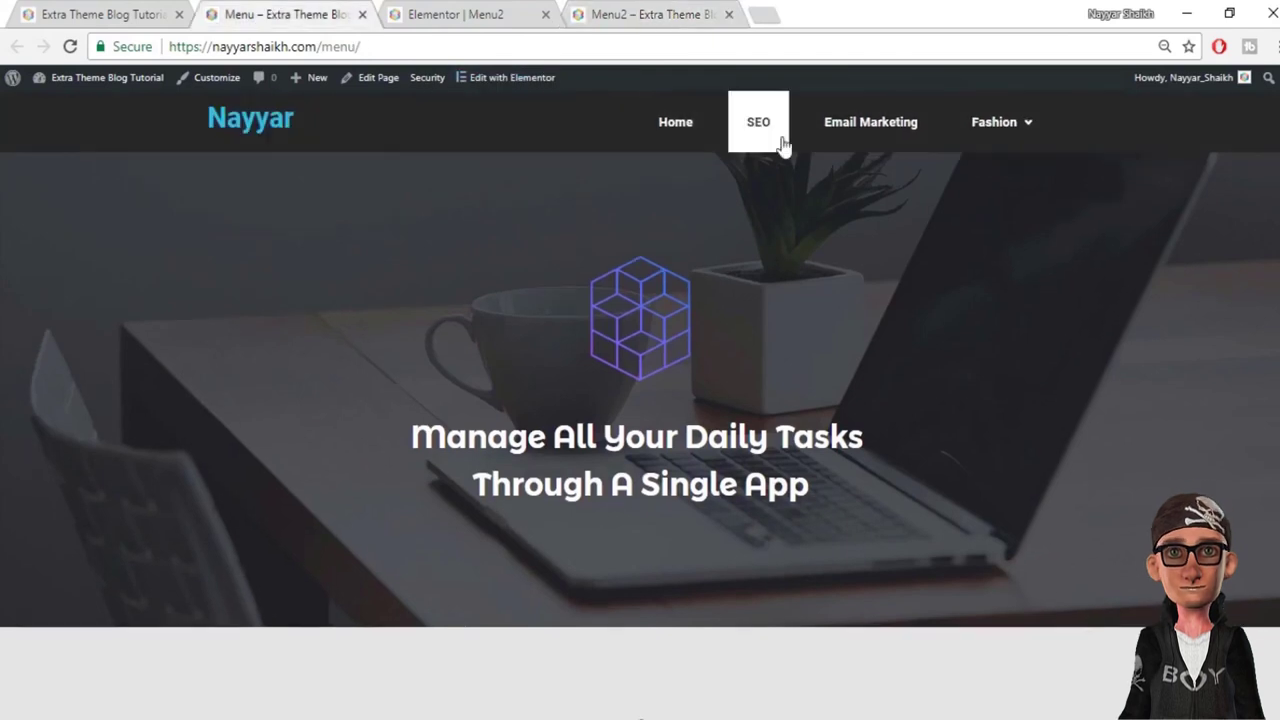
click(566, 10)
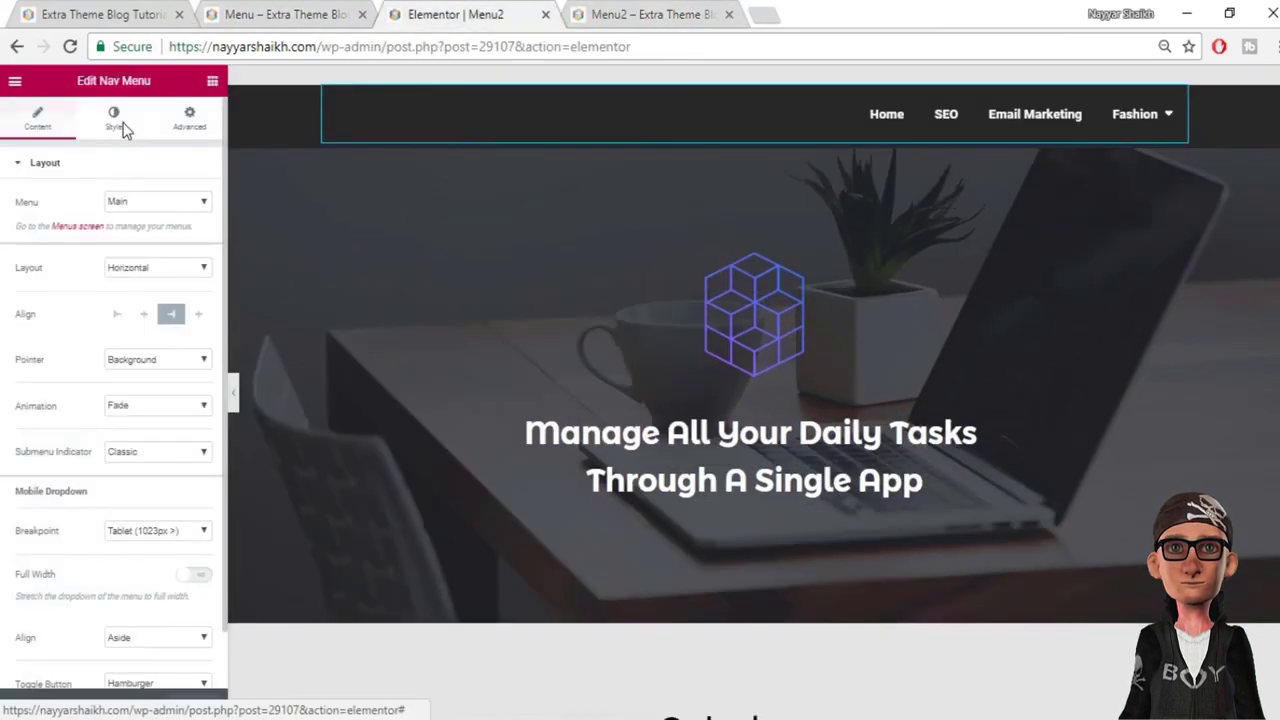
Step: Enable custom typography for the main menu with size 24 px and letter spacing 1.6
click(122, 128)
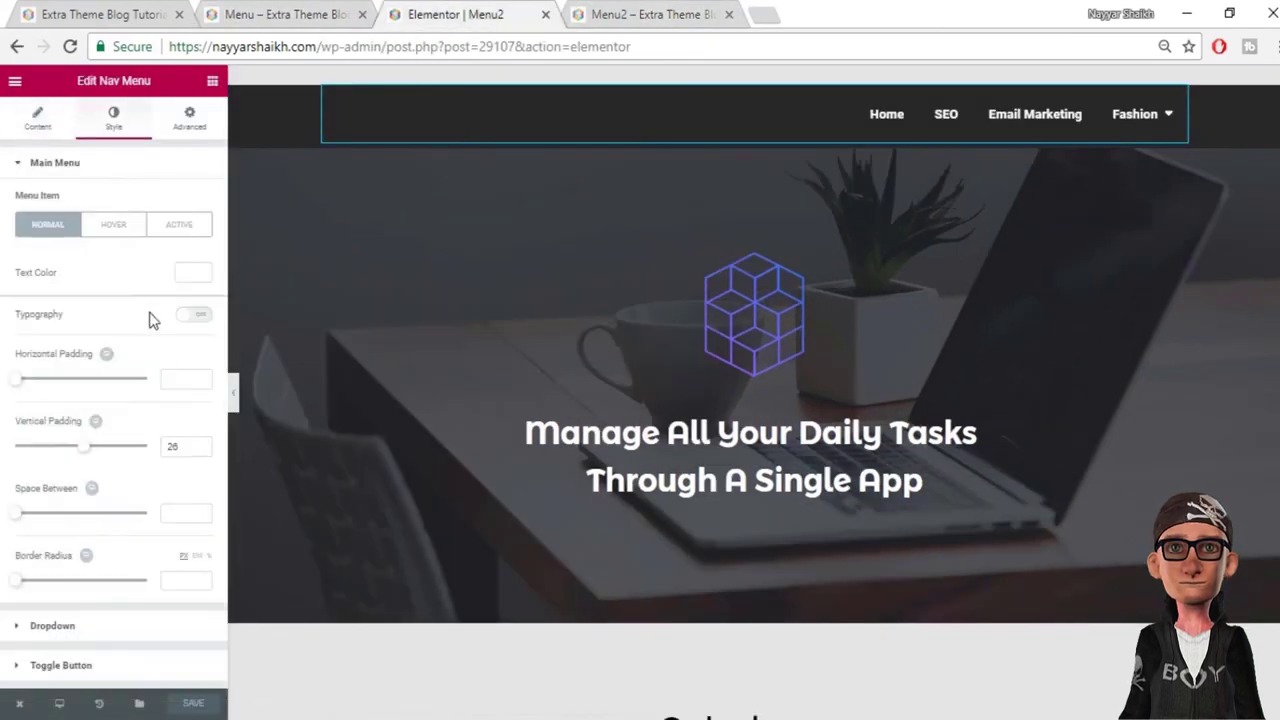
click(193, 315)
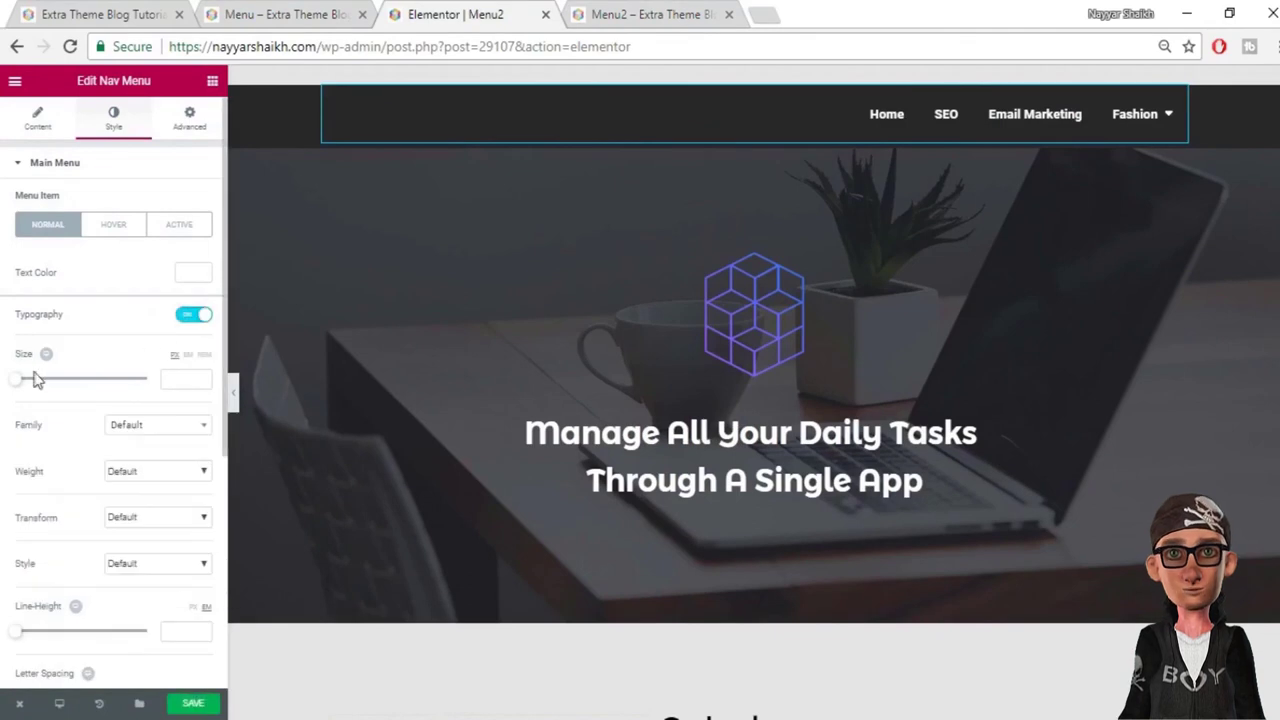
drag(18, 383, 35, 390)
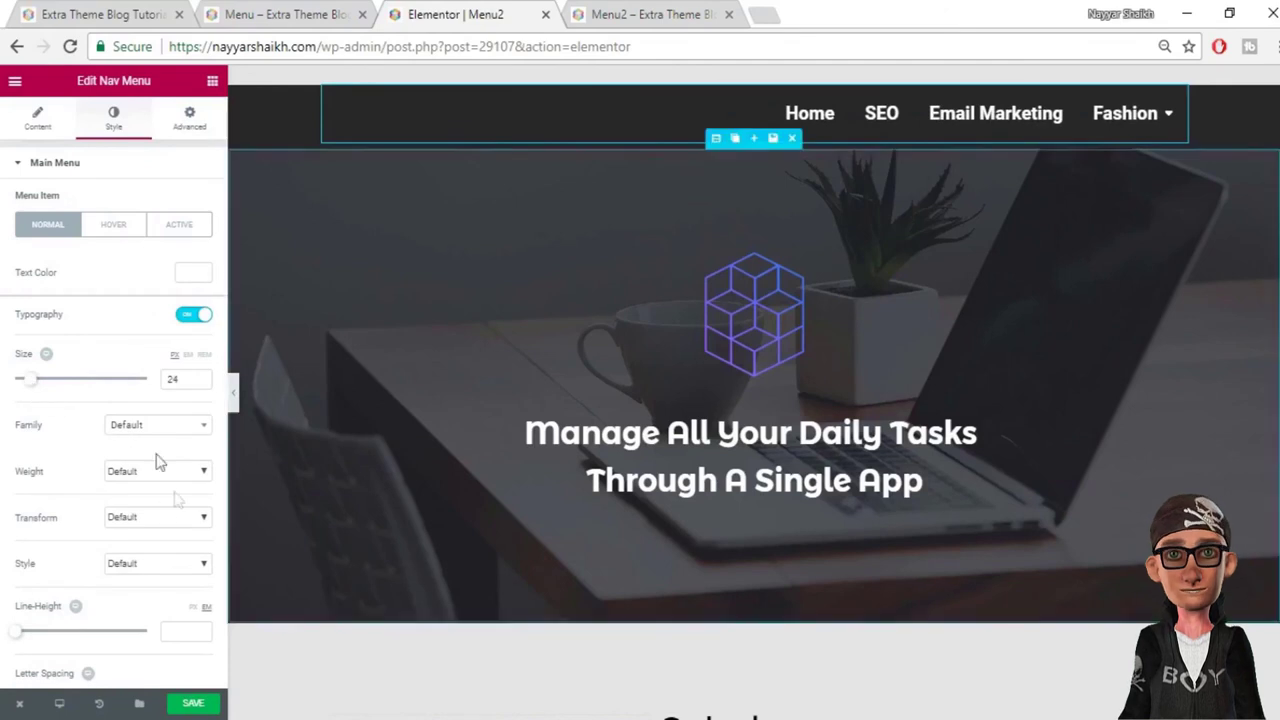
scroll(160, 490, down, 2)
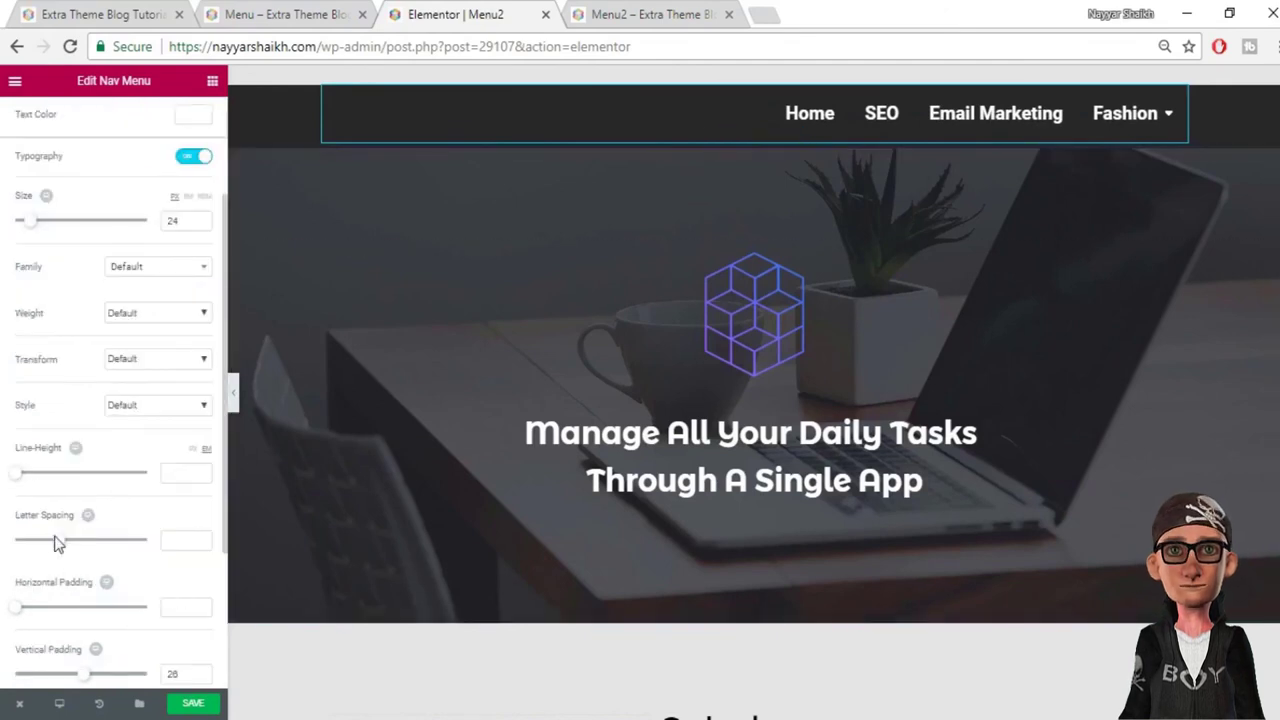
drag(60, 545, 72, 546)
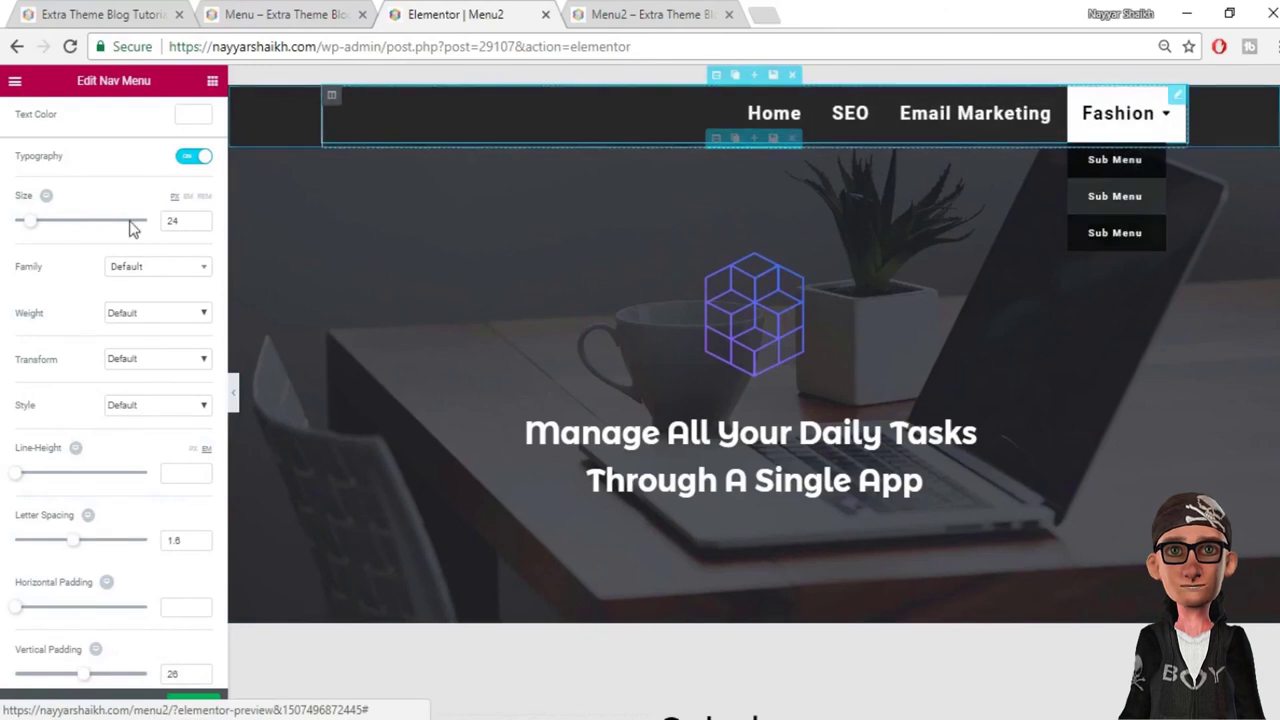
Step: Set the active menu item's text color to white, checking the highlighted item on the live Menu page
scroll(150, 229, up, 2)
click(180, 228)
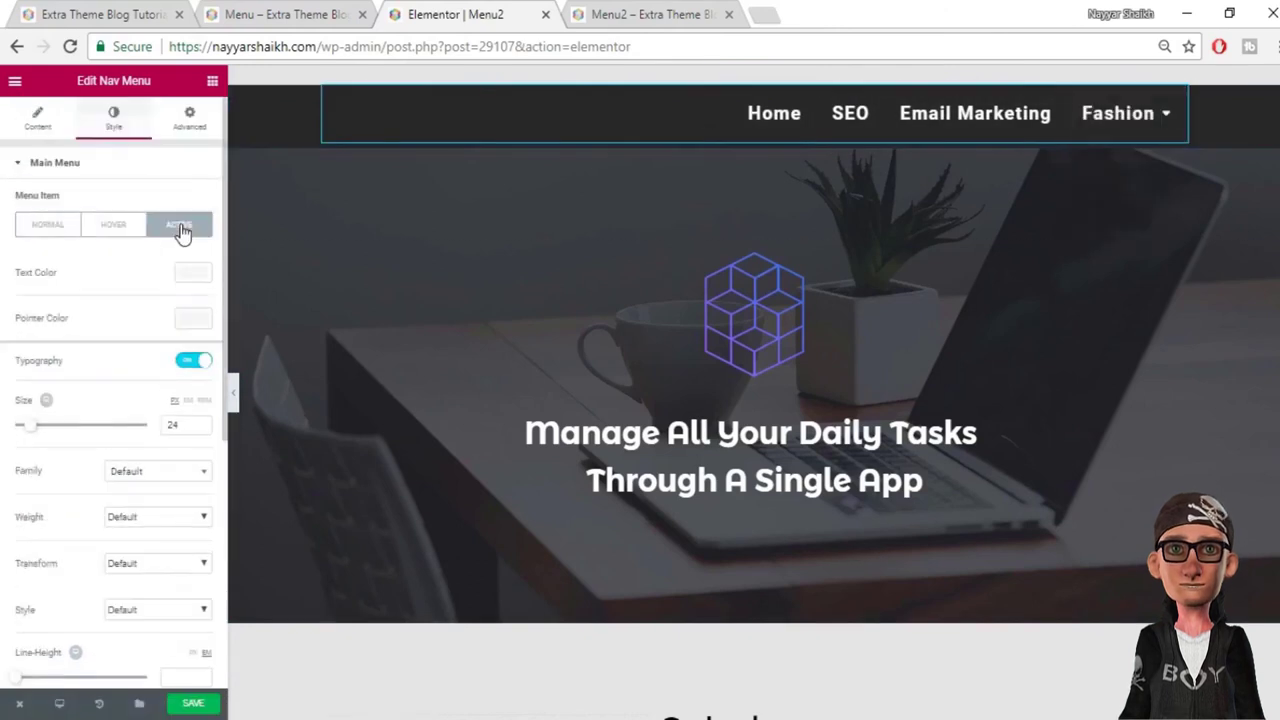
key(ctrl+shift+Tab)
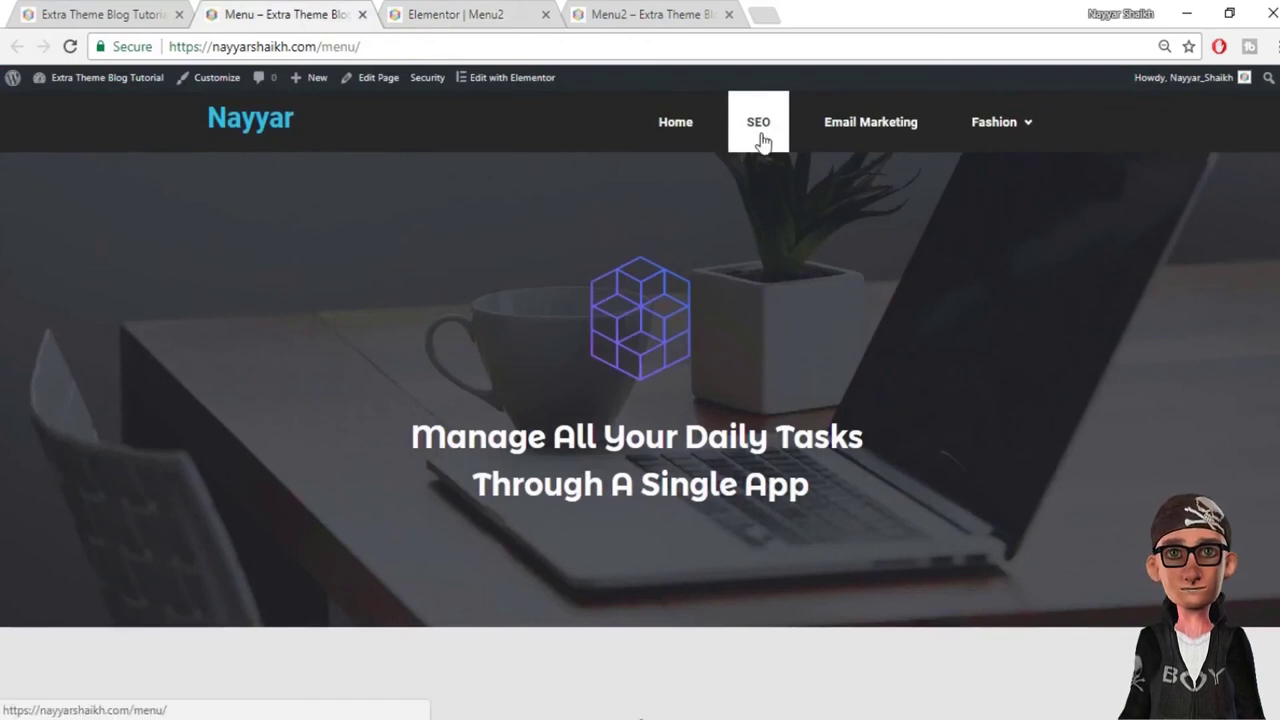
click(462, 12)
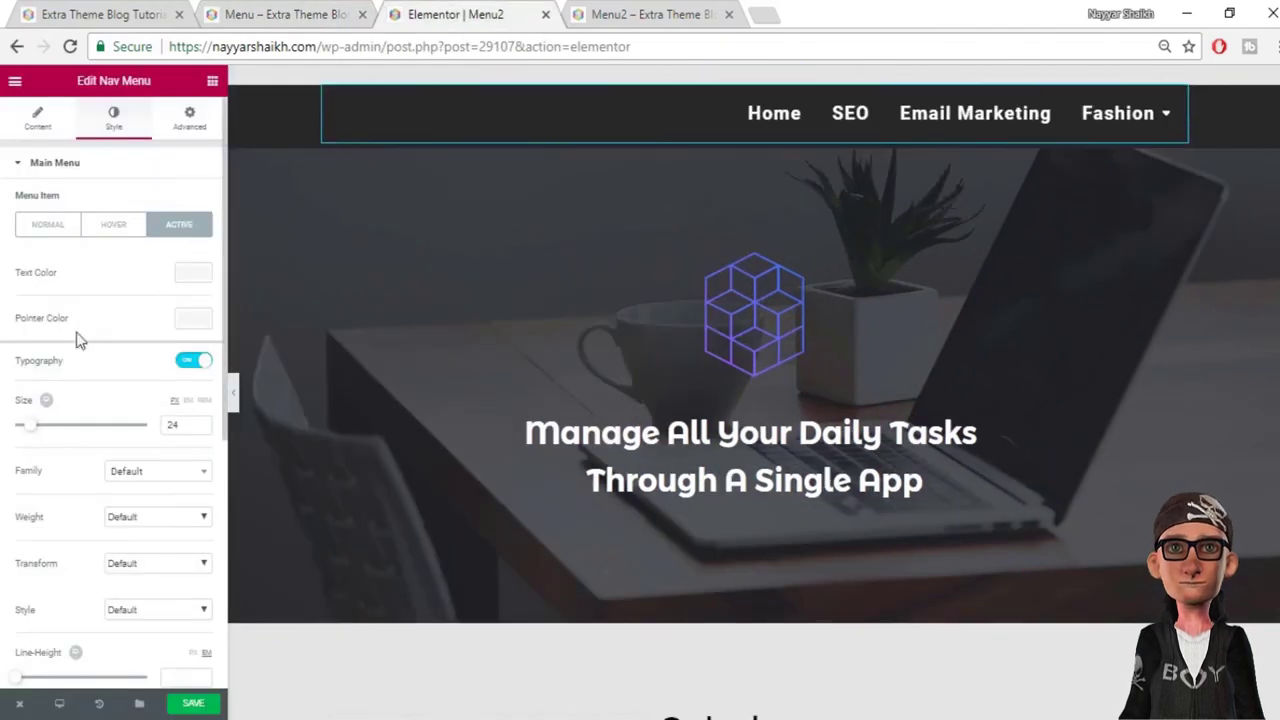
click(190, 273)
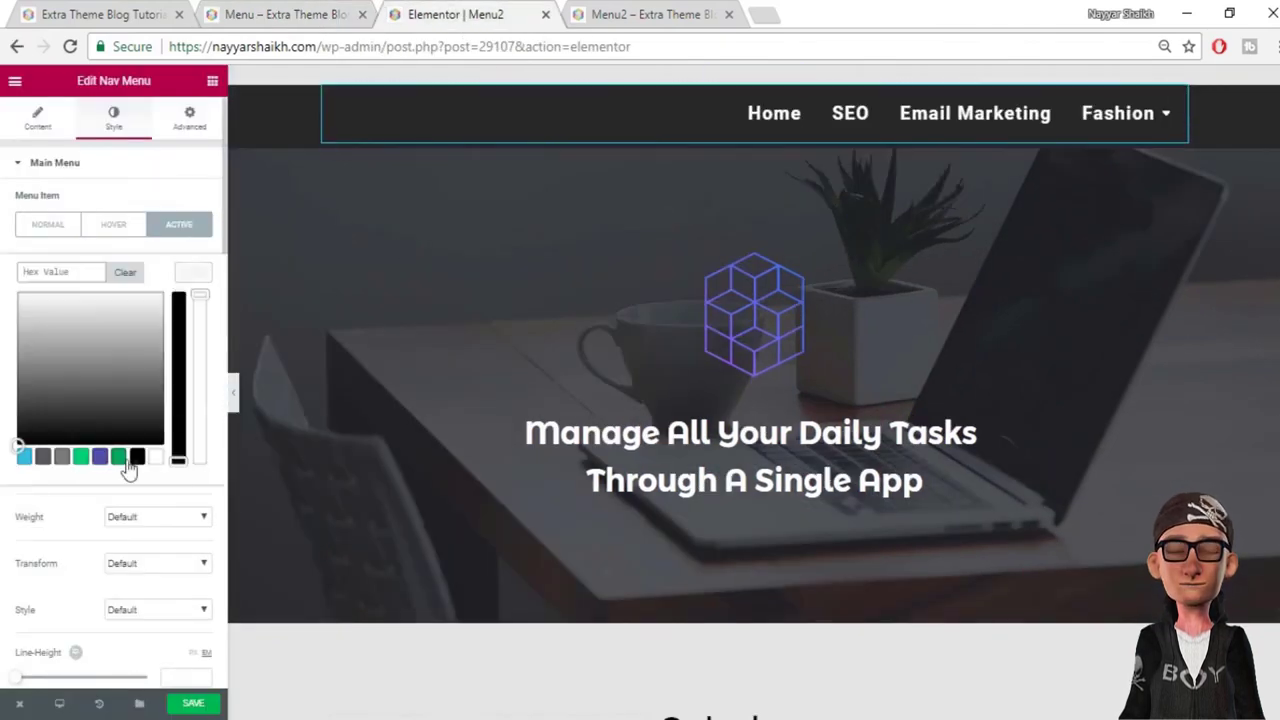
click(155, 459)
click(208, 272)
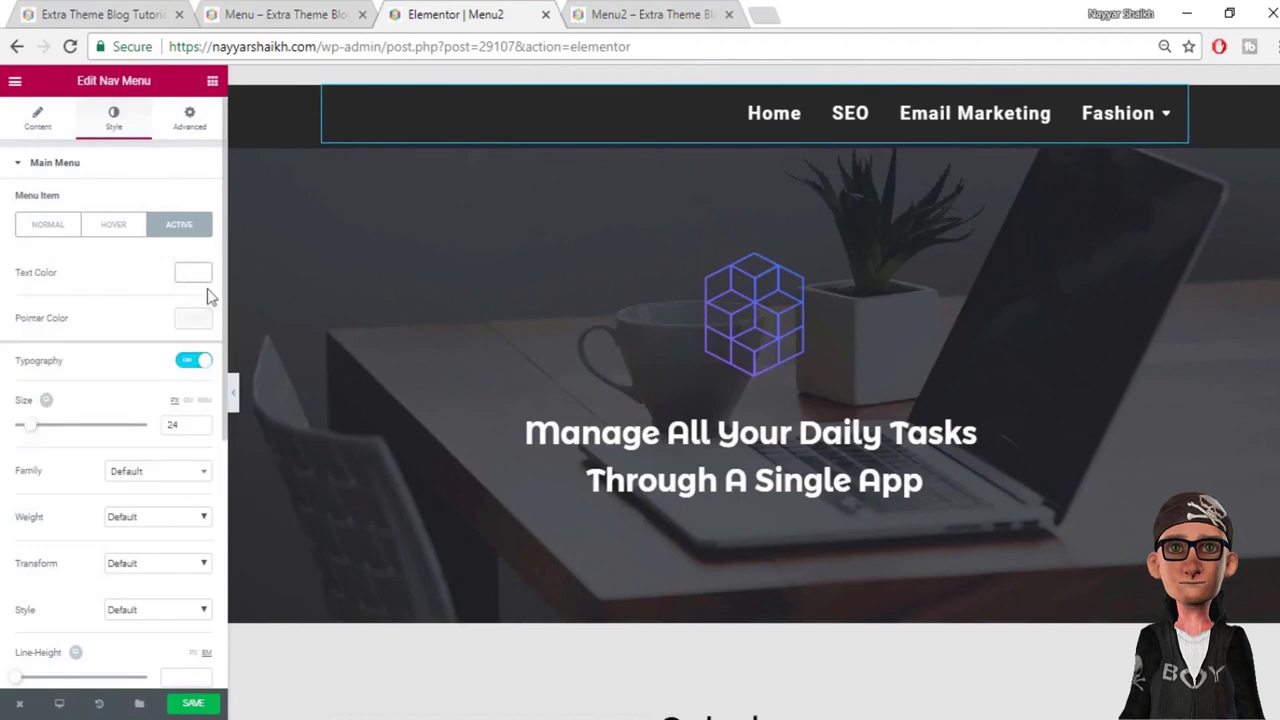
Step: Set the active menu item's pointer color to black (#000000) and compare with the live Menu page
click(193, 319)
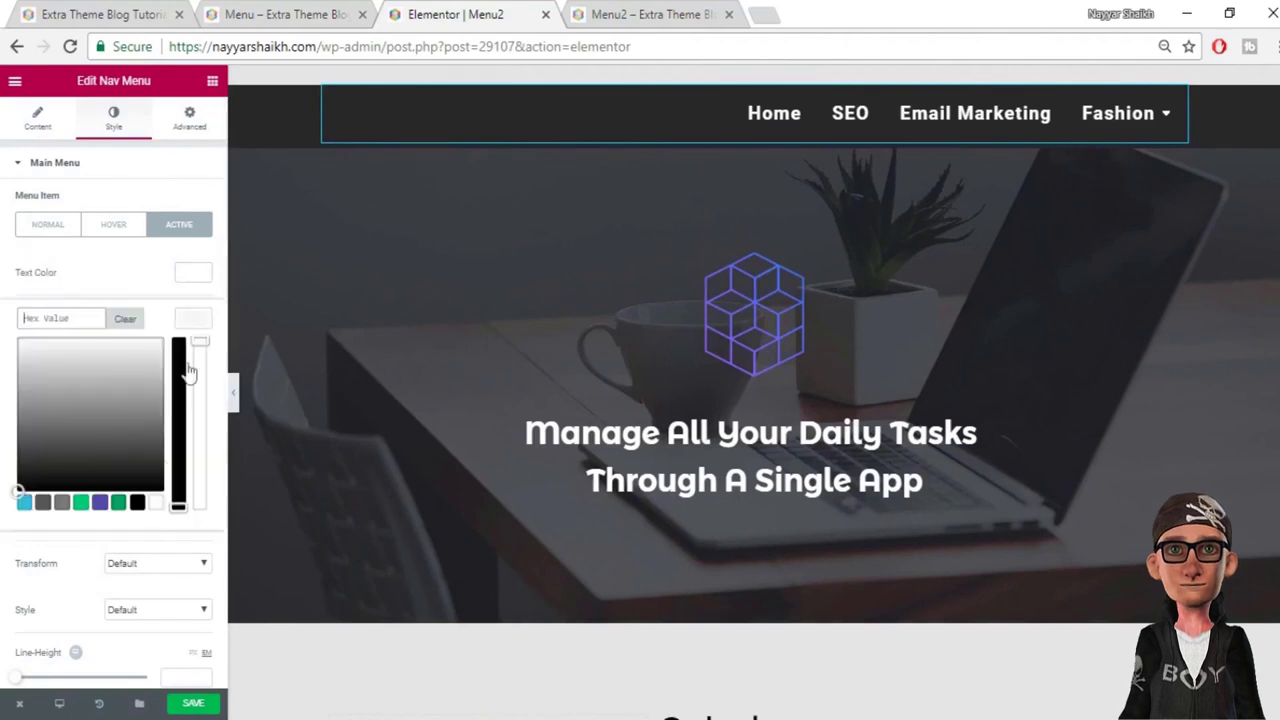
click(141, 505)
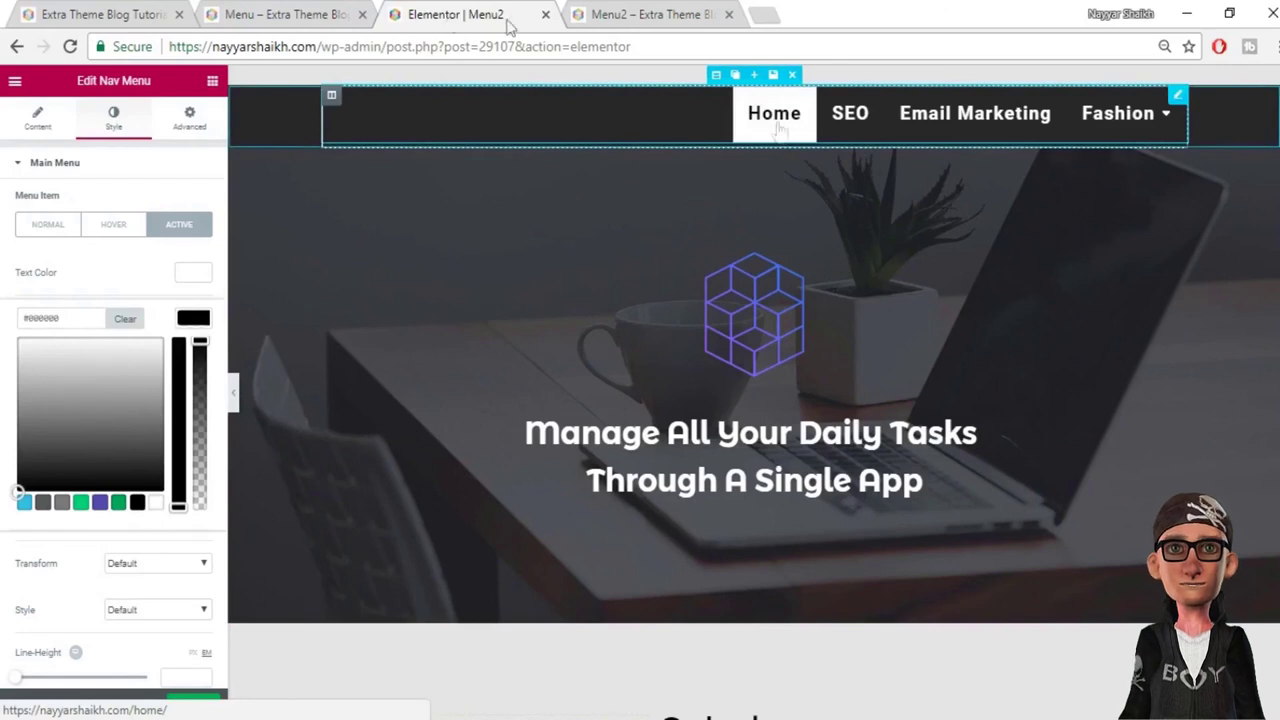
click(285, 14)
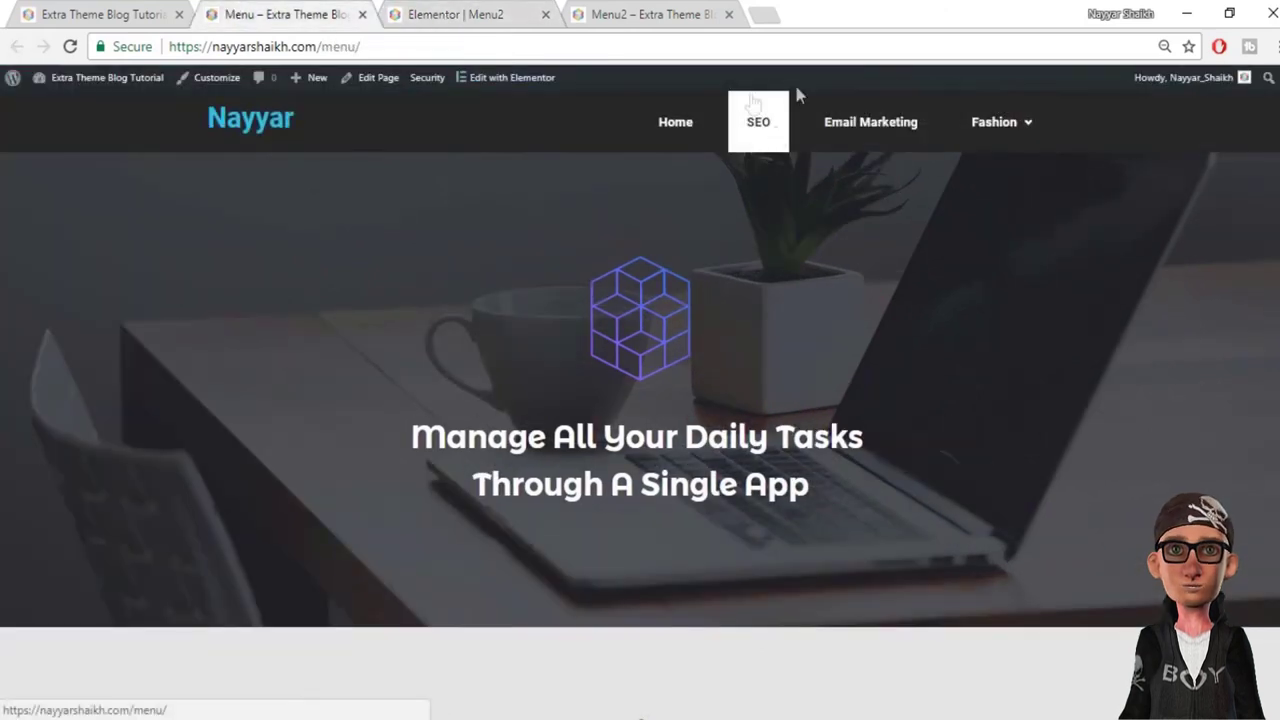
Step: Save the Menu2 page and check the logo text in the live Menu page's header
click(492, 8)
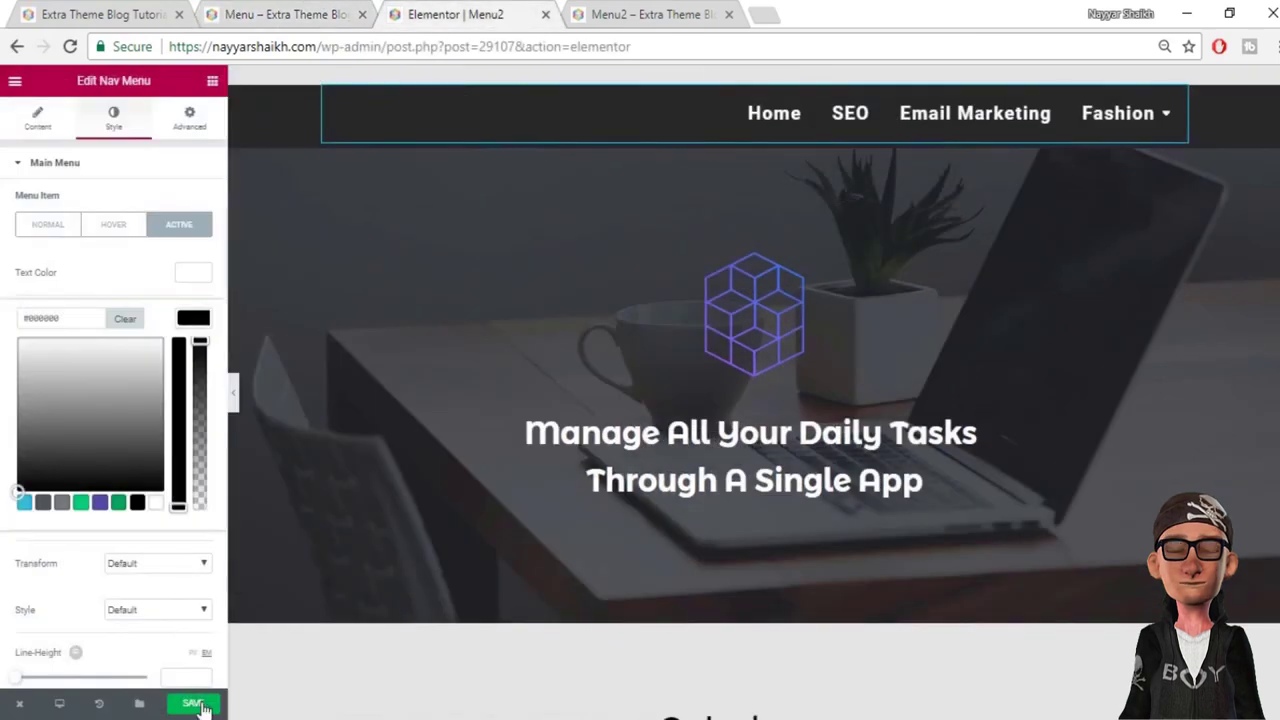
click(240, 480)
key(ctrl+s)
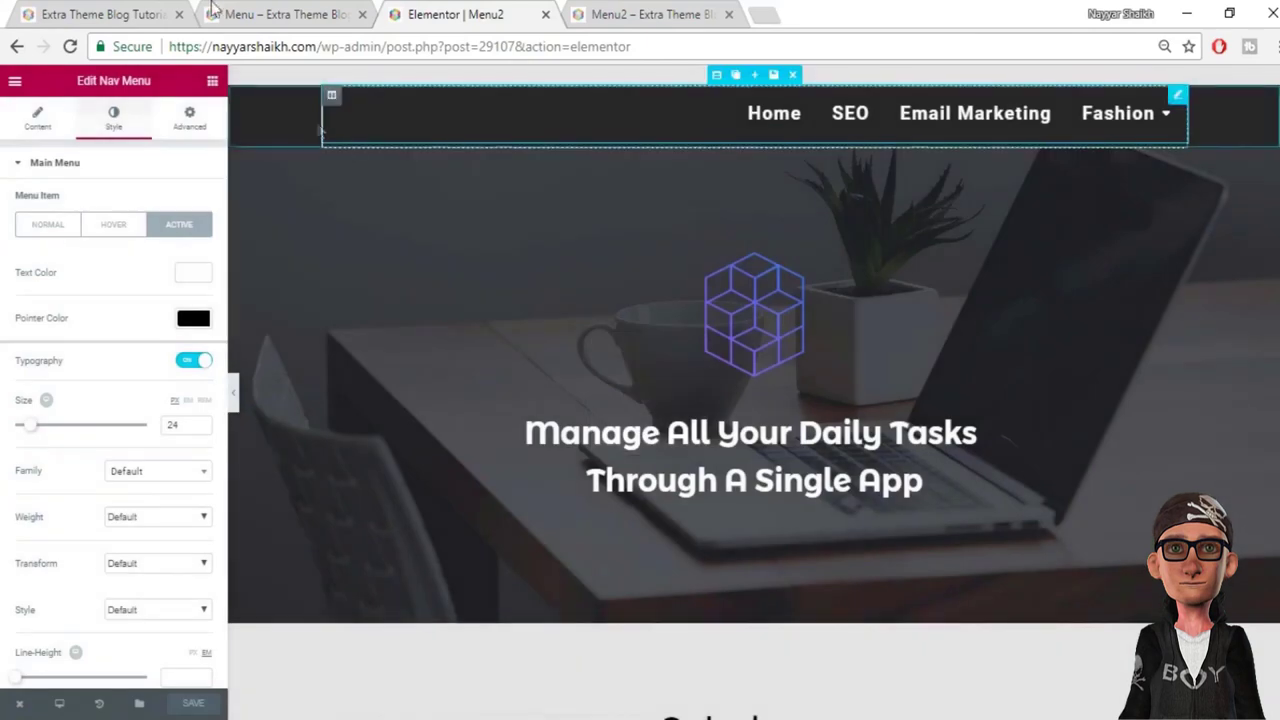
click(215, 12)
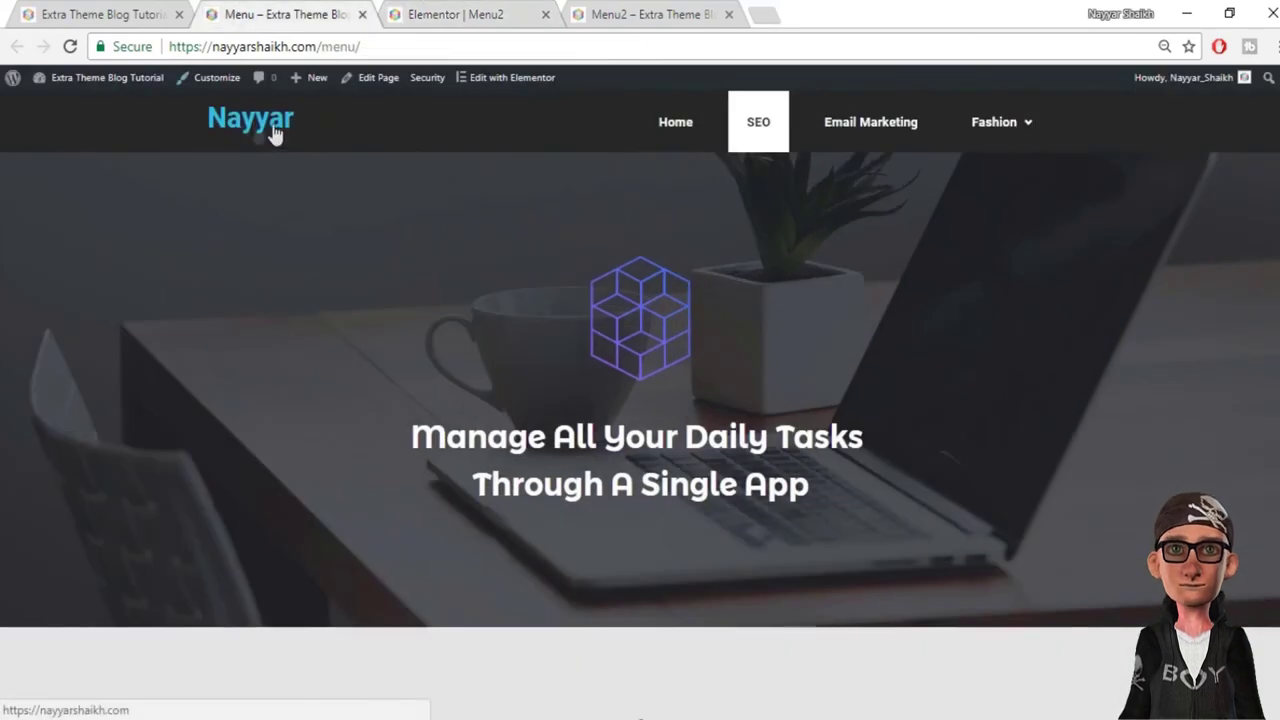
click(445, 14)
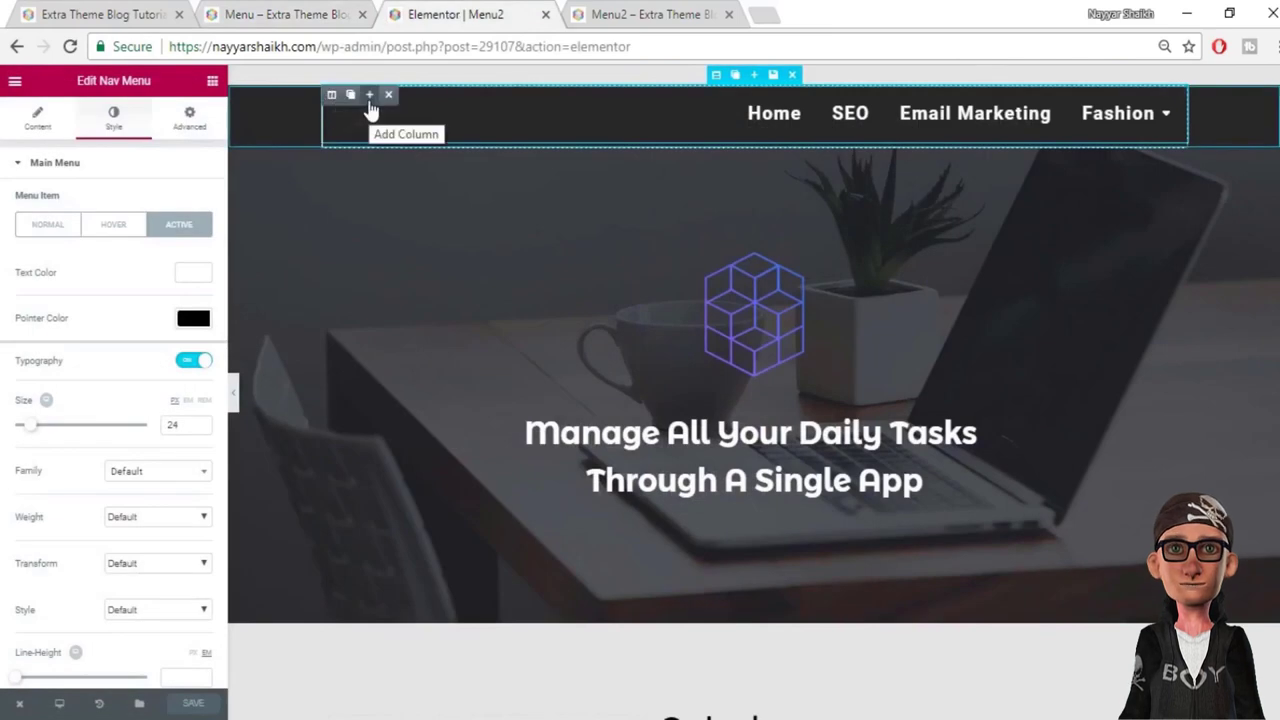
Step: Add a second column to the header section, move the menu column to its right, and widen the menu column to about 64.7%
click(369, 97)
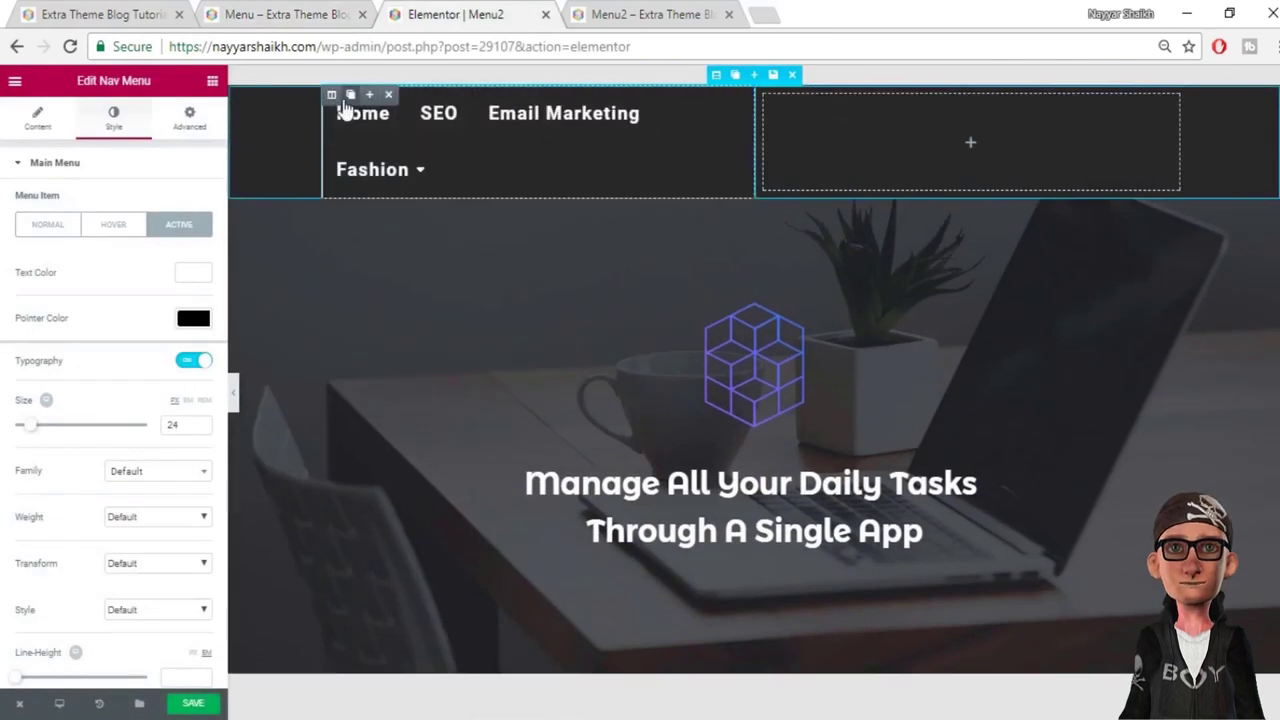
drag(329, 97, 905, 124)
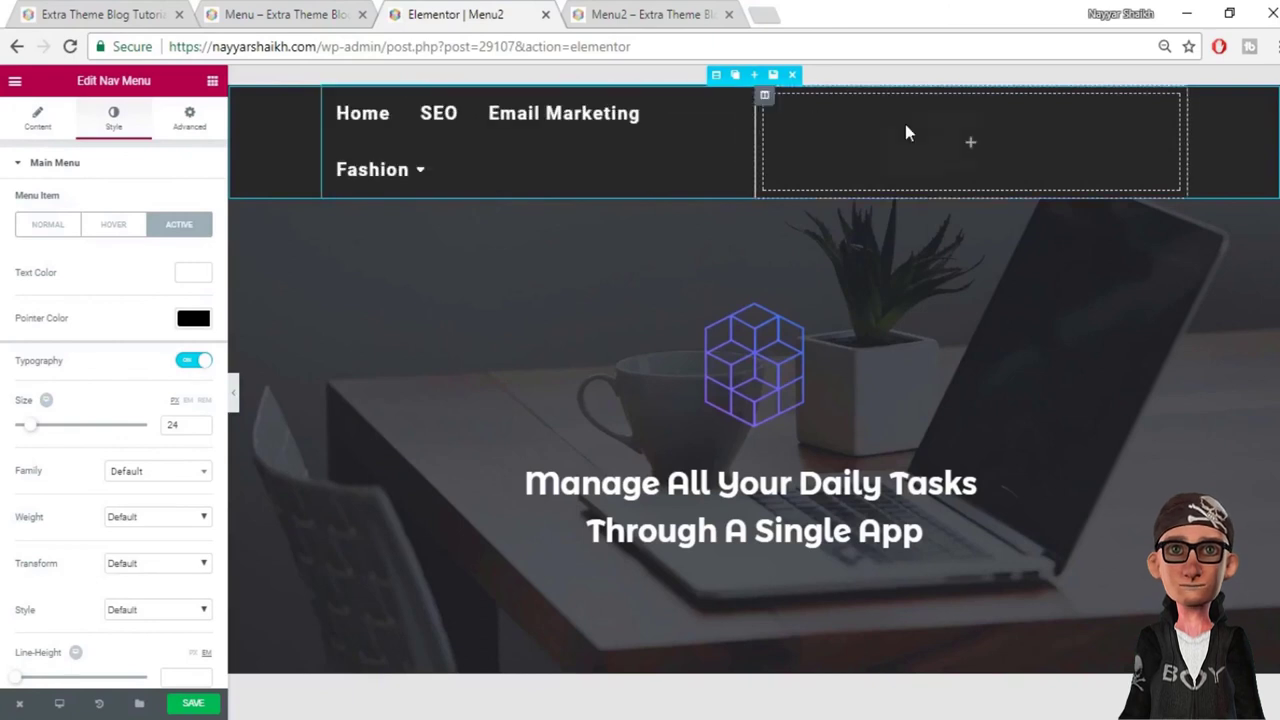
drag(325, 95, 863, 149)
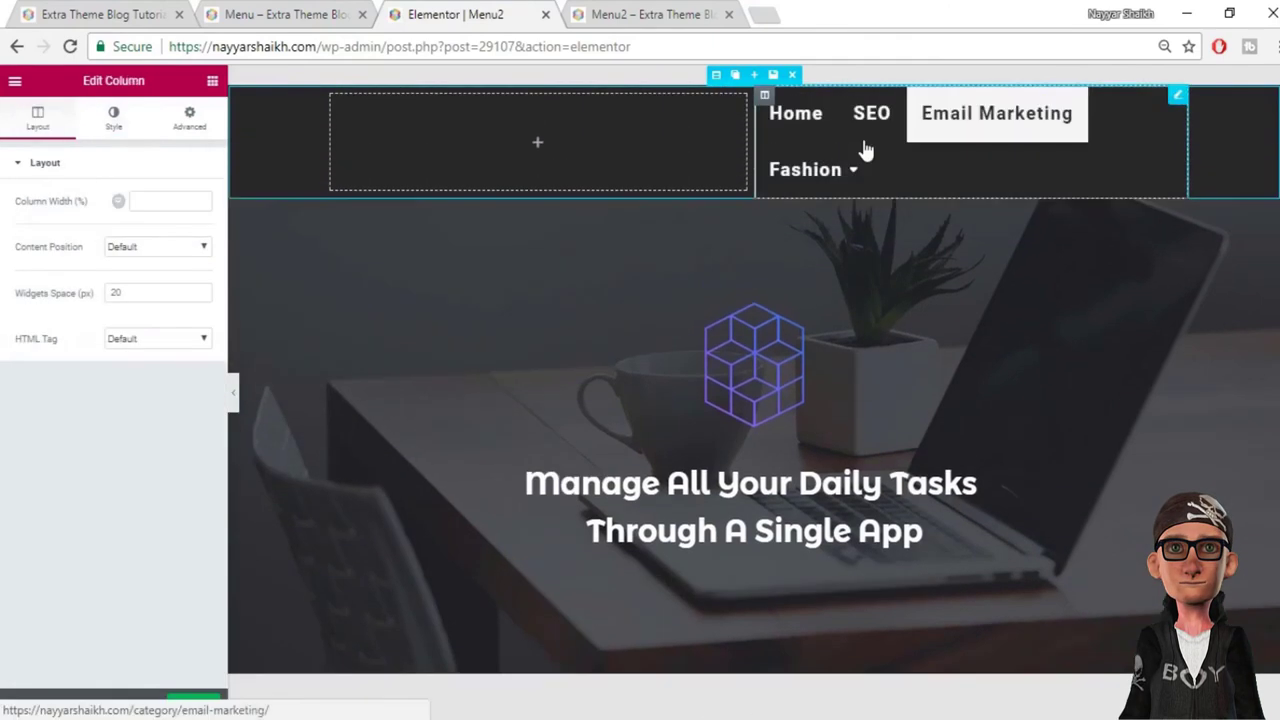
drag(753, 133, 620, 118)
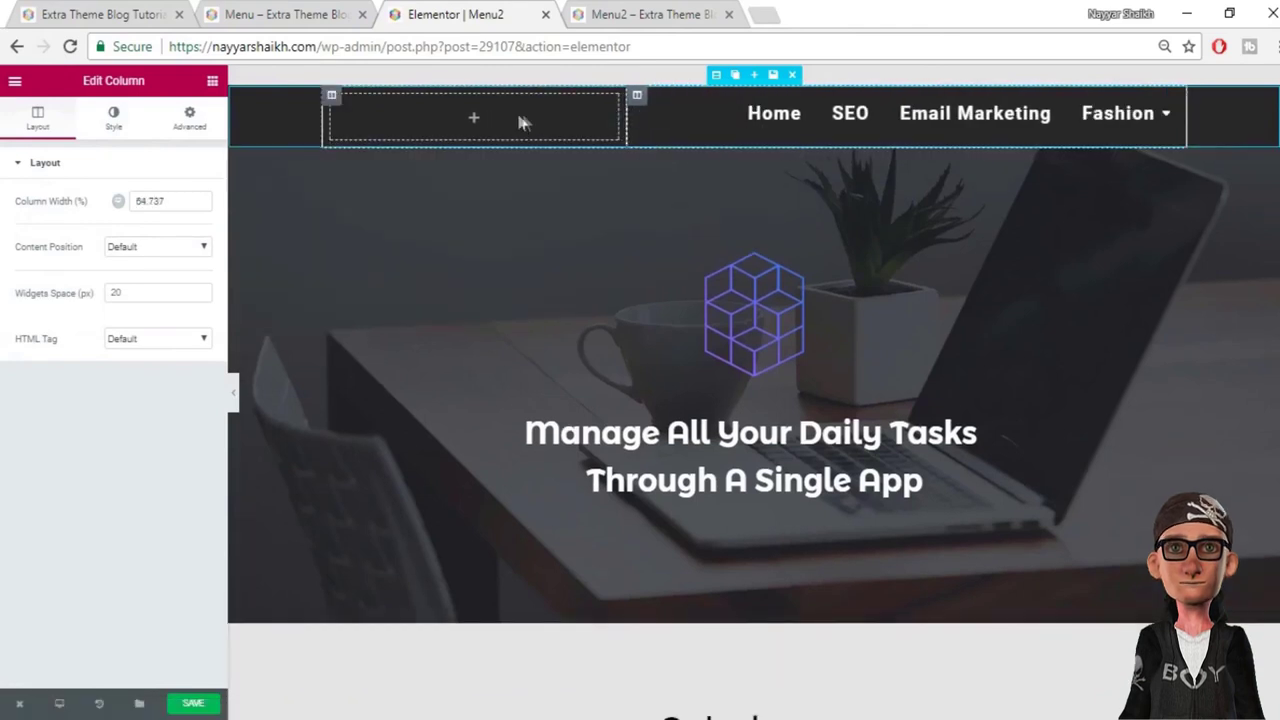
Step: Add a Heading widget to the empty header column and enter the site owner's first name as its title
click(205, 85)
drag(168, 195, 490, 119)
drag(157, 223, 5, 232)
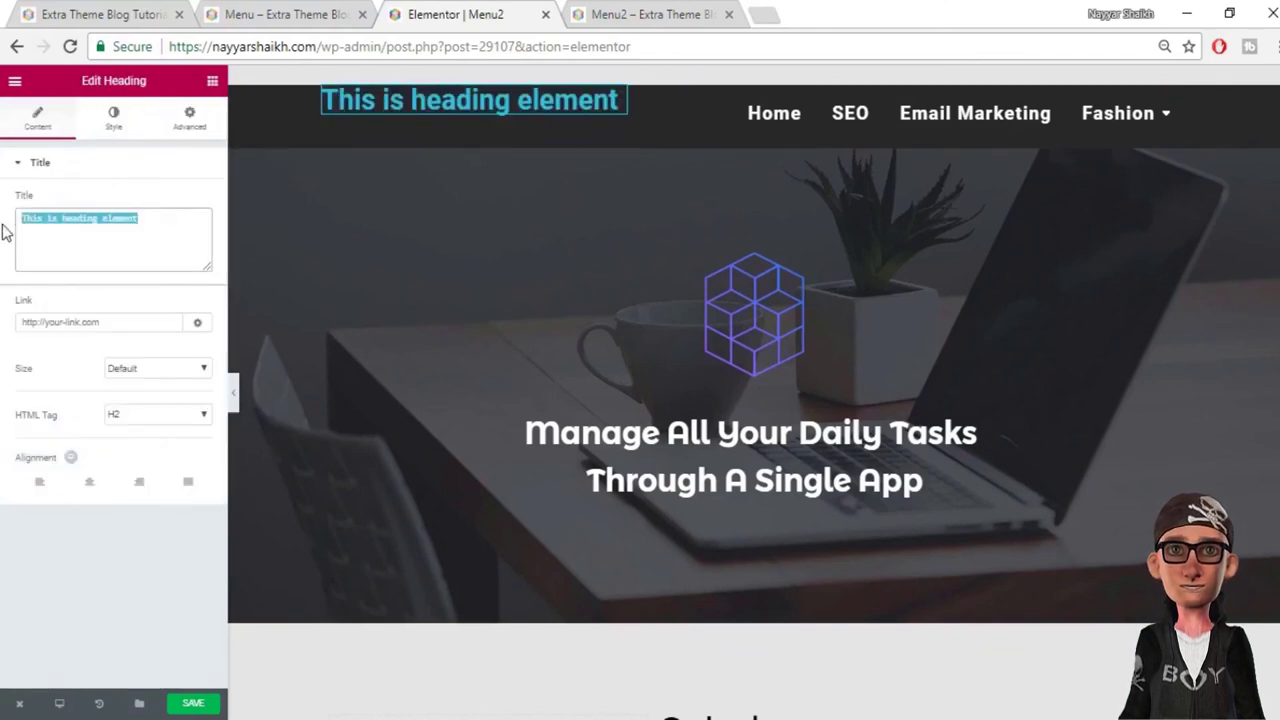
text(Nayyar)
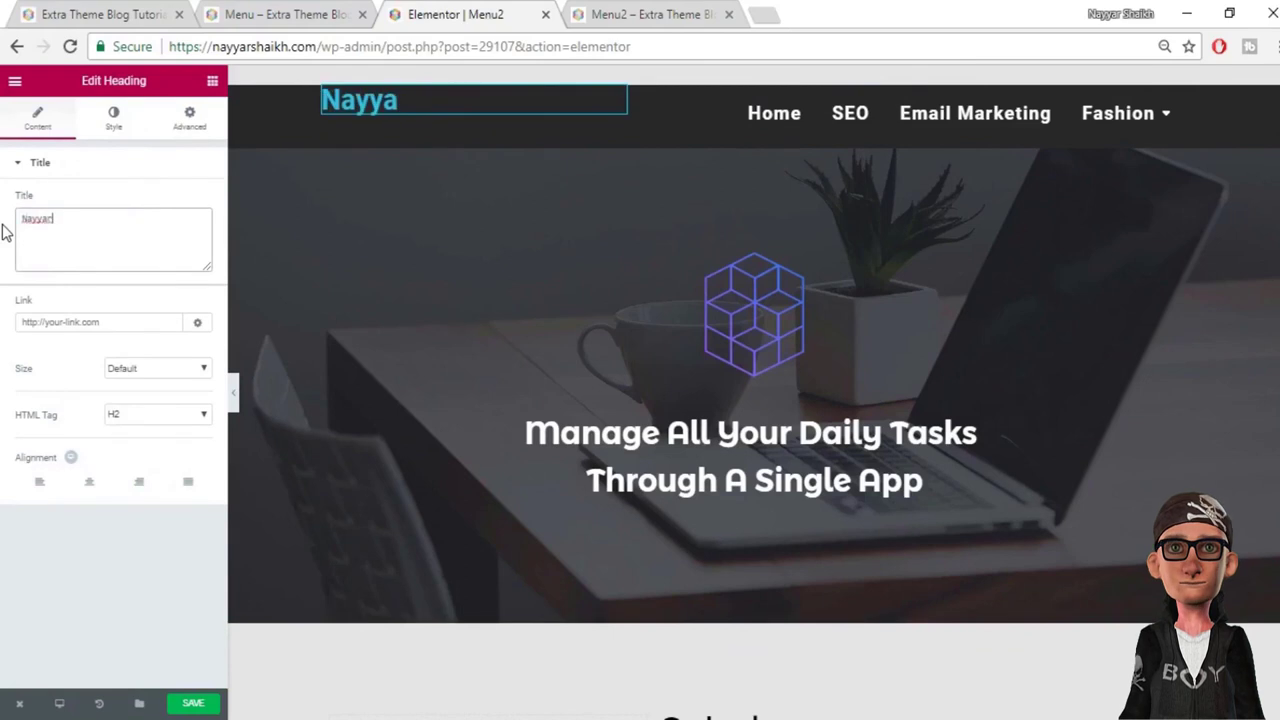
Step: Set the logo heading's text color to white
click(125, 133)
click(191, 206)
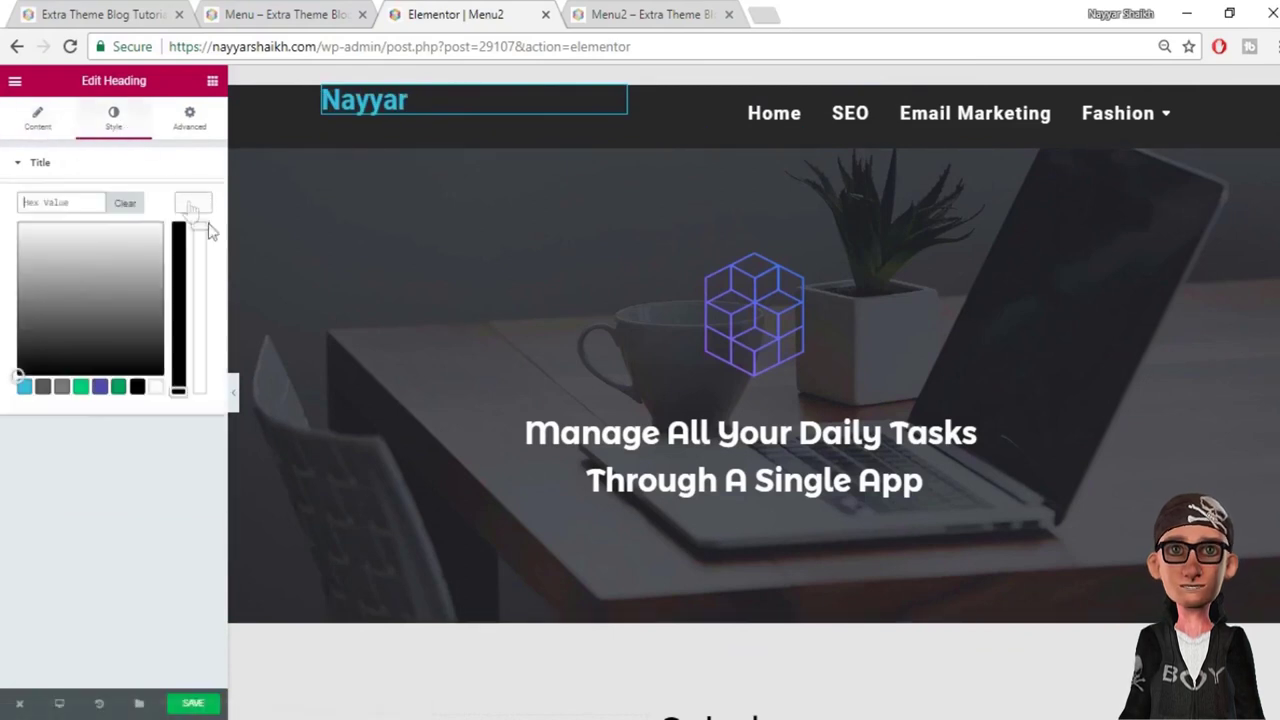
click(156, 387)
click(110, 152)
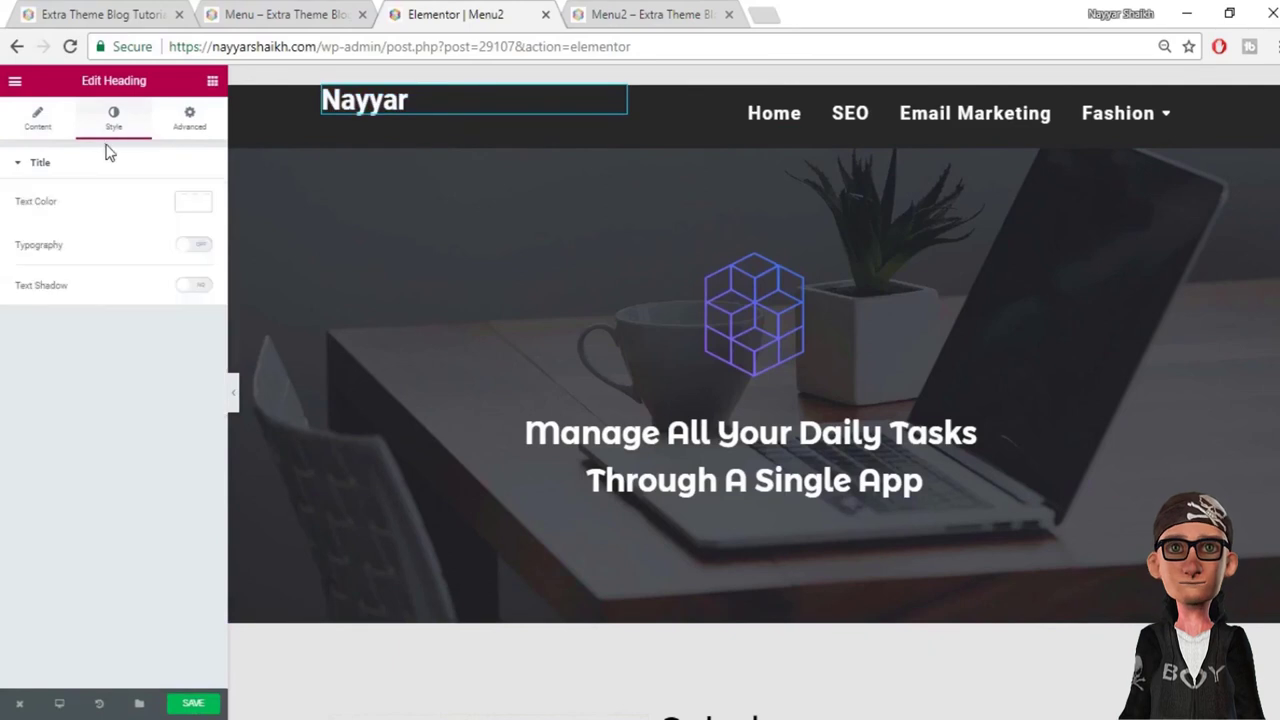
Step: Link the logo heading to the site's home page URL, taken from the open site
click(55, 133)
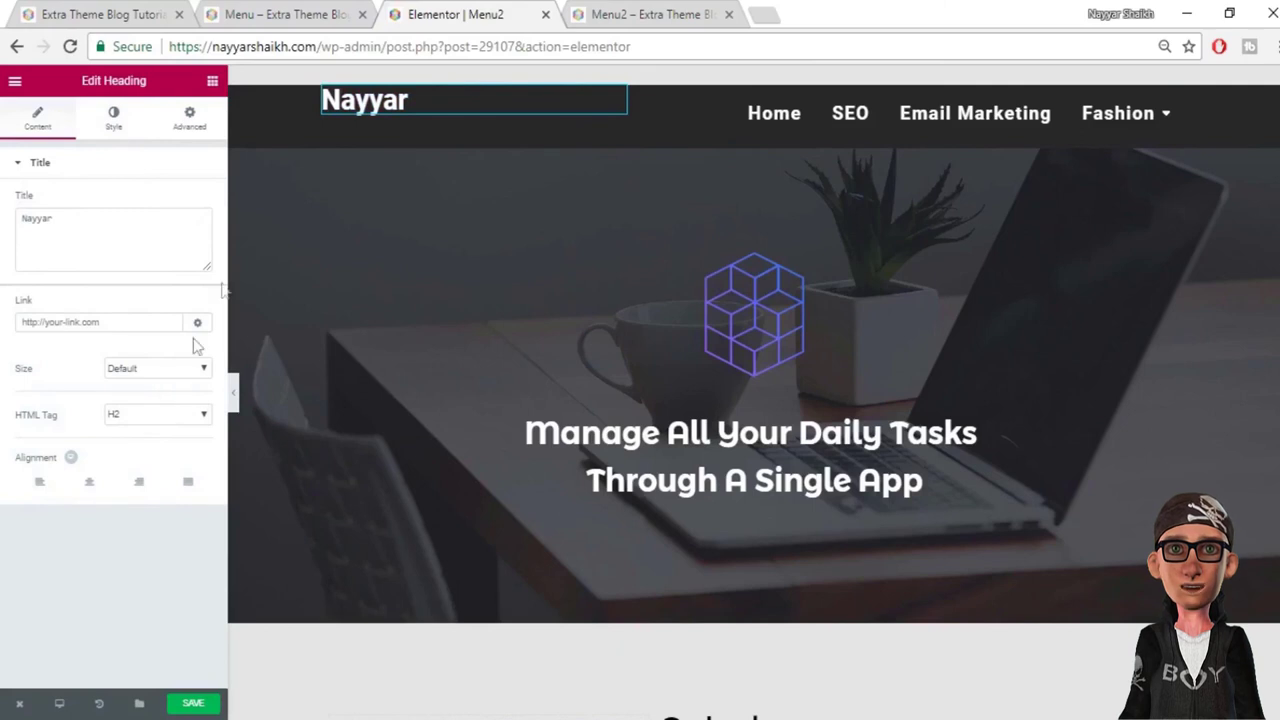
click(52, 12)
click(430, 8)
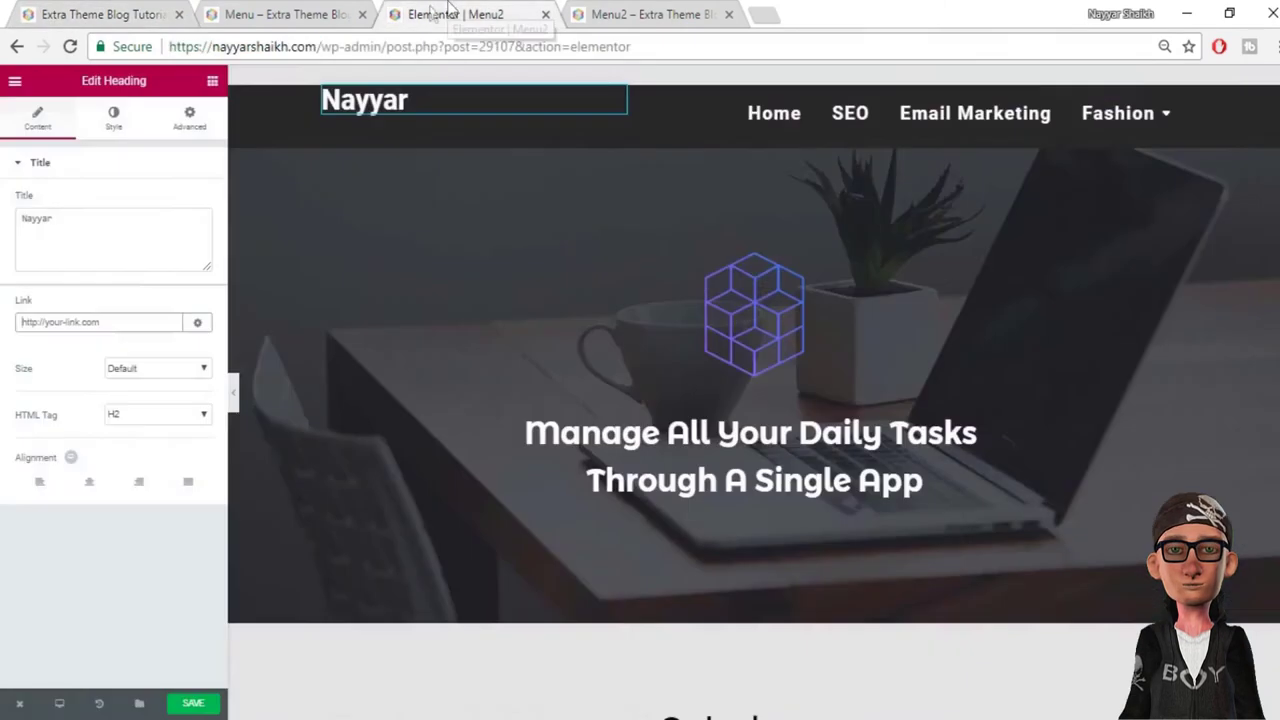
text(https://nayyarshaikh.com/)
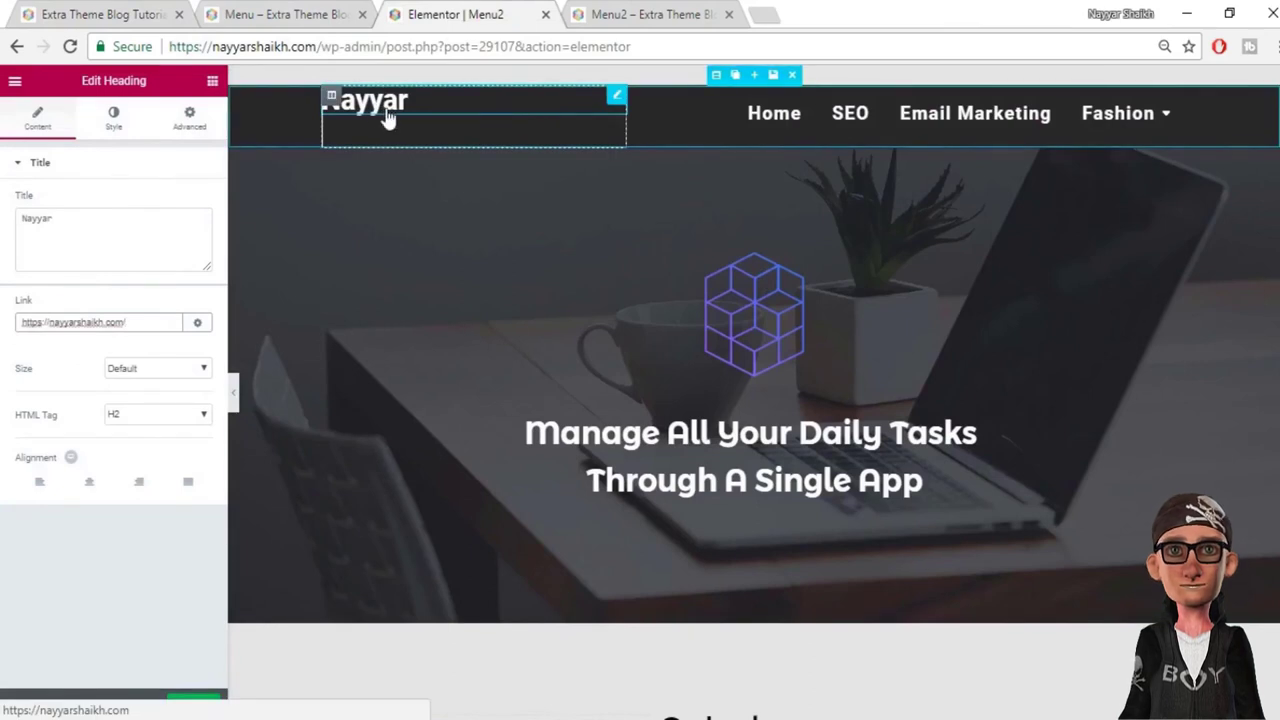
Step: Align the logo heading left after trying centre alignment, and save the page
click(90, 487)
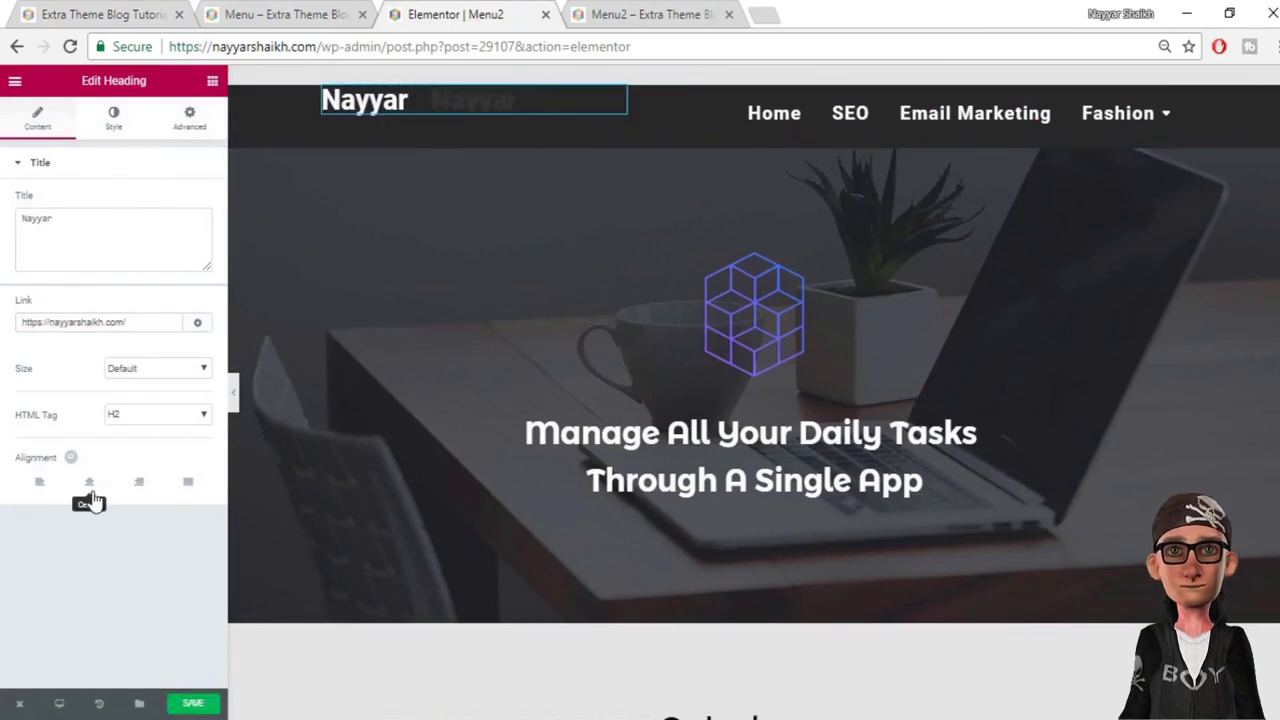
click(50, 488)
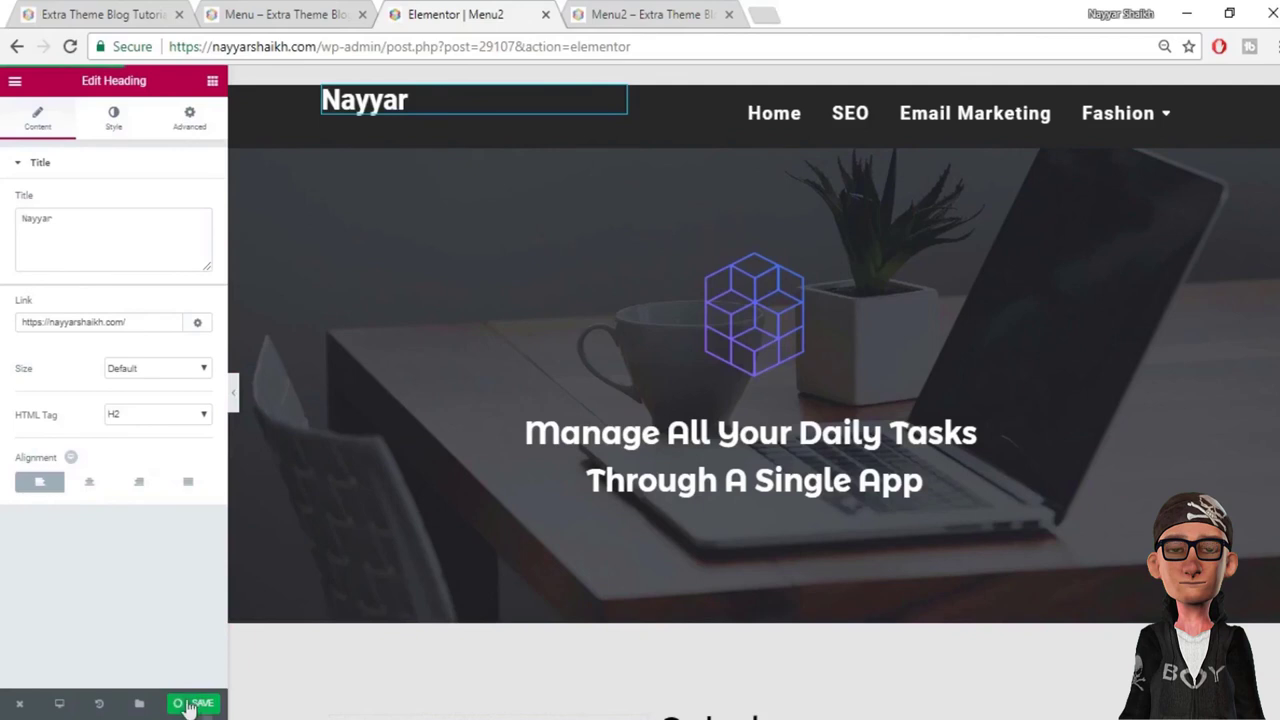
click(196, 703)
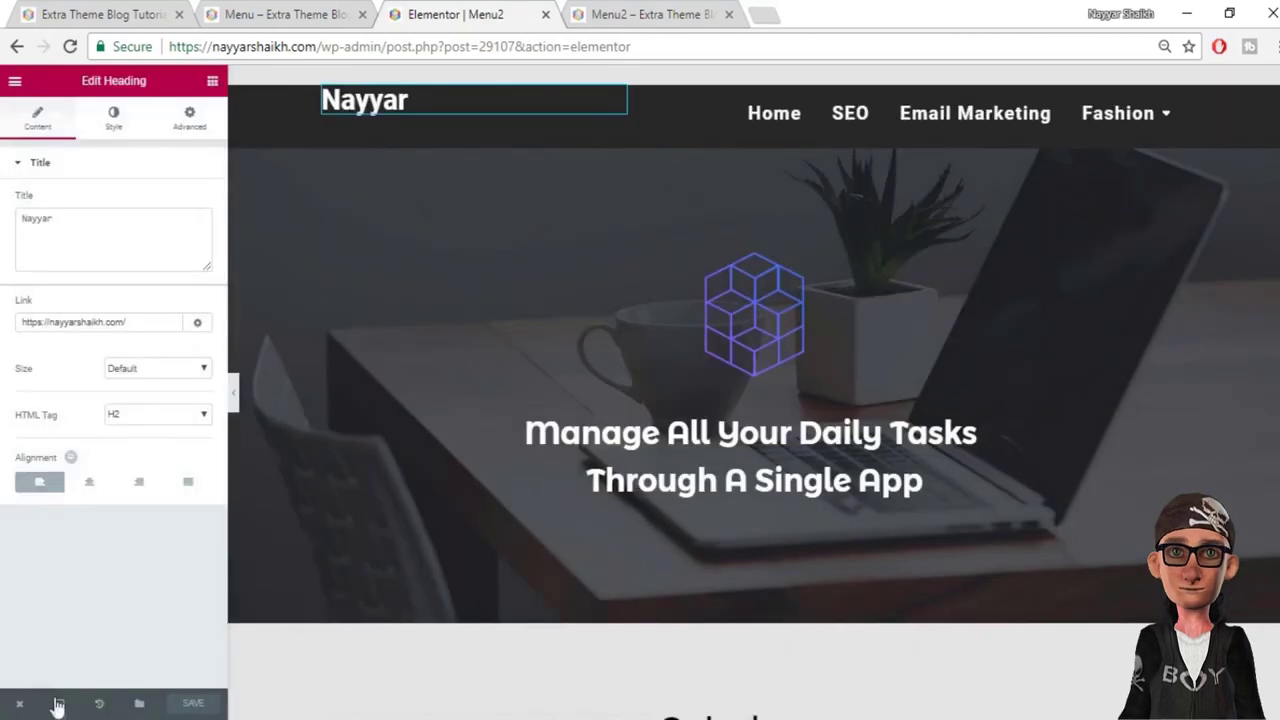
Step: In the mobile preview, set the Nav Menu's toggle button size to 58
click(58, 706)
click(65, 672)
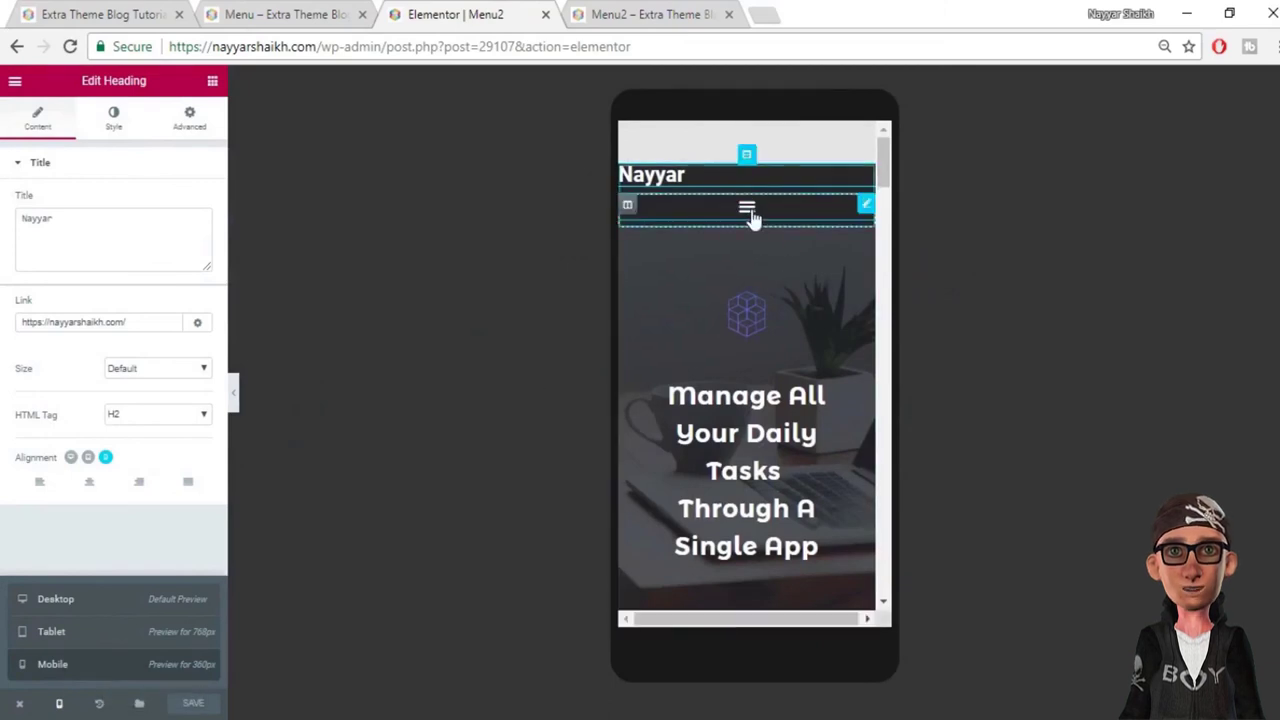
click(750, 215)
click(750, 215)
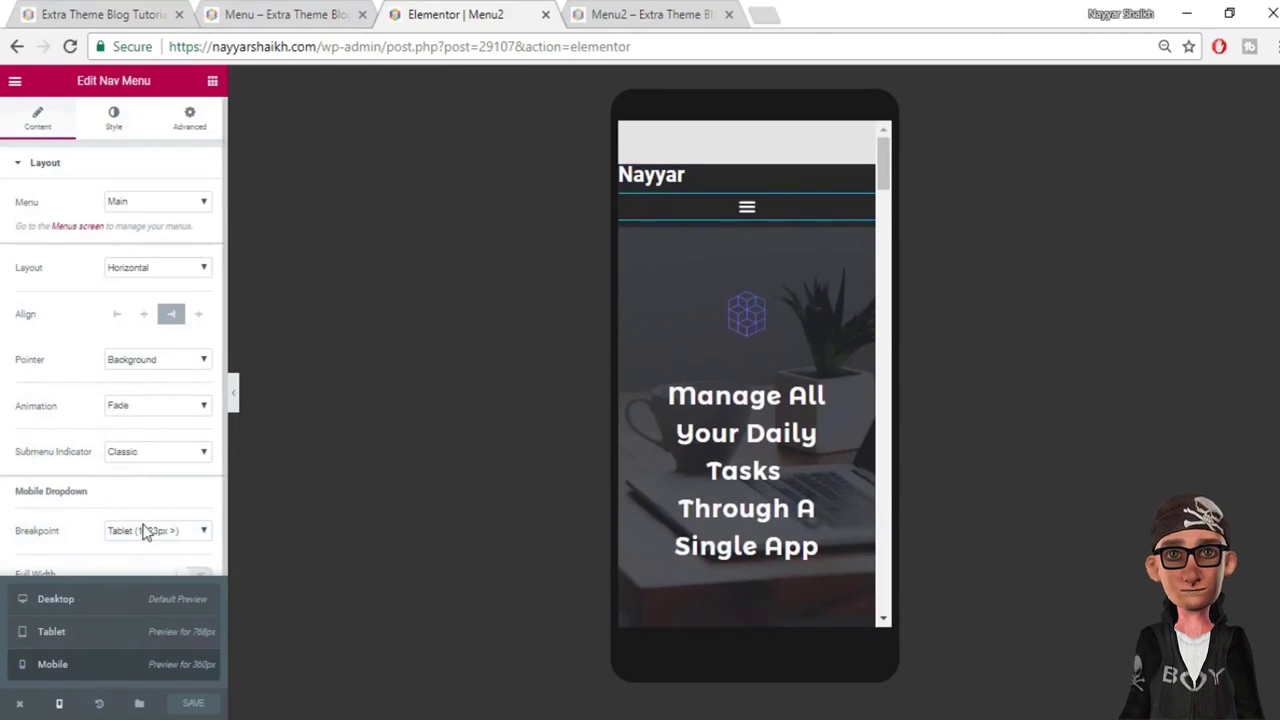
scroll(145, 520, down, 1)
scroll(120, 400, up, 1)
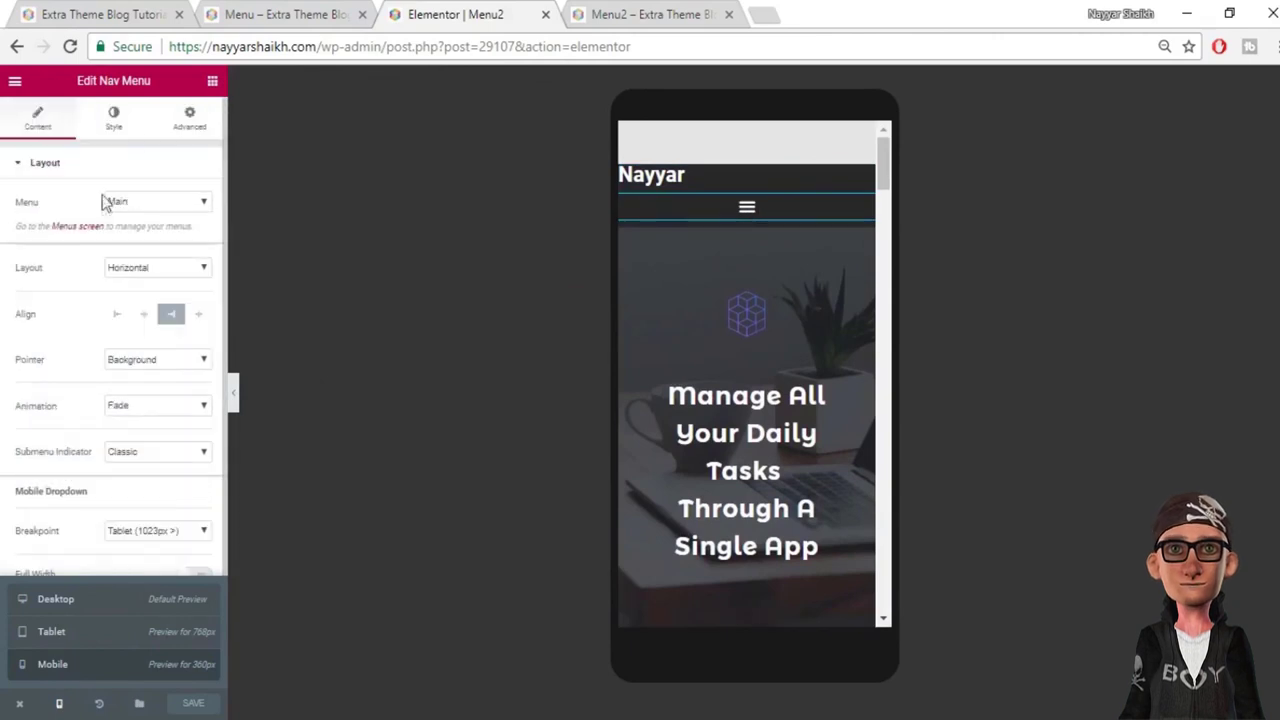
click(134, 136)
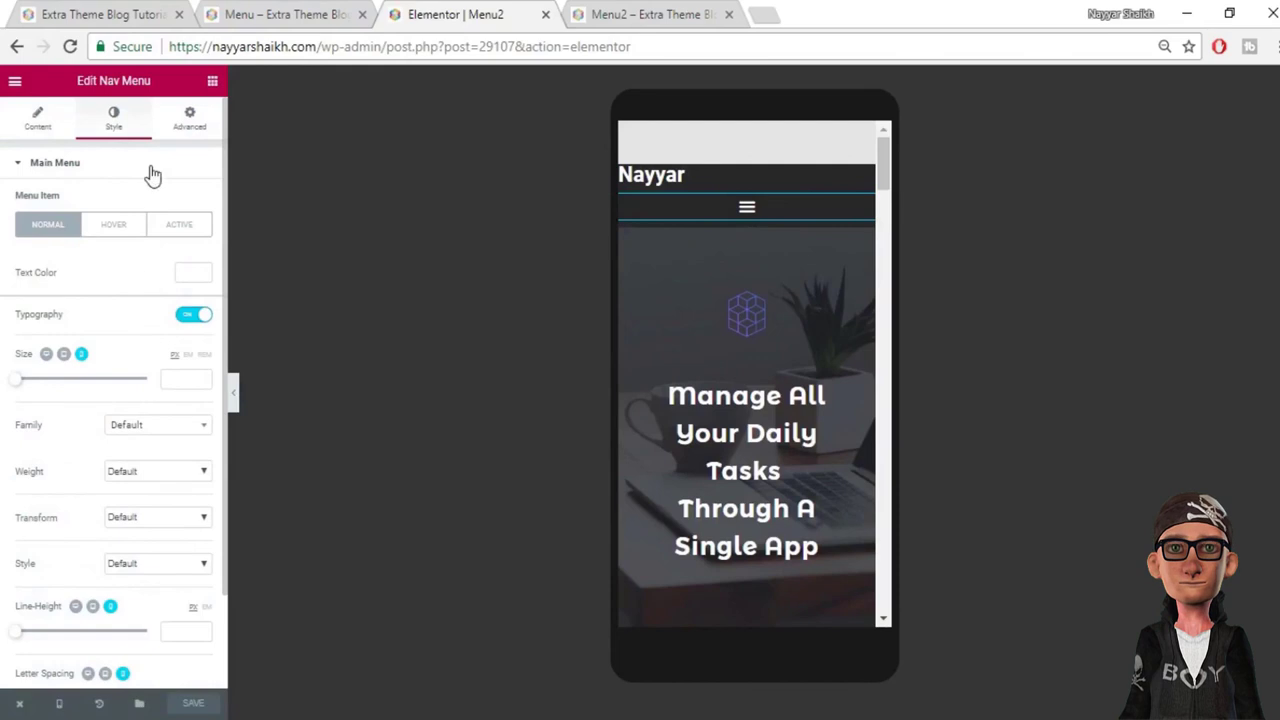
click(107, 168)
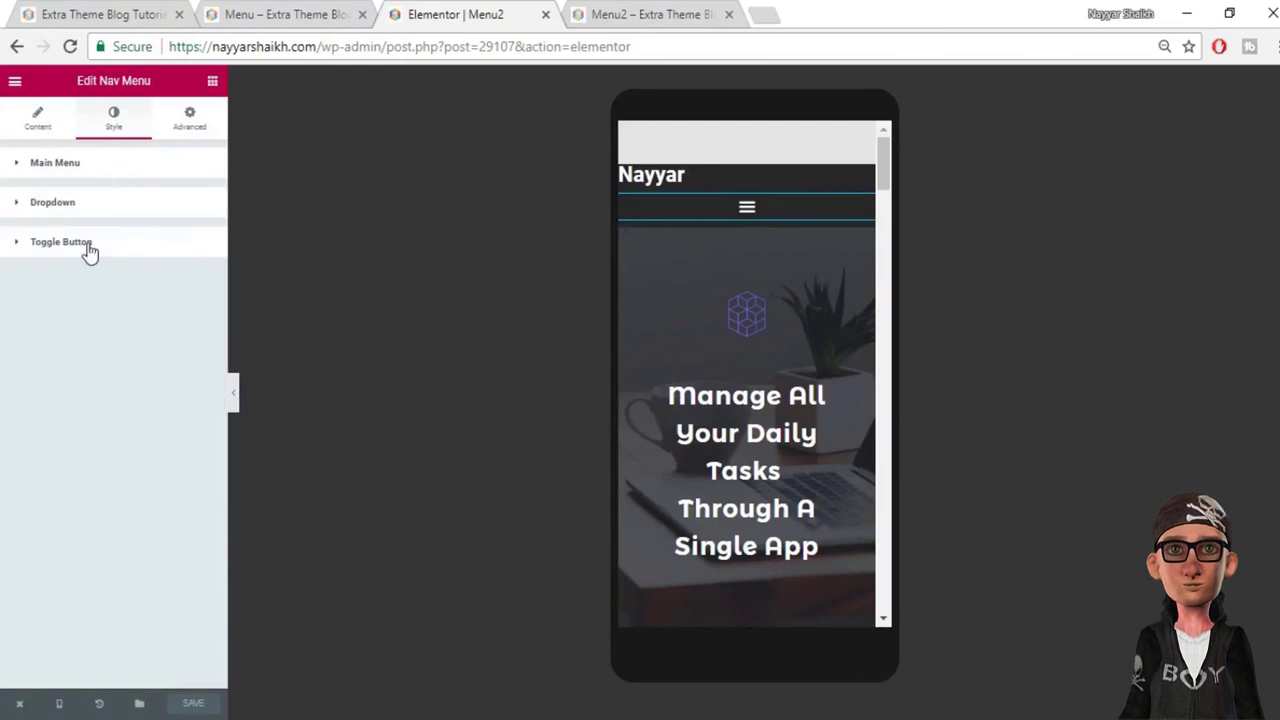
click(90, 250)
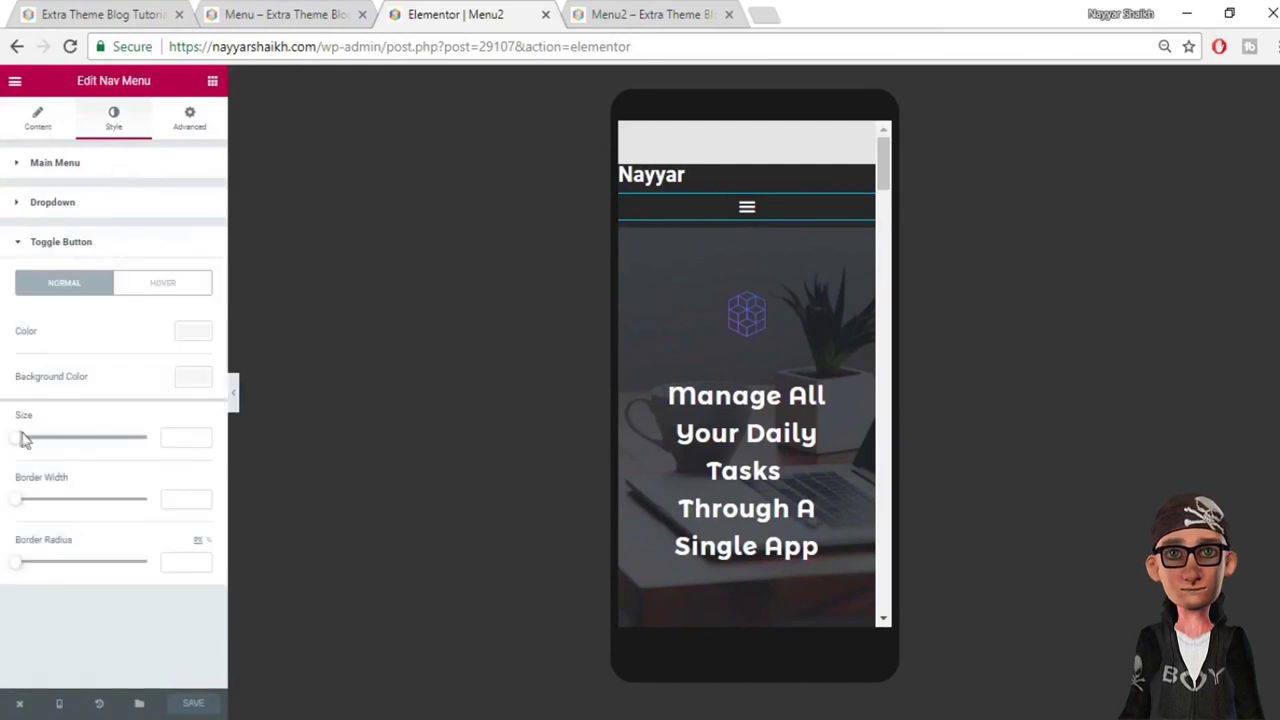
drag(17, 440, 84, 448)
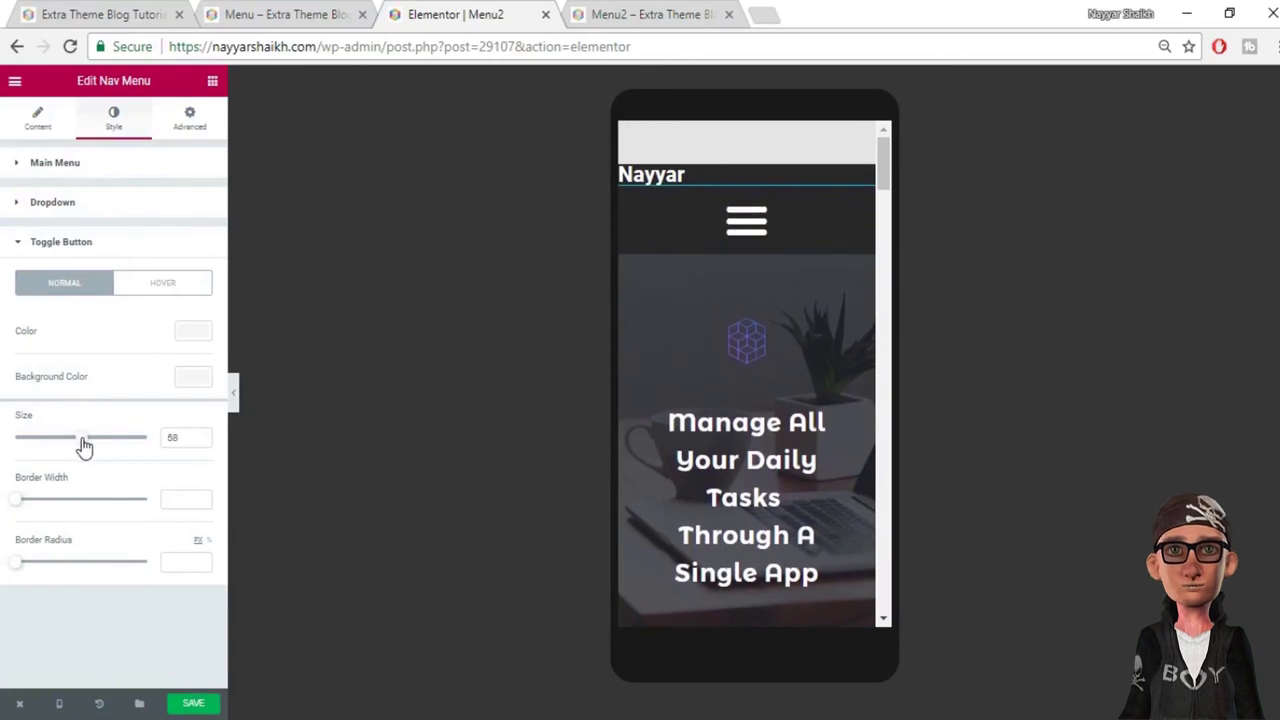
Step: Centre the logo heading on mobile, set its mobile font size to 64 px, and save the page
click(676, 182)
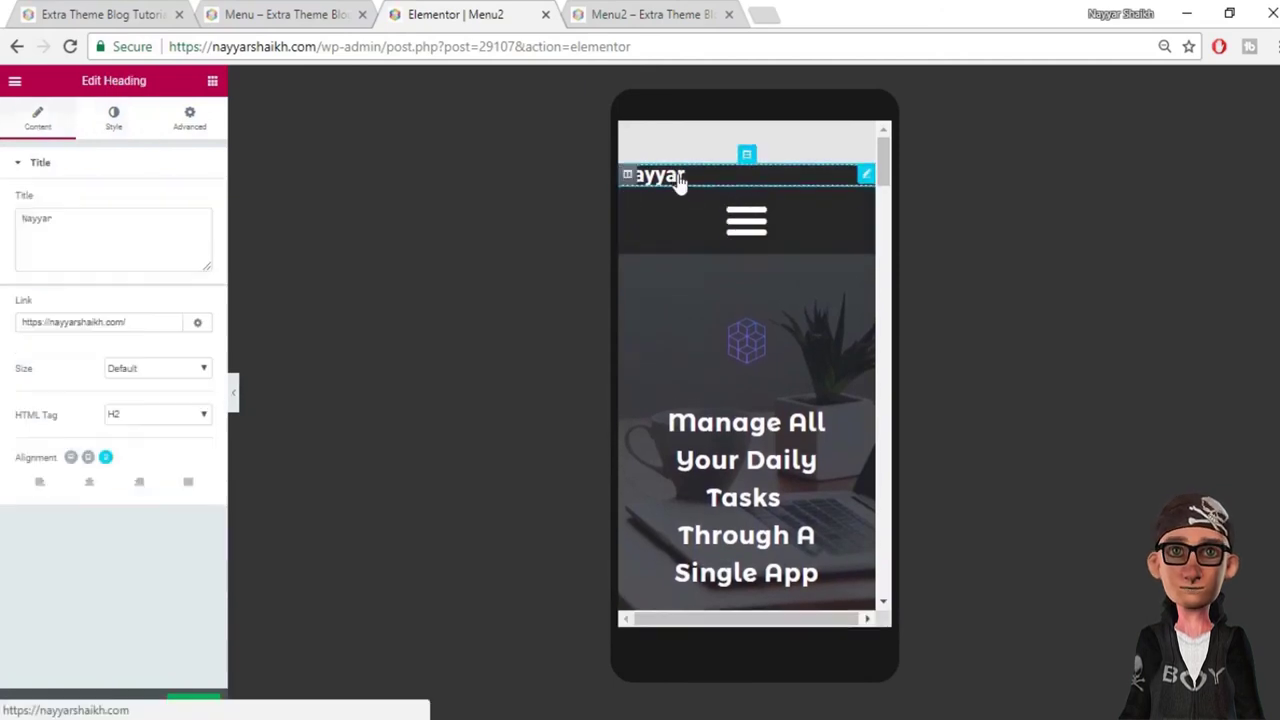
click(89, 483)
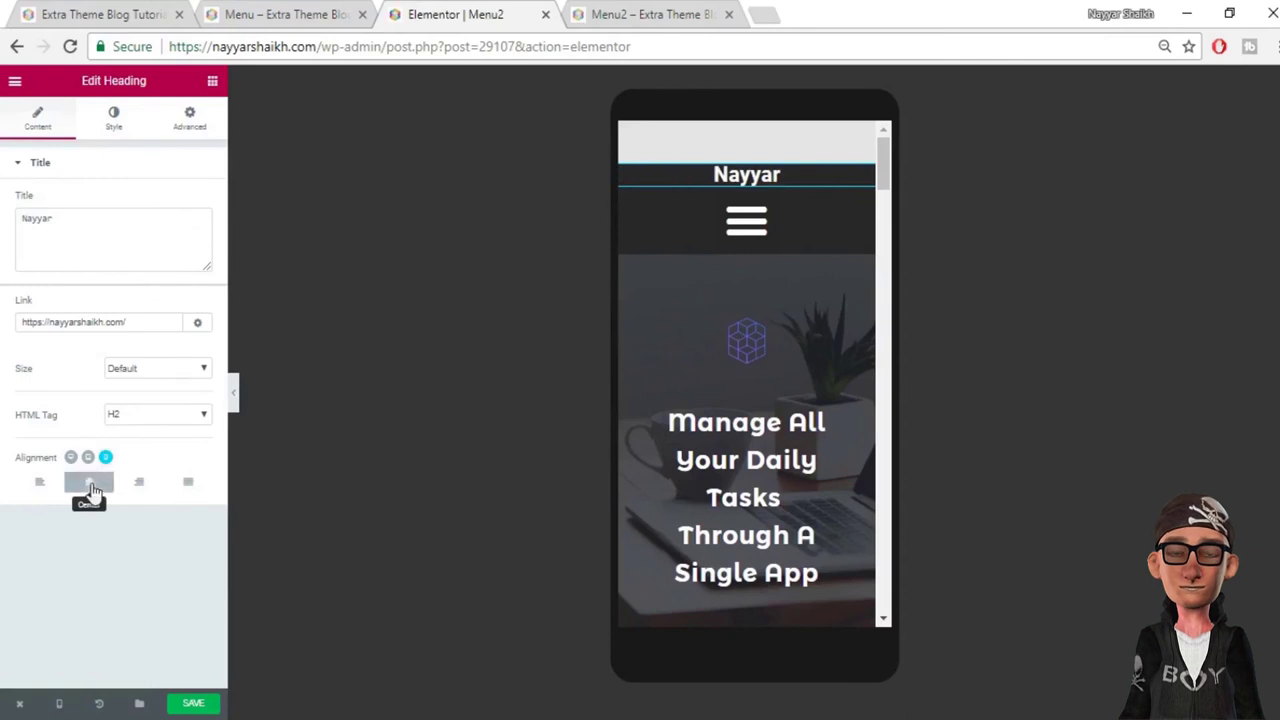
click(116, 125)
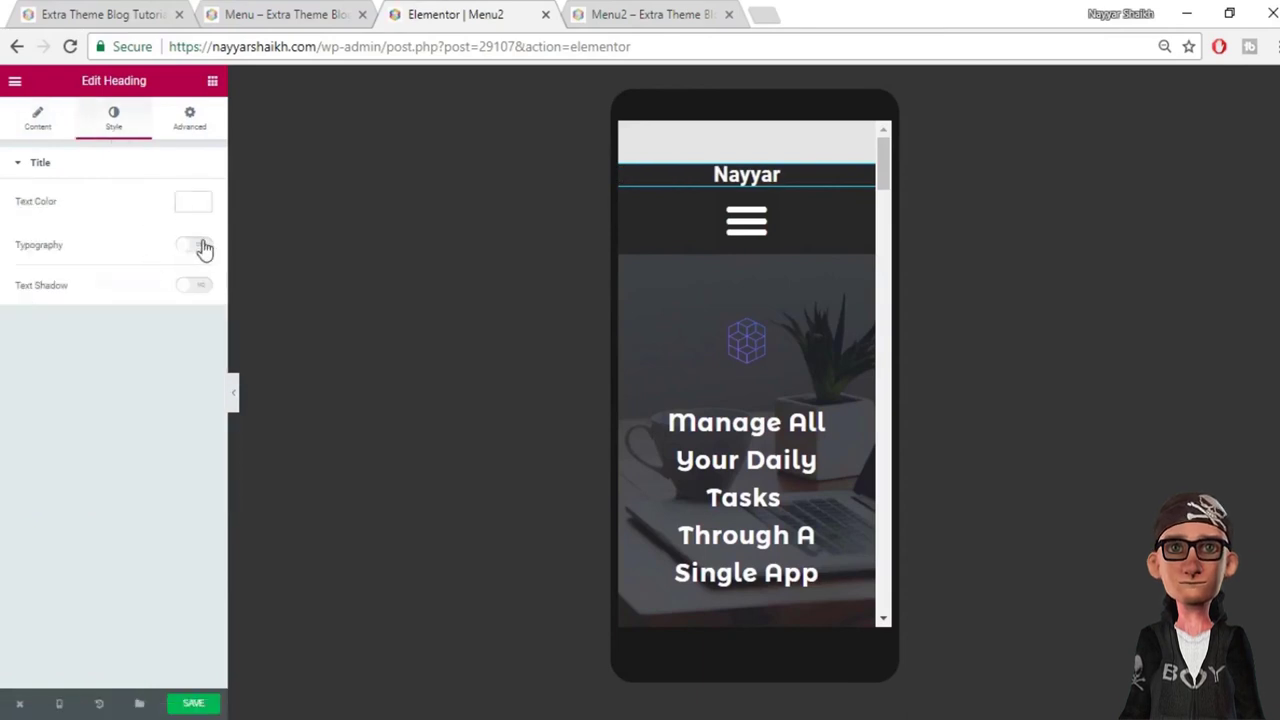
click(196, 245)
drag(24, 318, 64, 318)
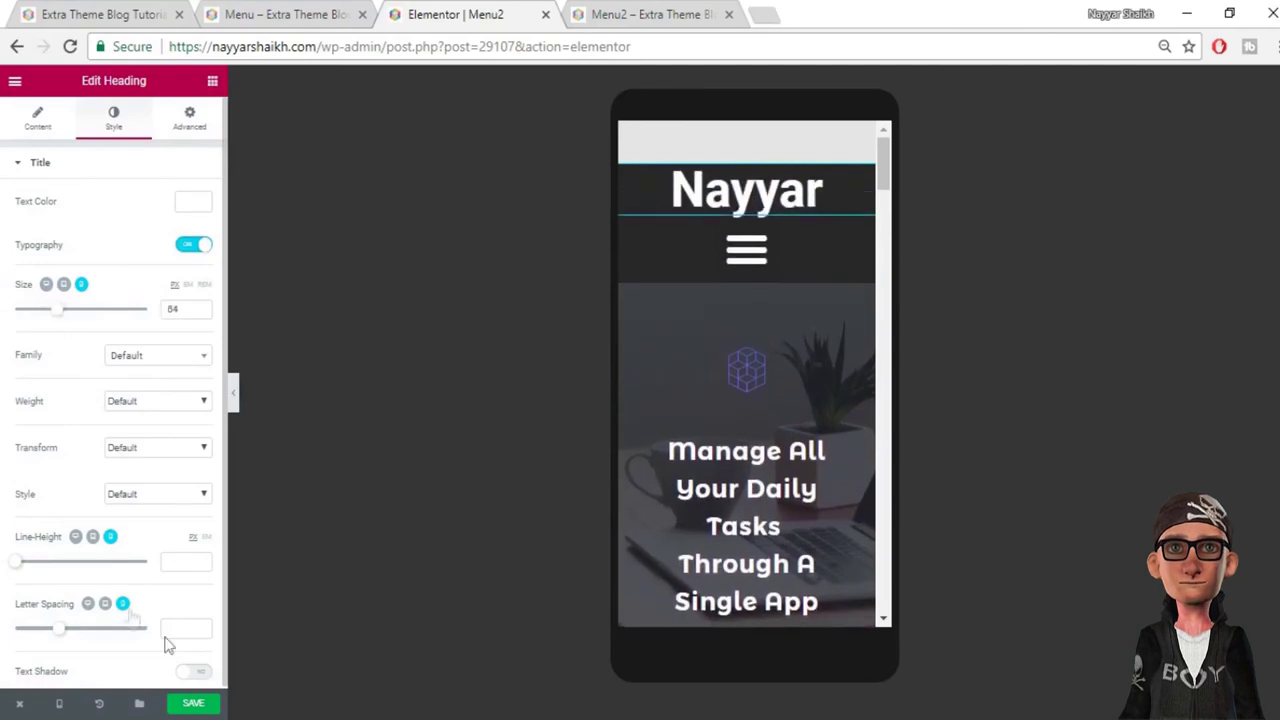
click(193, 703)
Step: Return to the desktop preview and save the header section to the library as a template named Menu2
mouse_move(60, 708)
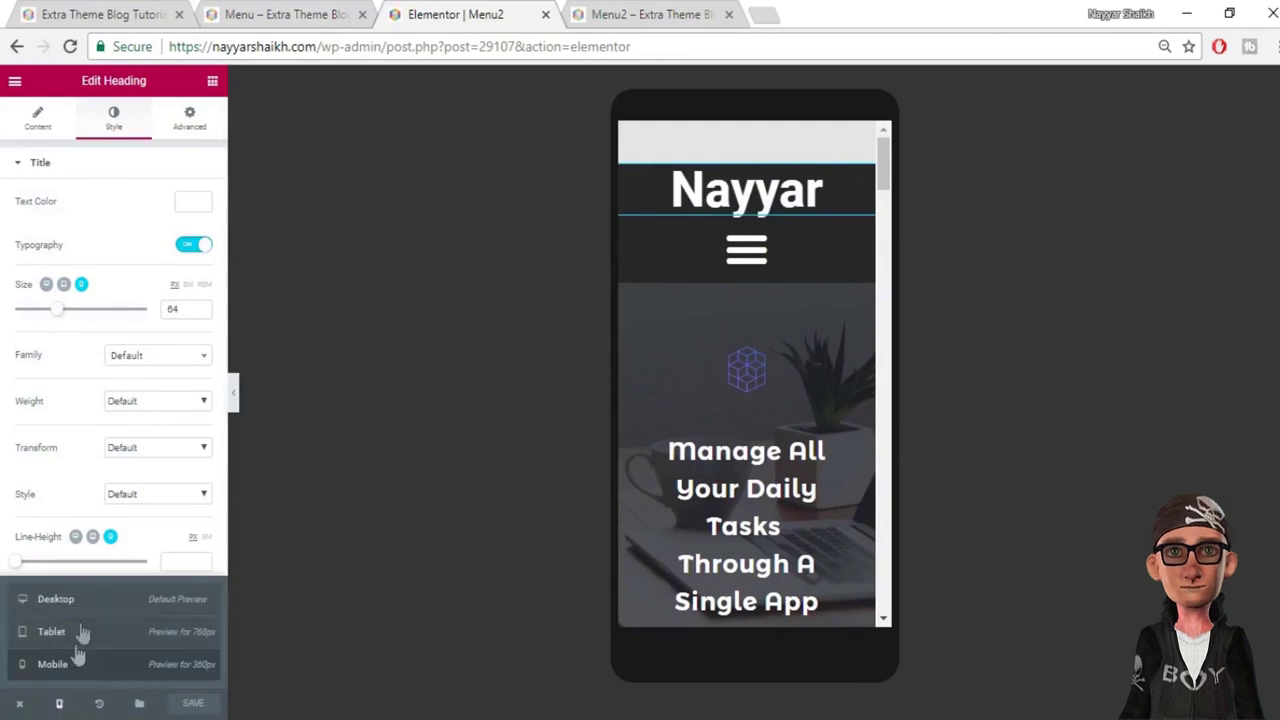
click(89, 605)
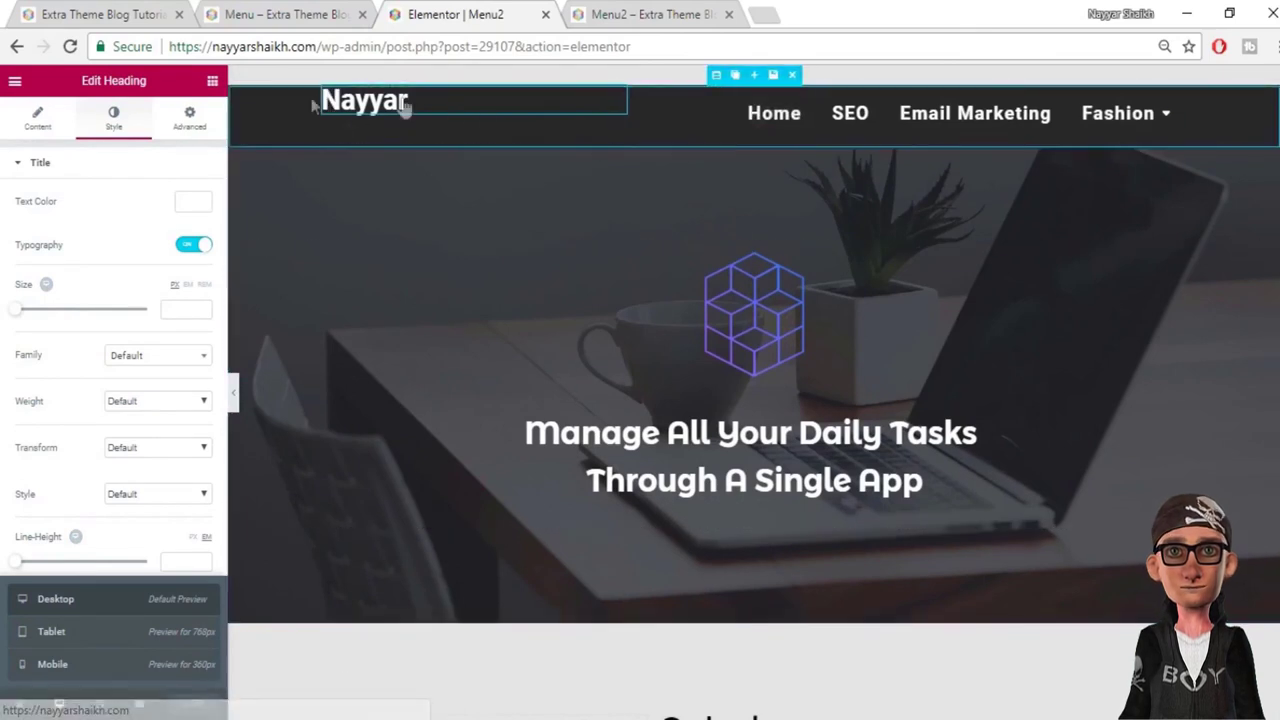
click(774, 78)
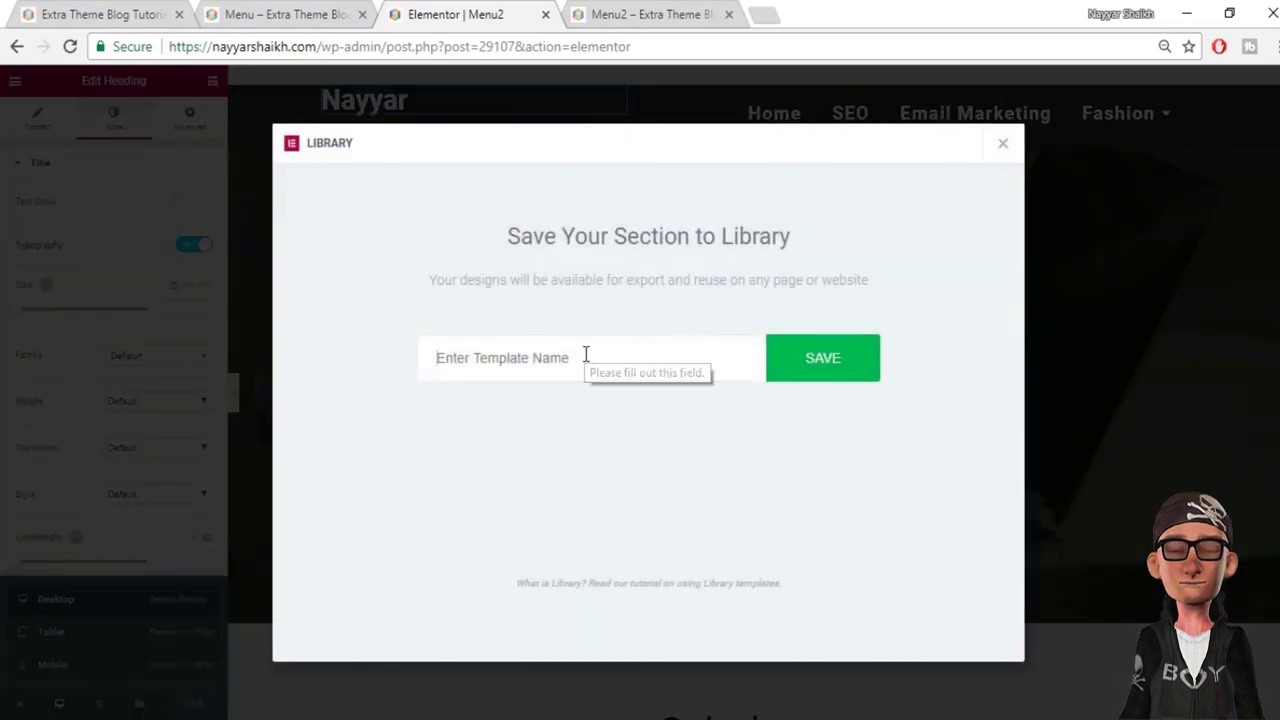
click(586, 357)
text(Menu2)
click(843, 377)
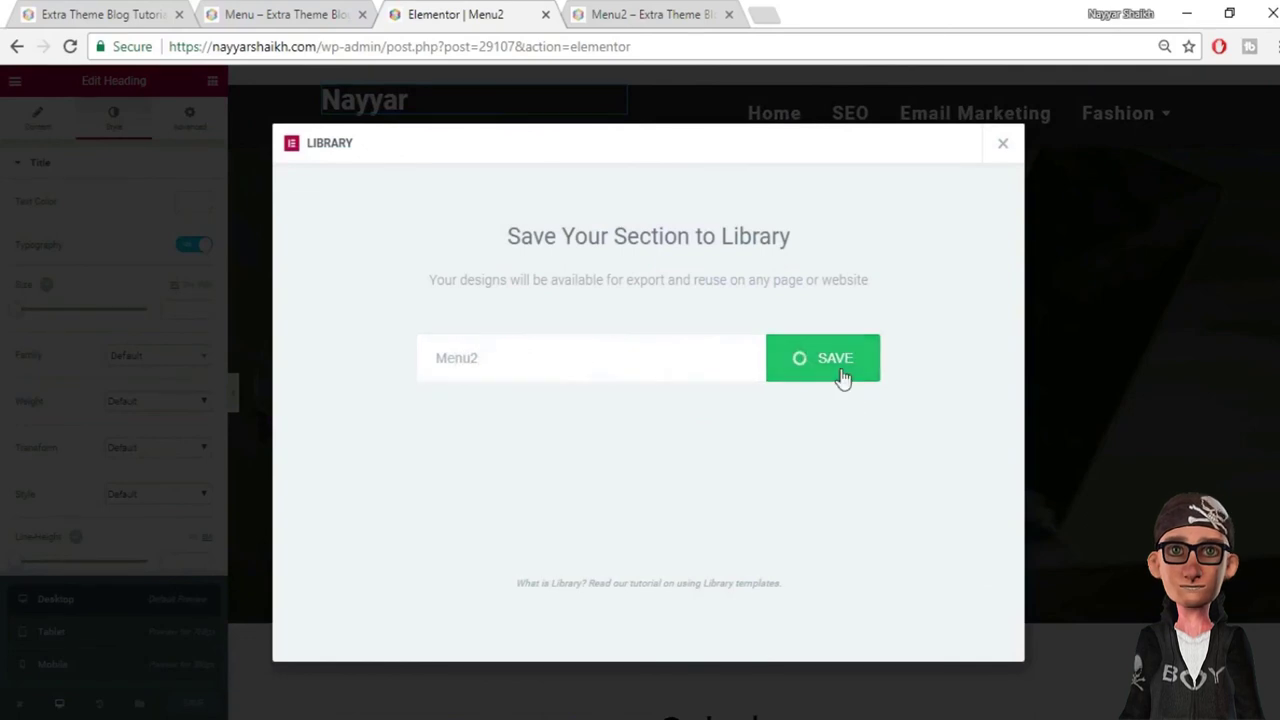
click(1002, 144)
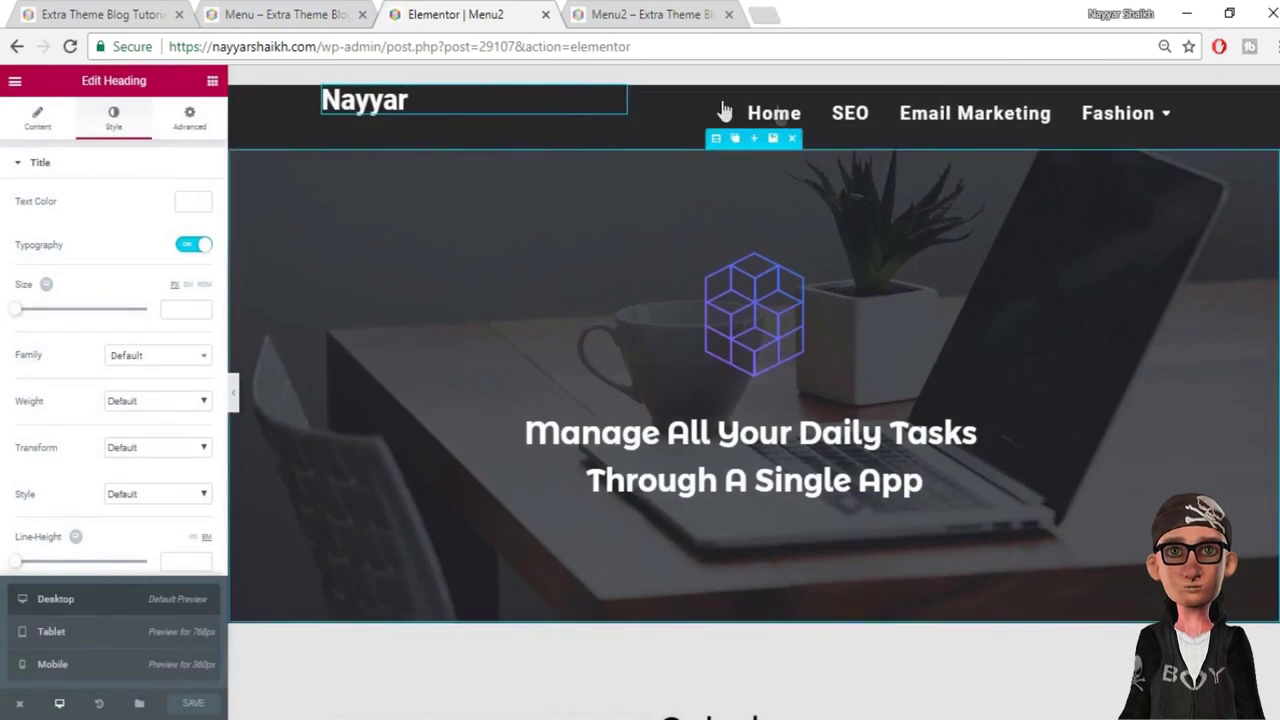
Step: Delete the header section and insert the saved Menu2 section template above the hero section
click(793, 78)
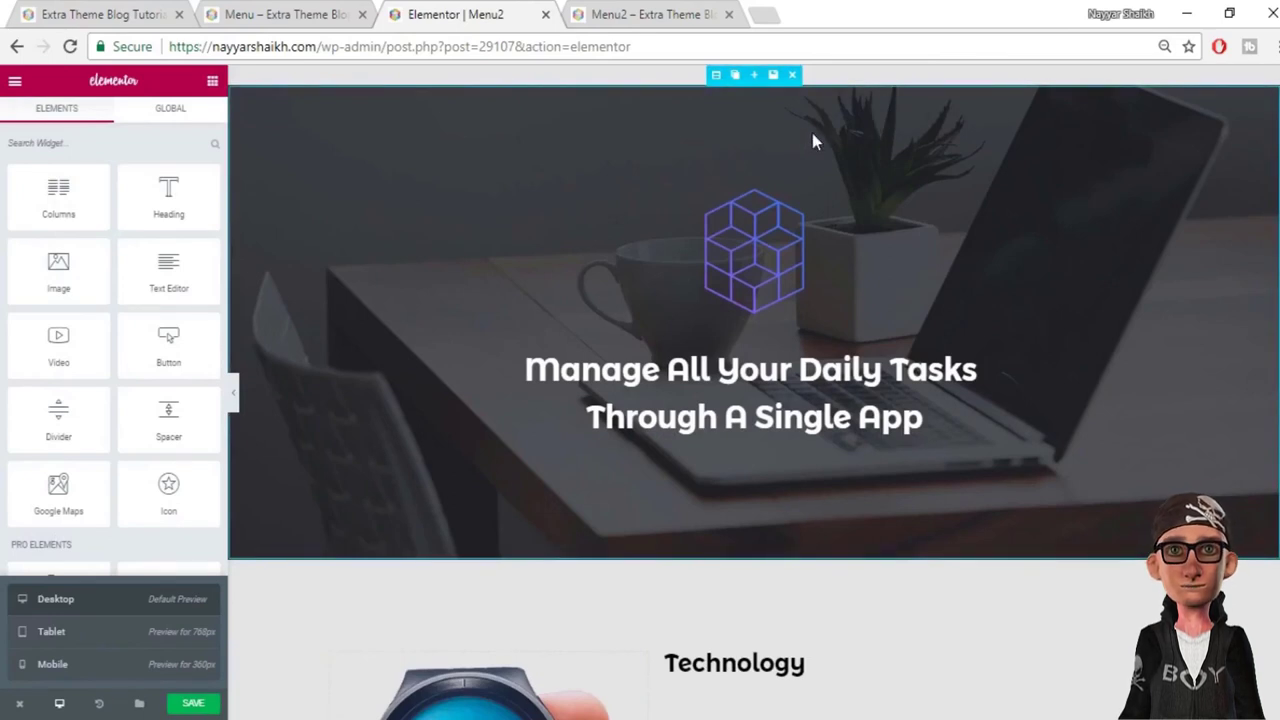
click(755, 76)
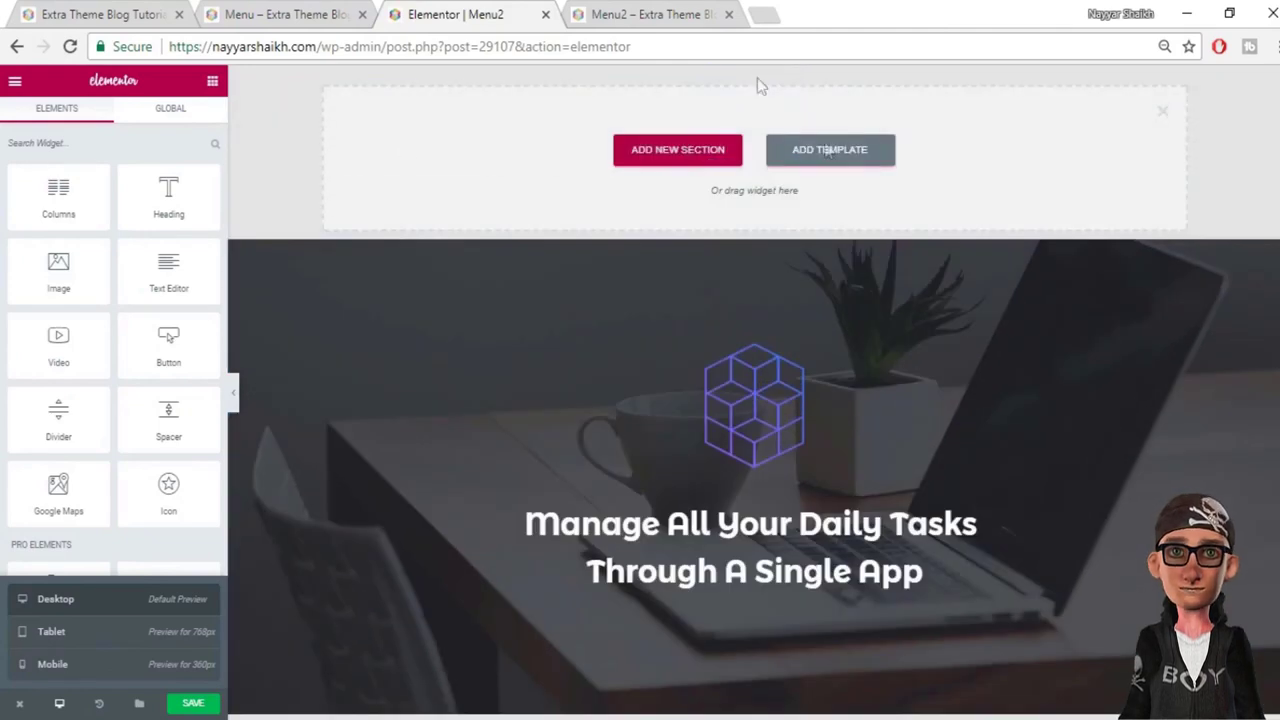
click(810, 152)
click(702, 142)
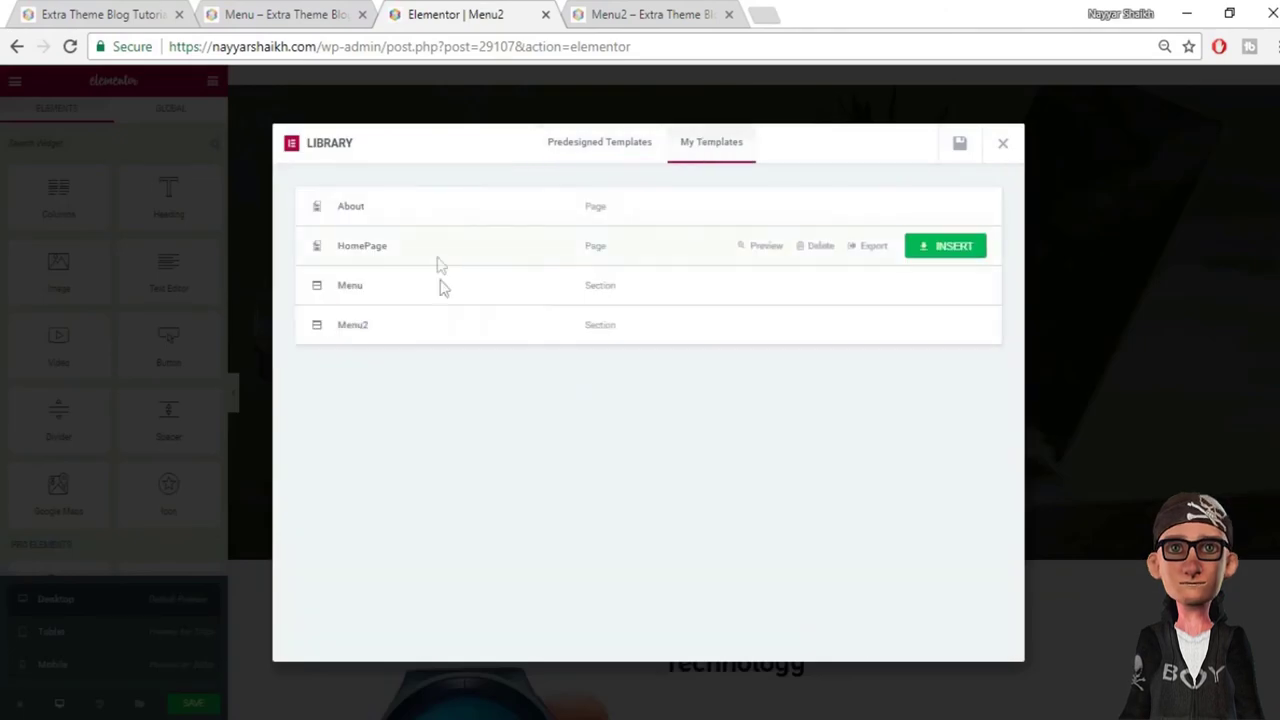
click(942, 327)
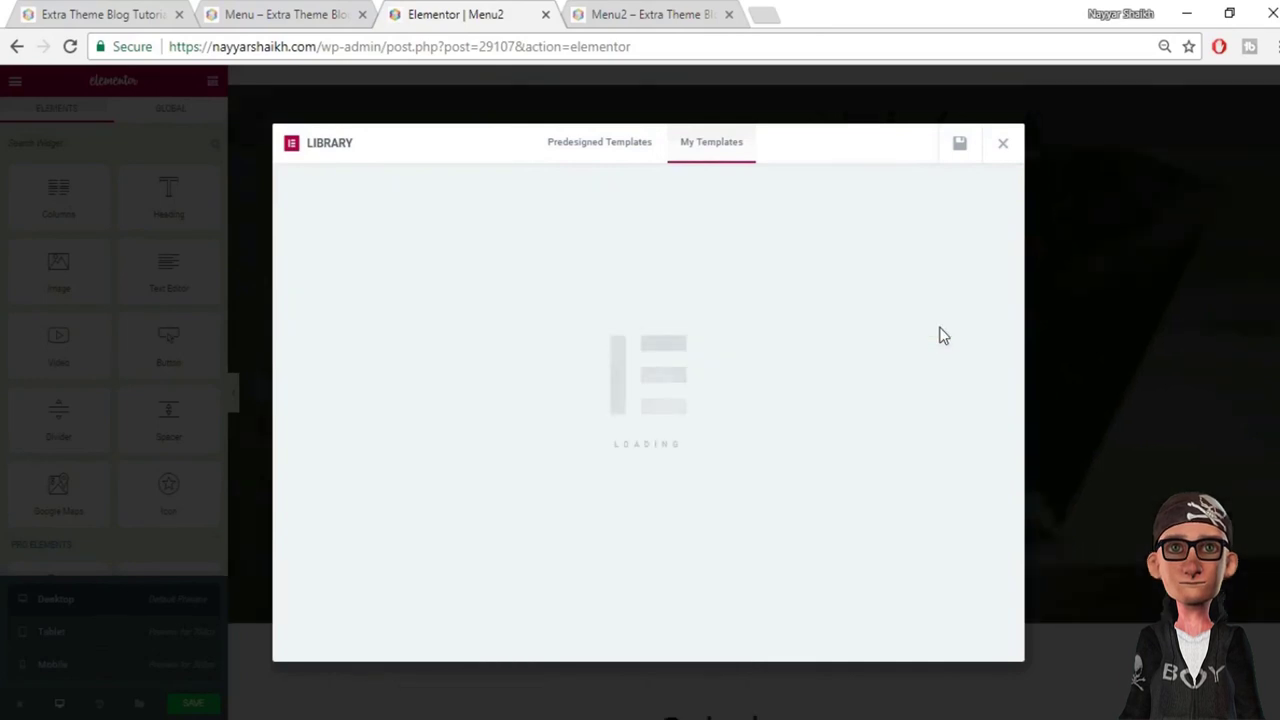